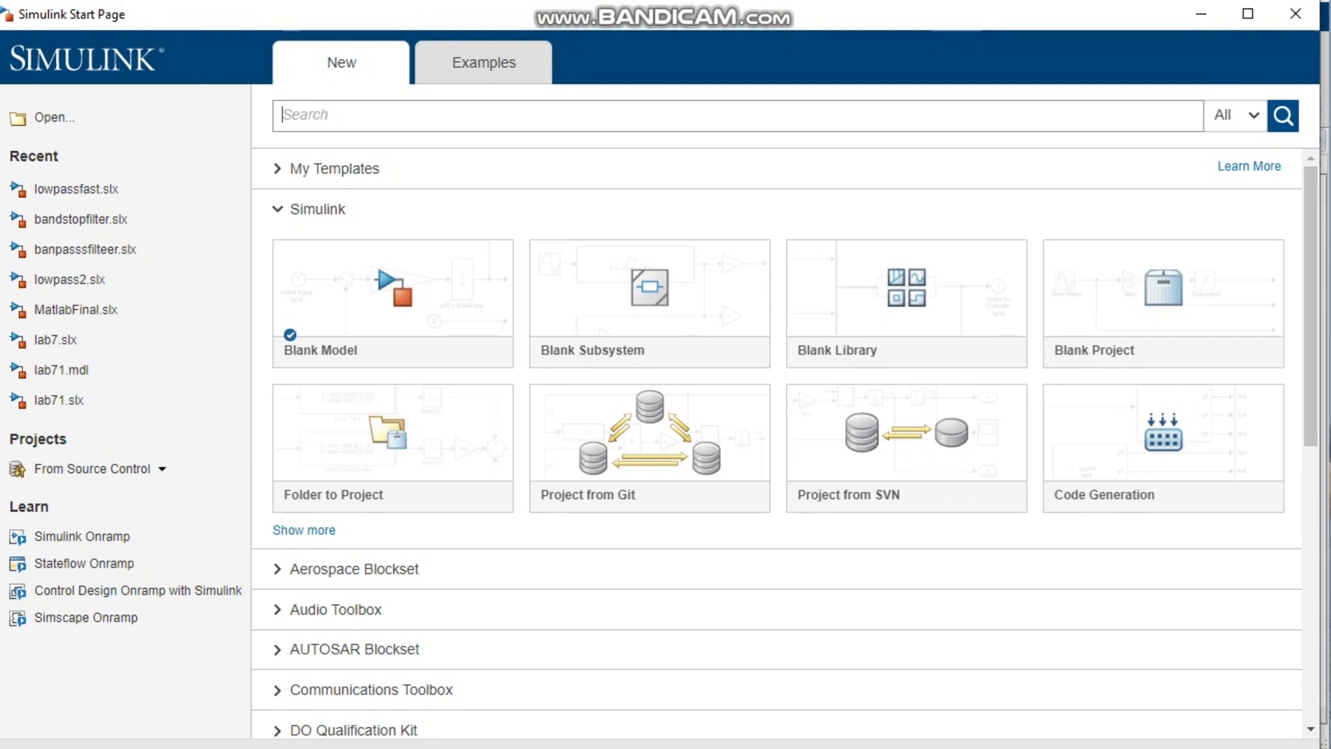
Create a new blank Simulink model and resize its window to fit the screen.
drag(603, 22, 615, 19)
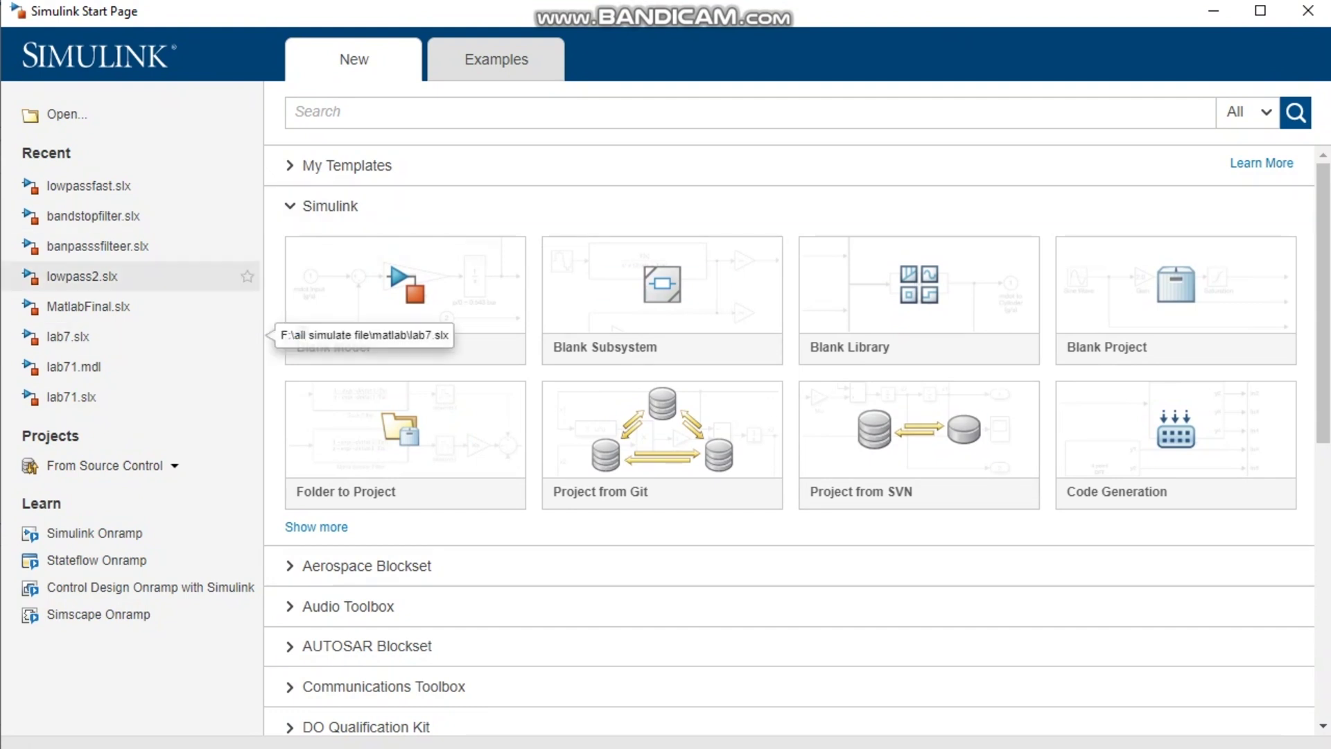
mouse_move(406, 312)
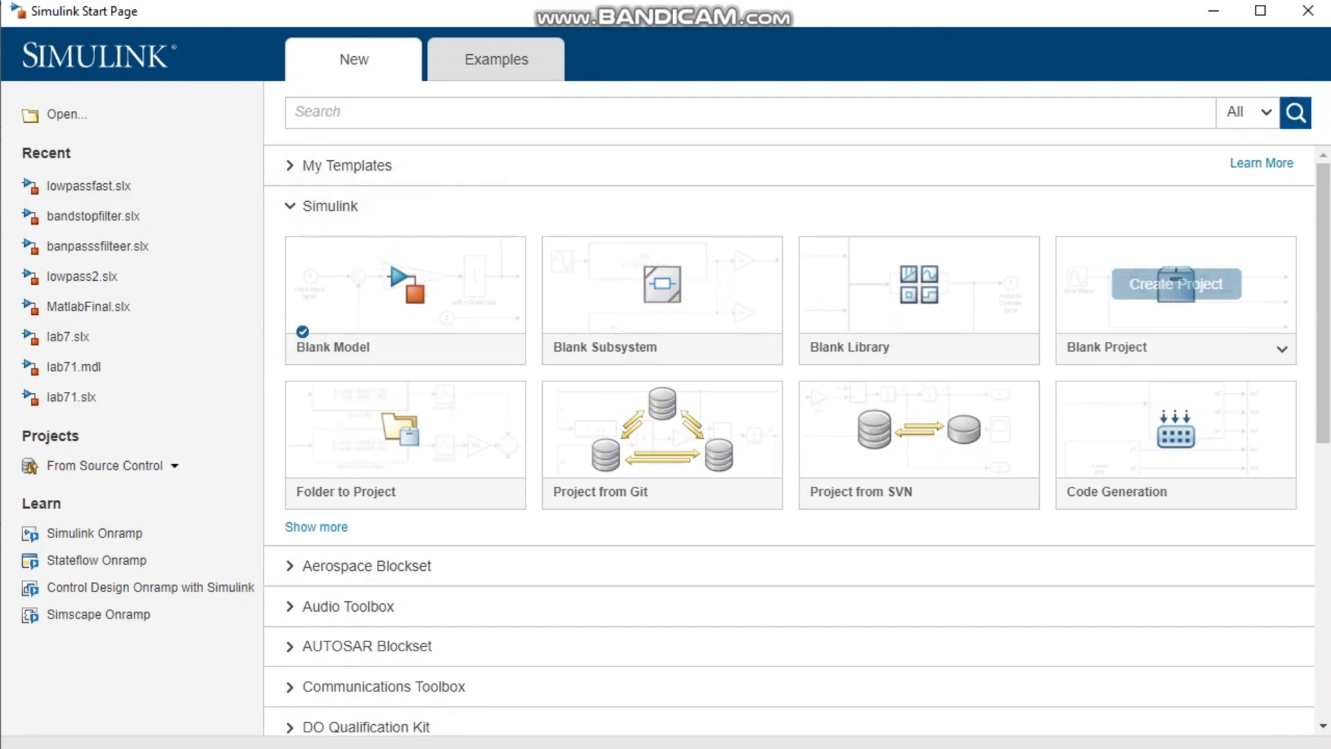
click(405, 283)
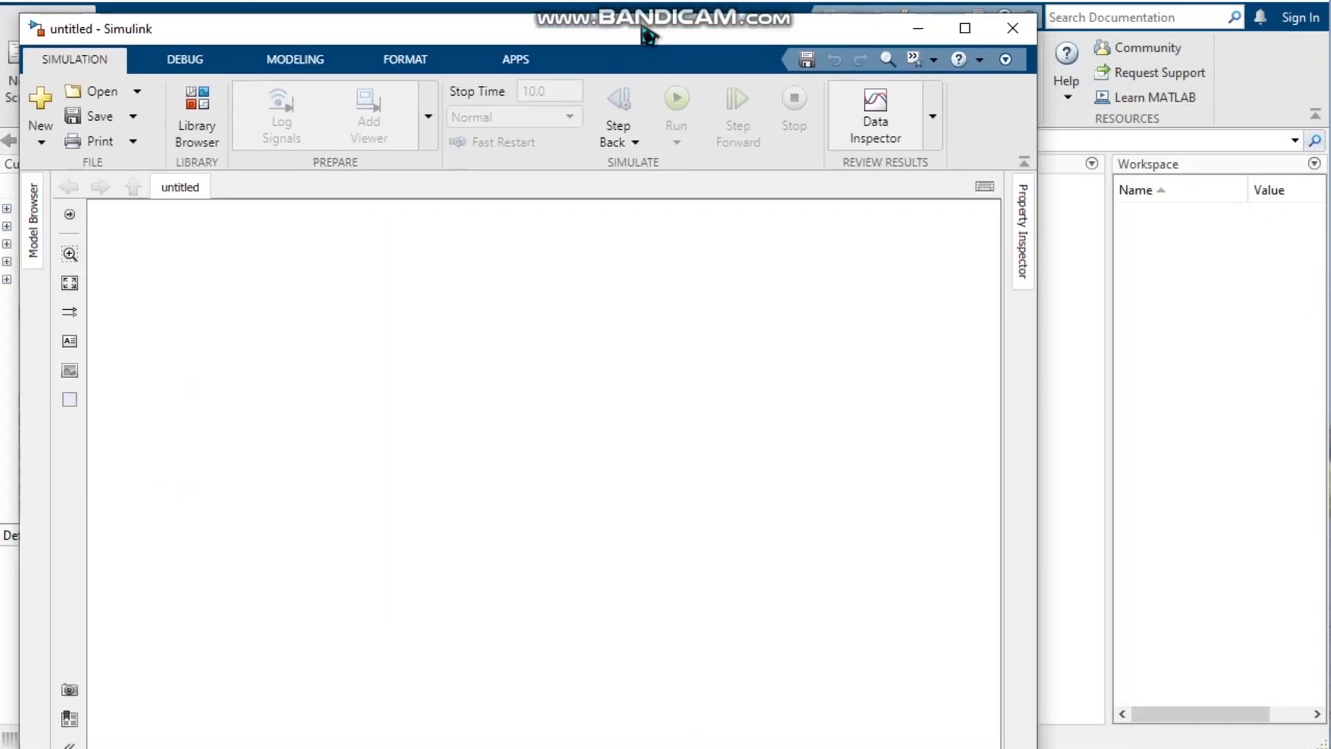
drag(1020, 510, 1329, 479)
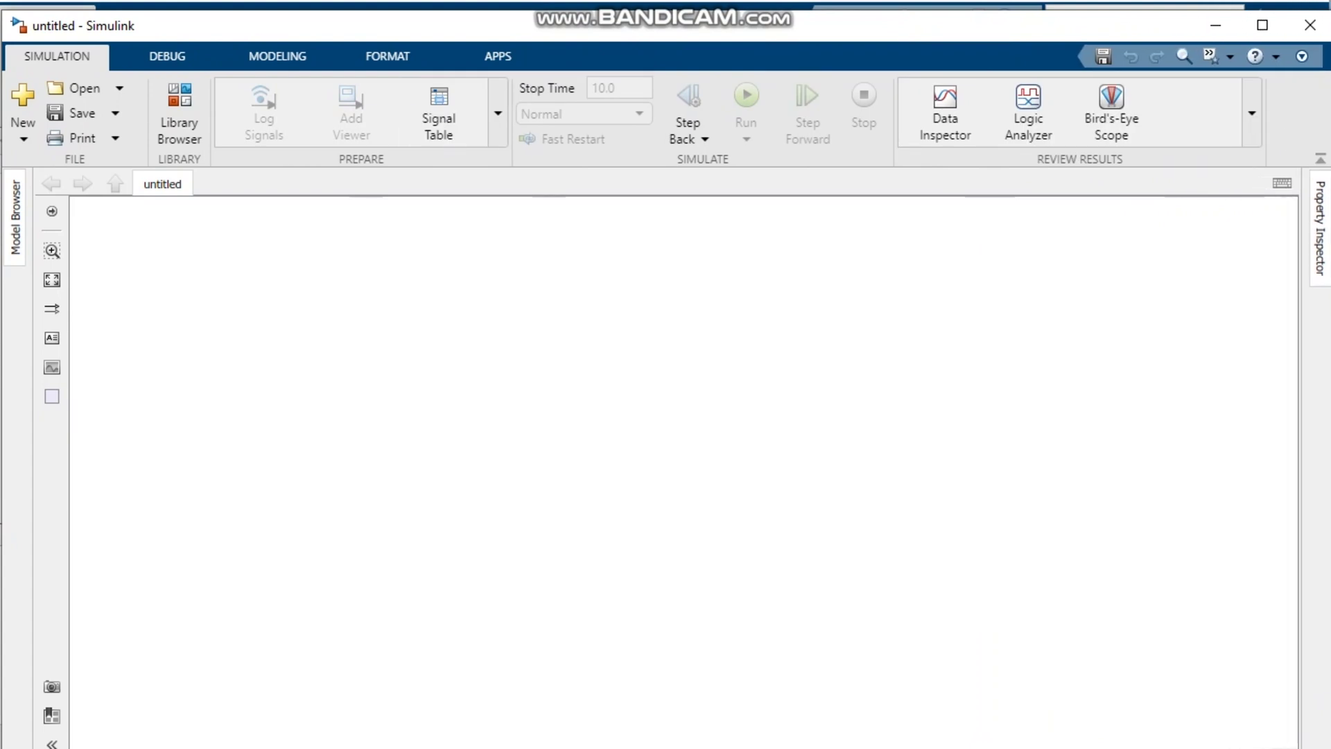
drag(778, 34, 774, 22)
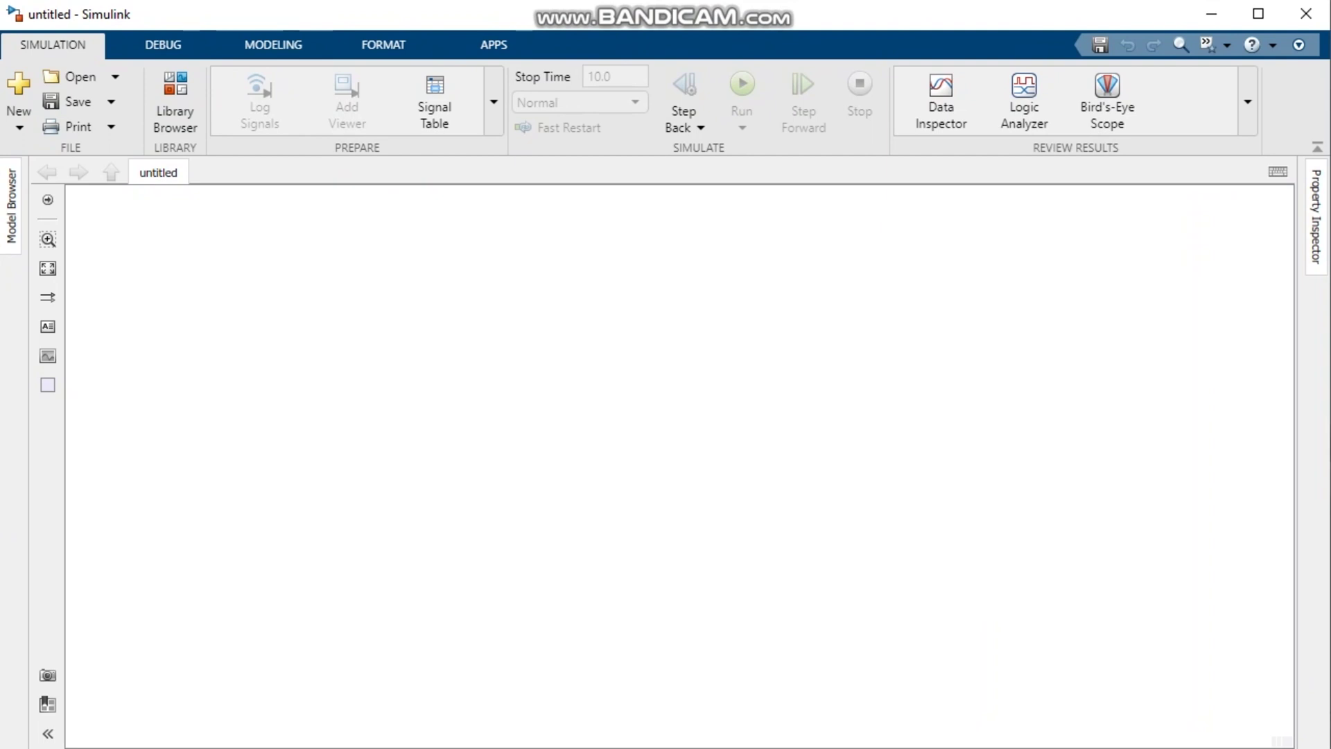
drag(666, 748, 666, 728)
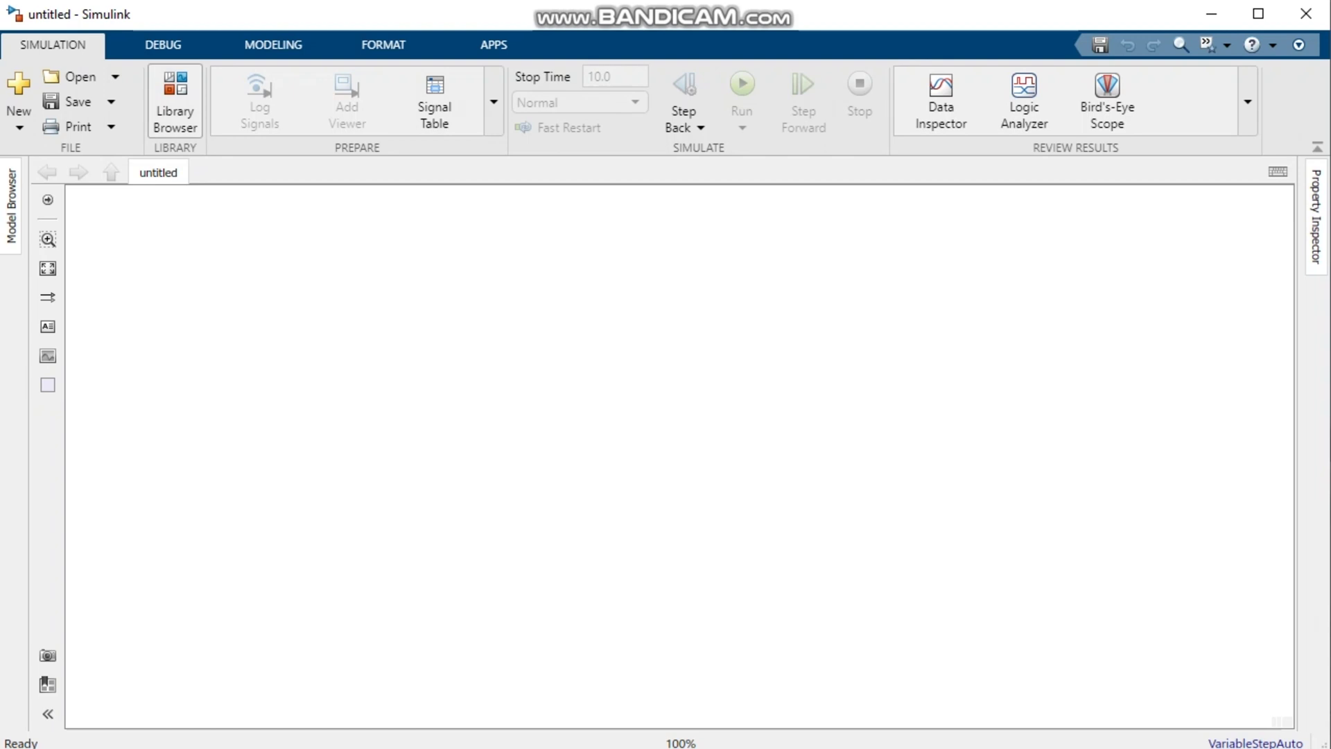
Open the Library Browser and position its window fully in view.
click(175, 101)
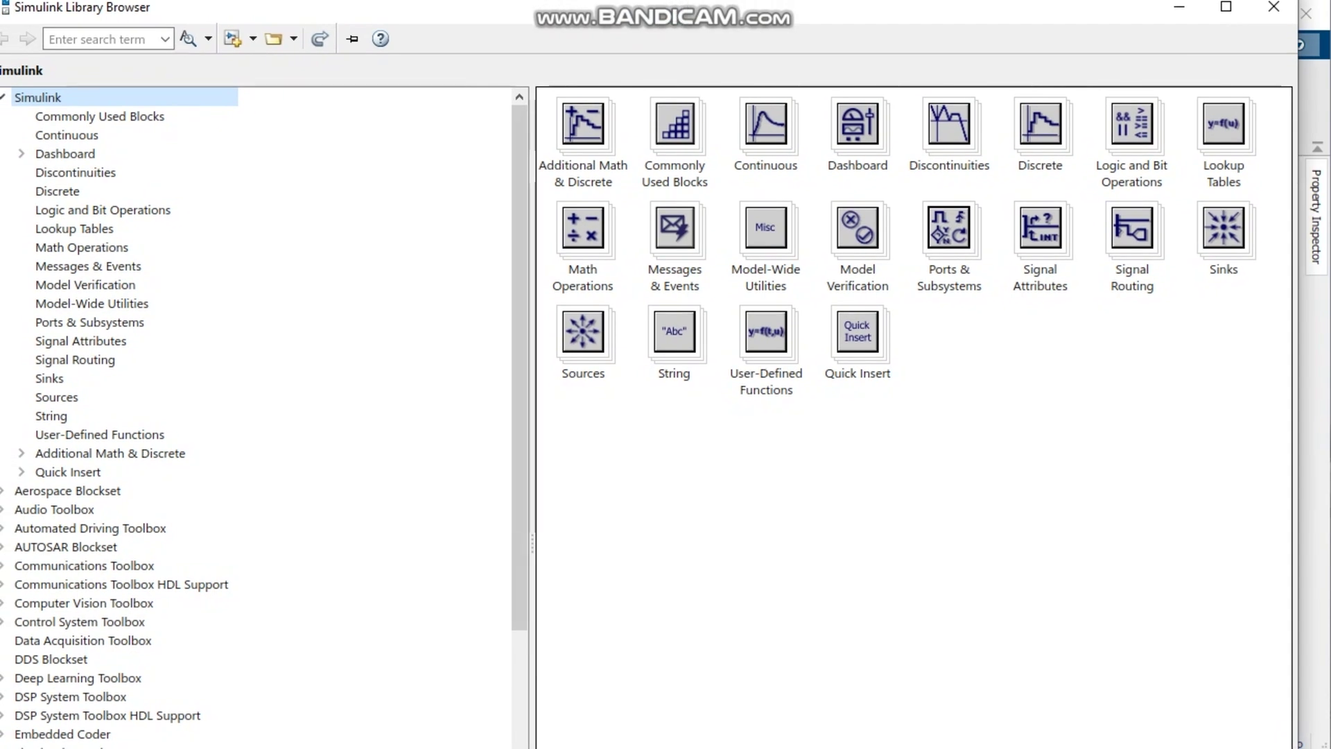
mouse_move(664, 6)
mouse_down()
mouse_move(671, 147)
mouse_move(661, 19)
mouse_up()
key(alt+Tab)
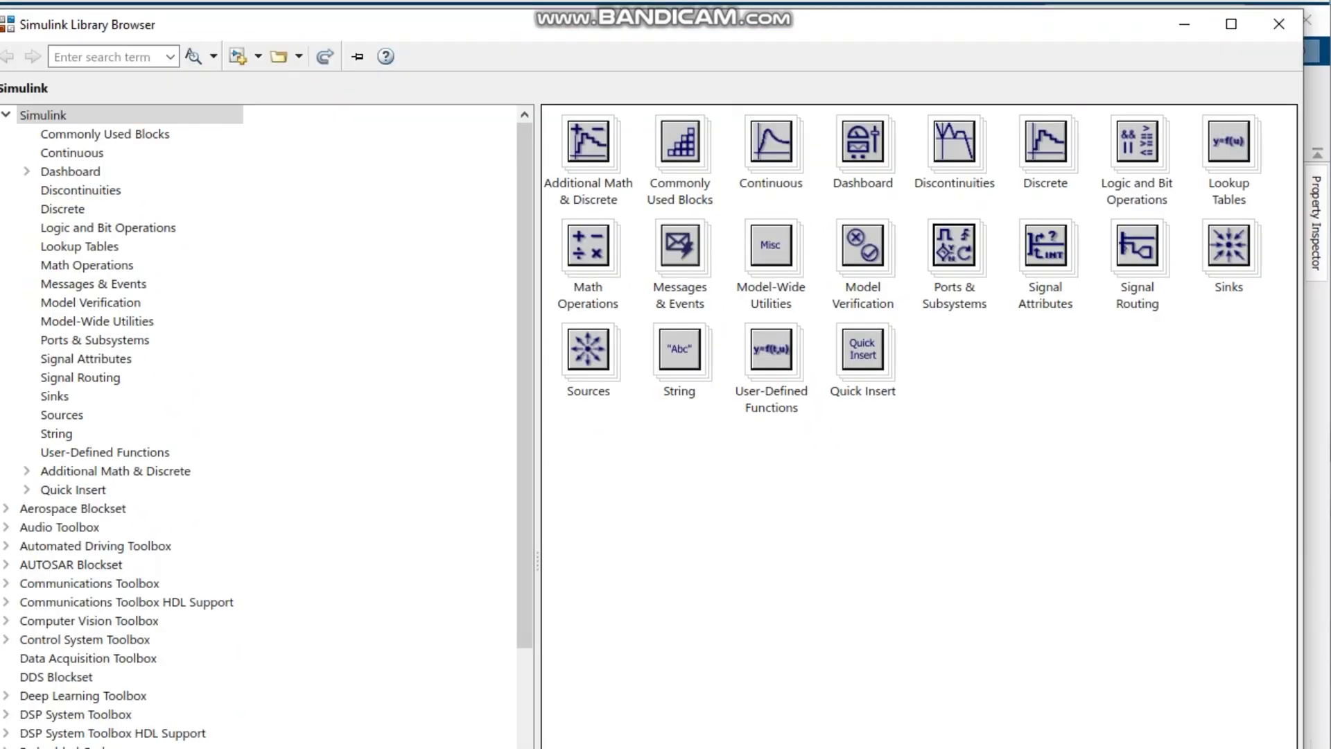
drag(624, 27, 657, 33)
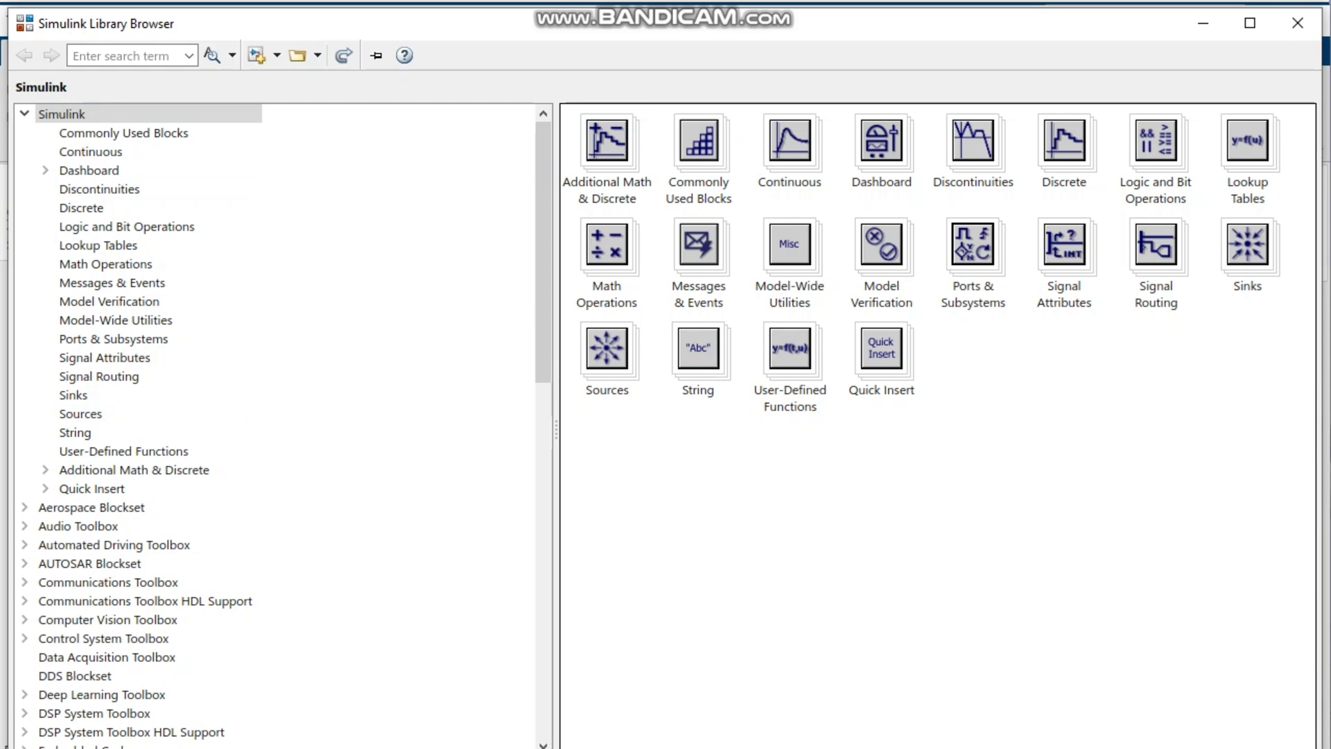
Find the Simscape library in the library tree and expand it.
scroll(104, 485, down, 1)
scroll(104, 488, up, 1)
scroll(139, 499, down, 4)
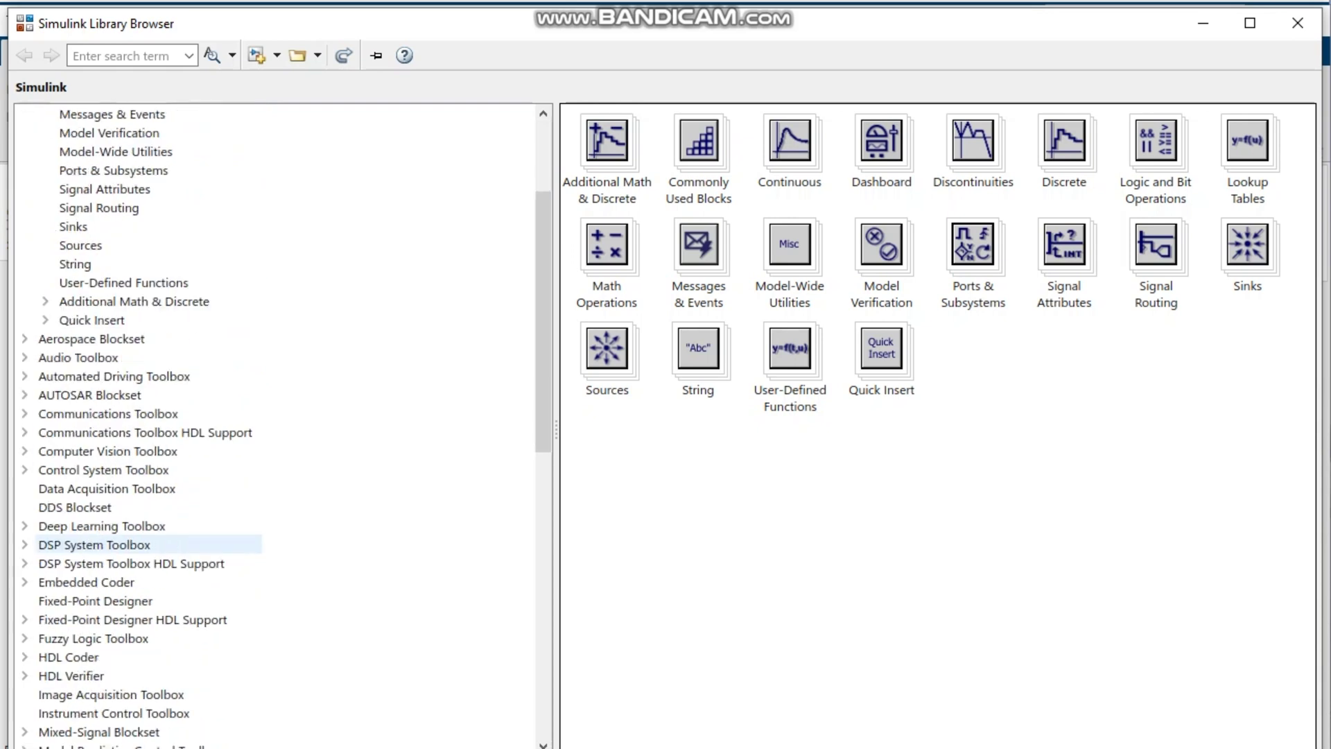
scroll(139, 563, down, 4)
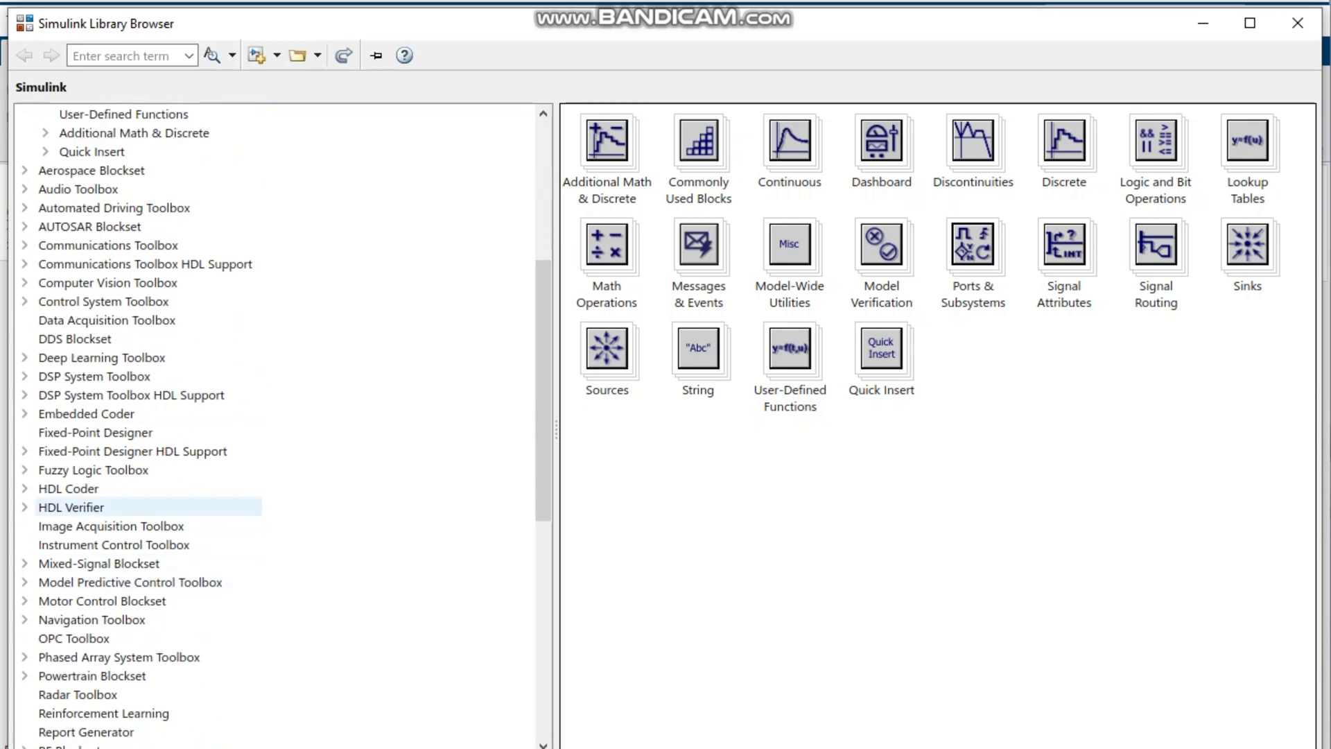
scroll(139, 563, up, 1)
scroll(138, 559, down, 1)
scroll(139, 581, down, 1)
scroll(139, 601, down, 2)
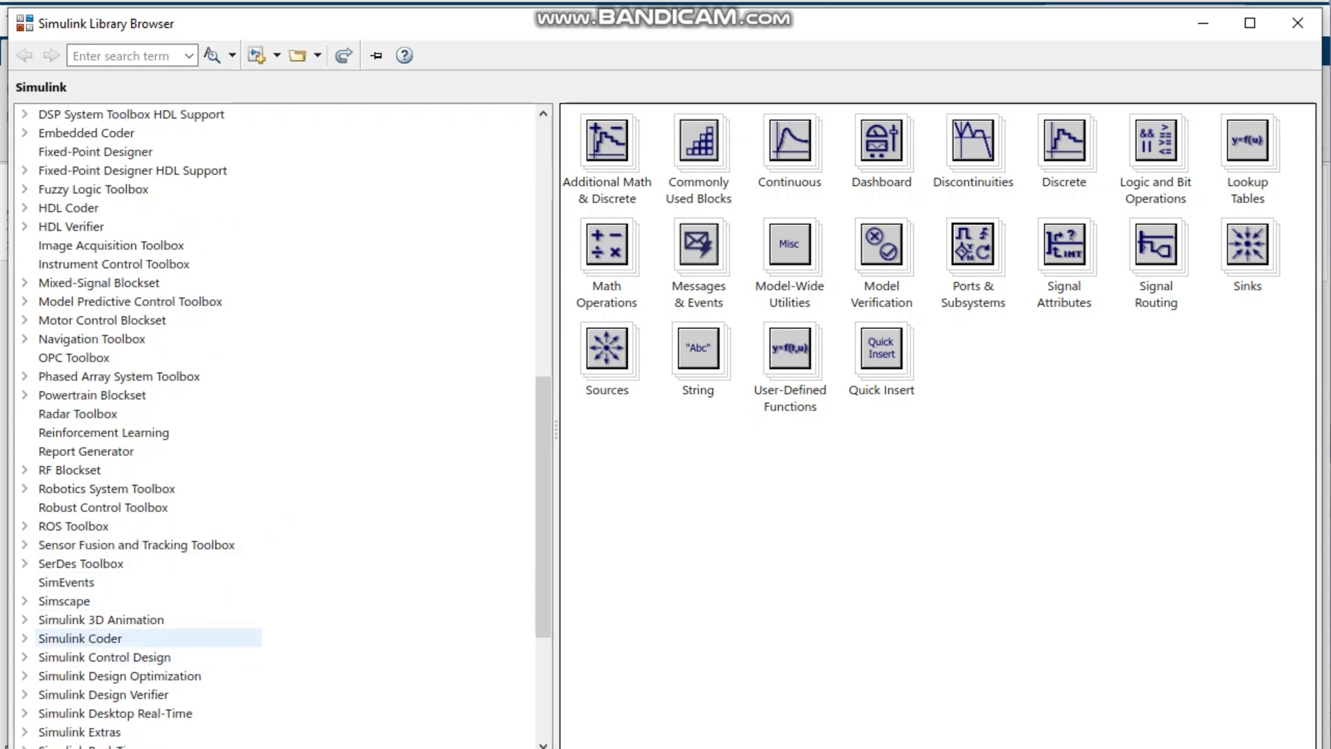
click(64, 600)
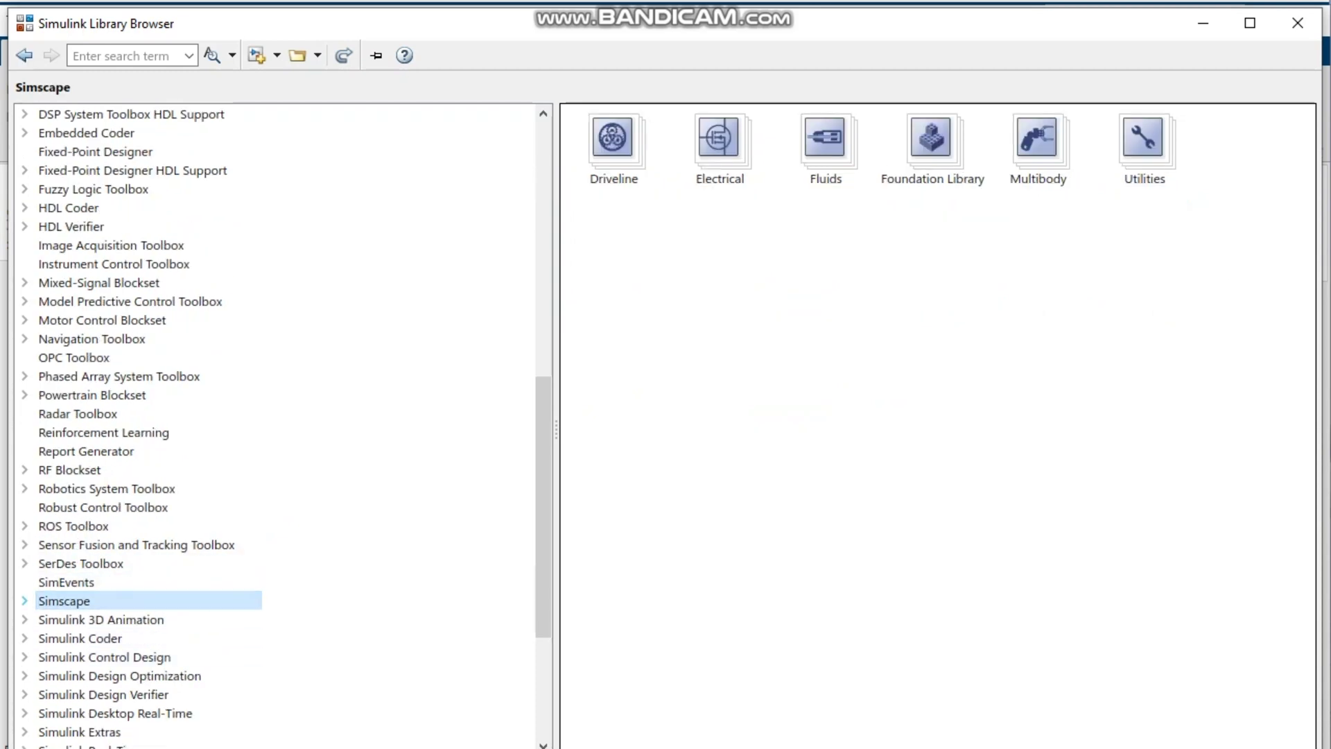
click(24, 601)
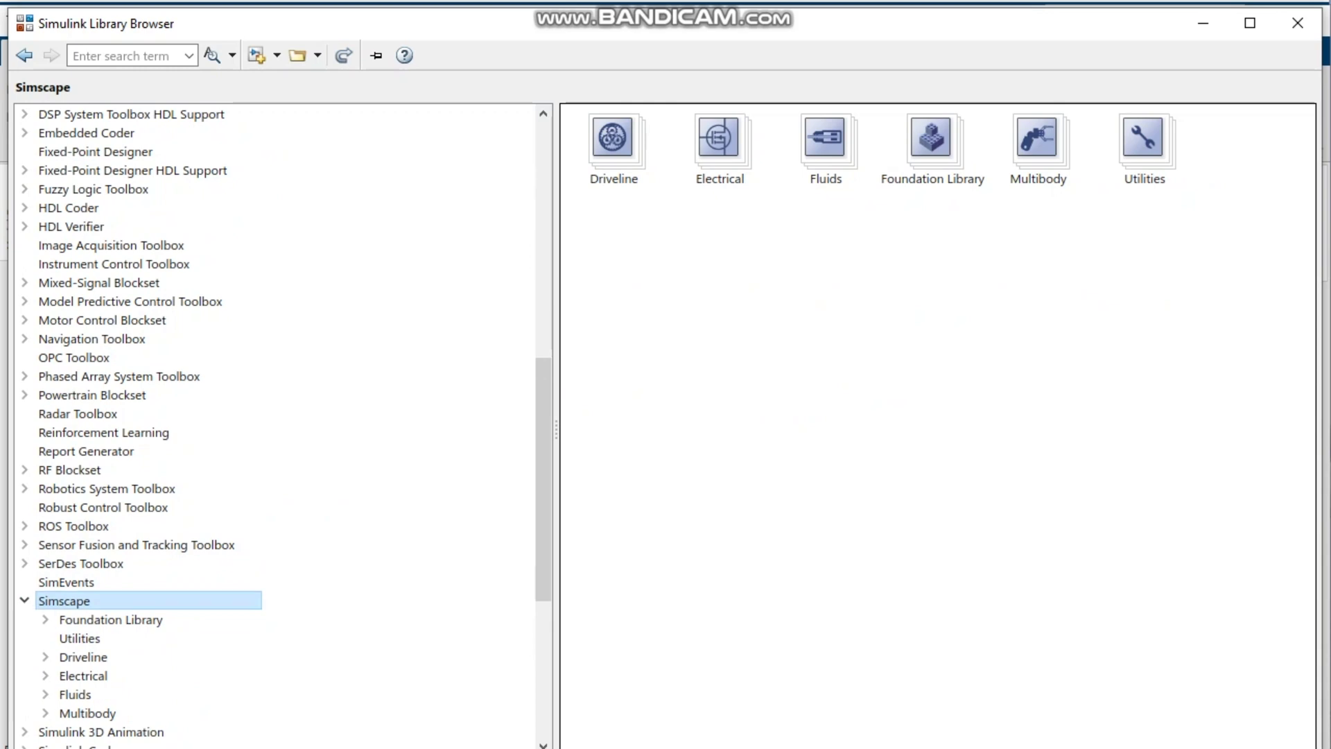
Open the Electrical Elements group within Simscape's Foundation Library under Electrical.
click(110, 619)
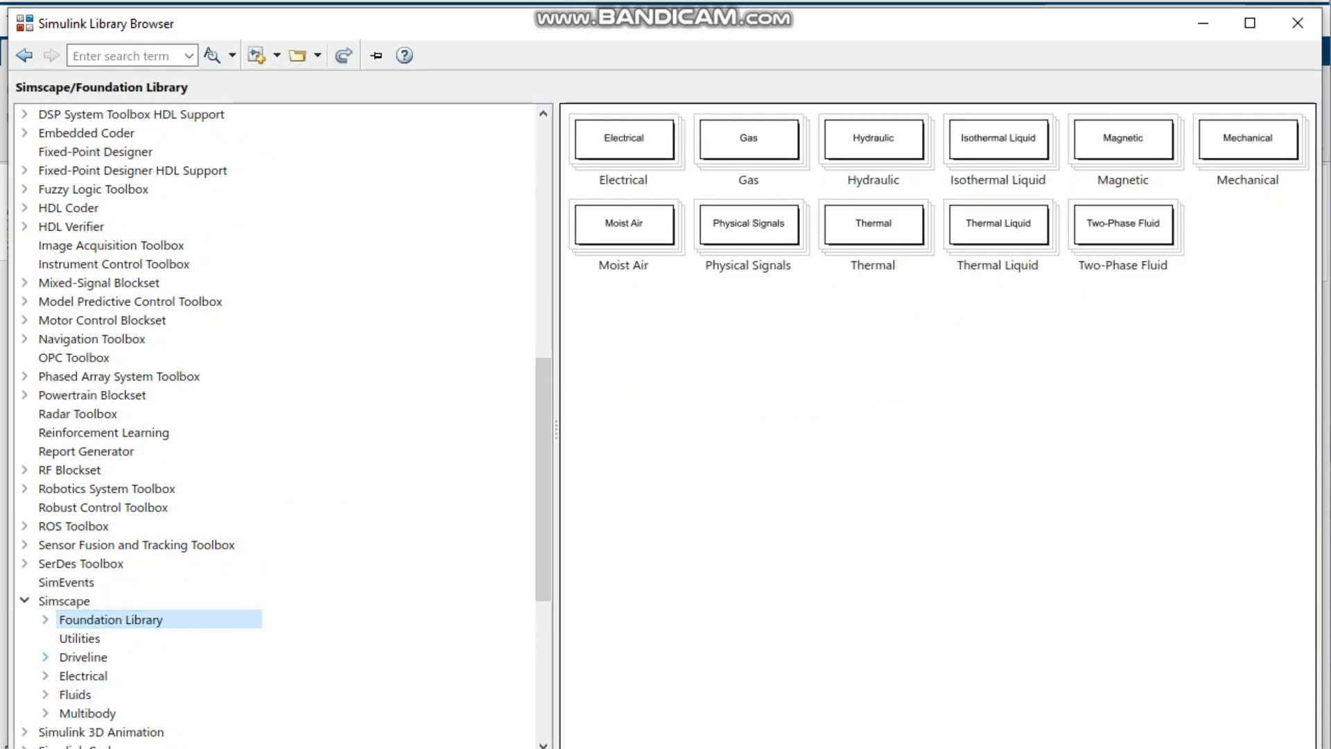
click(622, 146)
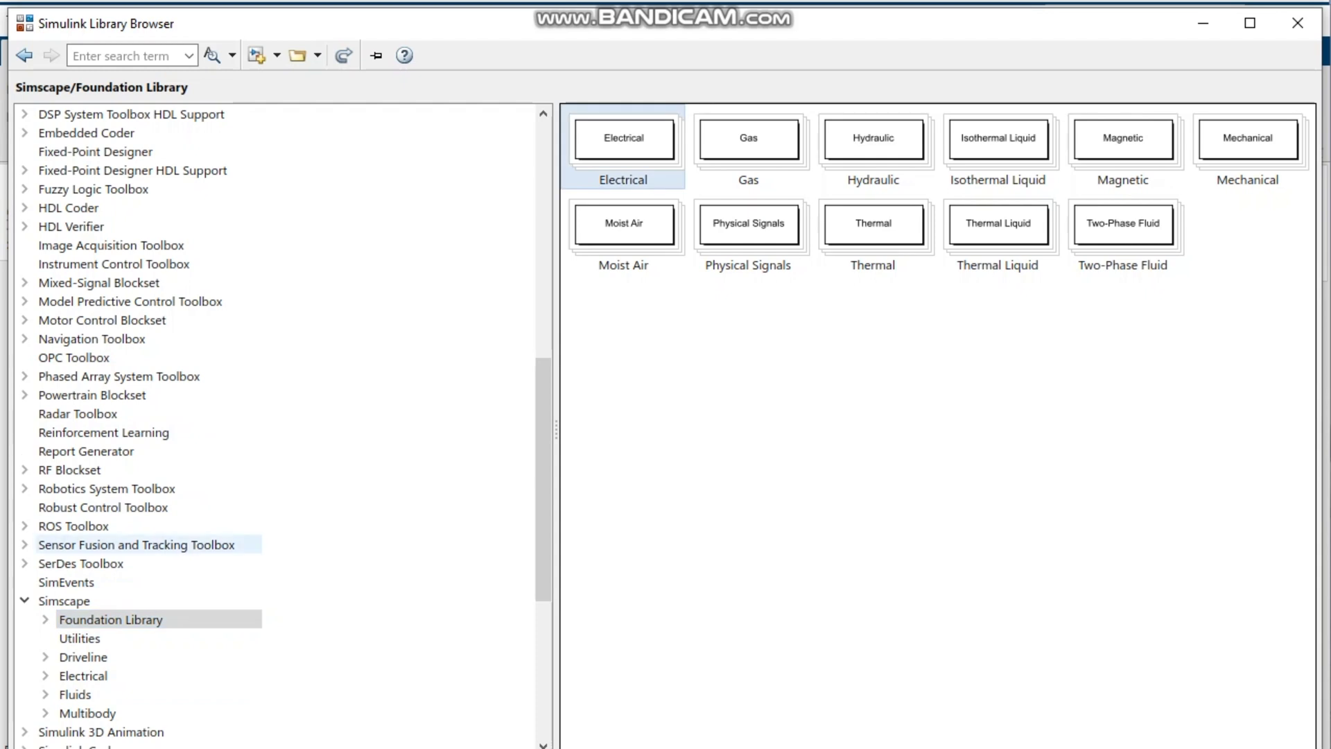
key(Return)
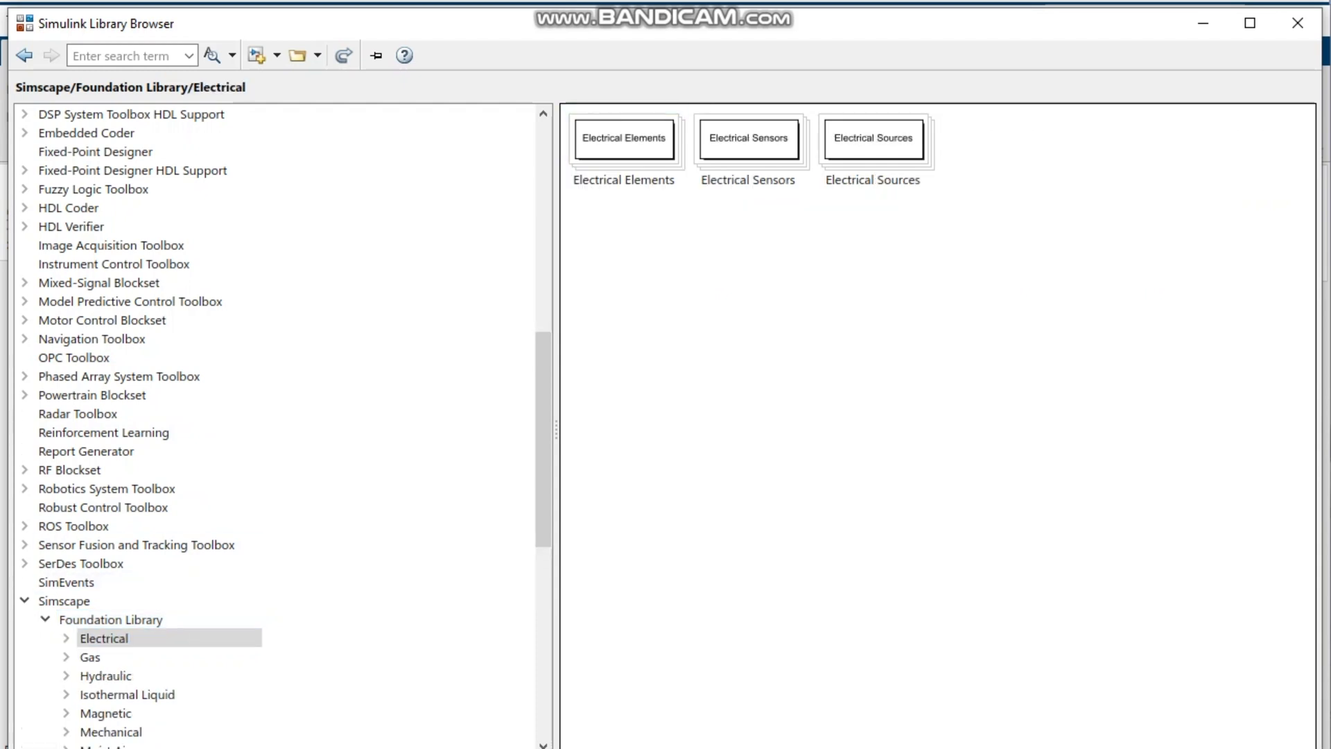
double_click(104, 638)
scroll(139, 581, down, 1)
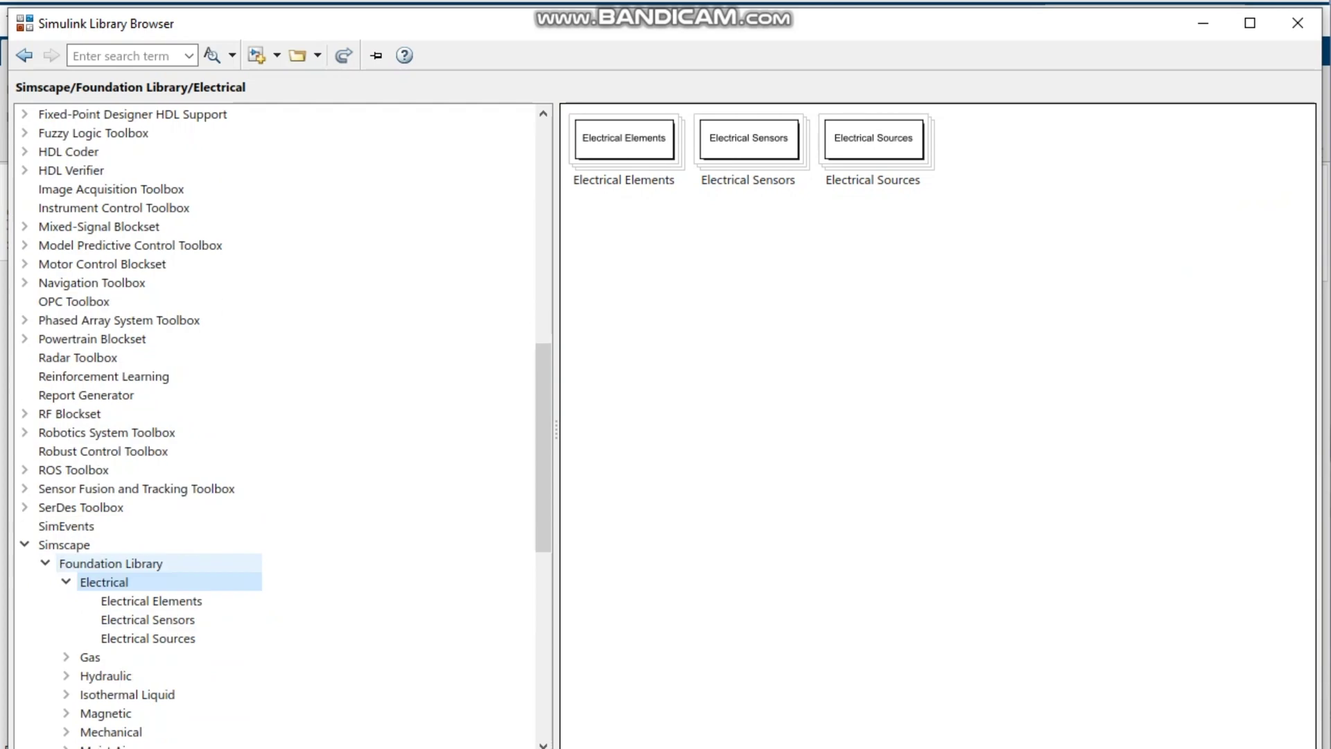
click(151, 601)
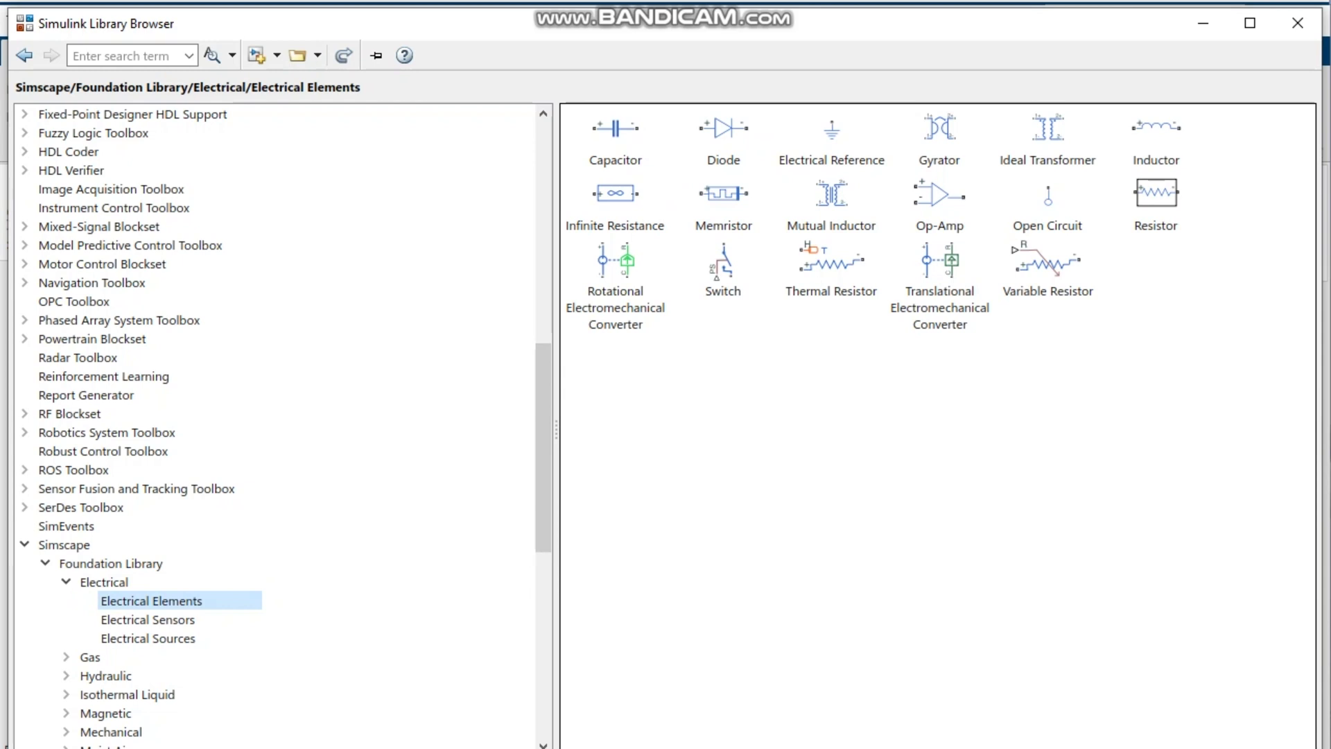
Move the Library Browser clear of the model canvas and add a Diode block to the model.
click(722, 129)
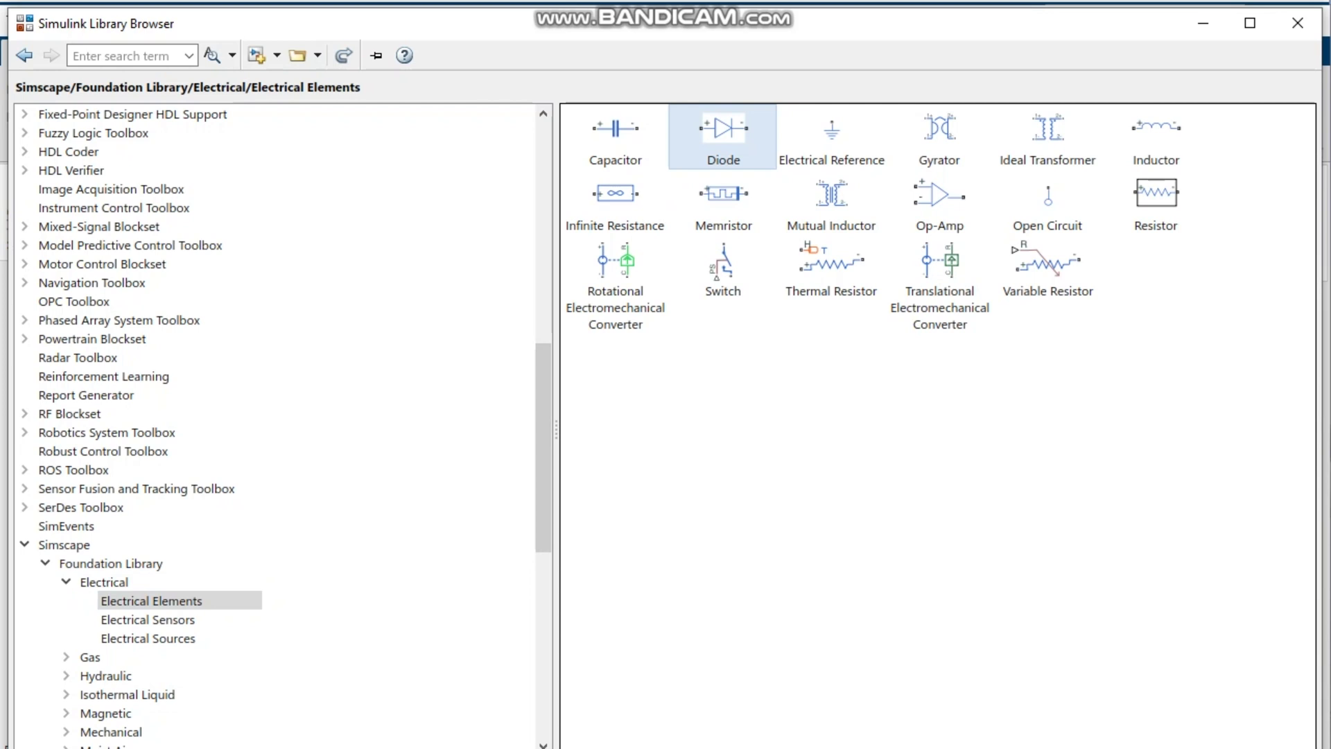
drag(668, 20, 714, 373)
click(683, 213)
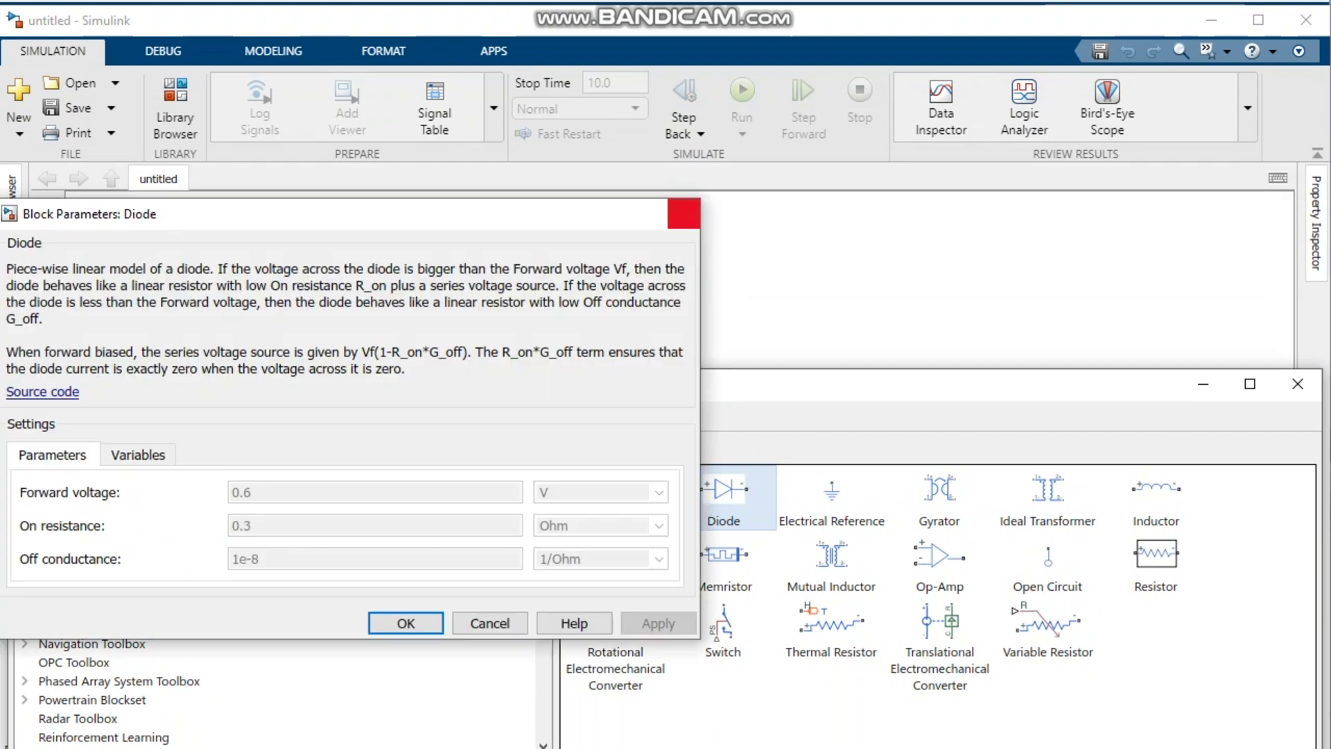
click(684, 213)
drag(723, 492, 601, 296)
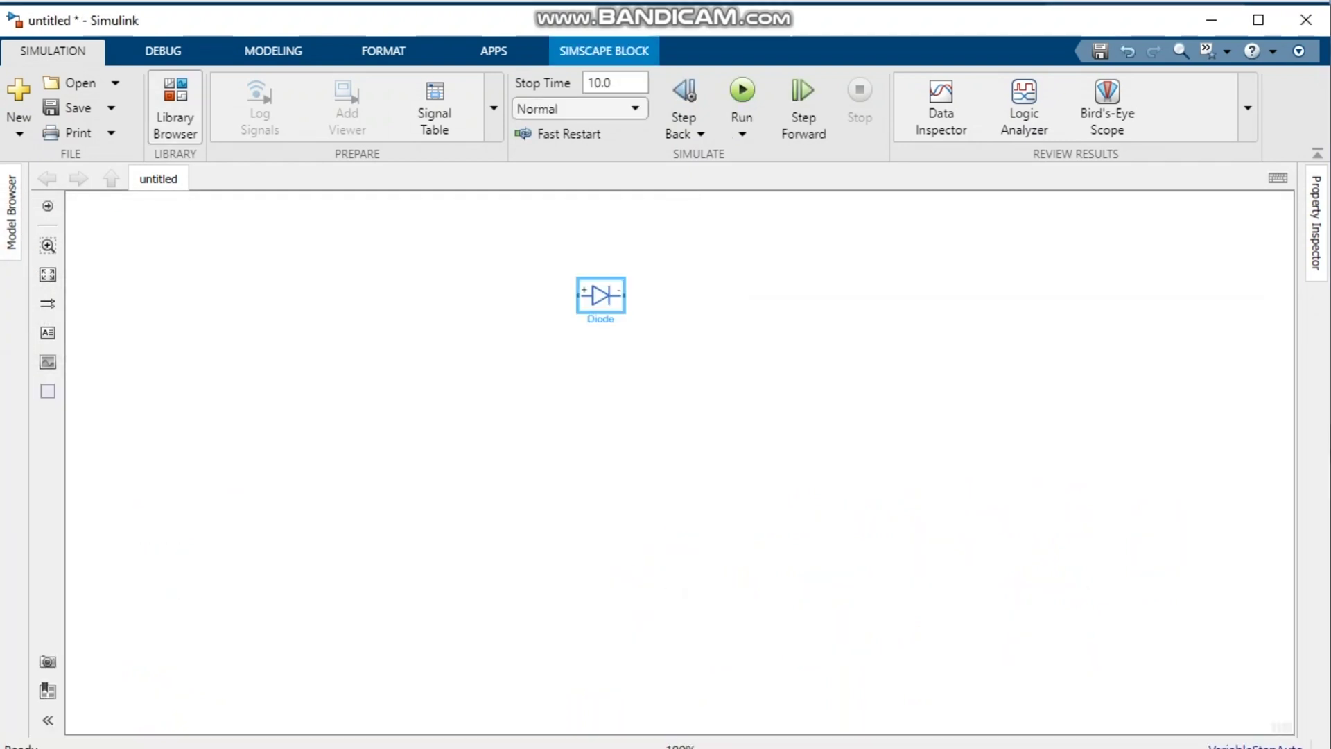
Add a Capacitor block to the right of the diode and a Resistor block further right.
click(175, 111)
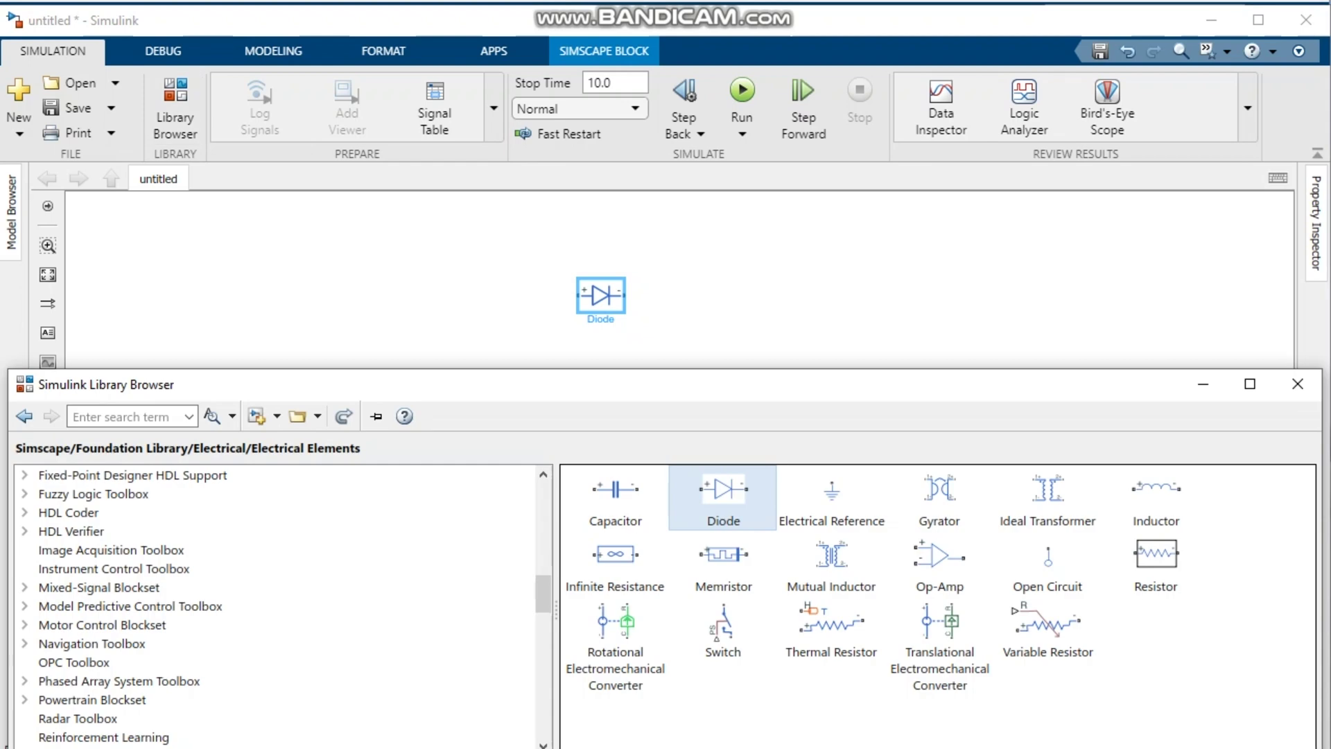
click(614, 492)
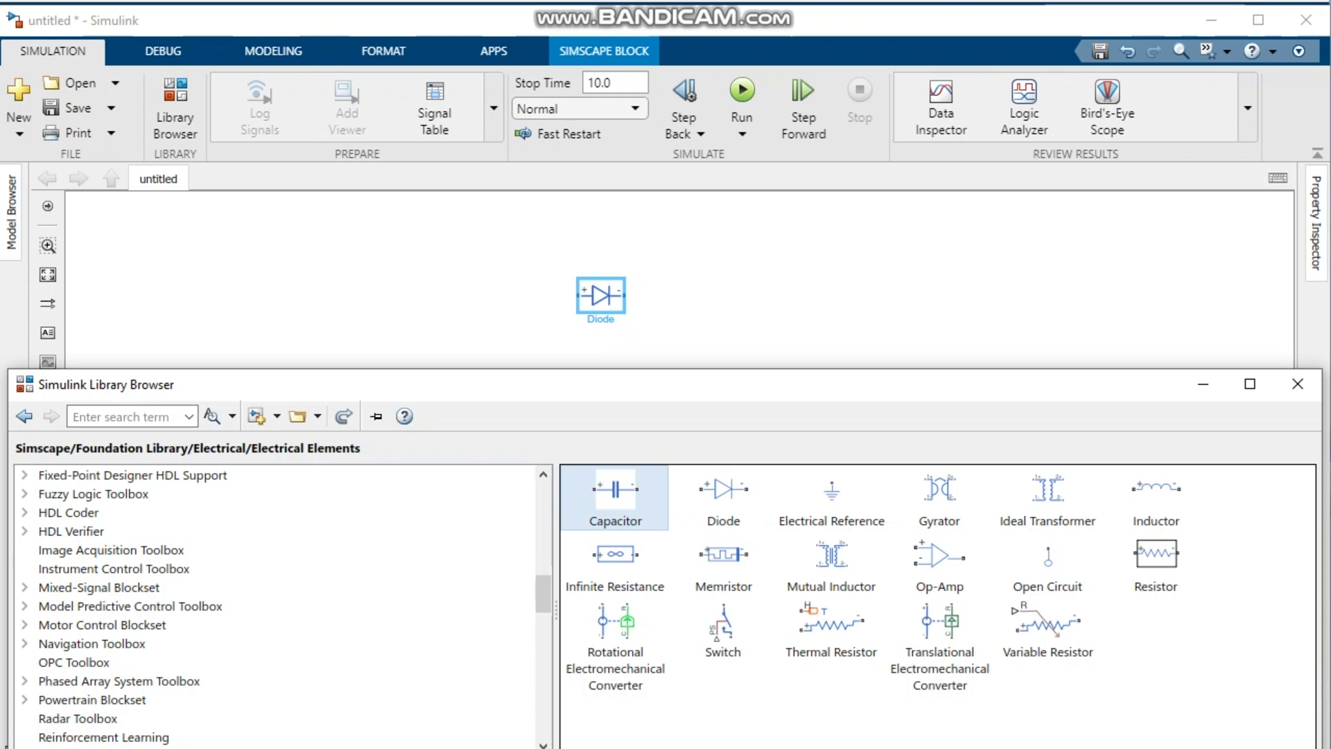
drag(615, 496, 715, 305)
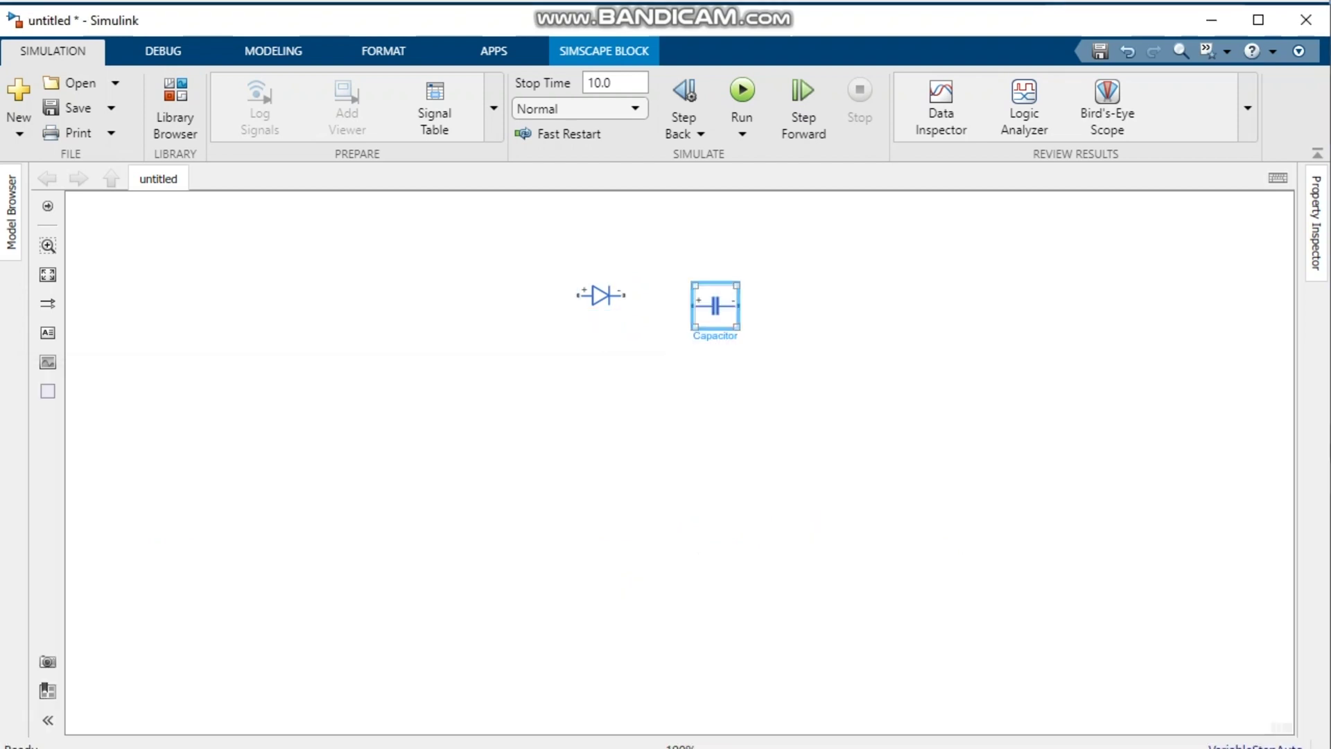
click(175, 107)
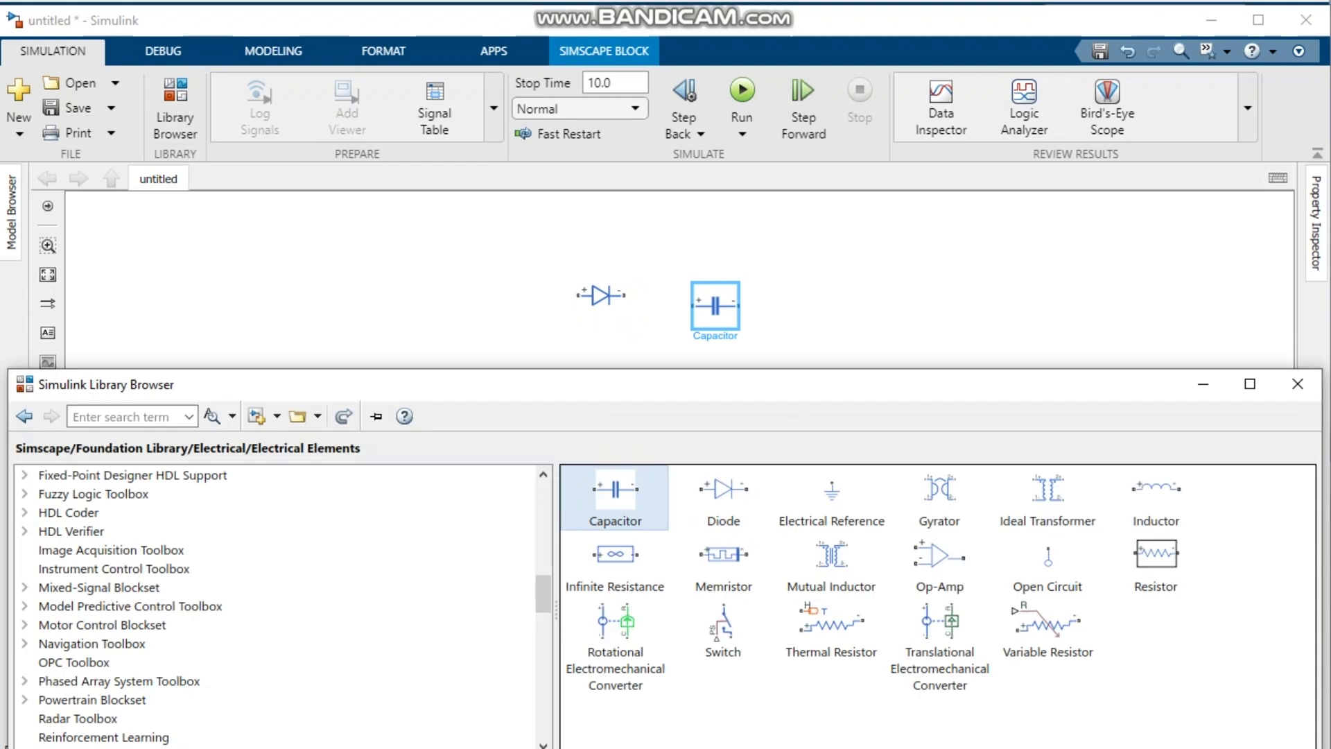
click(1155, 558)
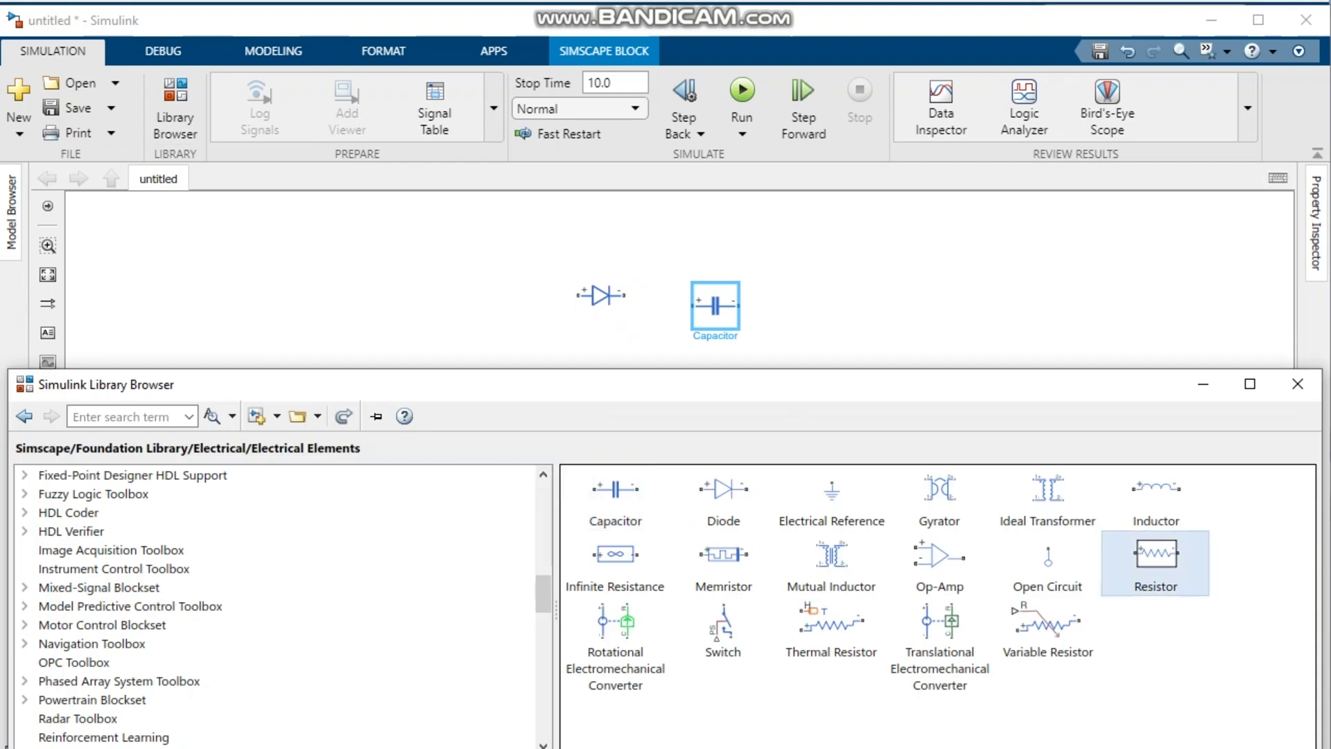
drag(1156, 555, 917, 305)
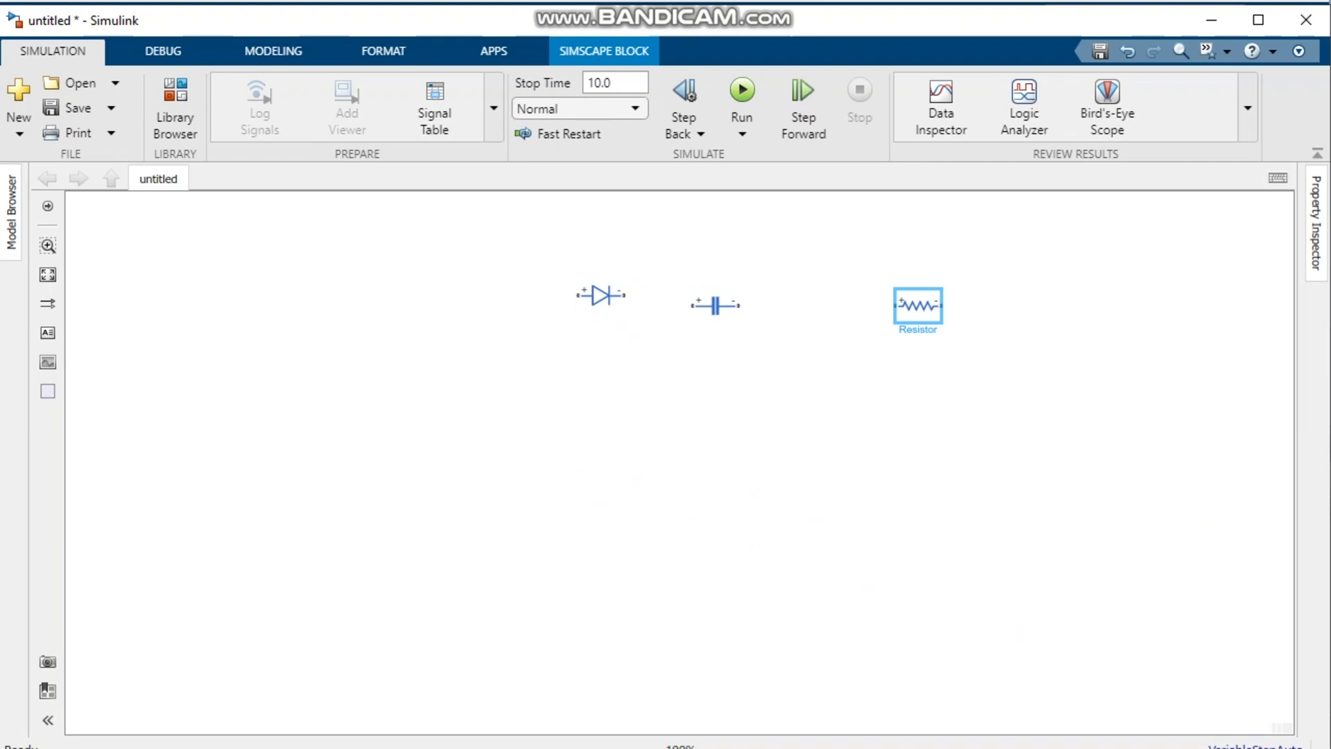
Add an Op-Amp block between the capacitor and resistor, and an Electrical Reference block to the right of the resistor.
click(174, 107)
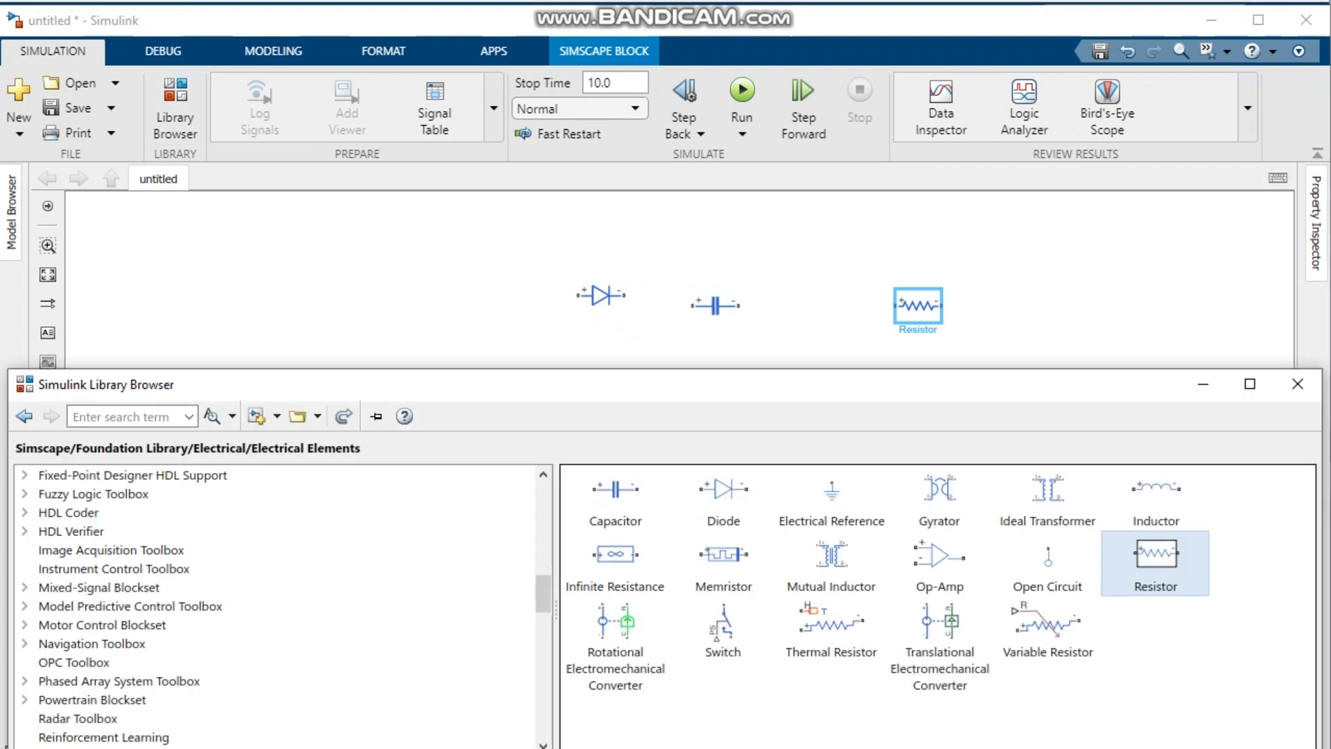
drag(939, 555, 789, 300)
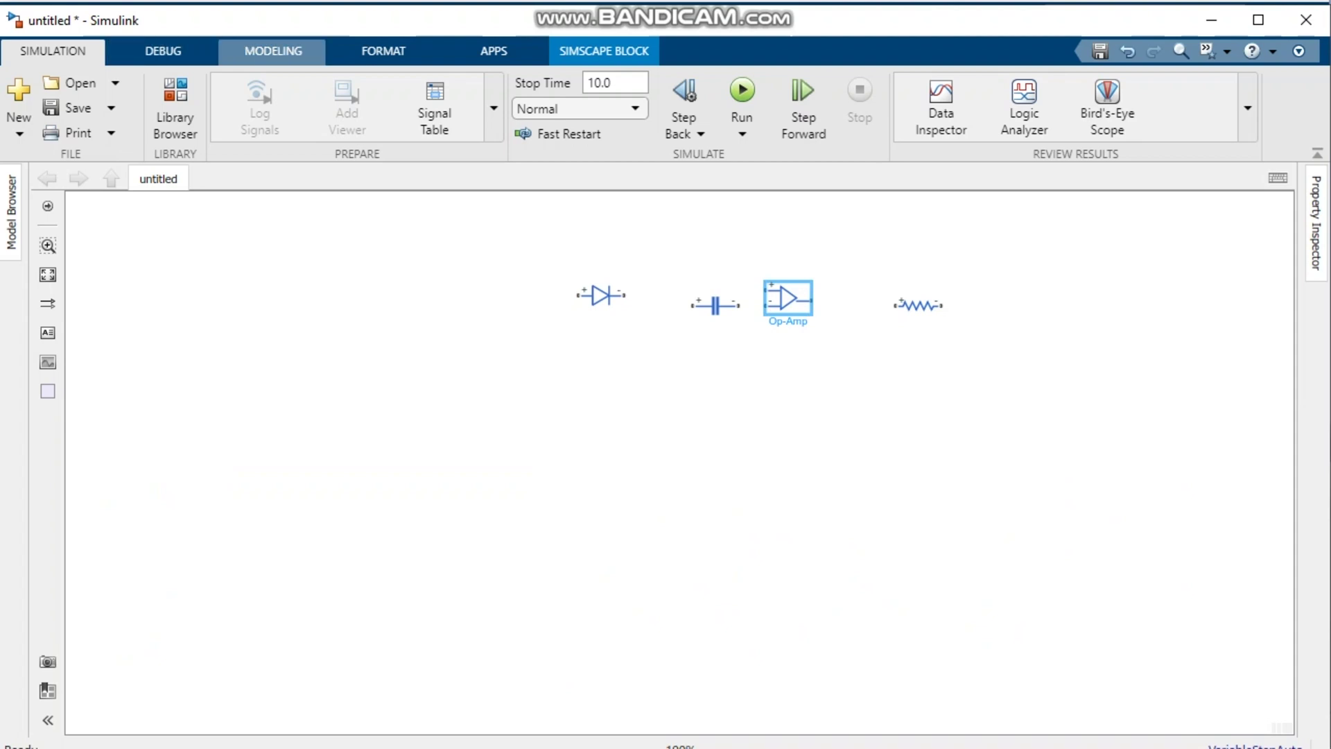
click(175, 108)
drag(831, 492, 1017, 285)
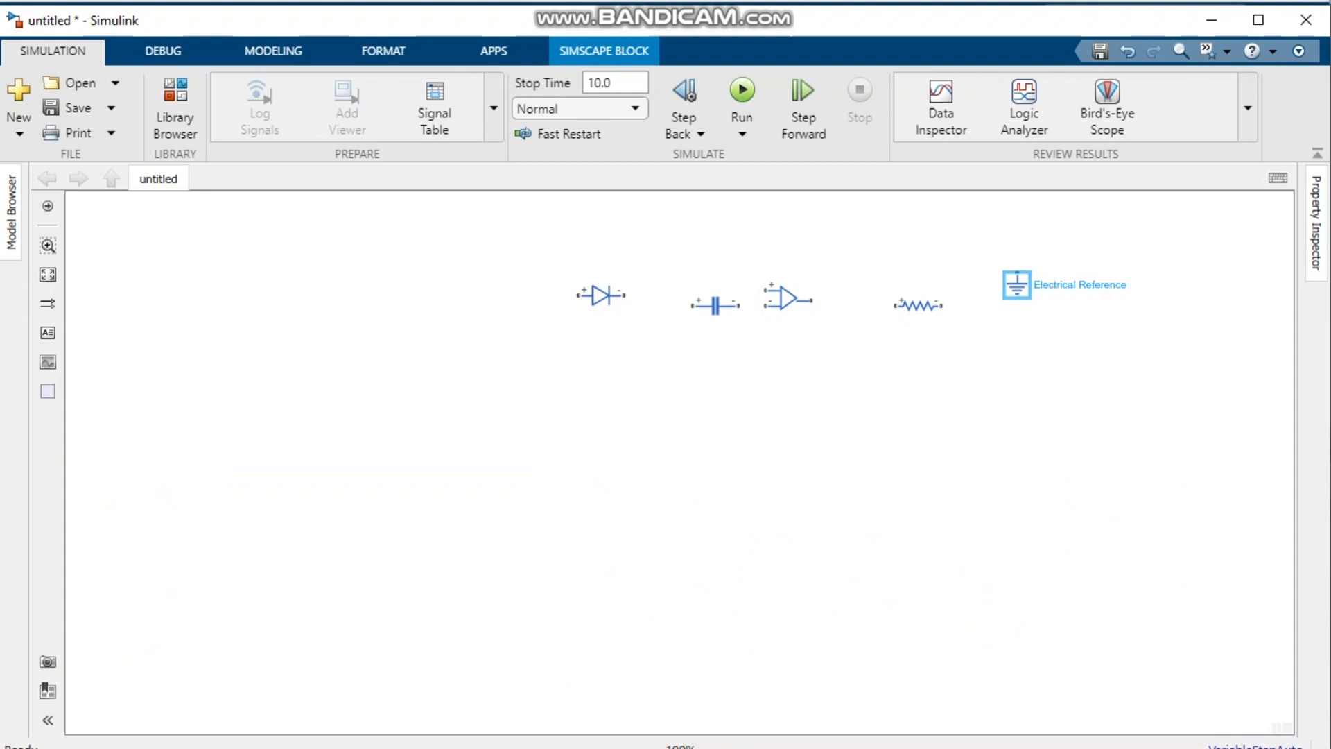
Search for op-amp blocks directly from the model canvas, and bring up the Library Browser for comparison.
double_click(323, 369)
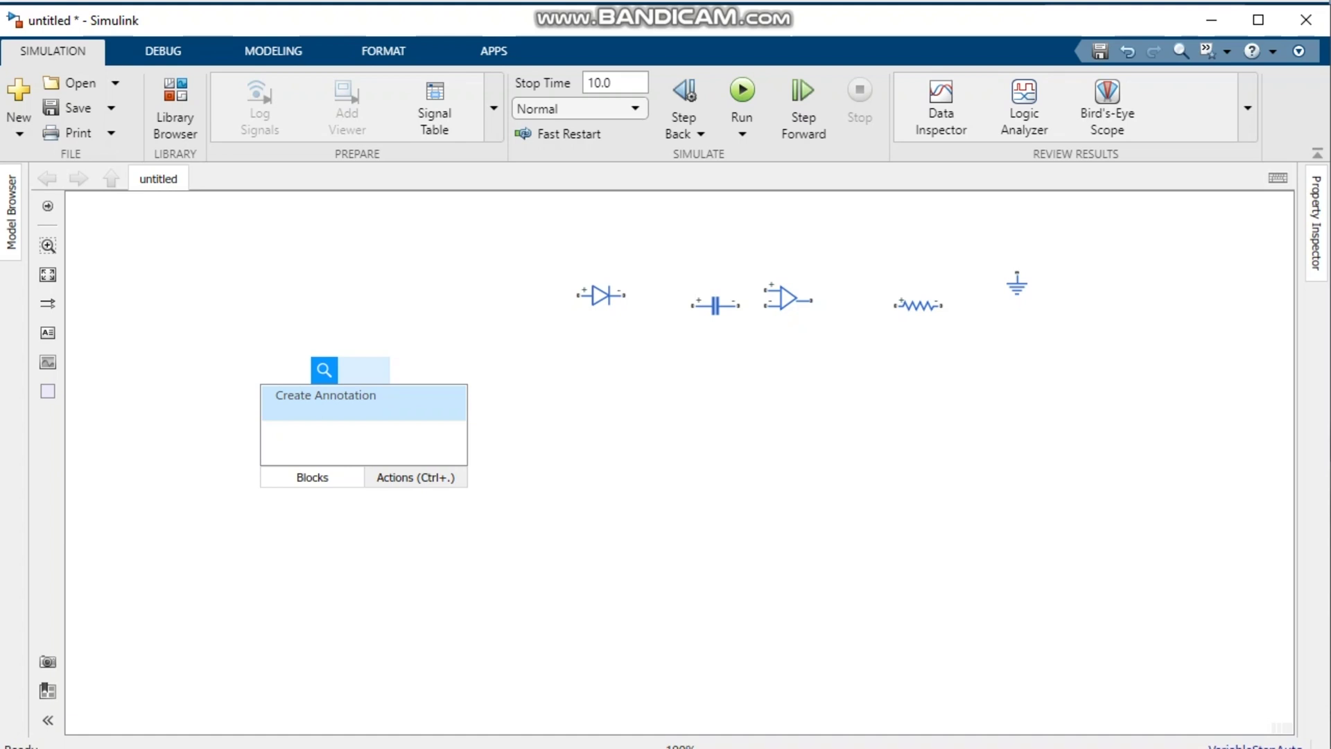
text(op)
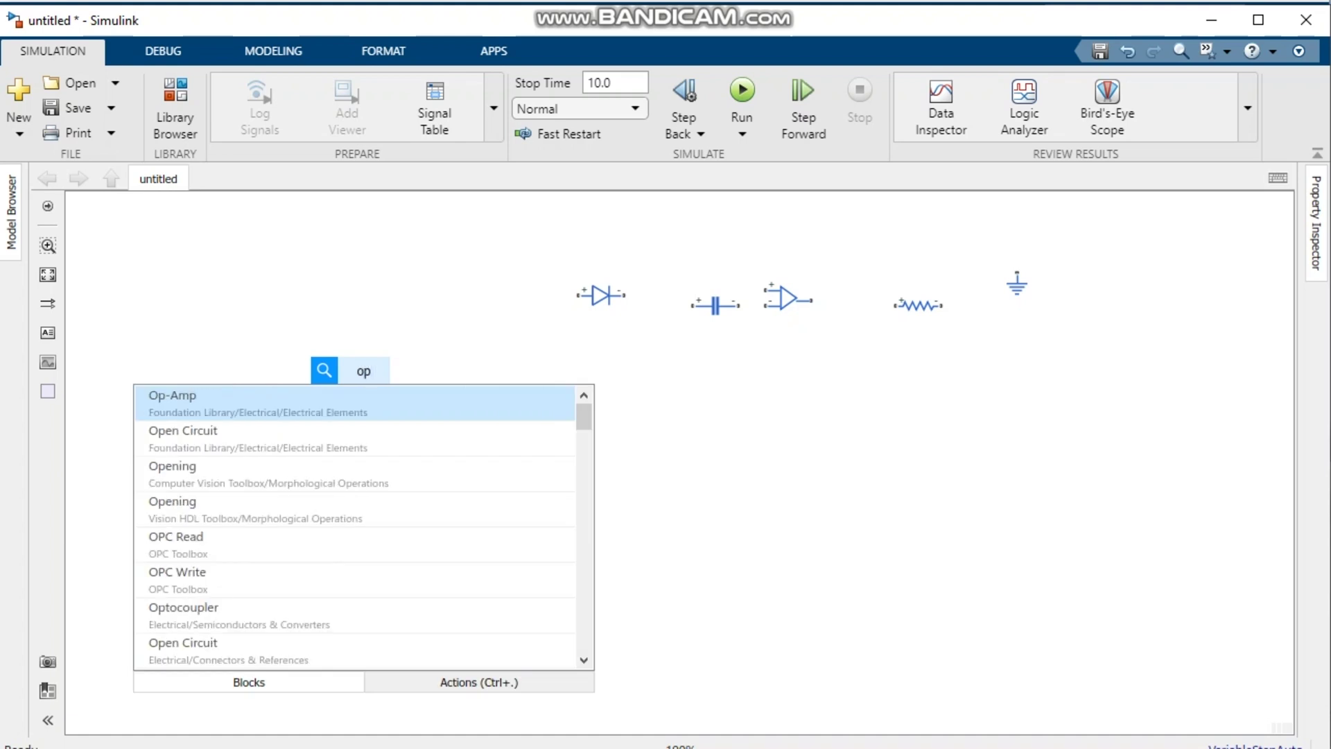
text(-a)
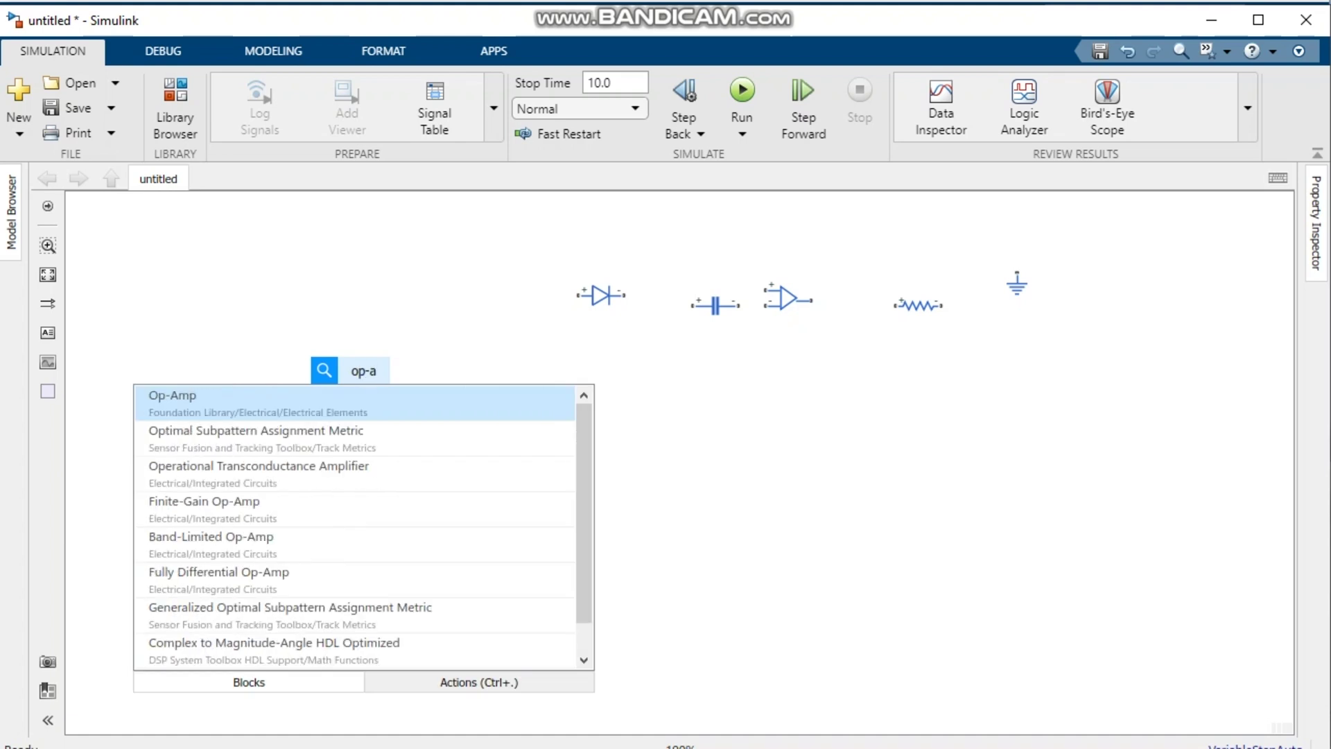
text(mp)
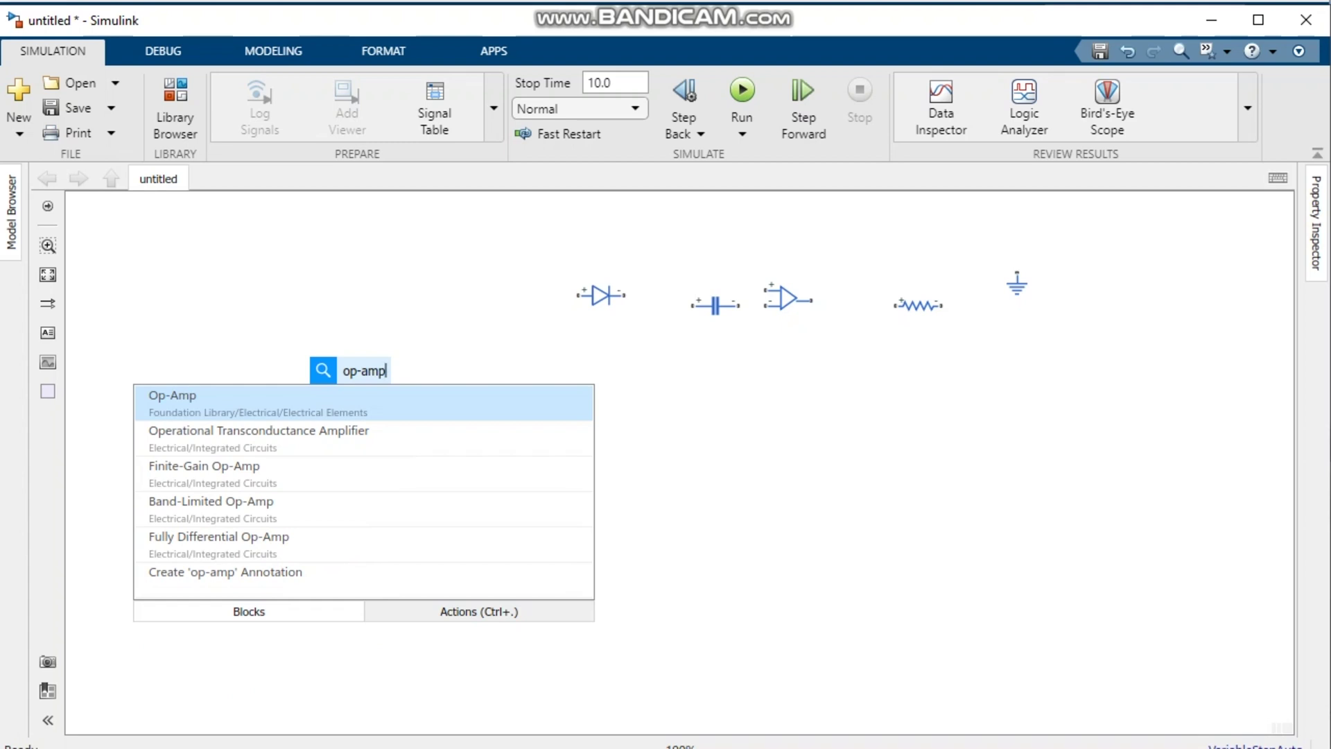
click(174, 108)
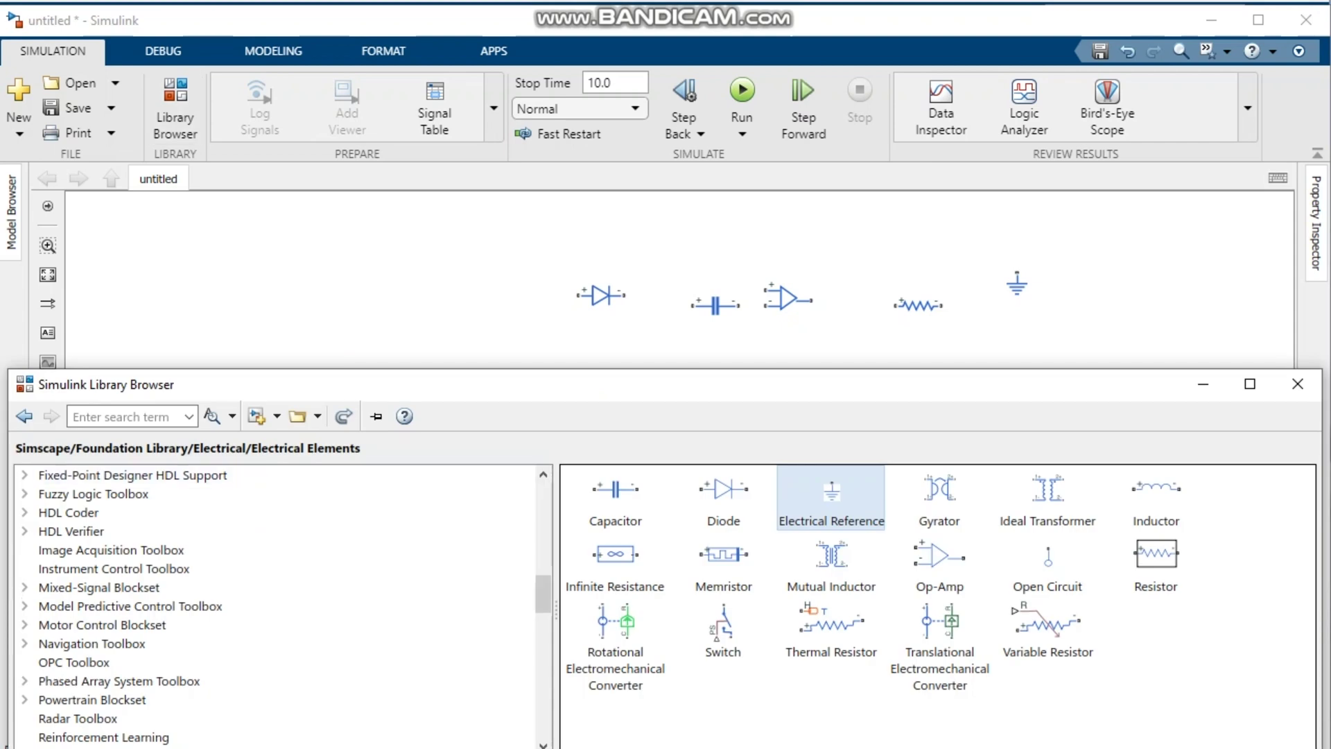
drag(759, 389, 754, 470)
Insert a second Op-Amp block by searching for op-amp directly on the canvas, and delete that extra block.
double_click(460, 339)
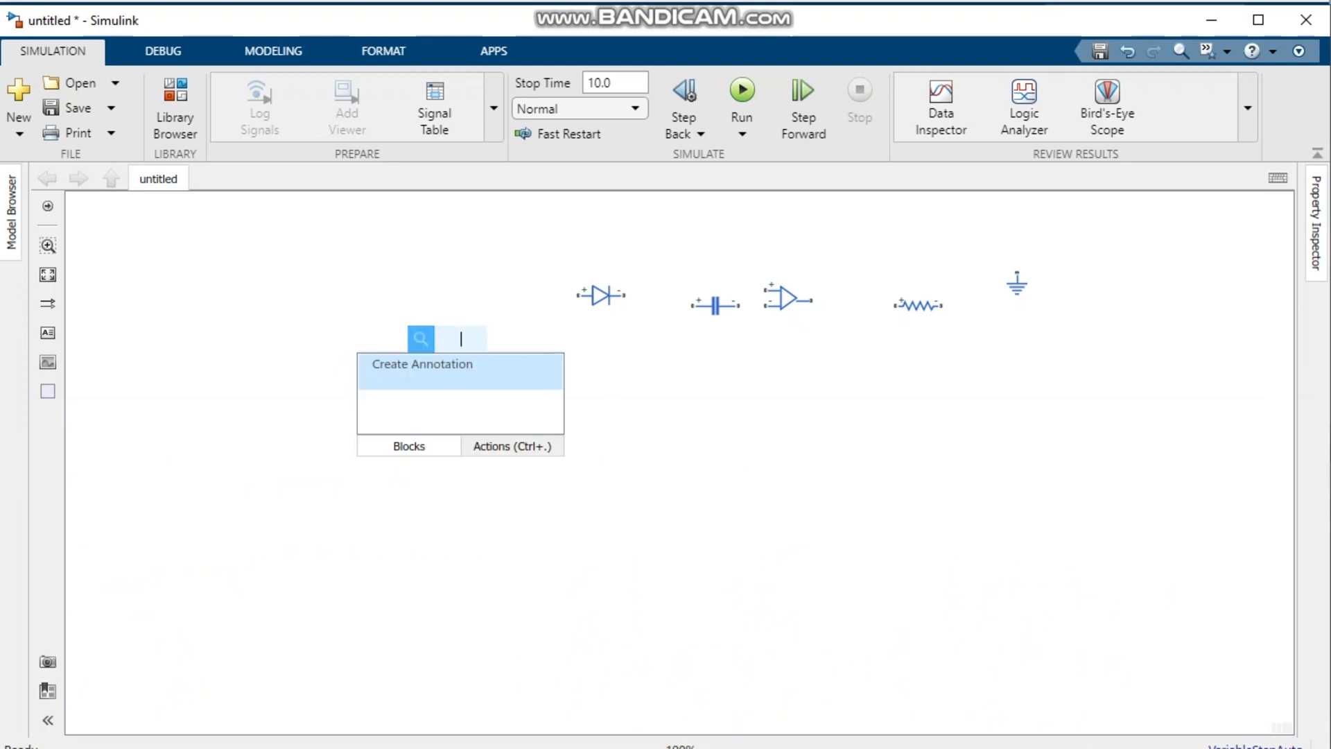
text(o)
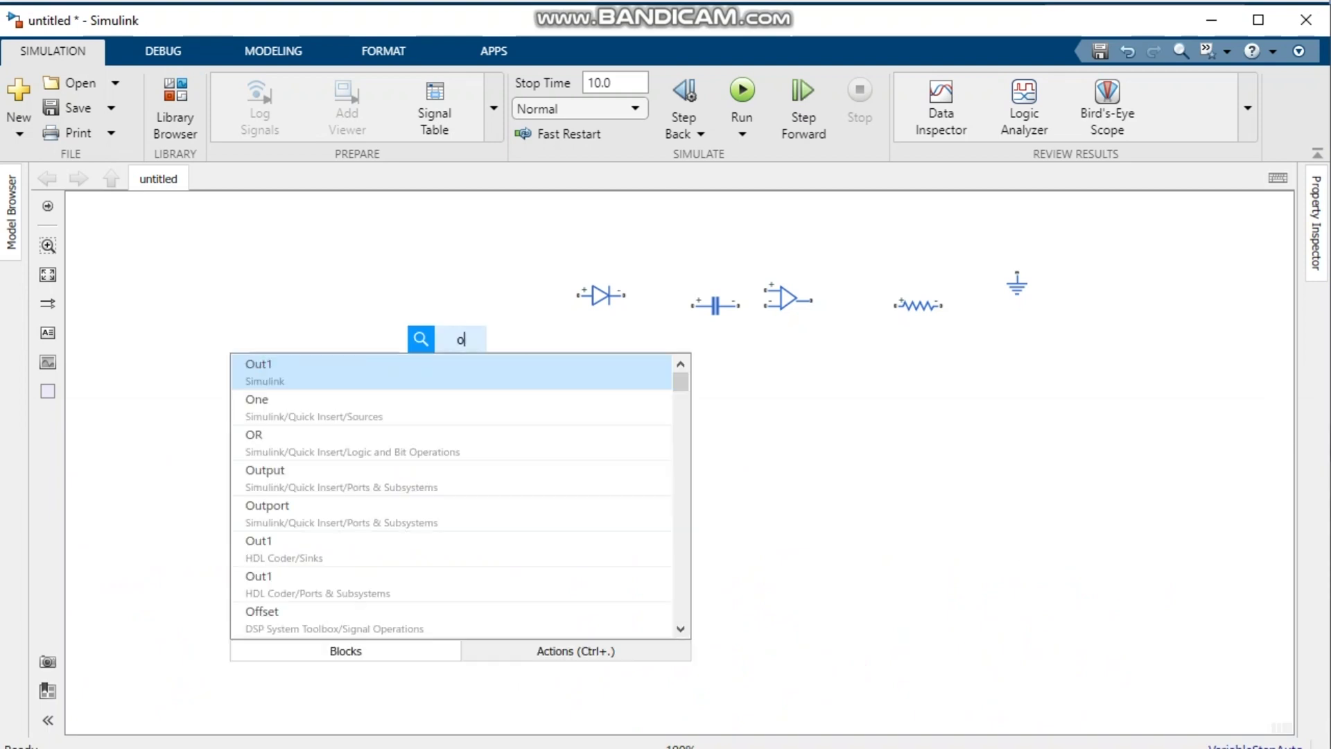
text(pamp)
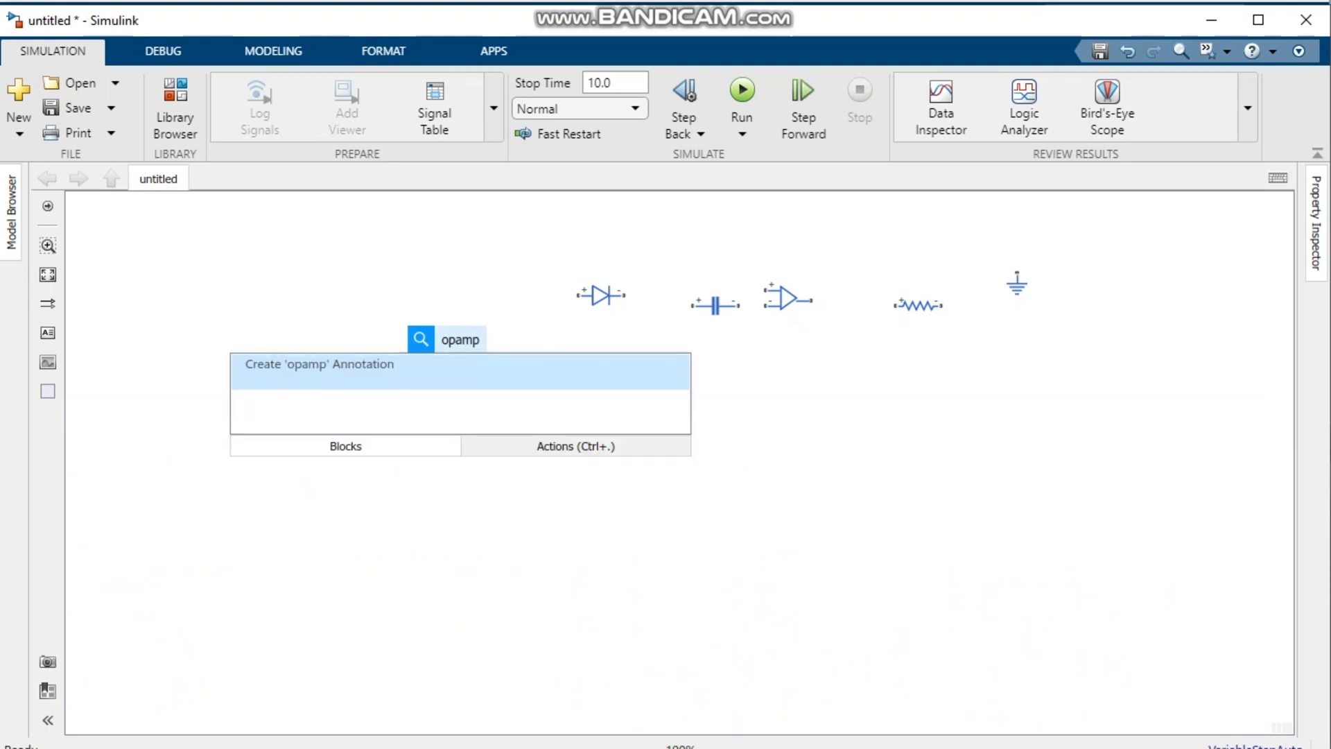
click(455, 339)
text(-)
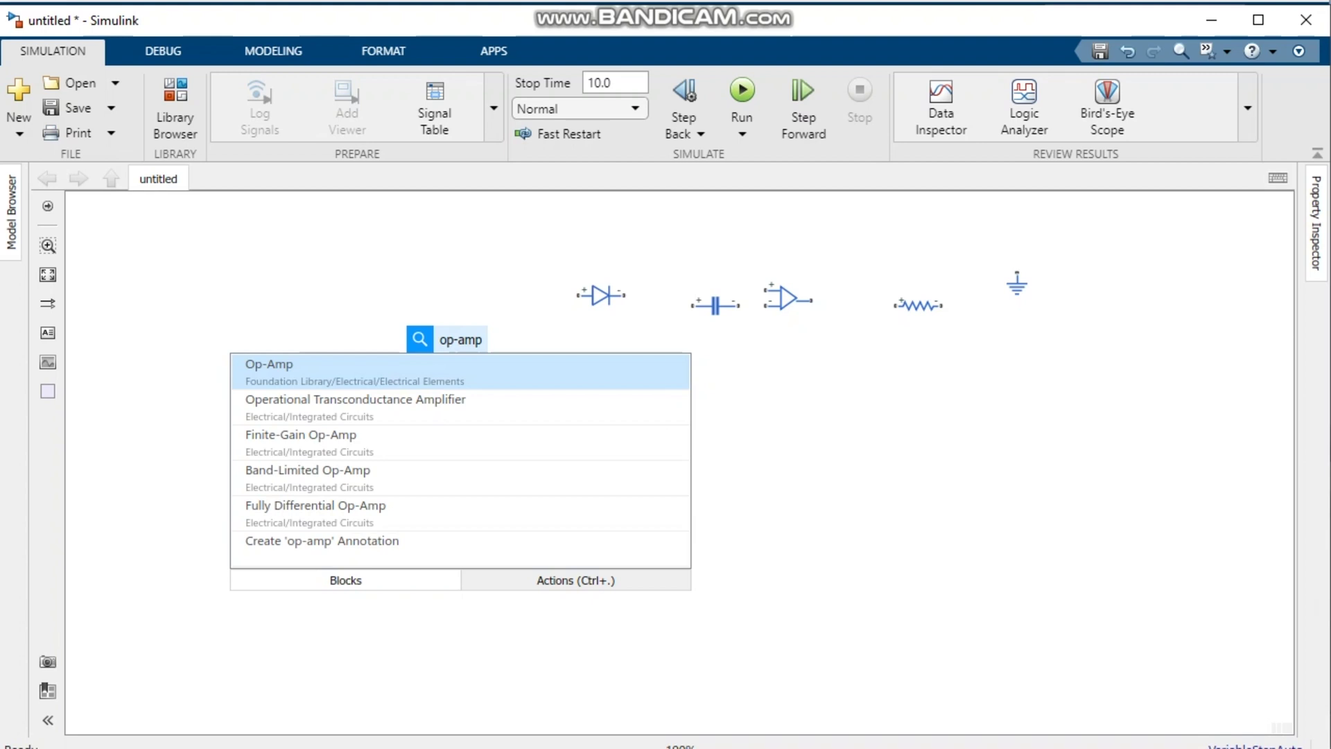
key(Return)
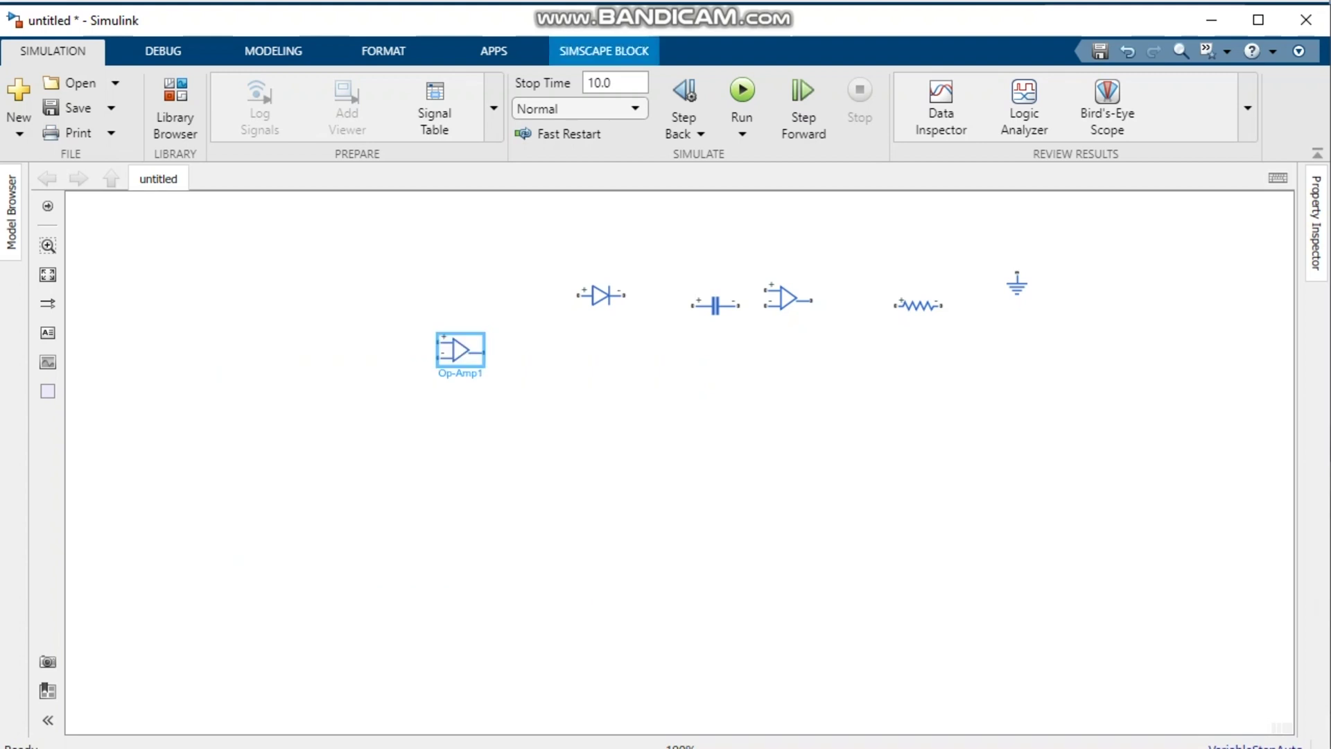
drag(405, 305, 559, 416)
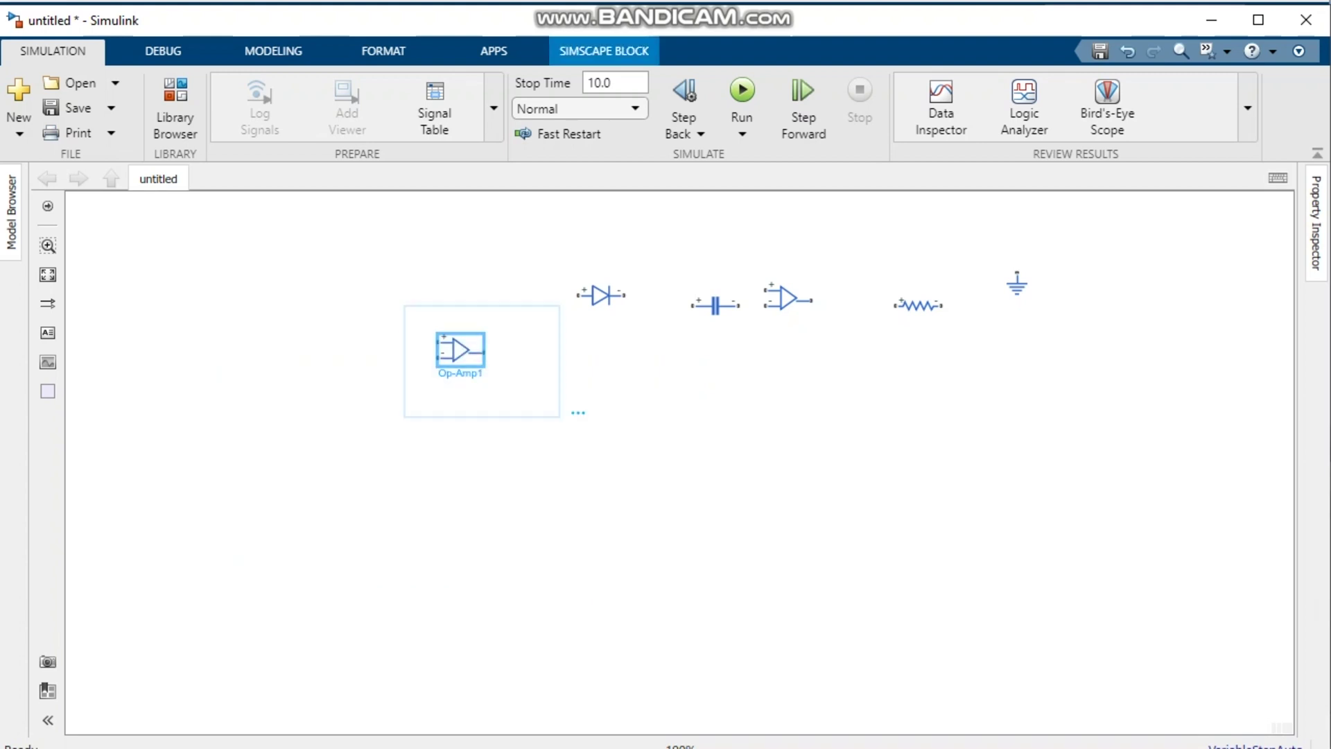
key(Delete)
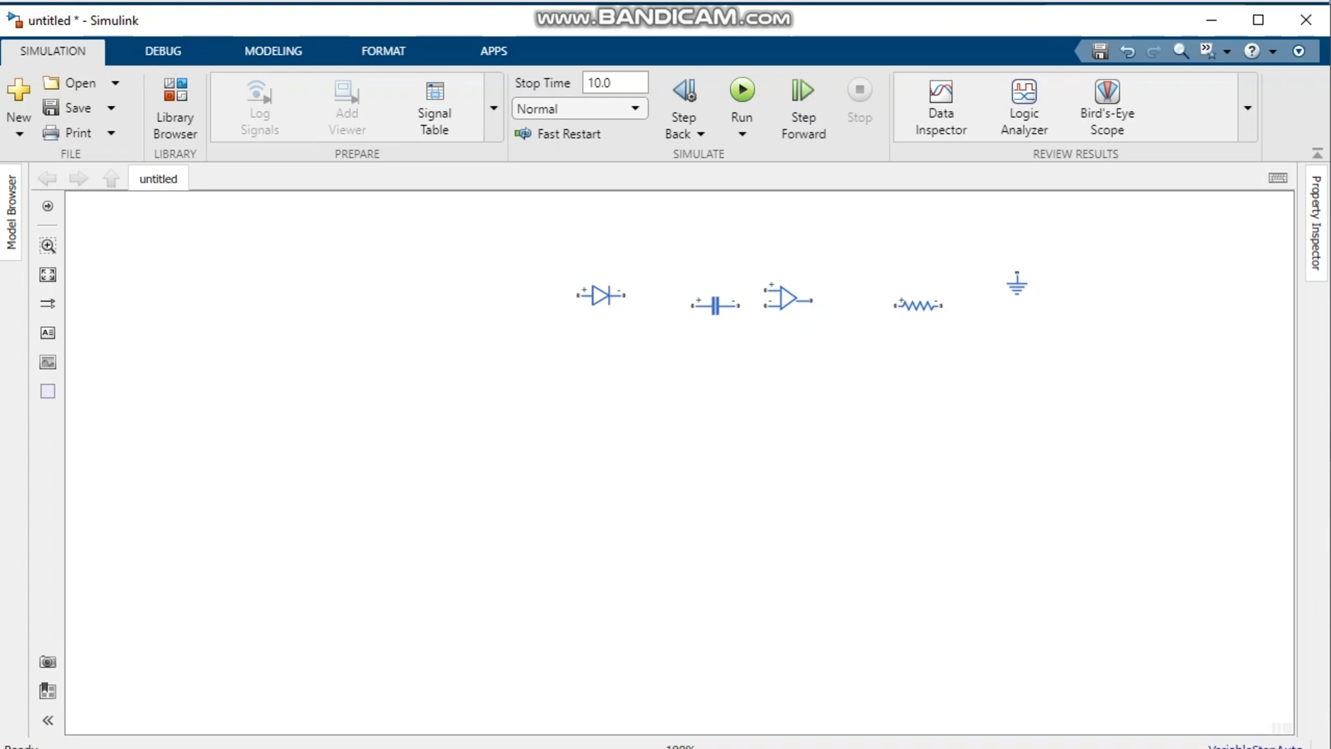
Move the Op-Amp block to an open area below the resistor and enlarge it.
click(786, 298)
drag(787, 298, 940, 539)
click(798, 404)
Place the Capacitor block below and to the left of the op-amp and rotate it clockwise to stand vertically.
click(715, 305)
drag(716, 305, 560, 514)
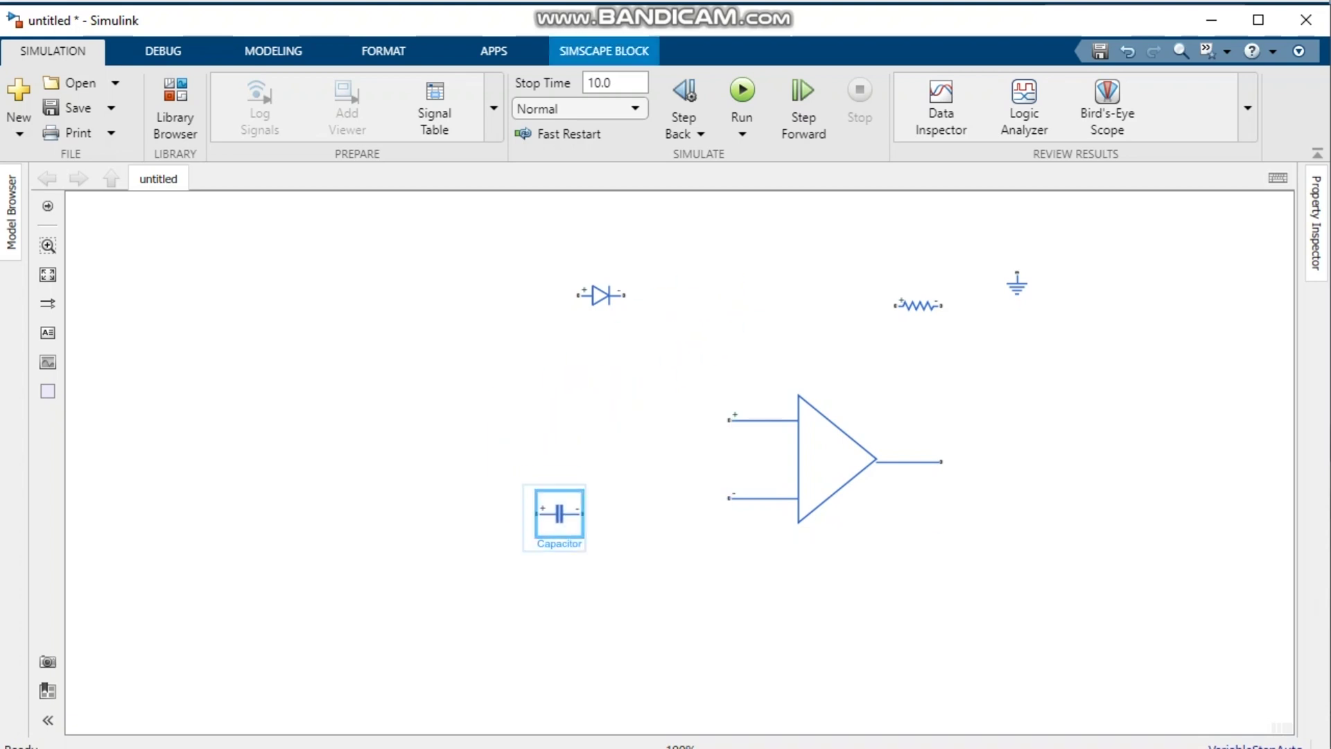
right_click(560, 513)
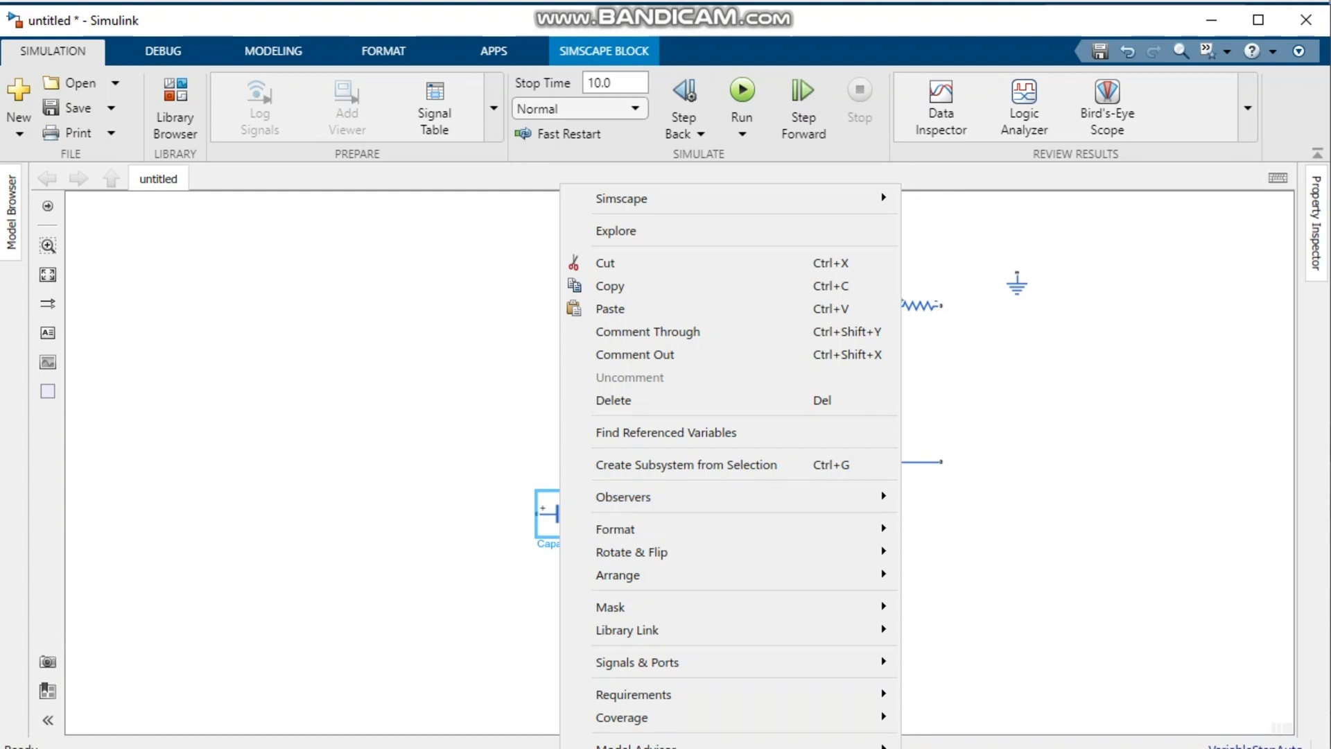
mouse_move(615, 529)
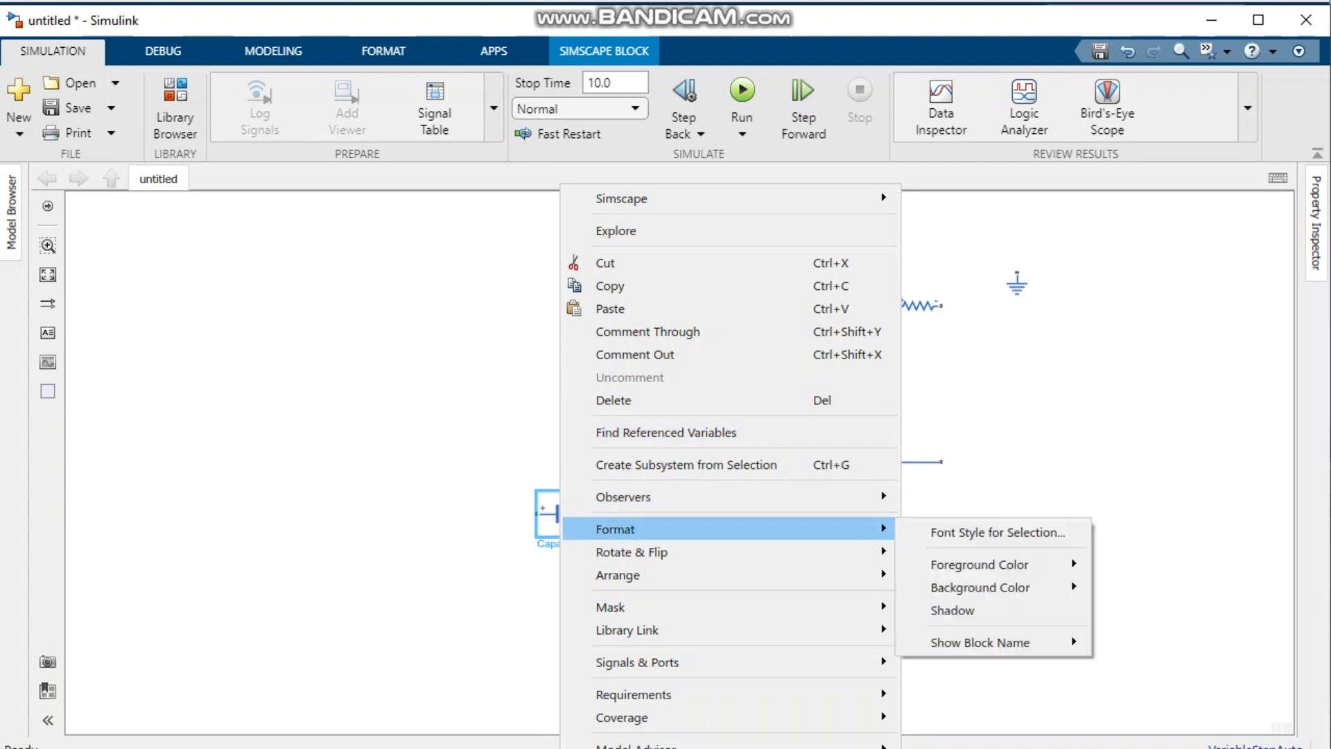
mouse_move(631, 551)
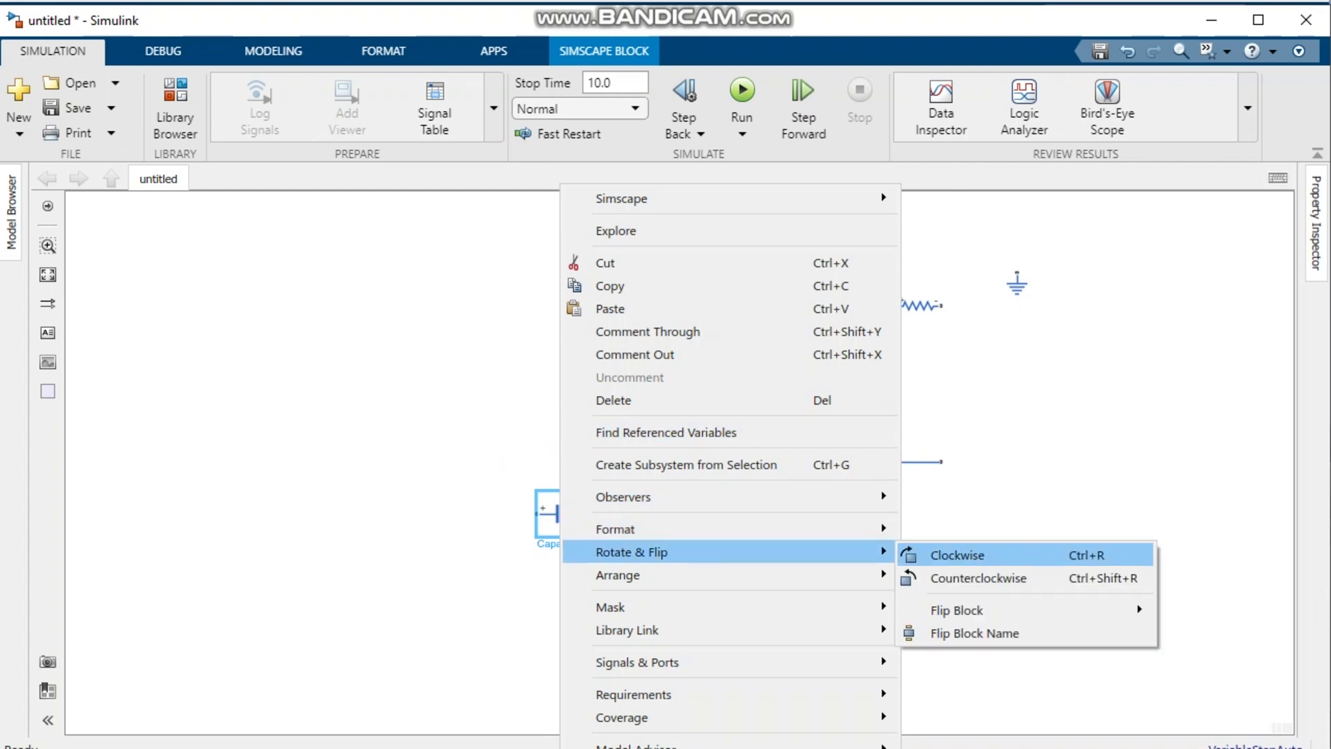
click(958, 554)
drag(559, 513, 601, 565)
Delete the Diode block from the model.
click(617, 451)
drag(524, 264, 647, 320)
key(Delete)
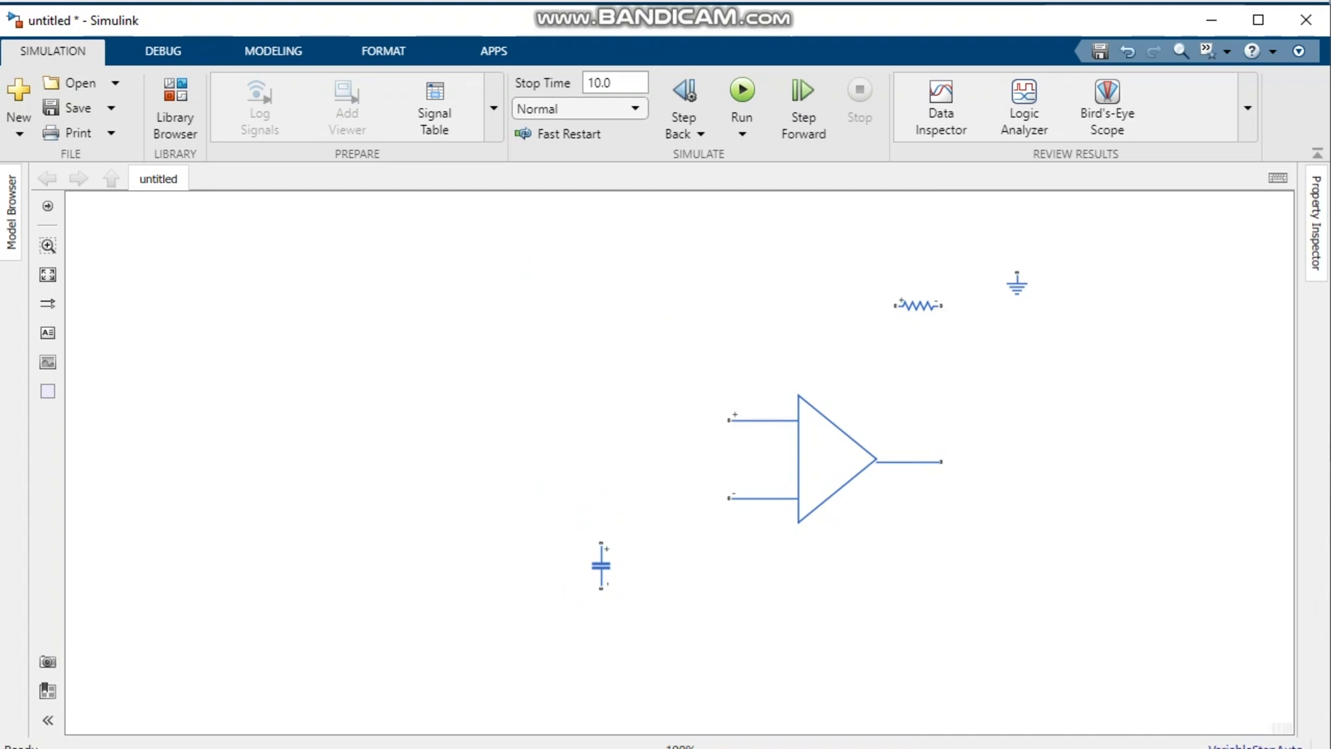
Add an AC Voltage Source block from Simscape's Foundation Library Electrical Sources group, placing it below the op-amp near the capacitor.
key(alt+Tab)
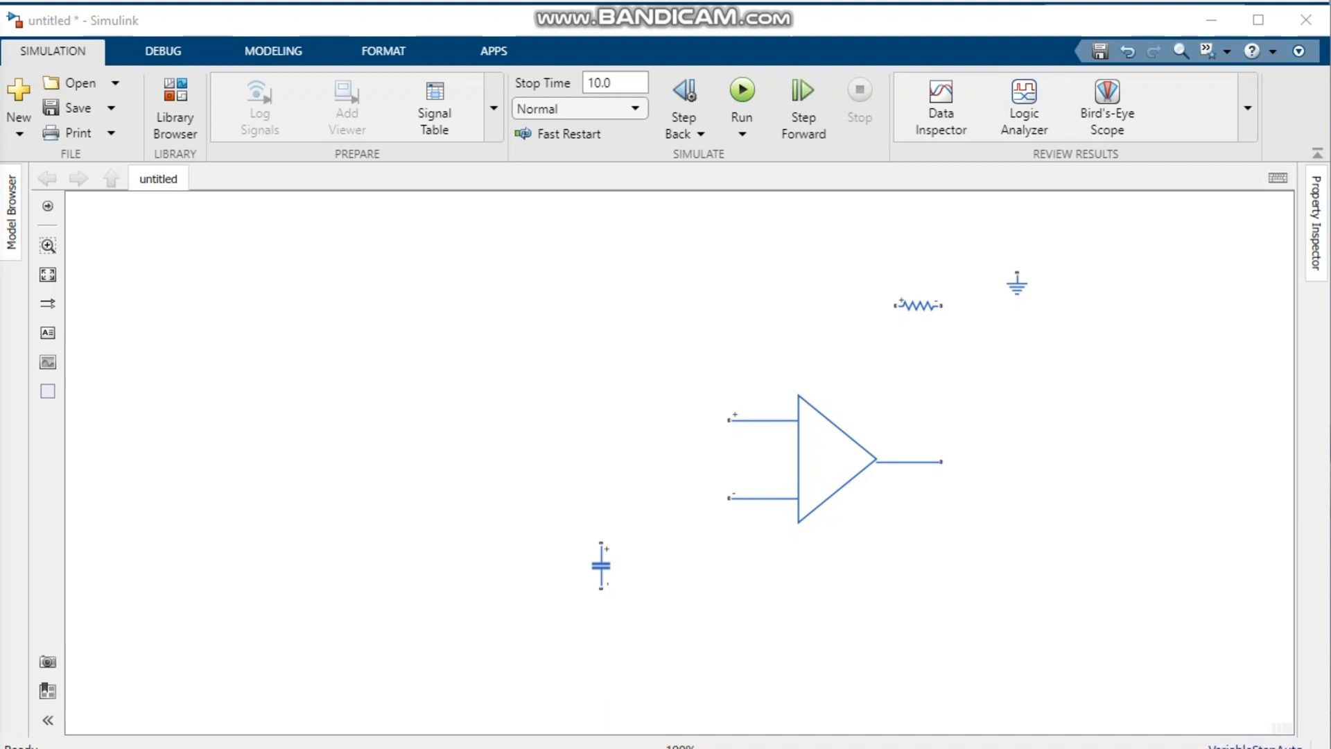
click(175, 108)
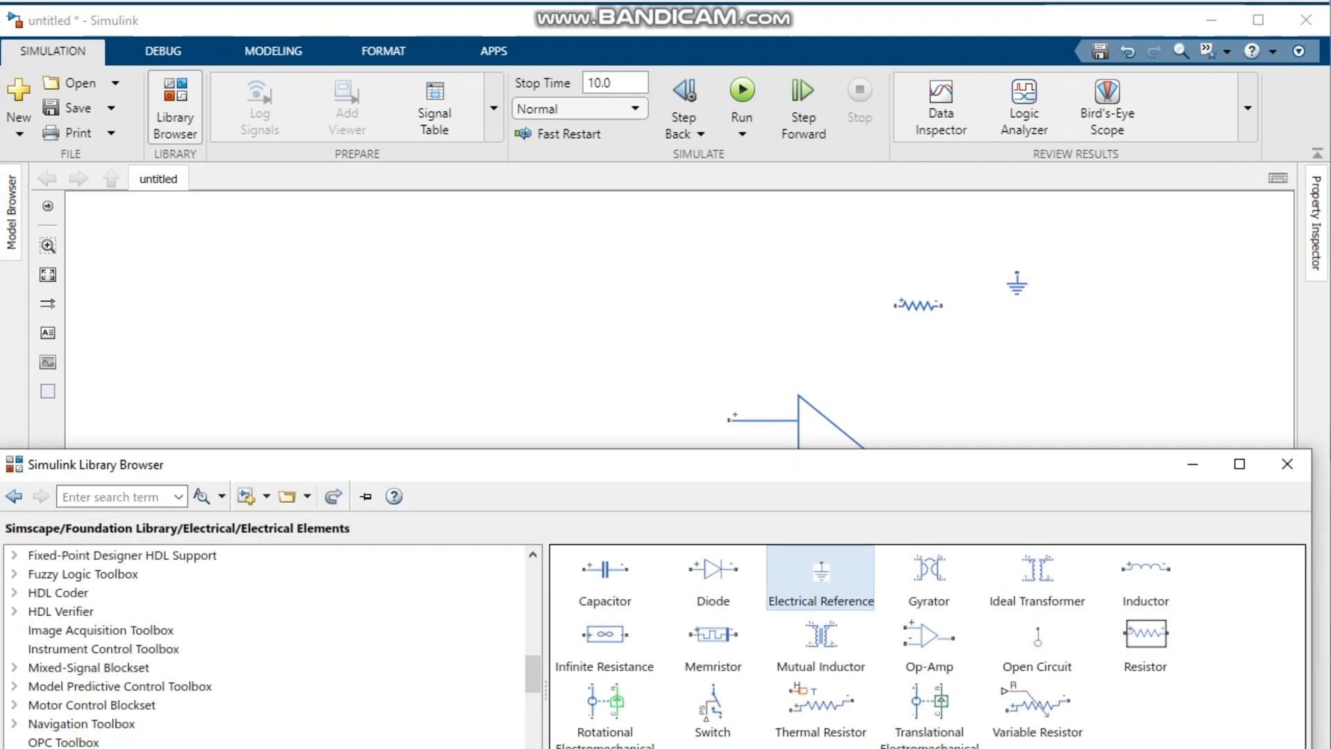
drag(802, 464, 837, 206)
scroll(173, 469, down, 3)
scroll(174, 469, down, 4)
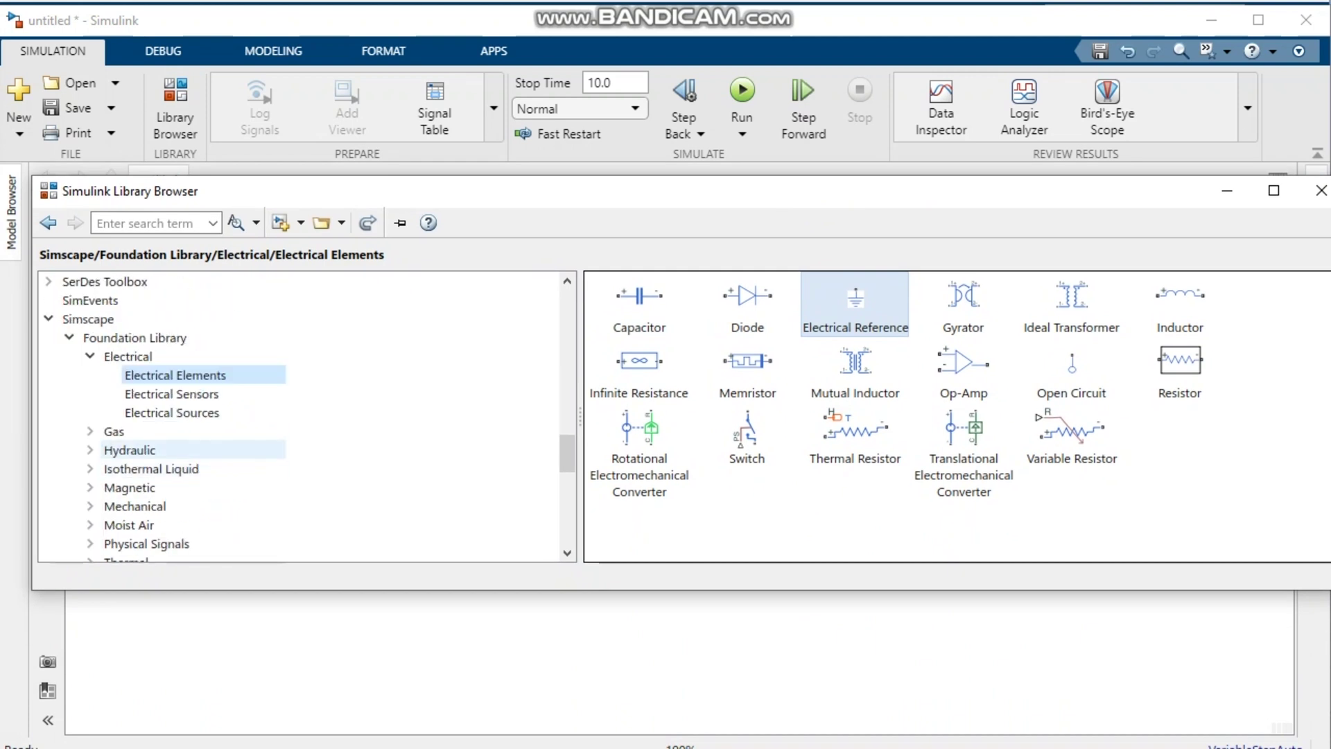
click(171, 393)
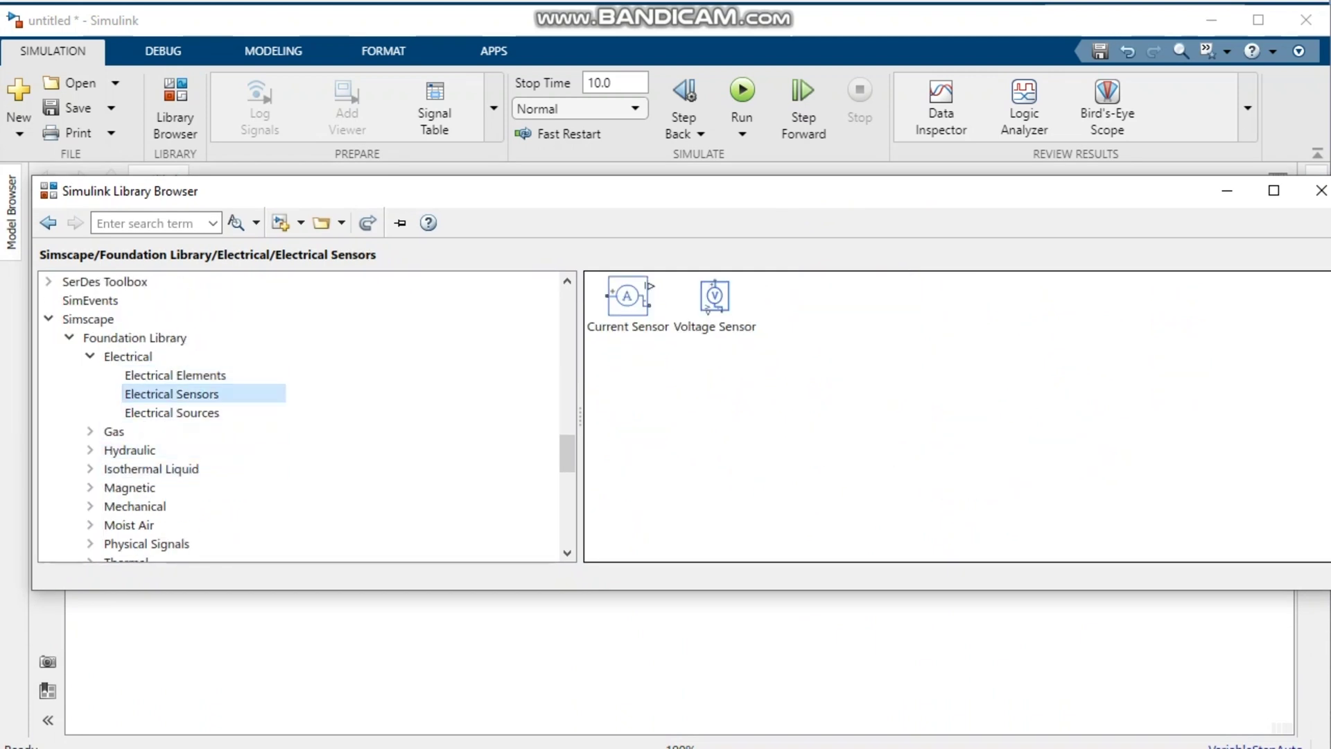
click(172, 413)
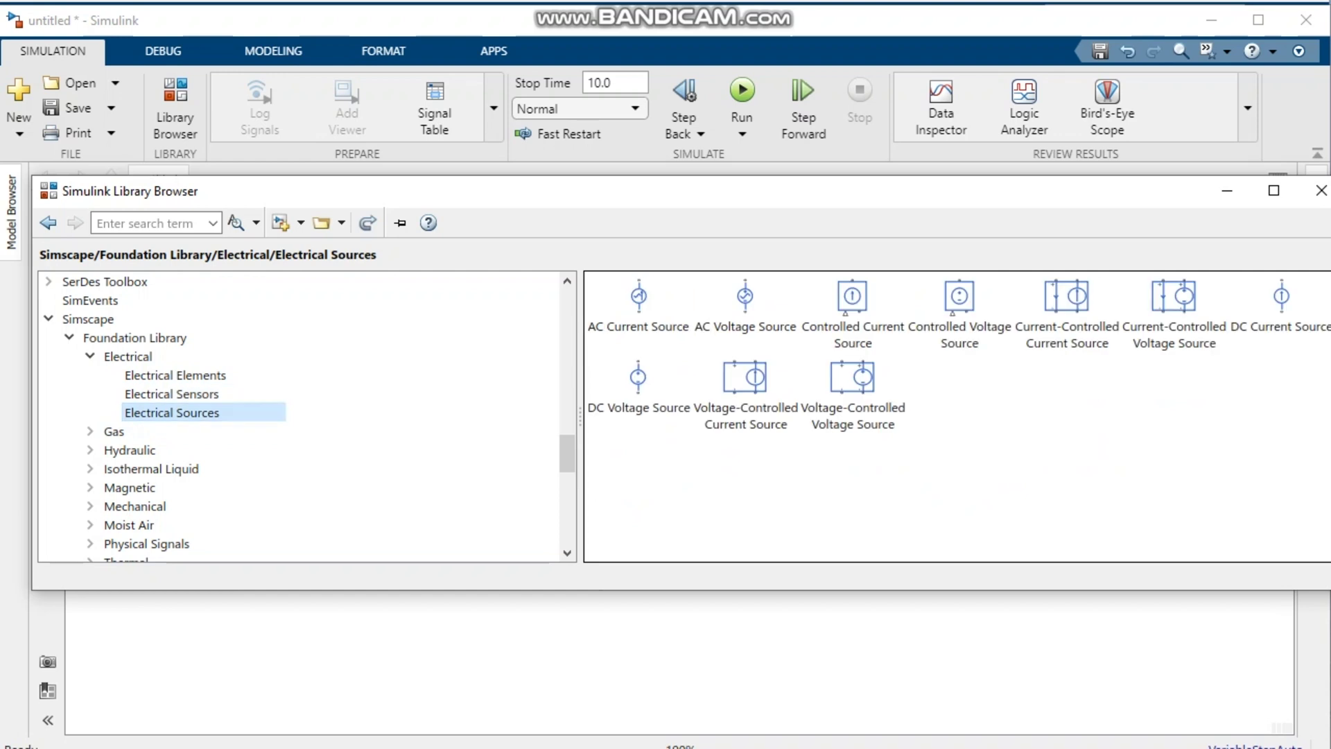
click(745, 303)
drag(745, 303, 678, 638)
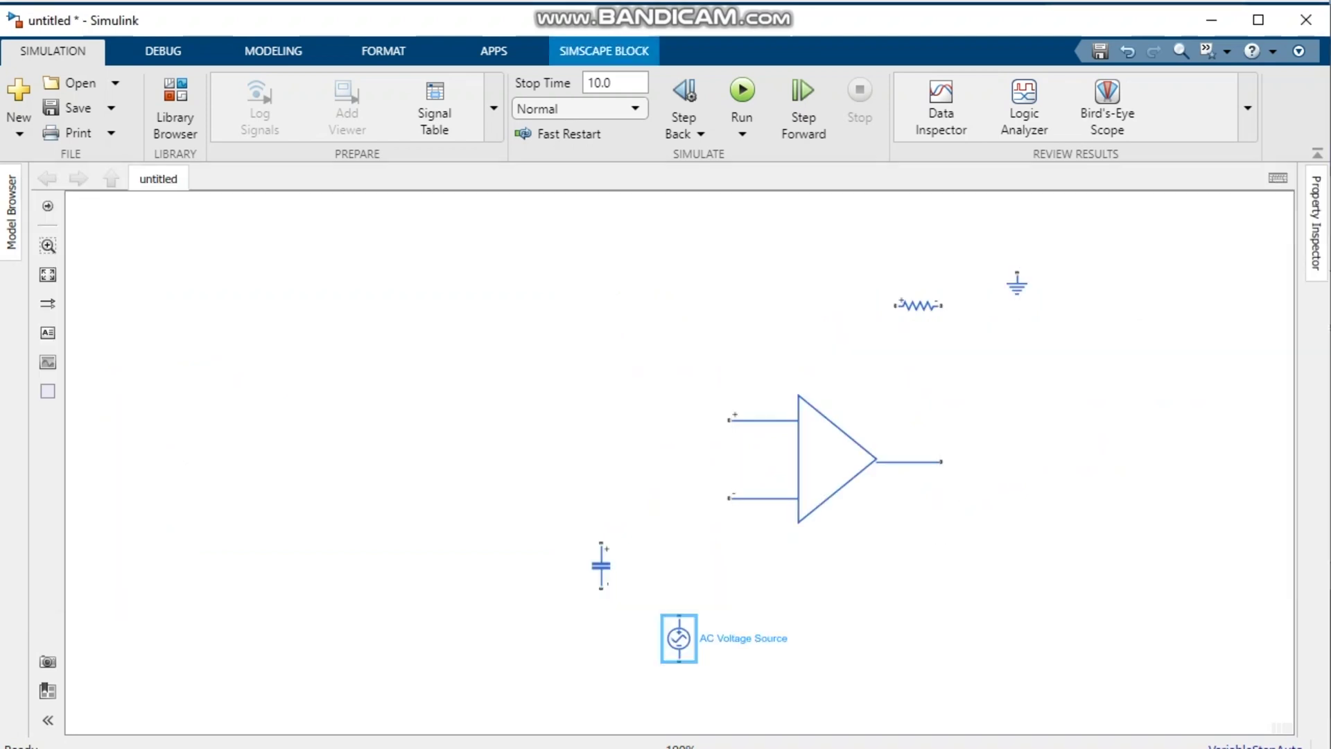
Move the Resistor block to the left of the op-amp's plus input and place a copy of it in line to its right.
drag(919, 305, 523, 425)
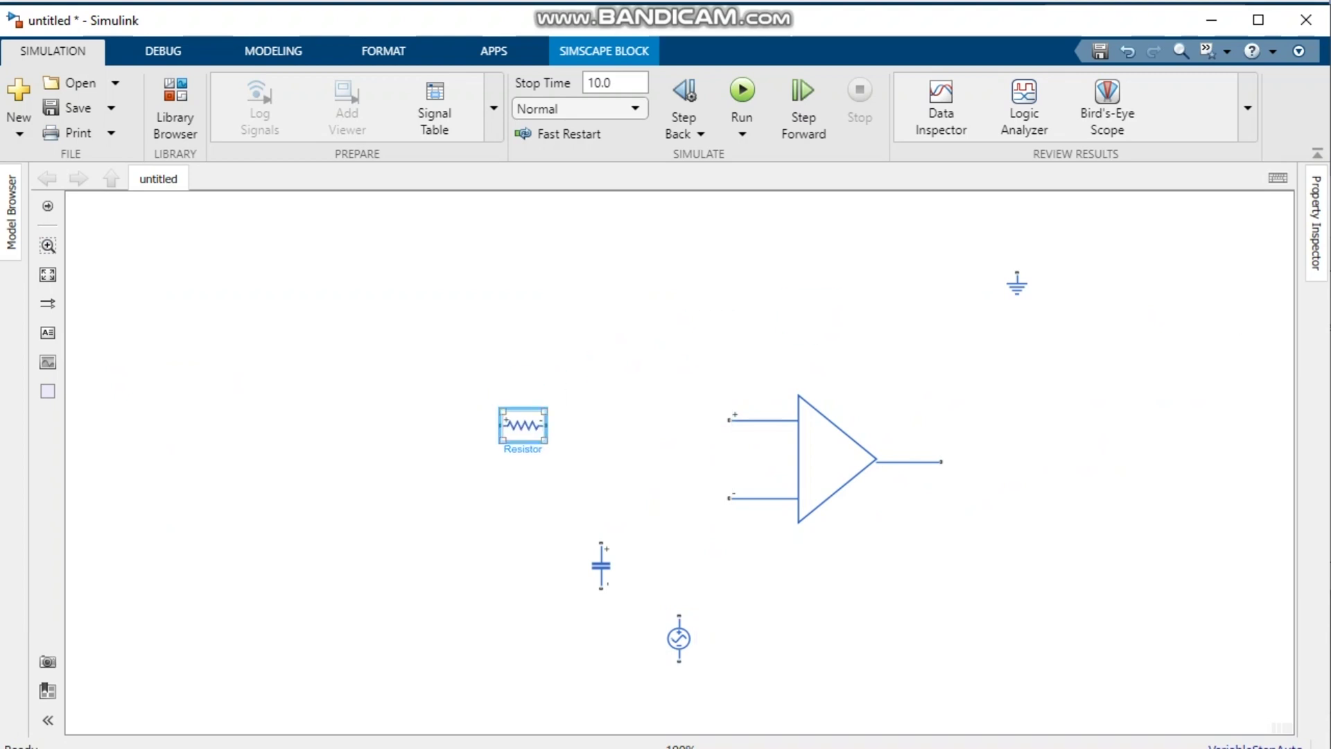
key(ctrl+c)
click(585, 435)
key(ctrl+v)
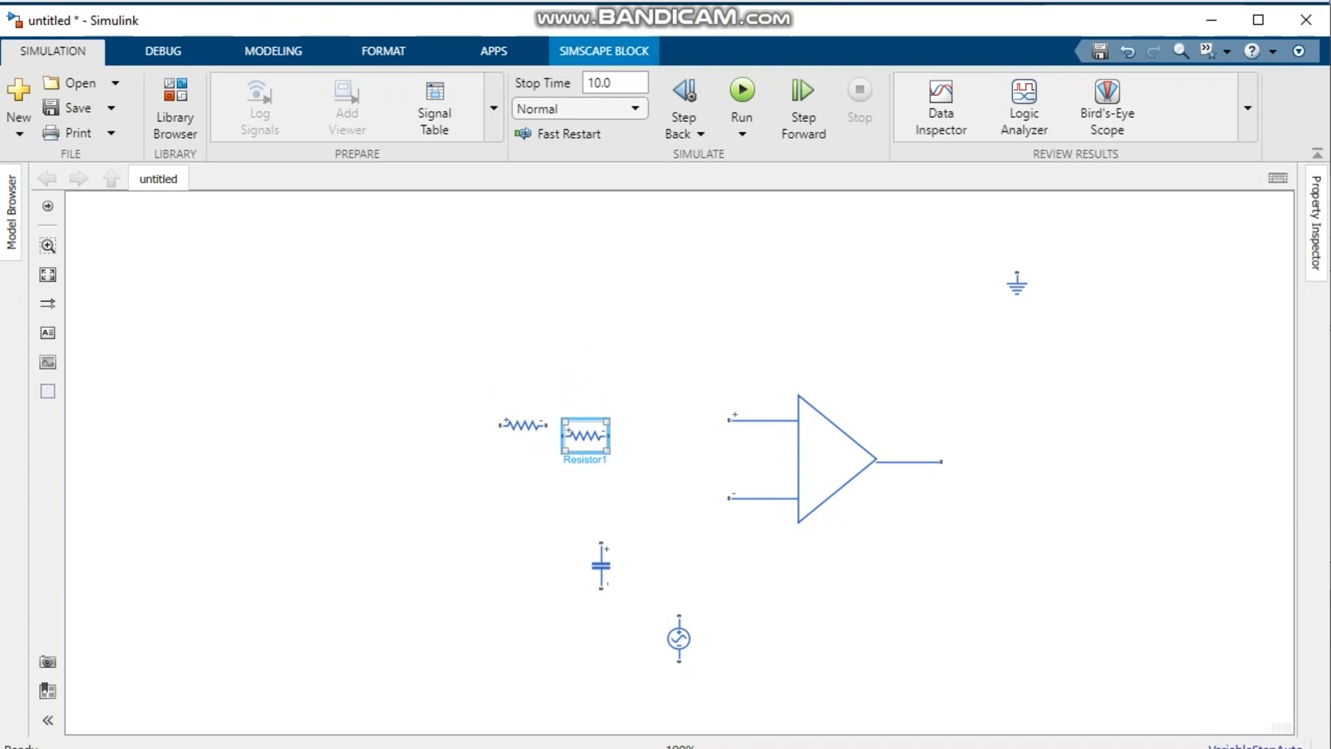
drag(585, 436, 611, 424)
drag(524, 424, 507, 425)
key(Escape)
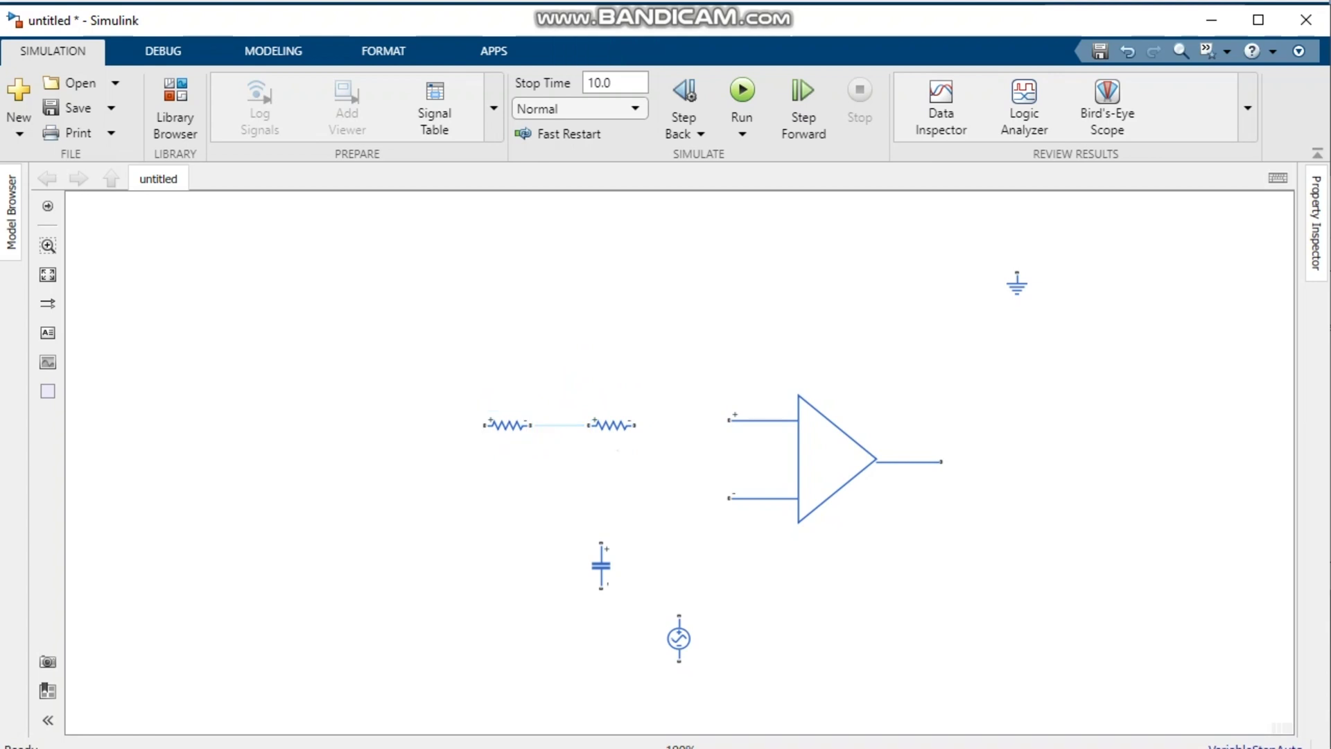
Duplicate the Capacitor block and place the copy above the op-amp.
click(601, 565)
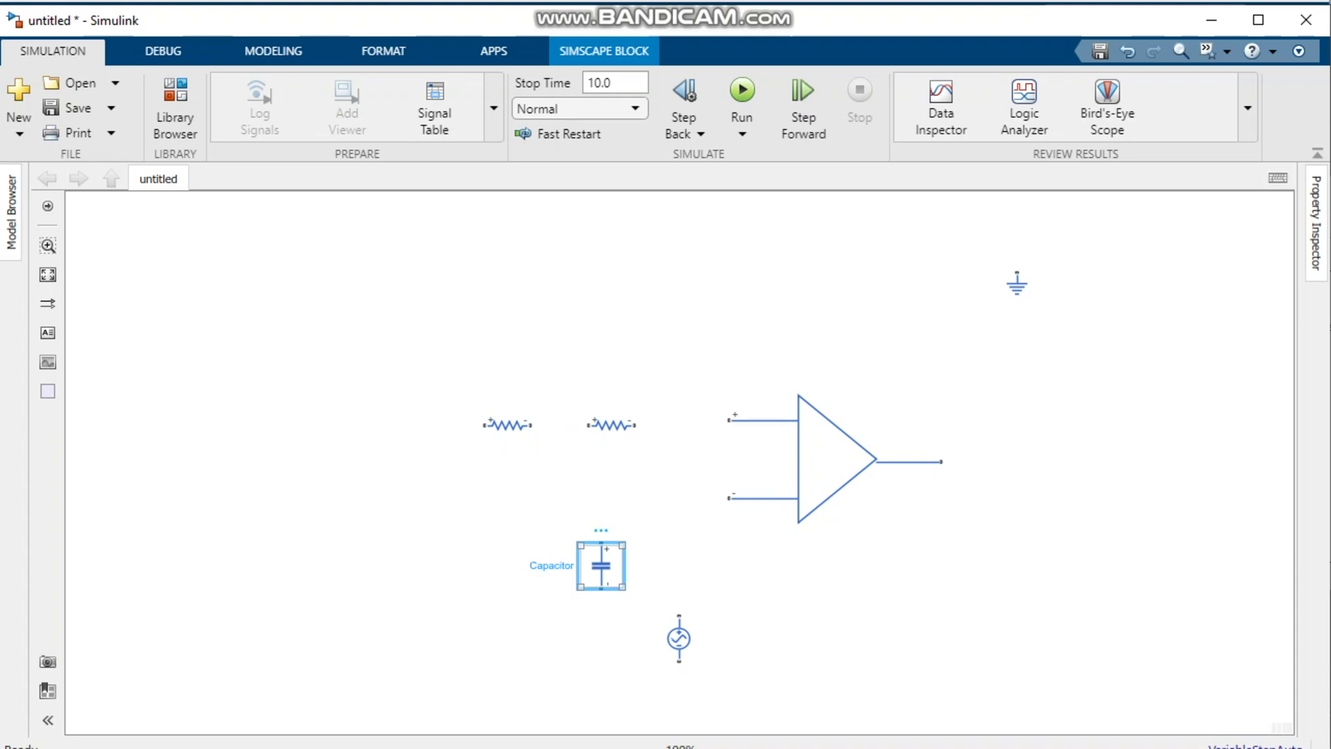
click(746, 321)
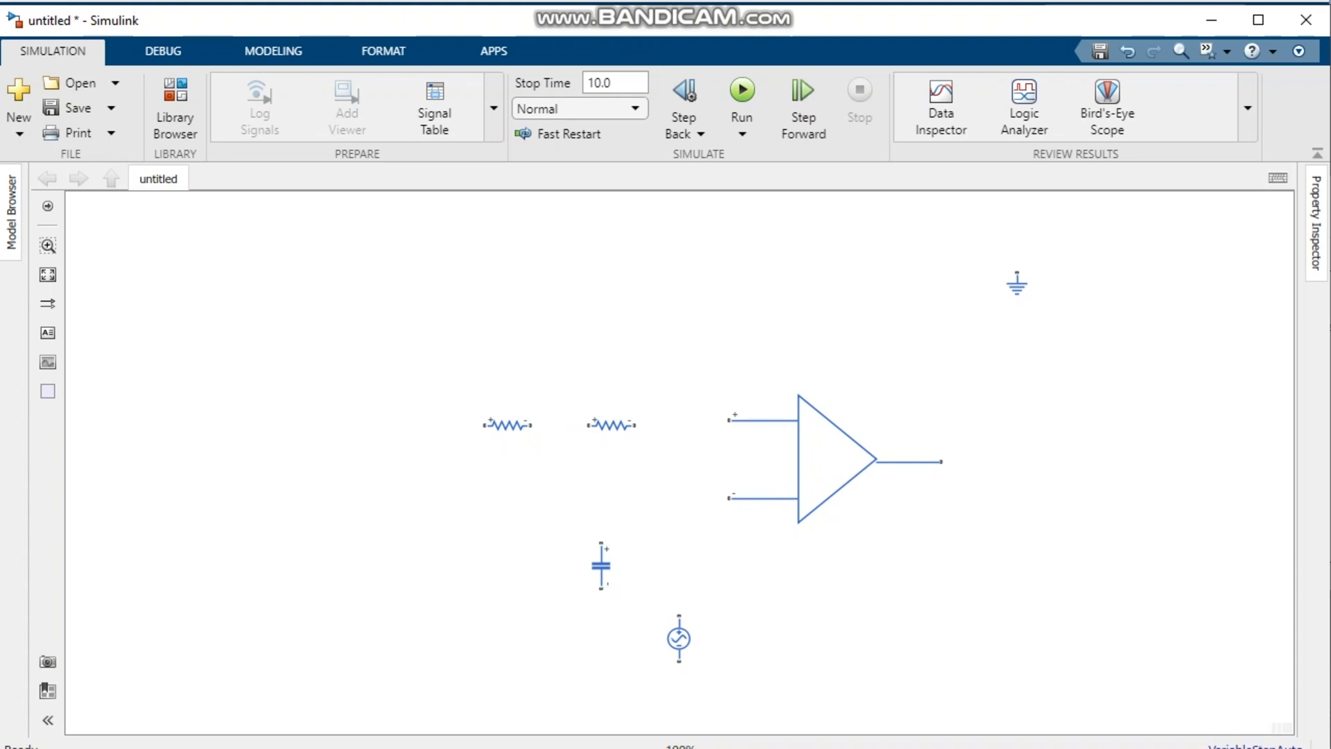
key(ctrl+v)
right_click(739, 229)
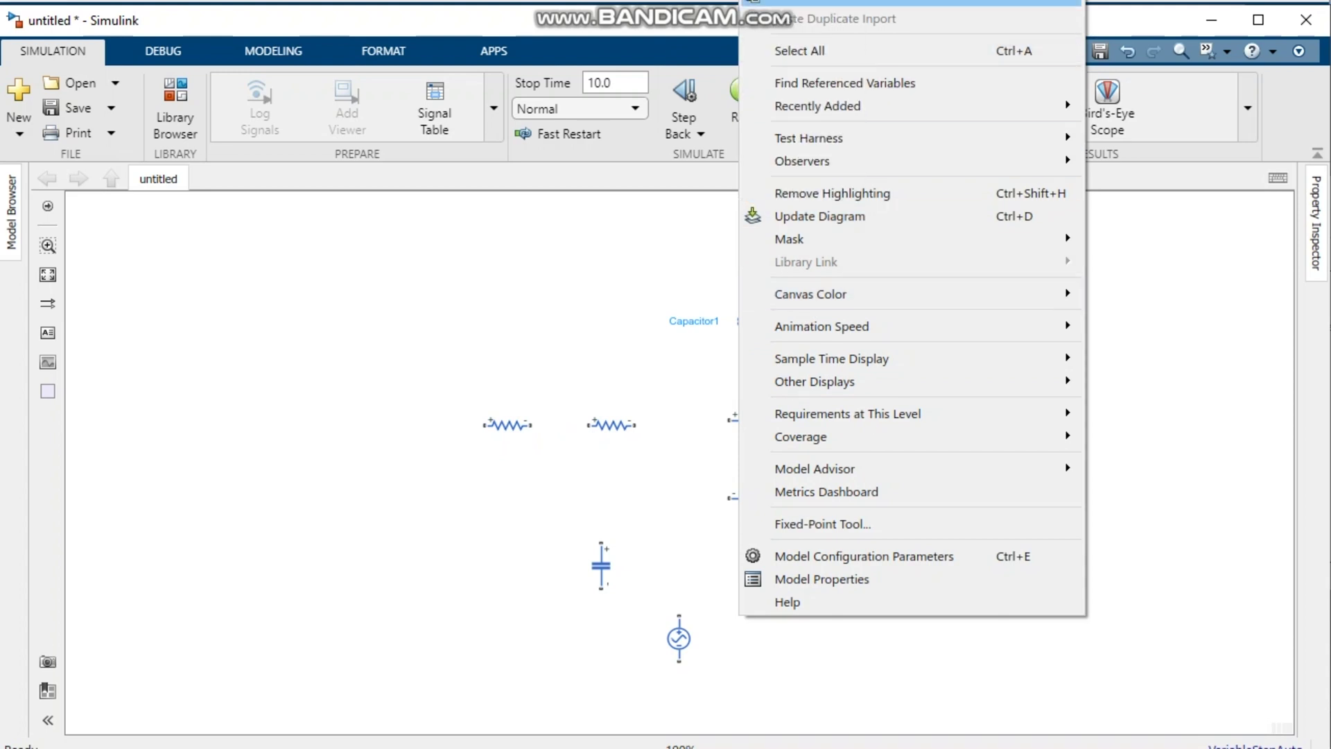
key(Escape)
Rotate the copied capacitor above the op-amp clockwise so that it lies horizontally.
drag(680, 267, 784, 353)
right_click(736, 321)
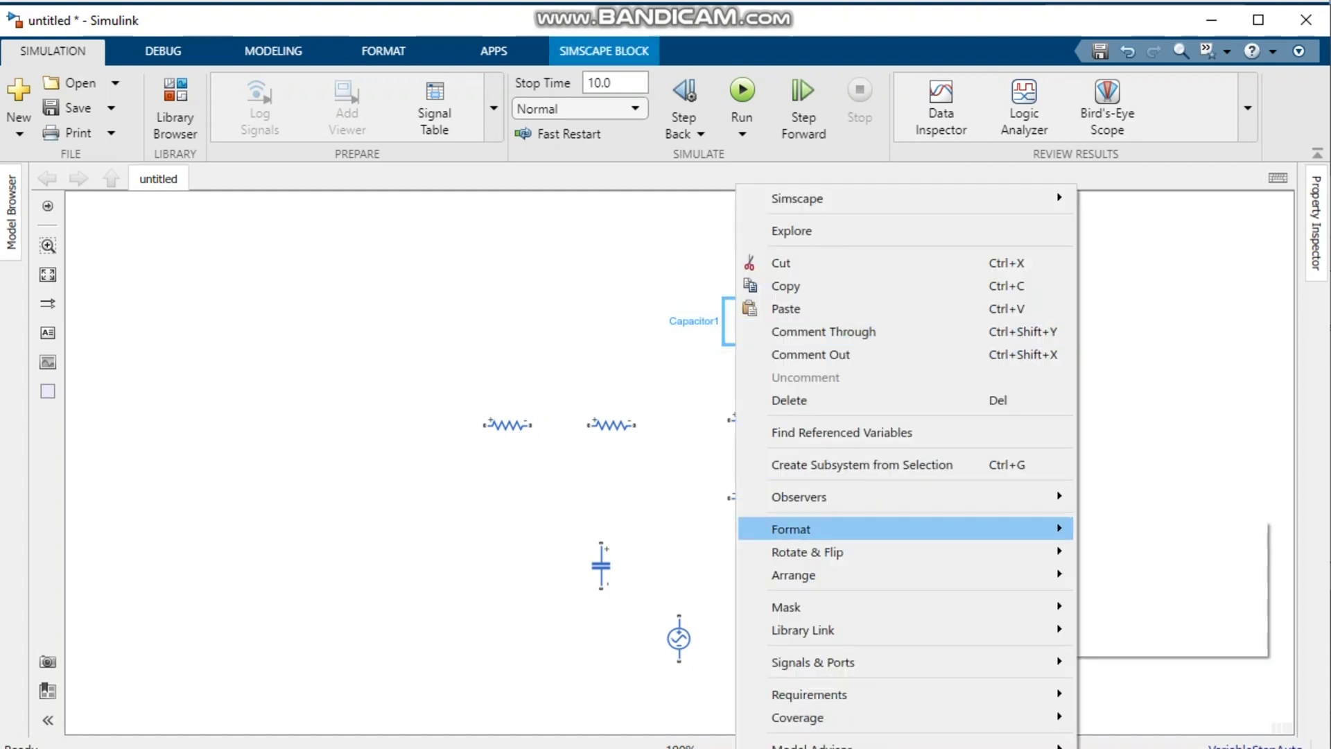
mouse_move(902, 528)
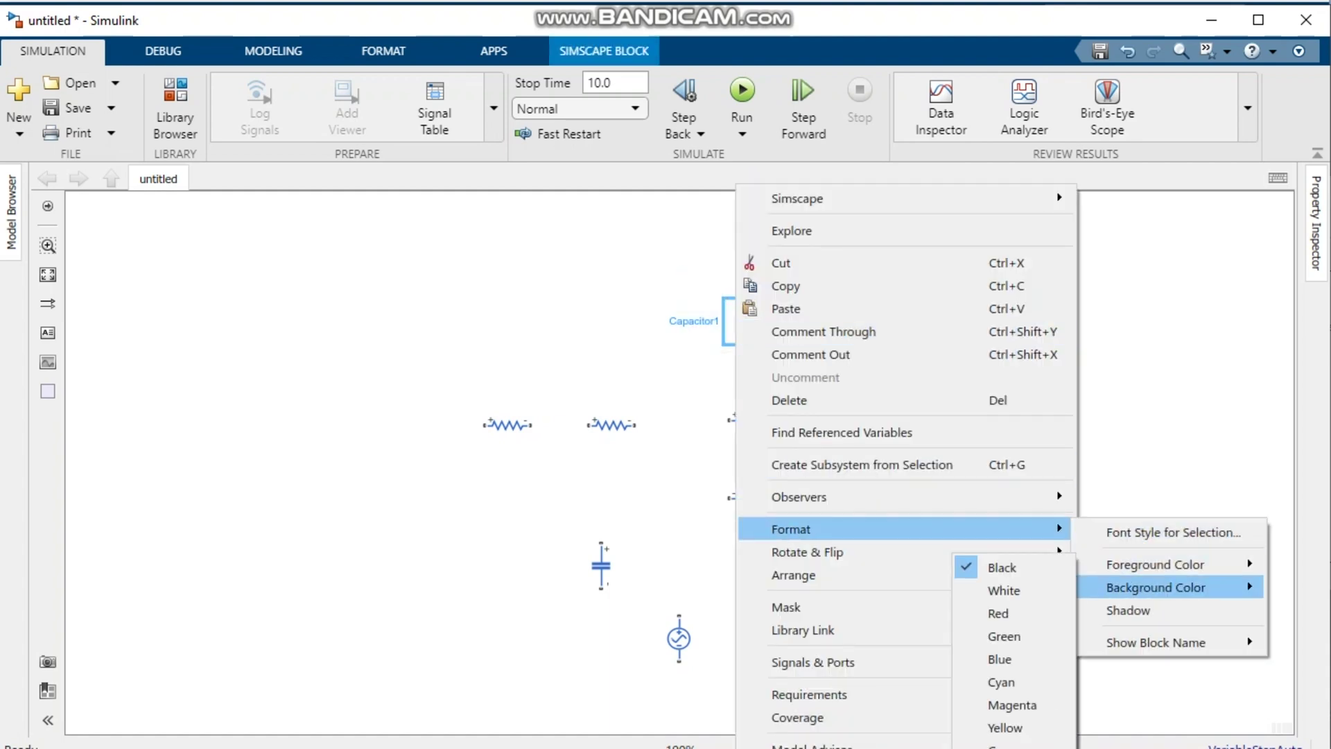
mouse_move(902, 551)
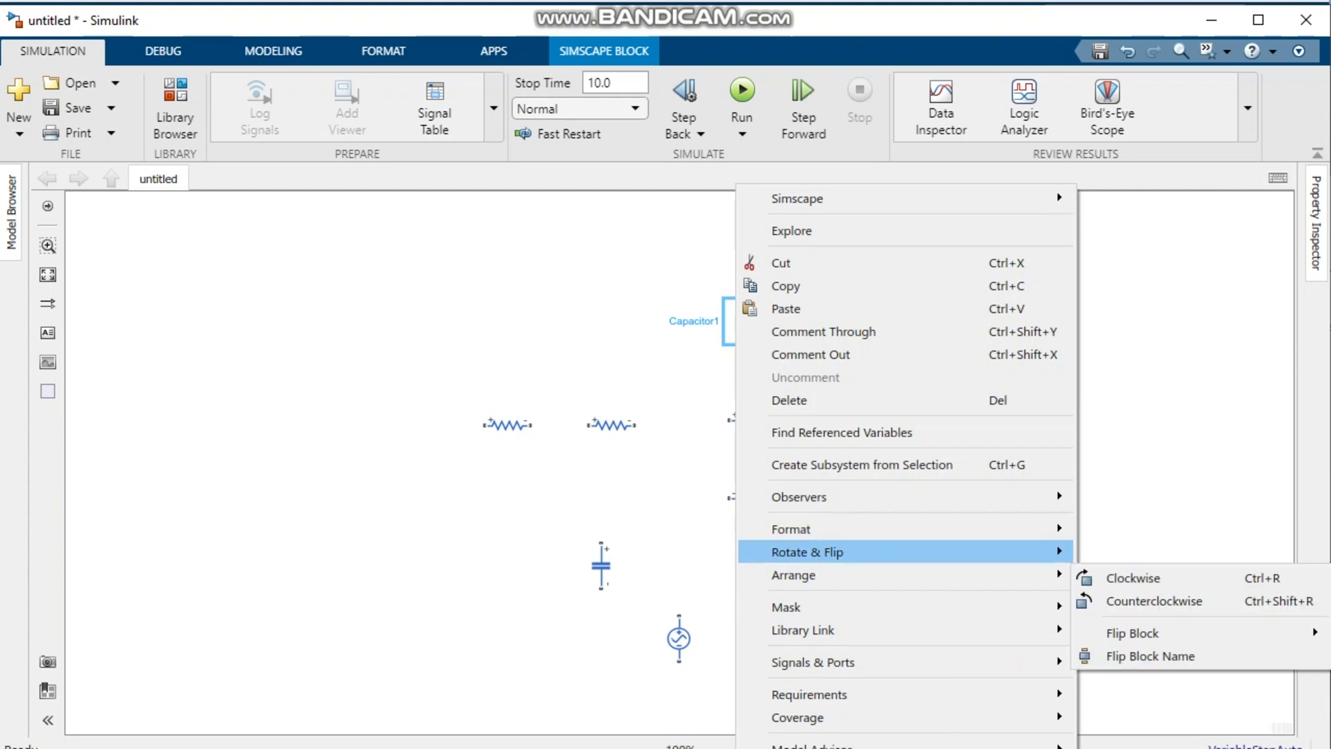
click(1133, 577)
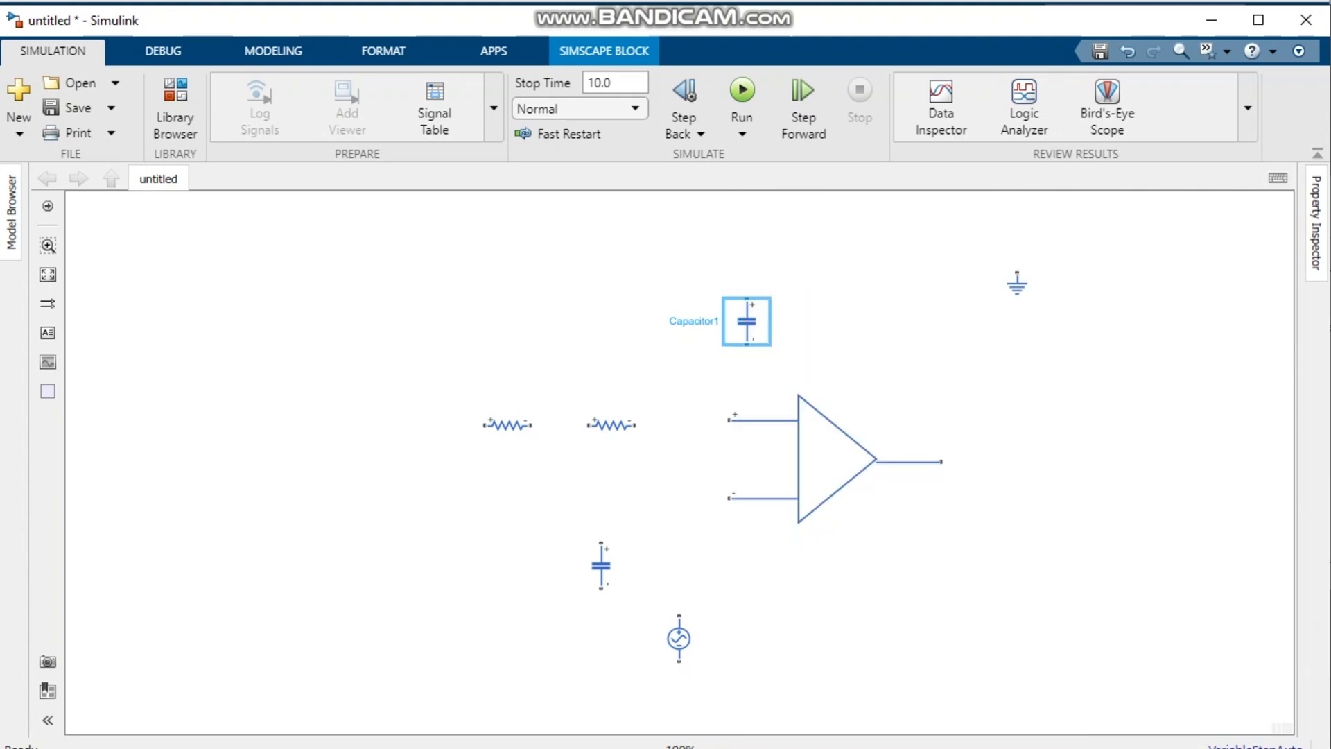
key(Escape)
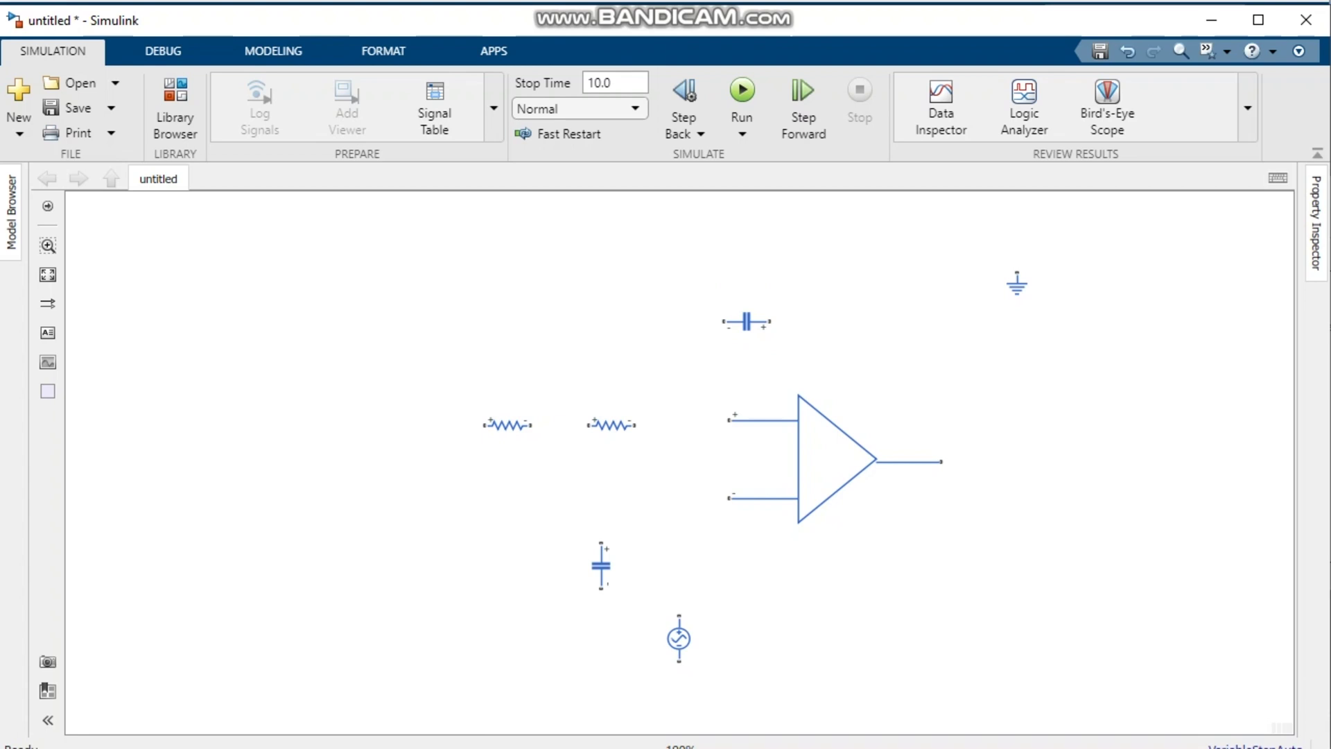
Move the AC Voltage Source below and to the left of the resistors and wire it in series with both resistors.
mouse_move(679, 638)
mouse_down()
mouse_move(482, 545)
mouse_move(448, 505)
mouse_move(409, 514)
mouse_move(409, 471)
mouse_move(445, 424)
mouse_move(589, 425)
mouse_up()
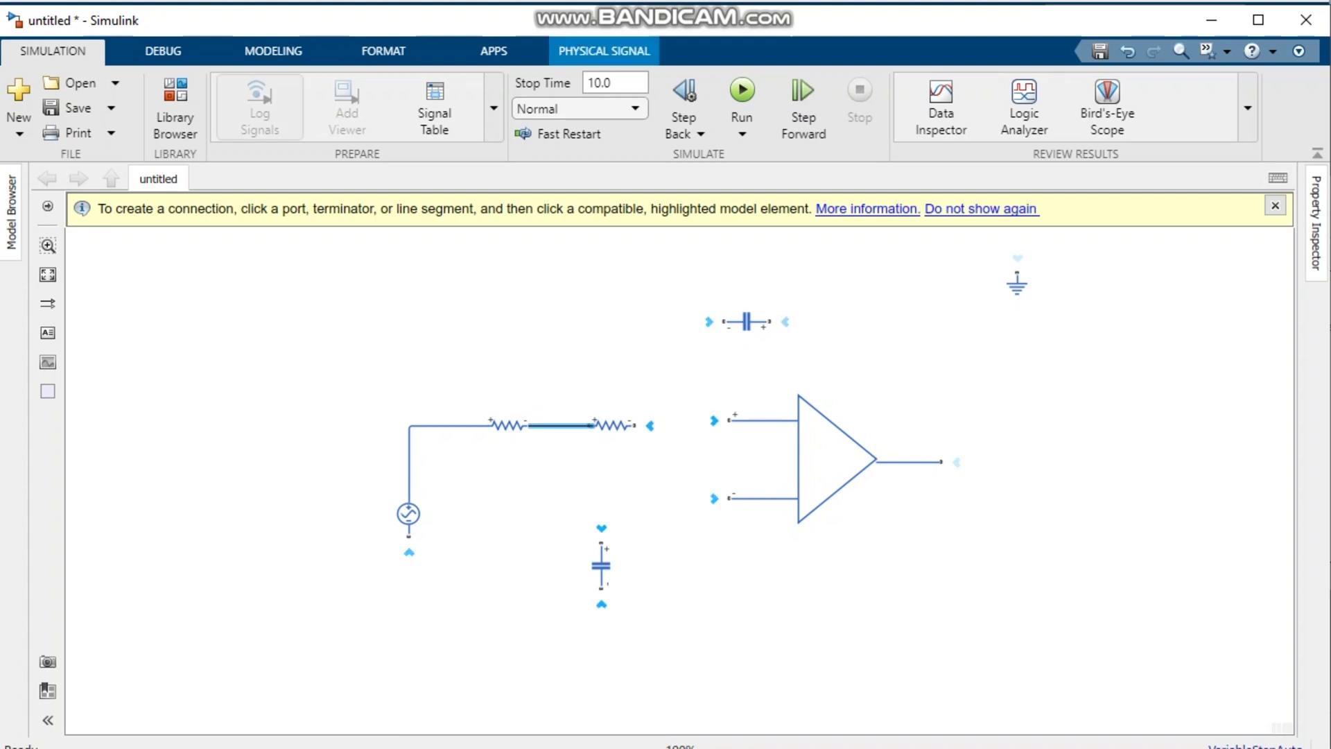
Wire the second resistor to the op-amp's plus input and the upper capacitor's minus end to the node between the two resistors.
click(572, 457)
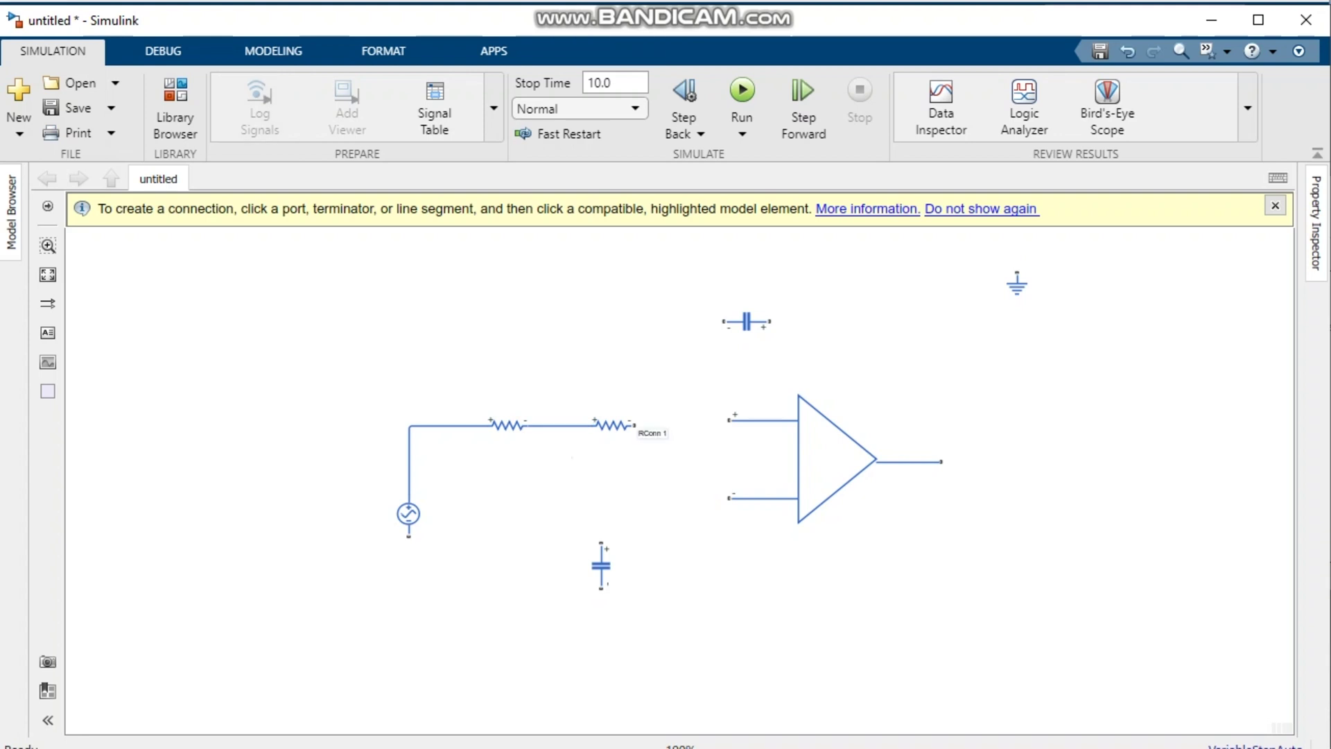
click(634, 425)
click(730, 420)
click(725, 321)
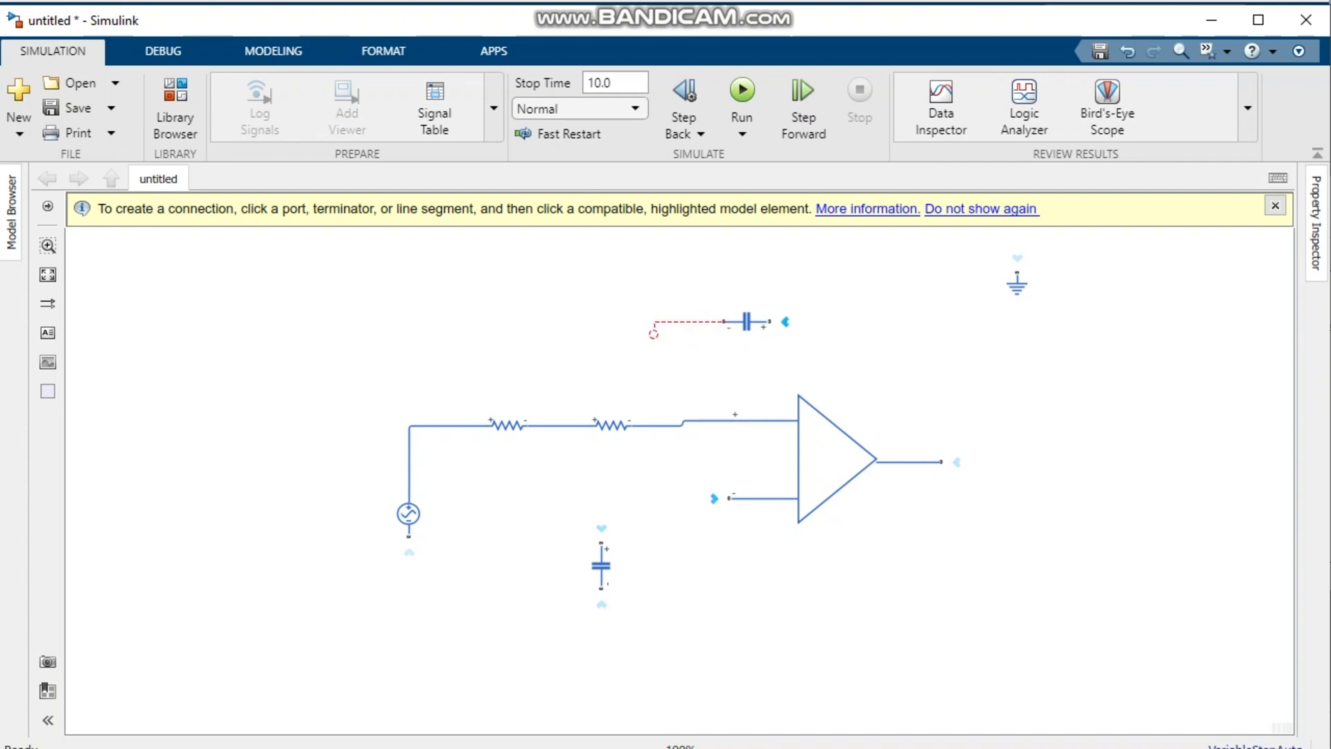
click(553, 425)
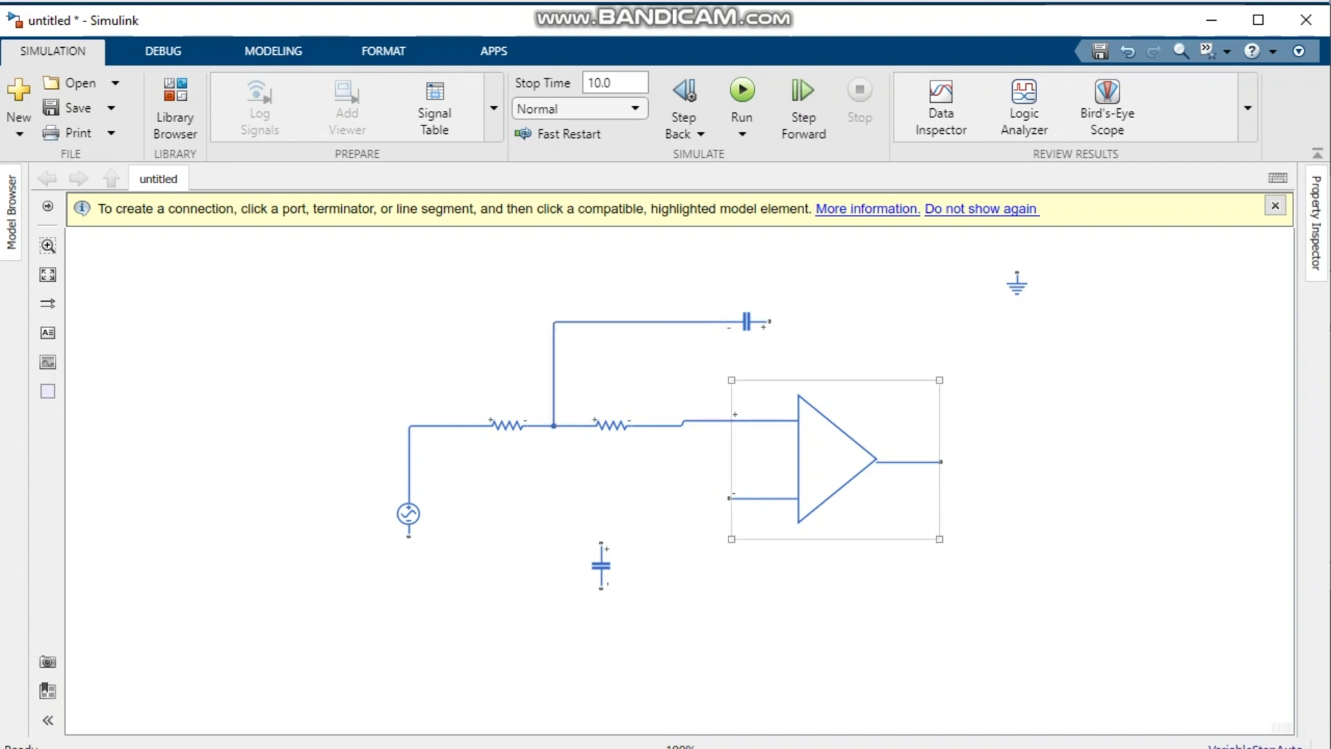
Wire the upper capacitor's plus end to the op-amp output, and the lower capacitor's plus end to the line feeding the plus input.
click(769, 322)
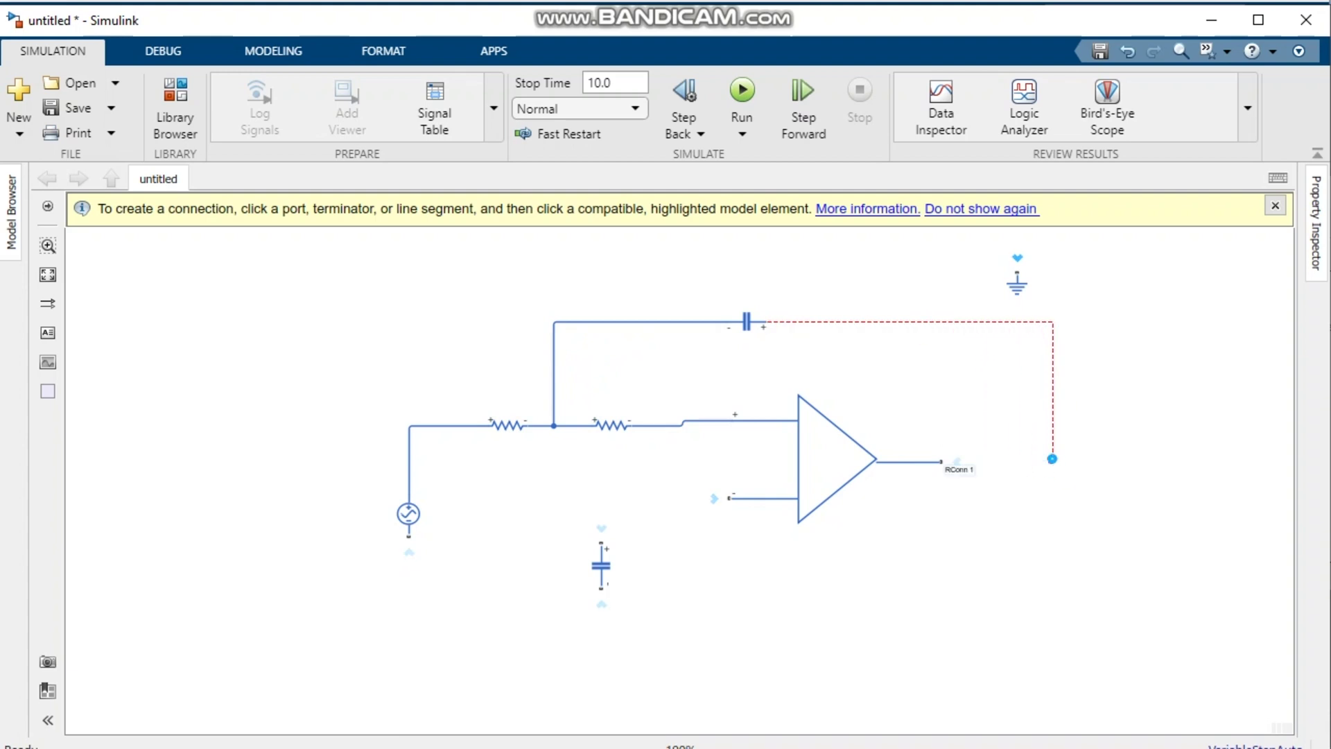
click(1052, 459)
click(832, 457)
key(Escape)
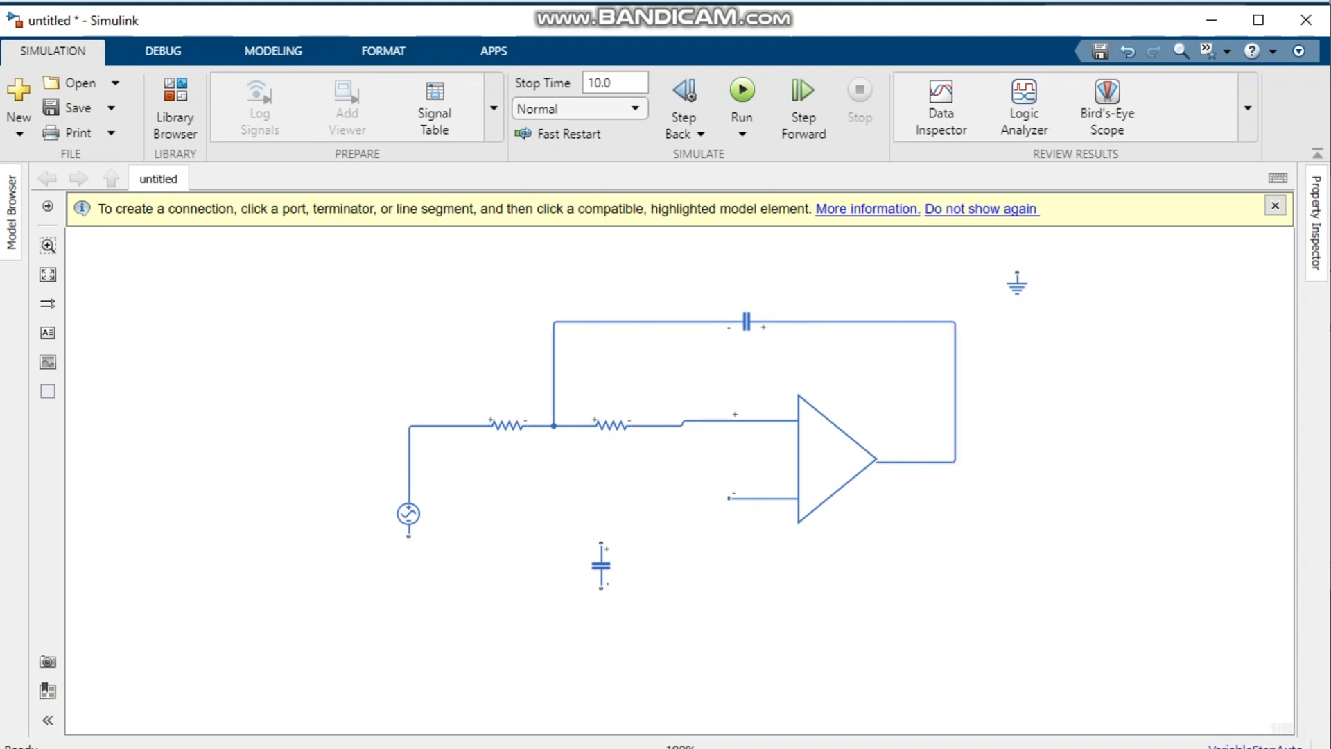
drag(601, 541, 670, 425)
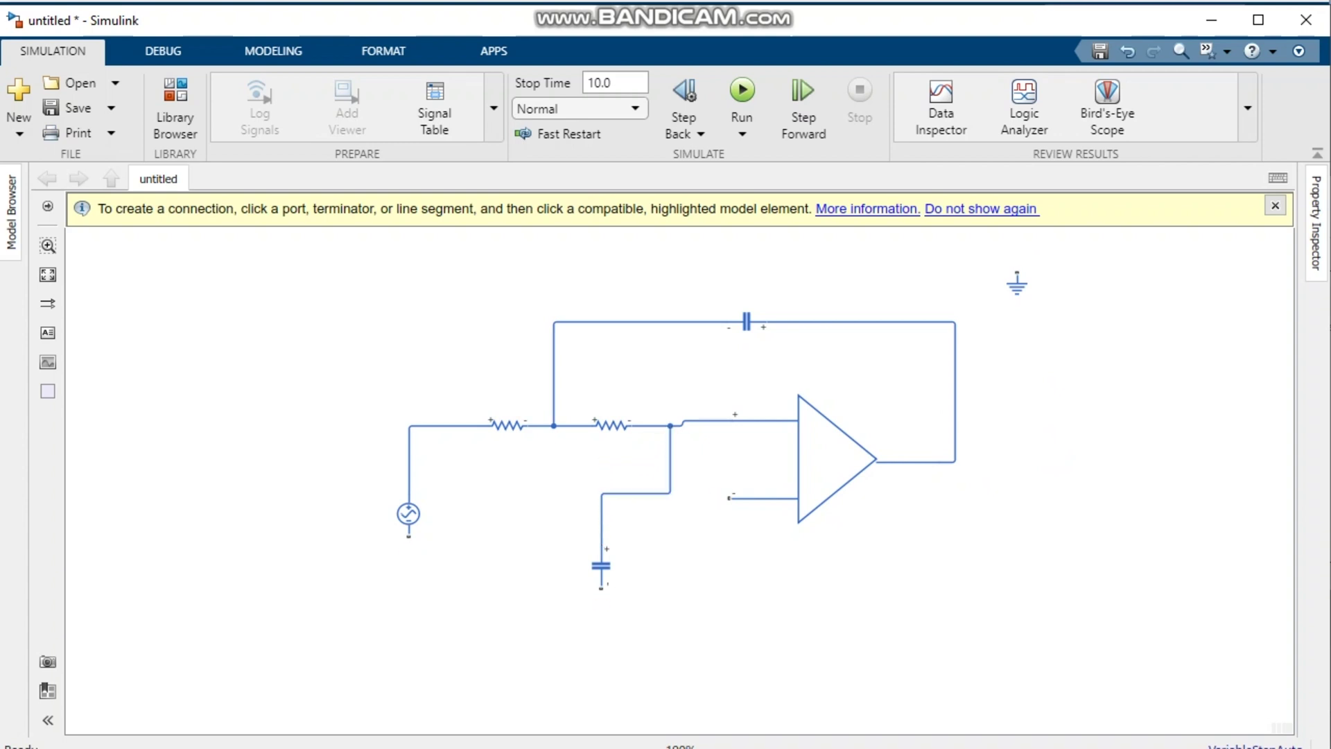
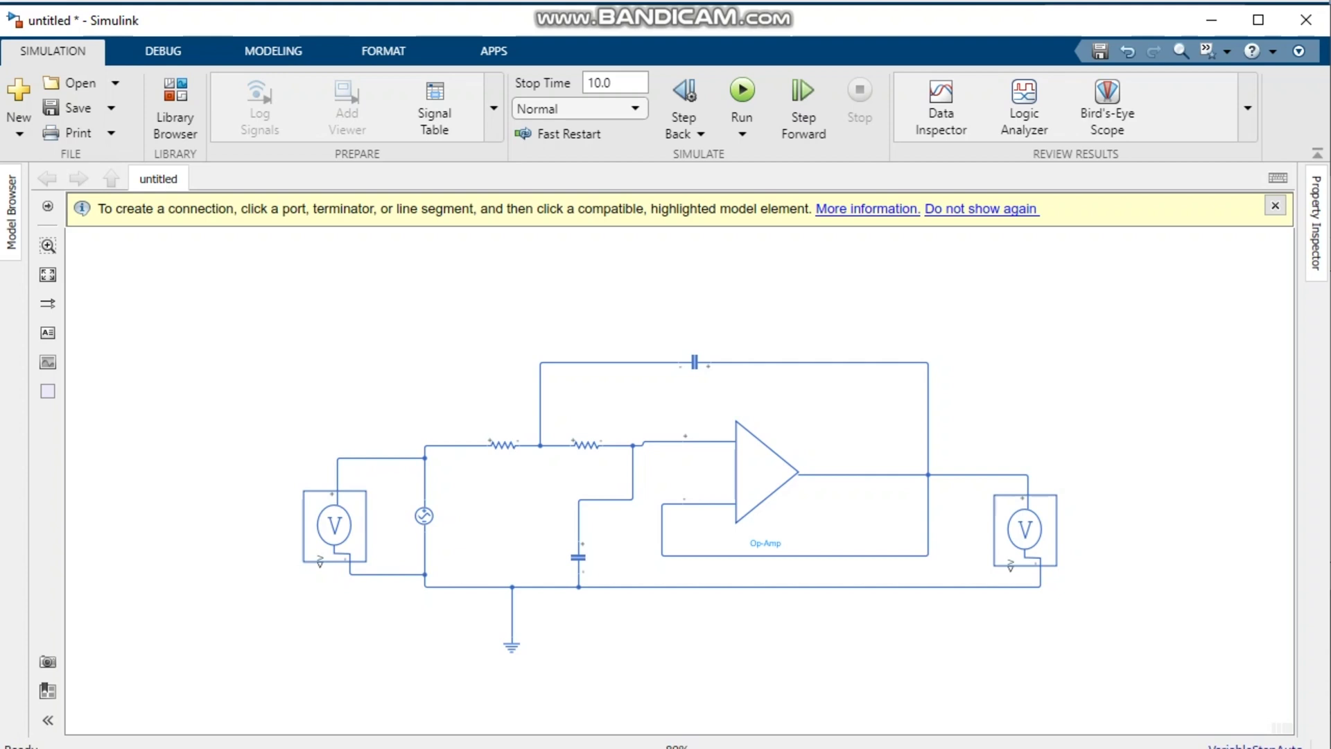
Add a Scope block from Simulink's Commonly Used Blocks library to the right of the output-side voltage sensor.
click(175, 111)
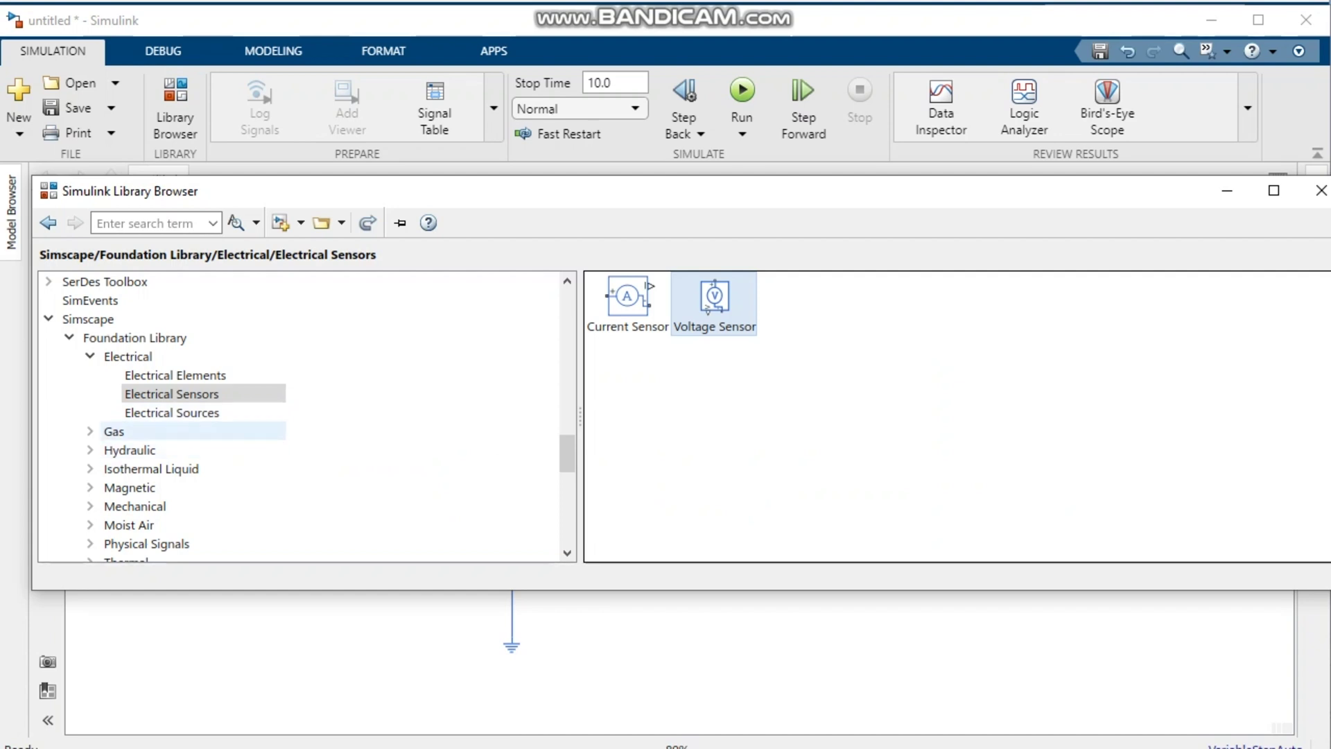
scroll(181, 416, up, 20)
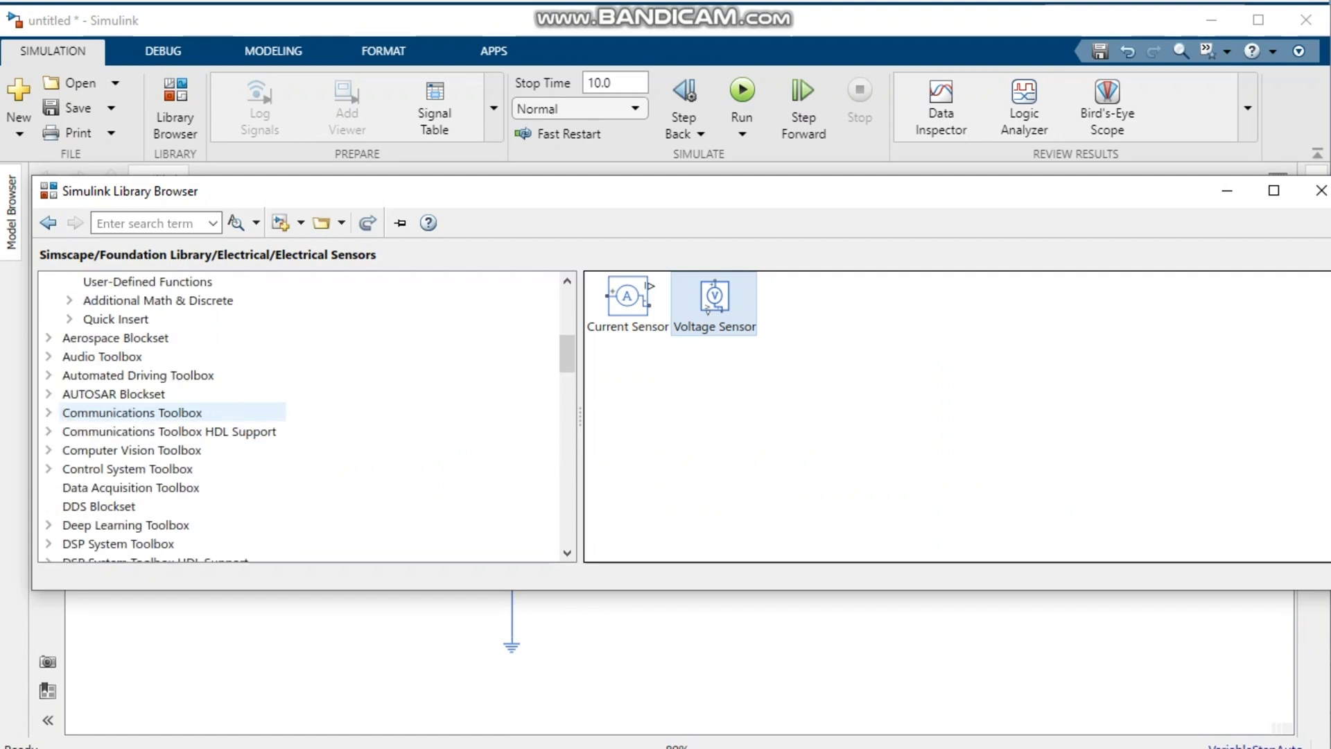
click(147, 300)
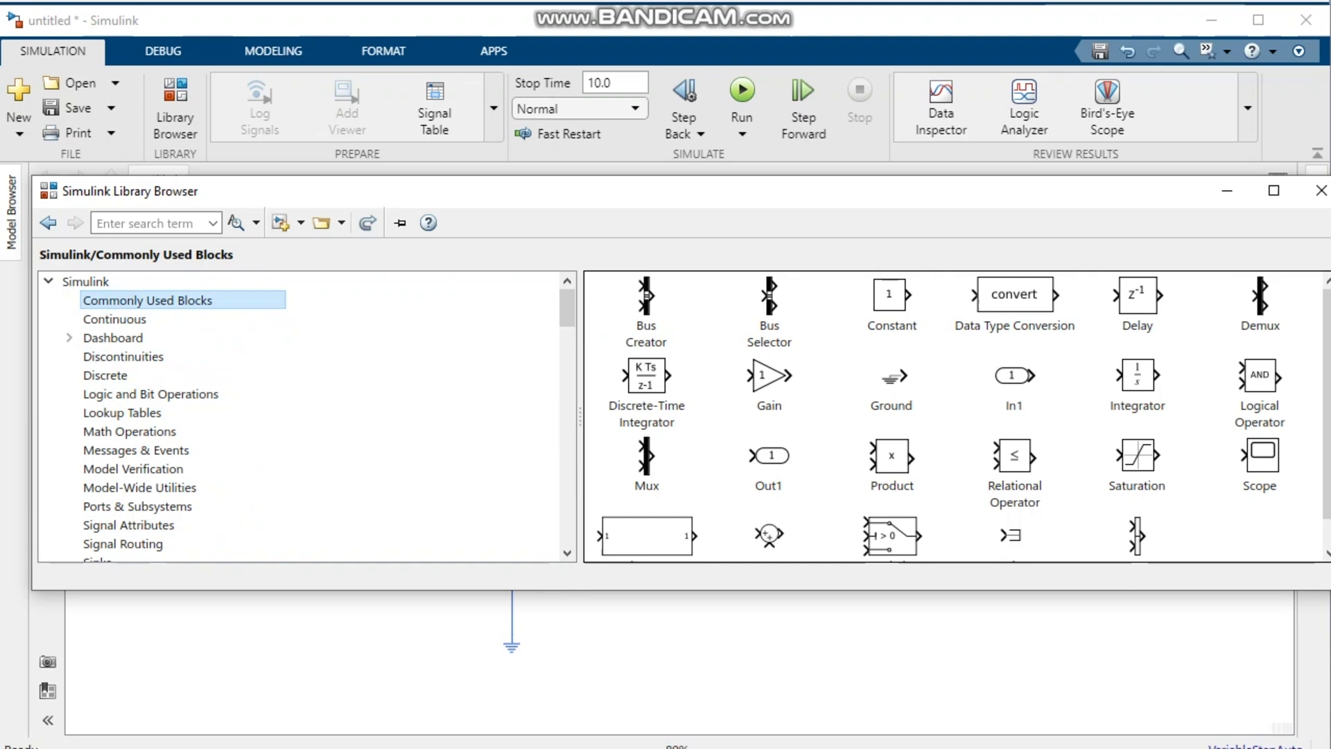
scroll(957, 416, down, 1)
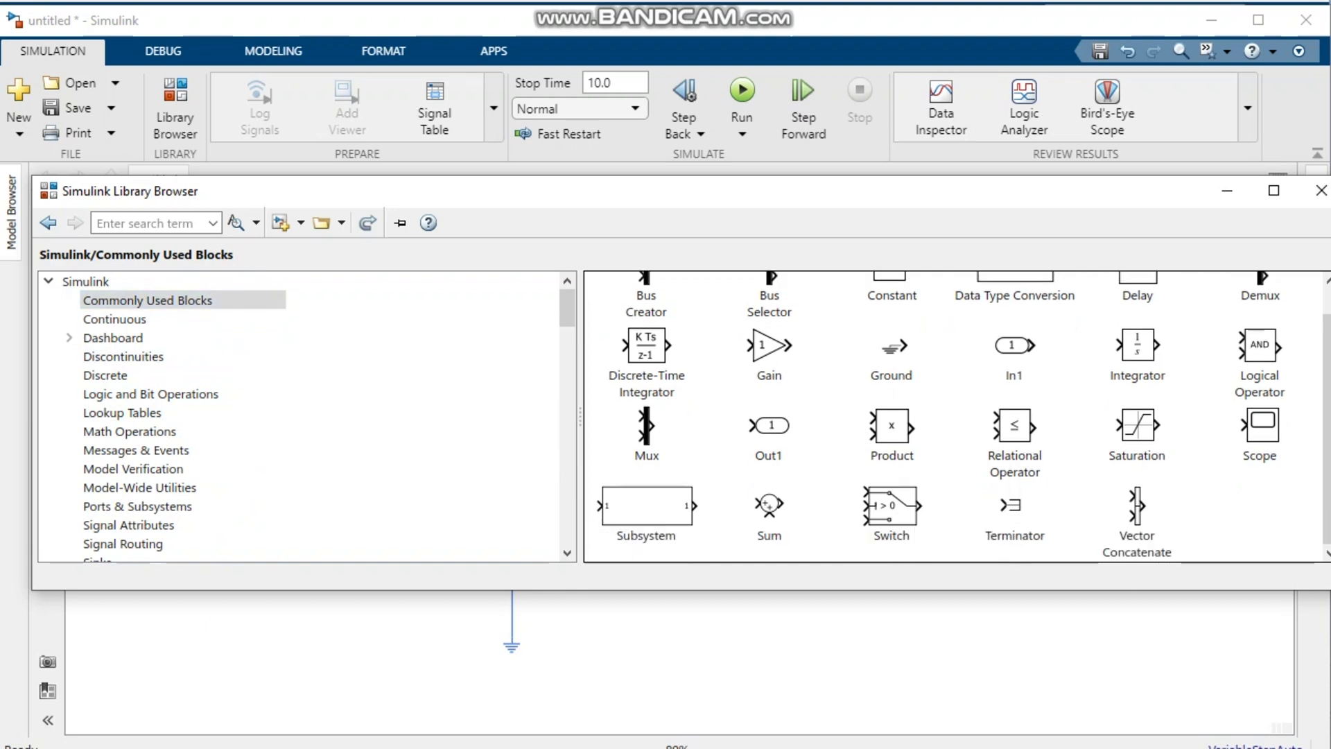
scroll(957, 416, up, 1)
scroll(957, 416, down, 1)
click(1259, 430)
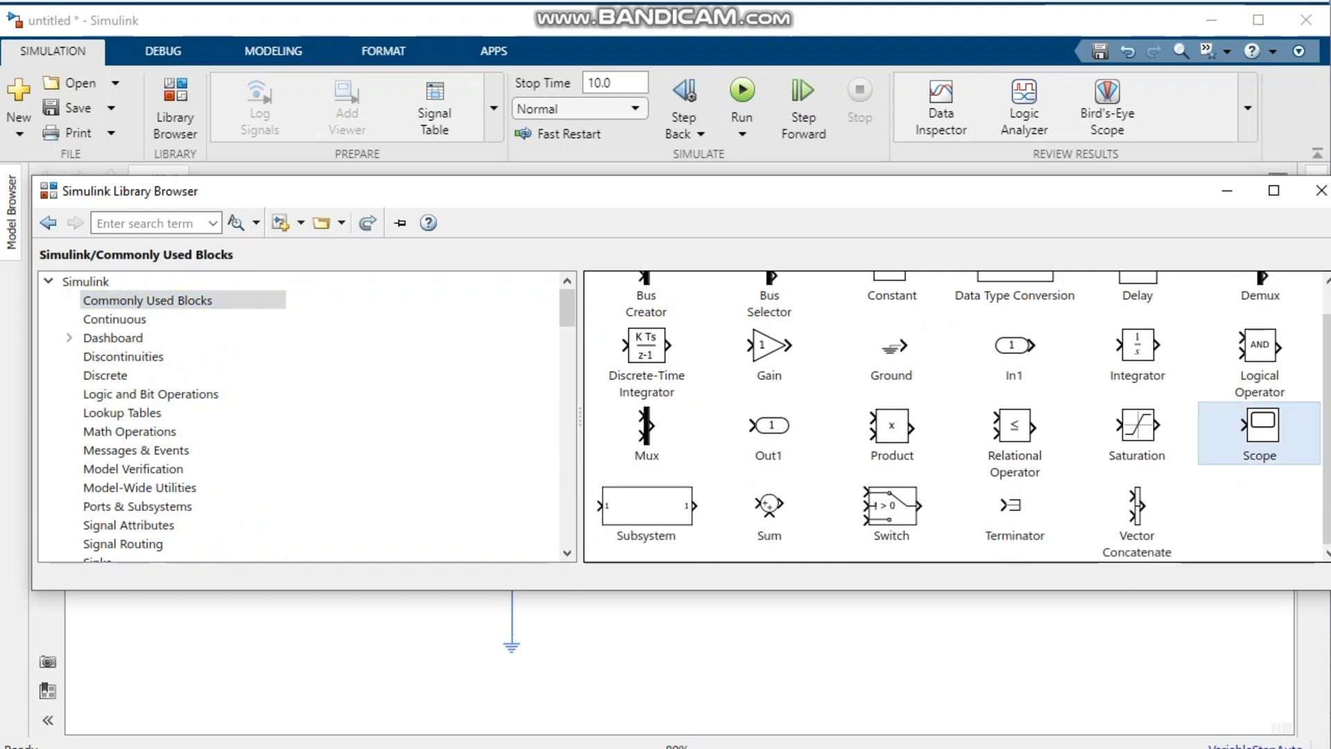
drag(1259, 426, 1139, 581)
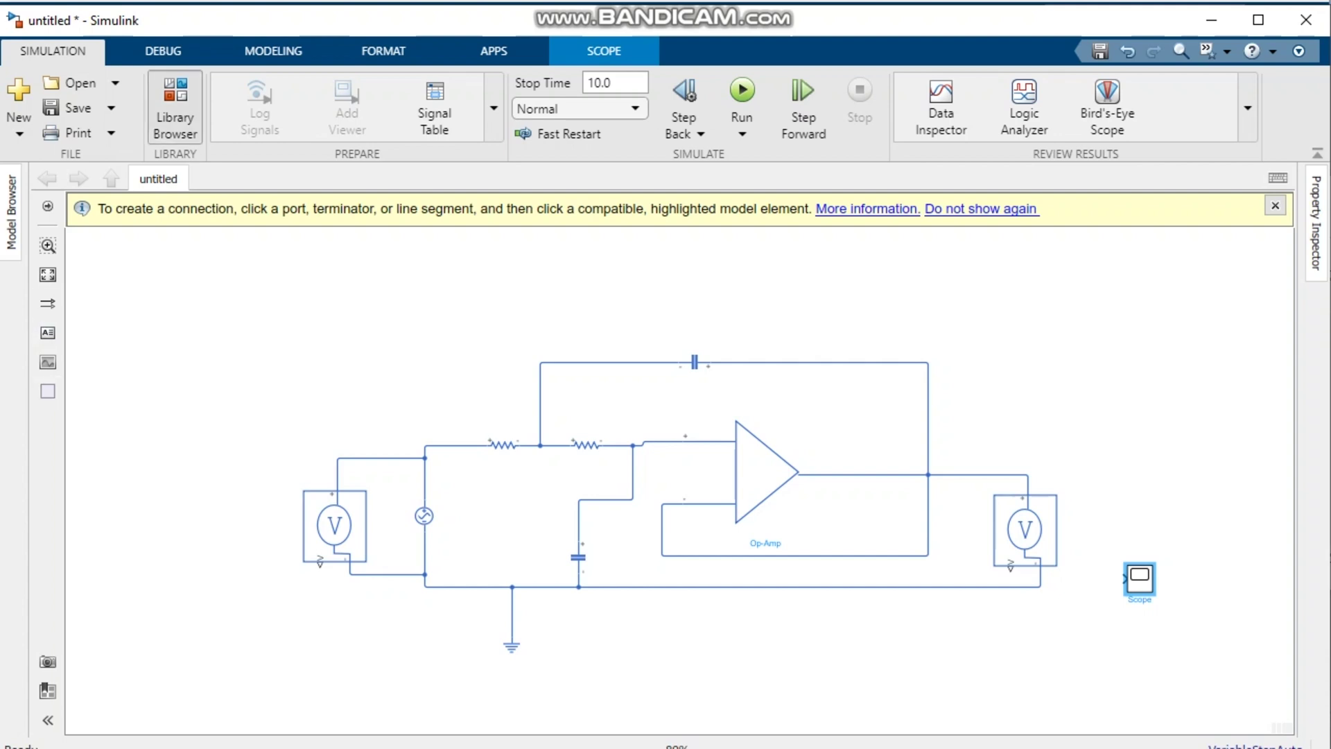
Add a PS-Simulink Converter from the Simscape Utilities library below the circuit and wire the input-side voltage sensor's V output to it.
click(175, 111)
scroll(954, 416, up, 1)
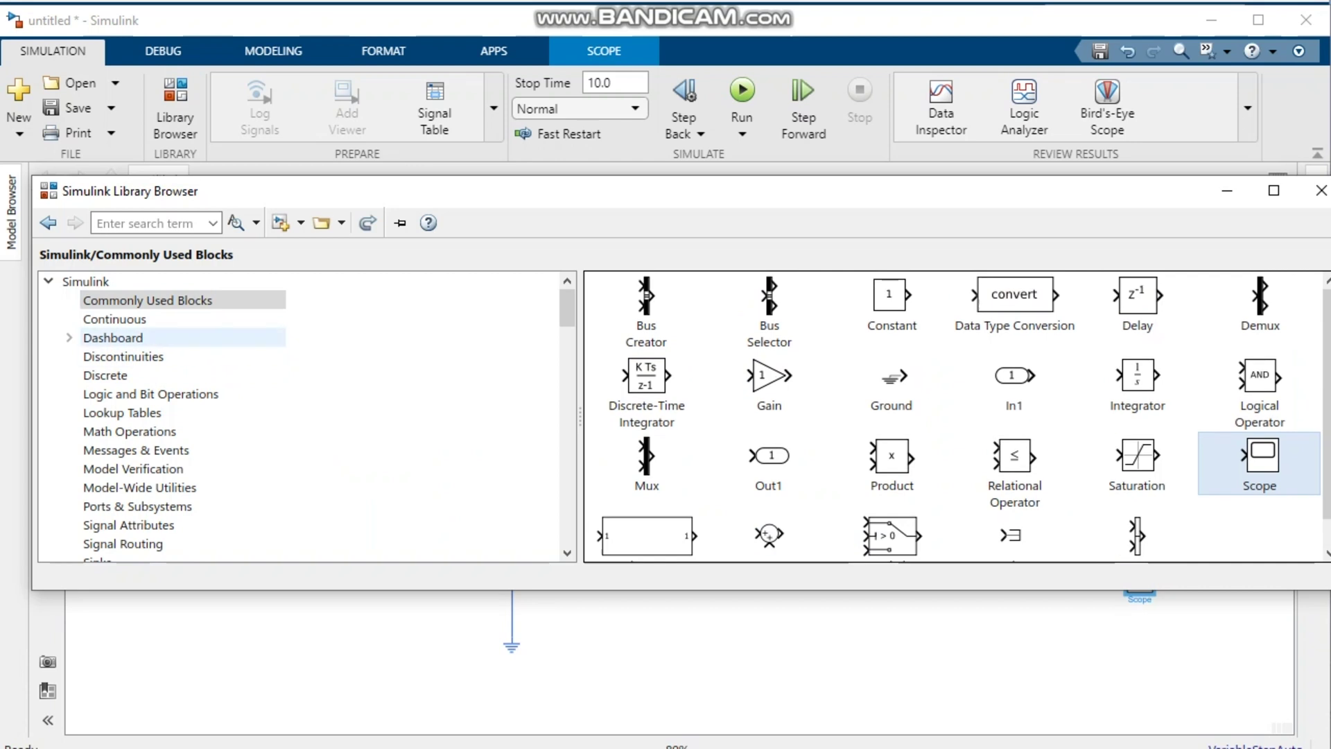
click(115, 319)
scroll(957, 416, down, 3)
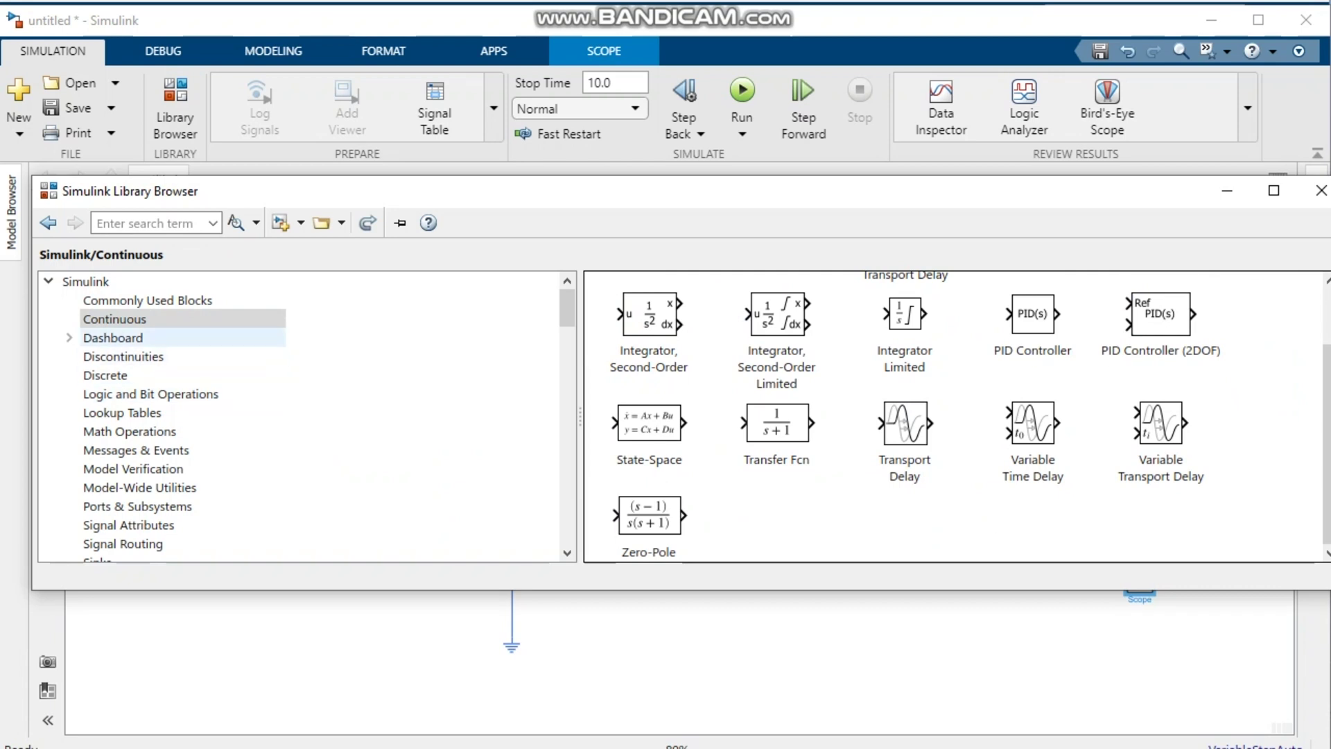
scroll(139, 412, down, 5)
scroll(139, 429, down, 10)
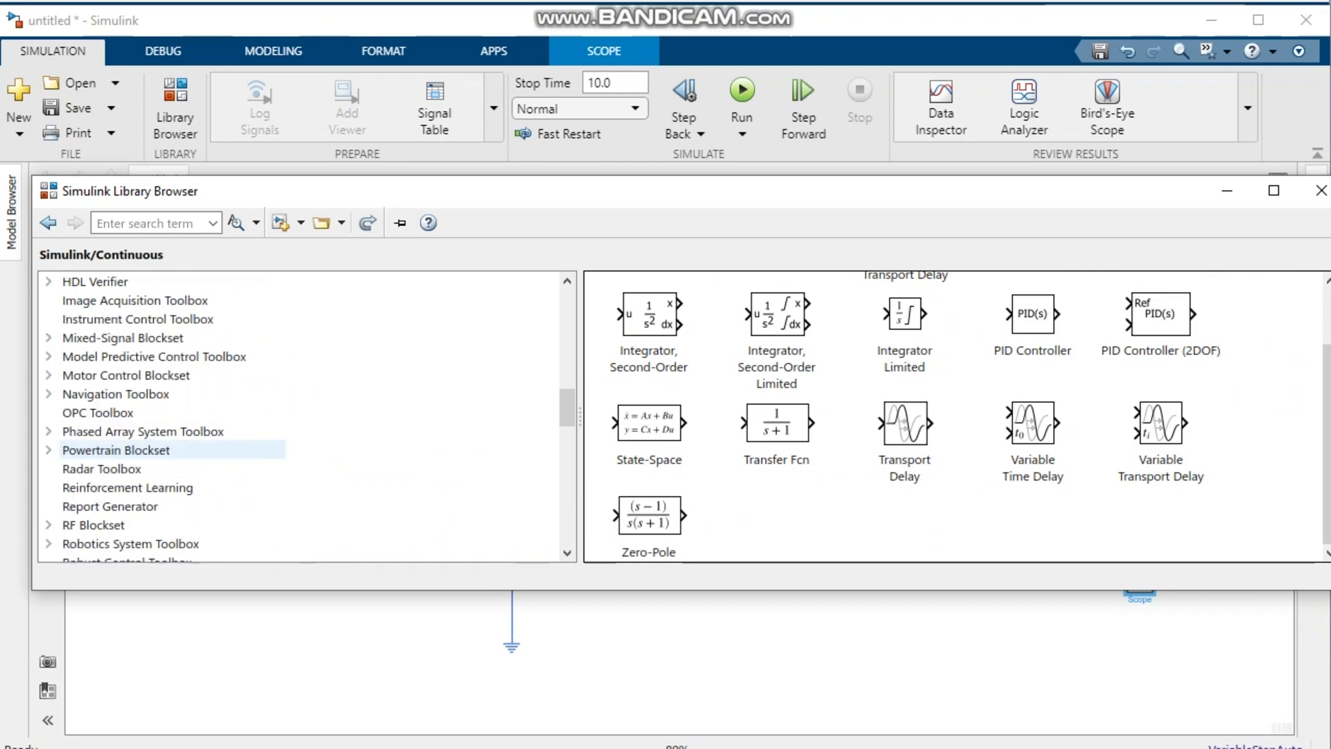
scroll(139, 479, down, 1)
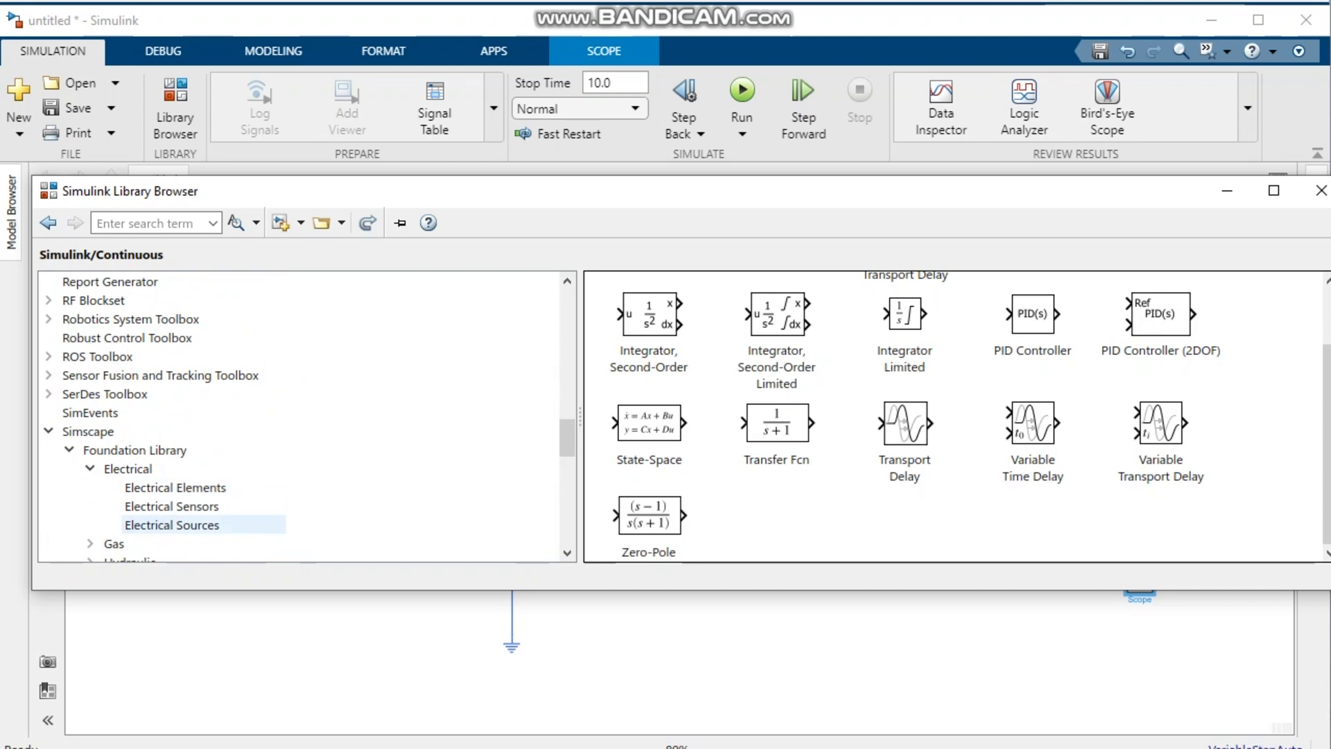
scroll(173, 525, down, 2)
scroll(173, 524, down, 2)
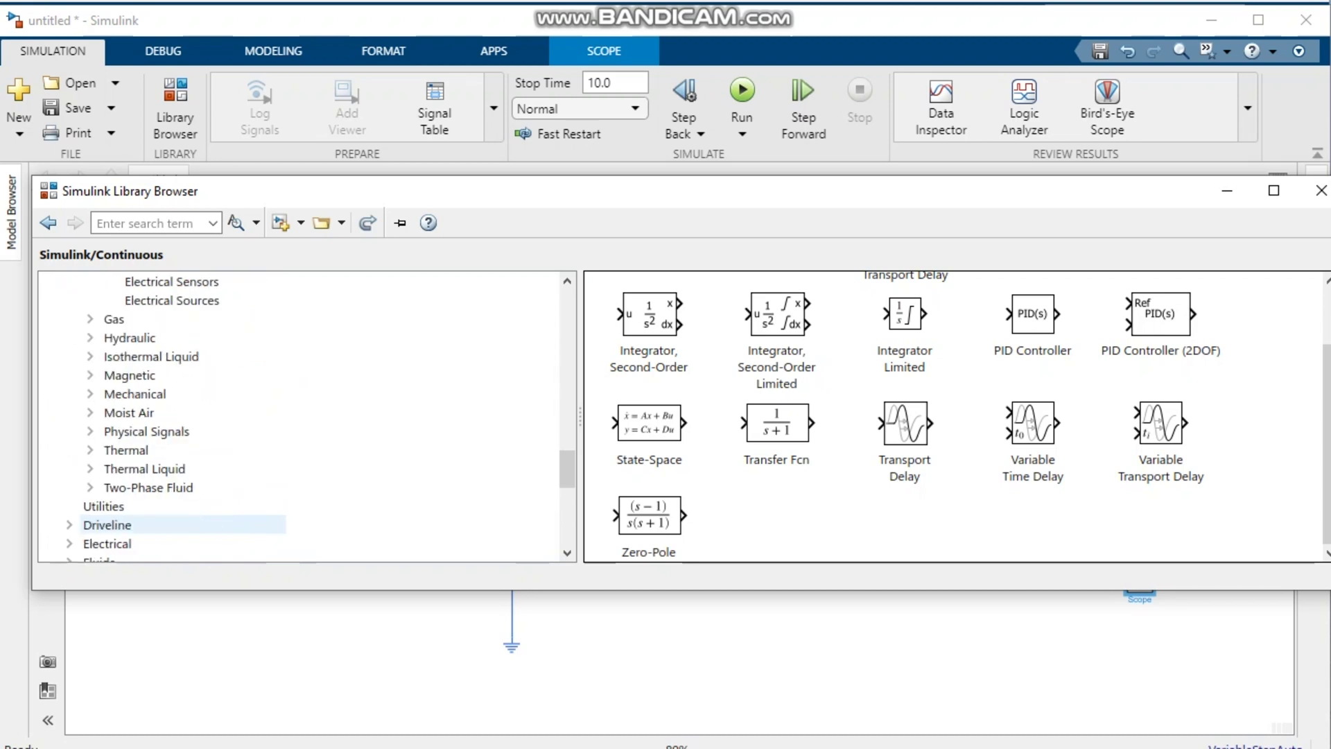
click(174, 506)
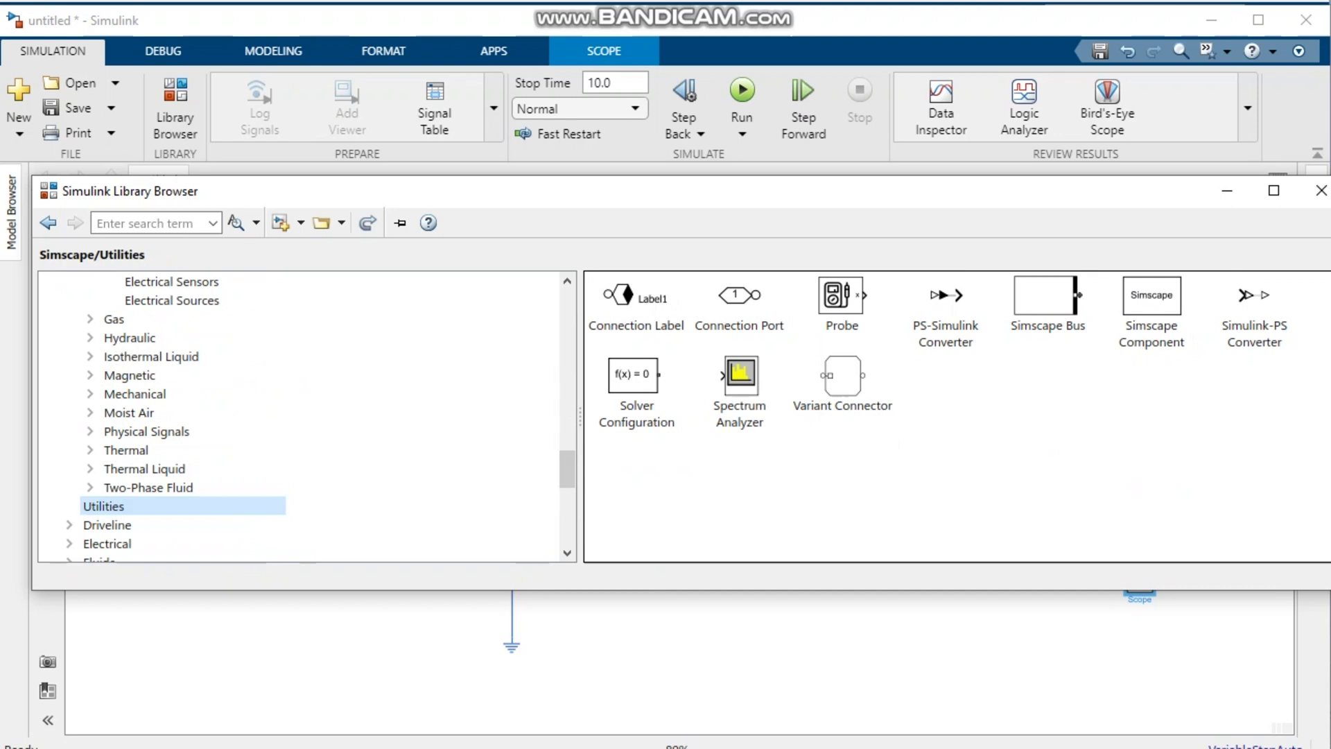
click(945, 310)
drag(945, 295, 321, 574)
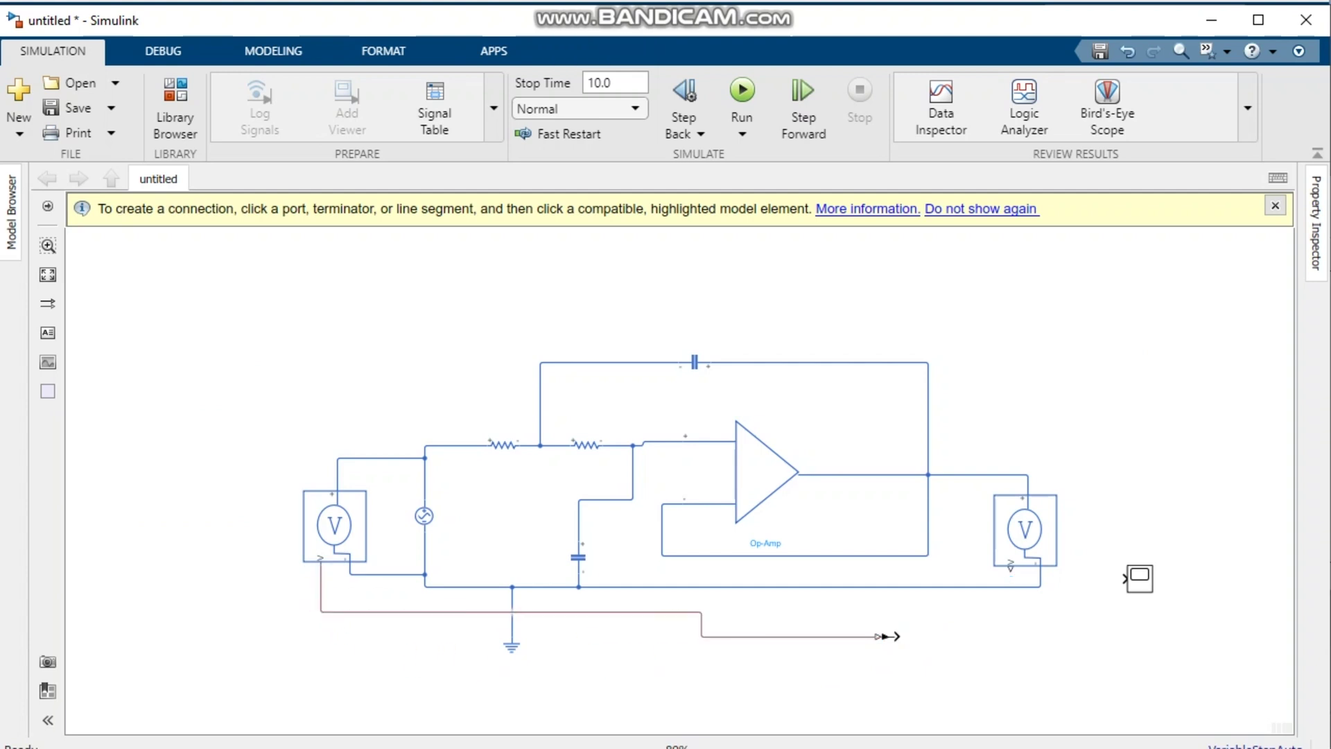
Move the PS-Simulink Converter further down, well below the circuit and its ground symbol.
drag(793, 614, 847, 692)
click(848, 692)
drag(755, 612, 956, 680)
drag(887, 636, 871, 702)
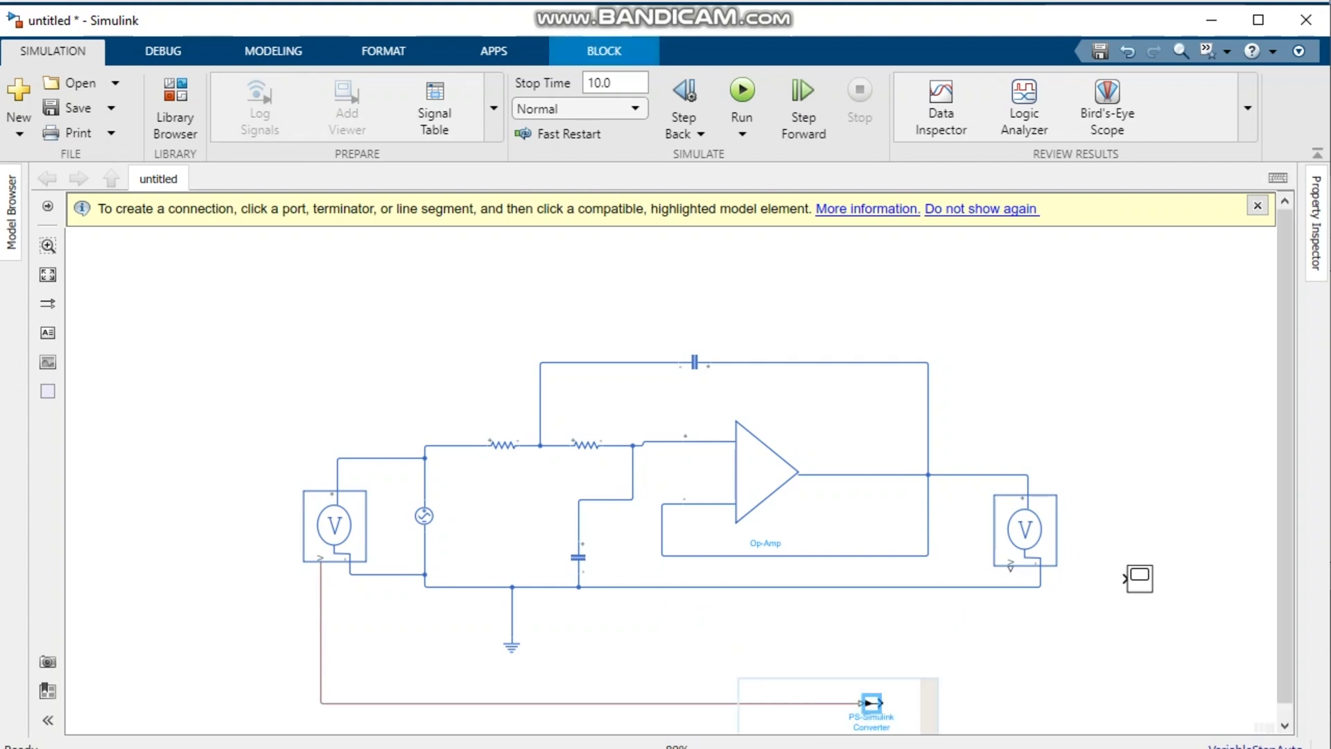
click(989, 678)
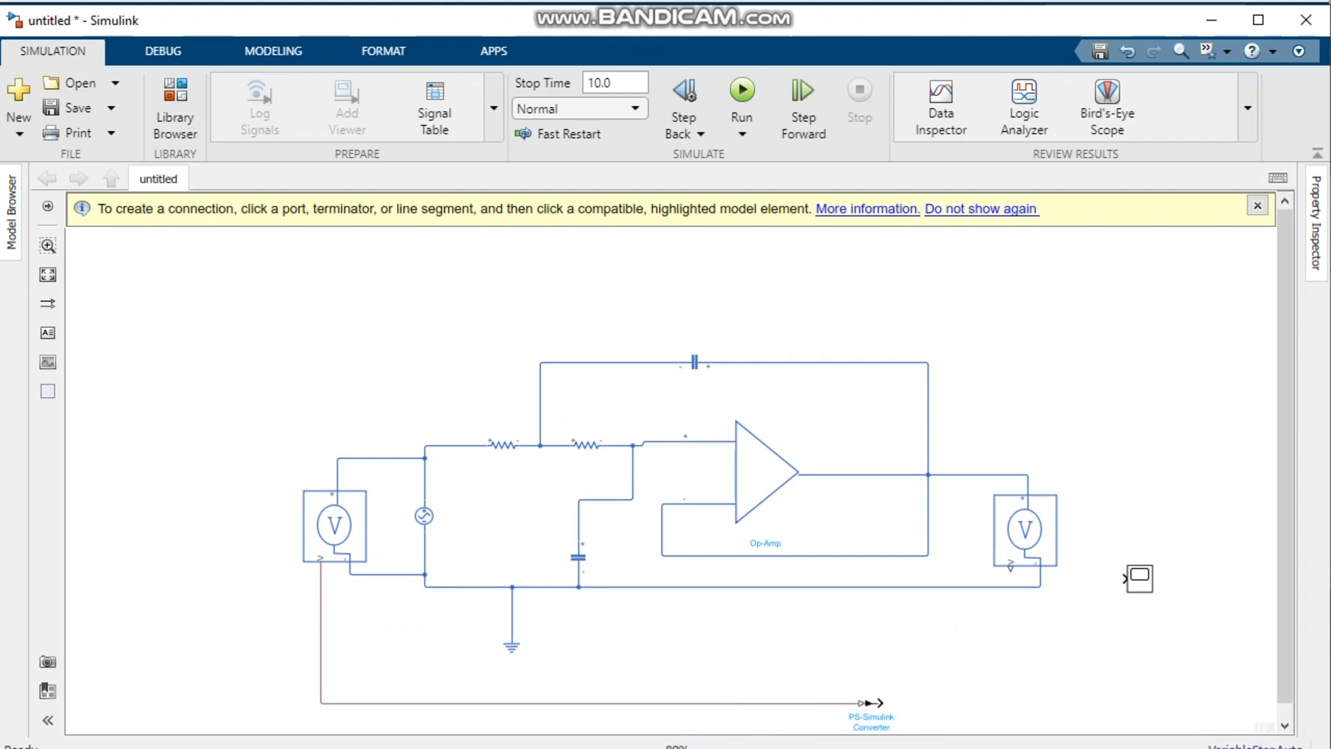
drag(852, 673, 883, 712)
click(969, 659)
key(ctrl+v)
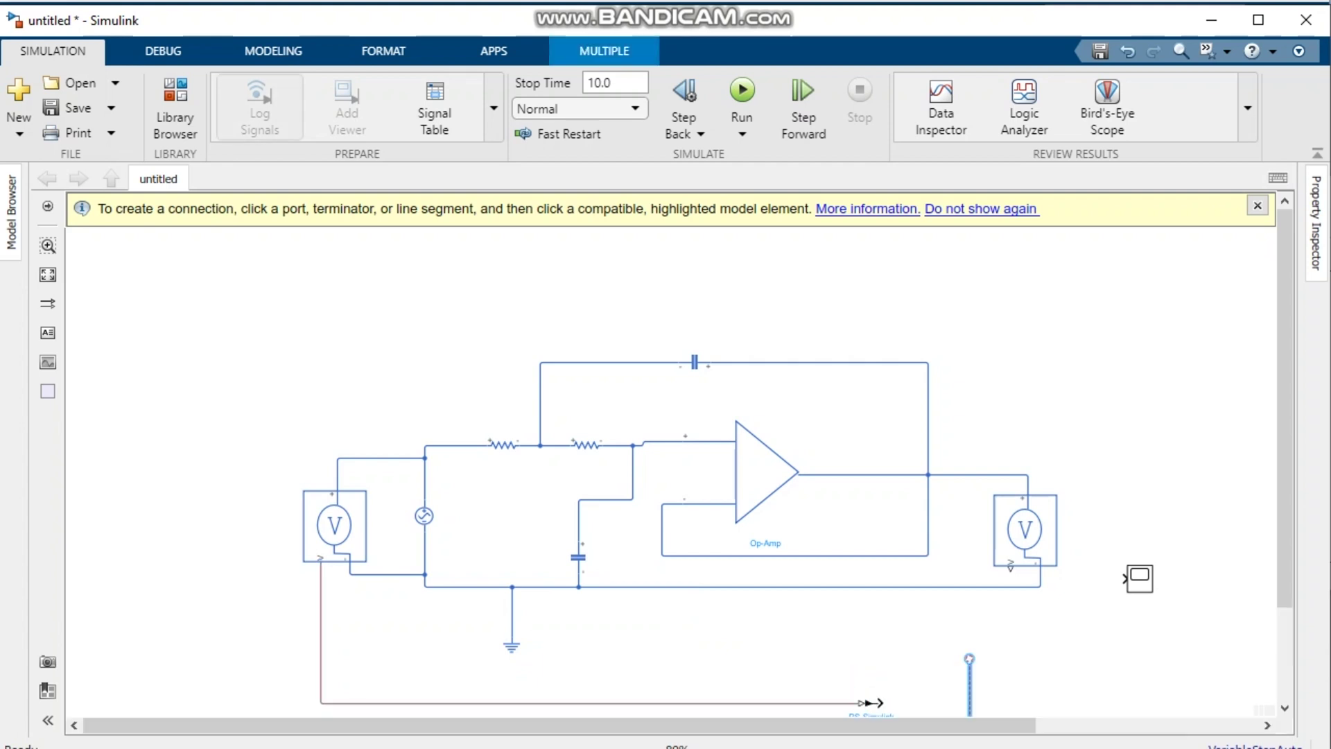
scroll(1012, 612, down, 5)
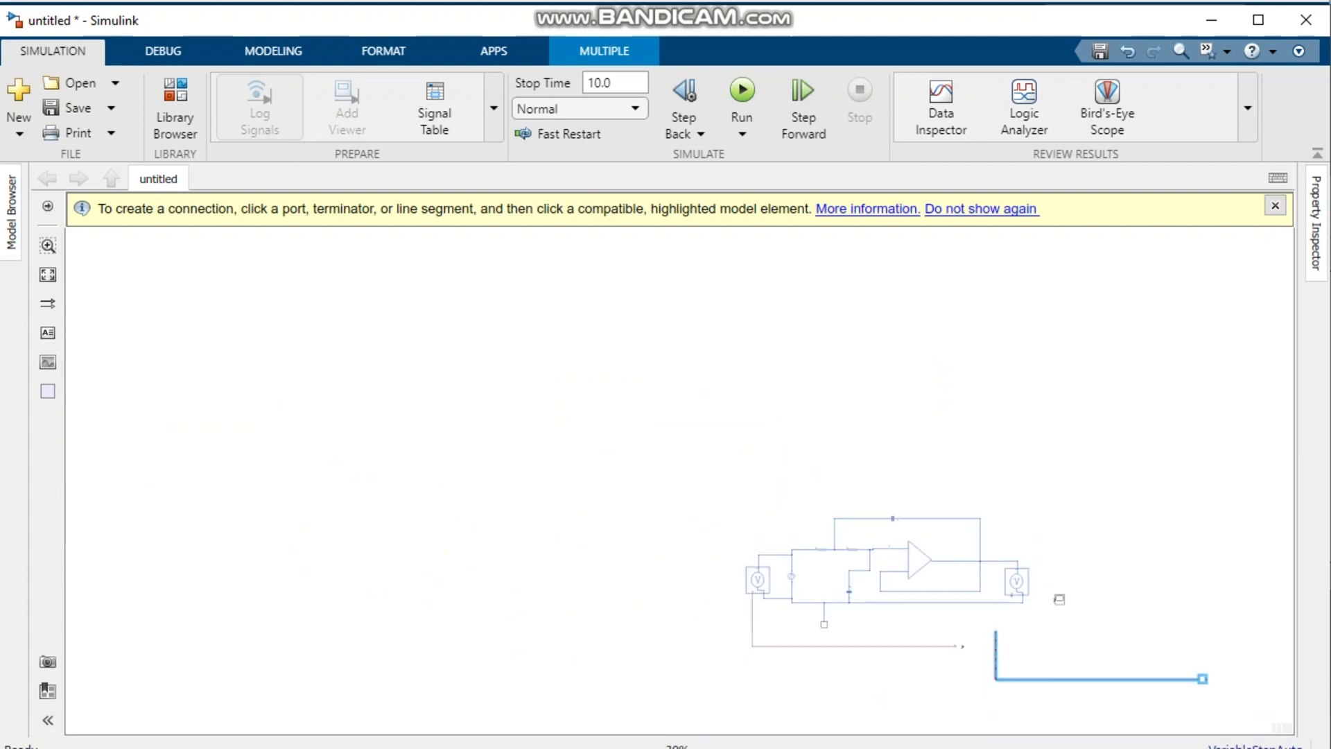
scroll(1114, 664, up, 3)
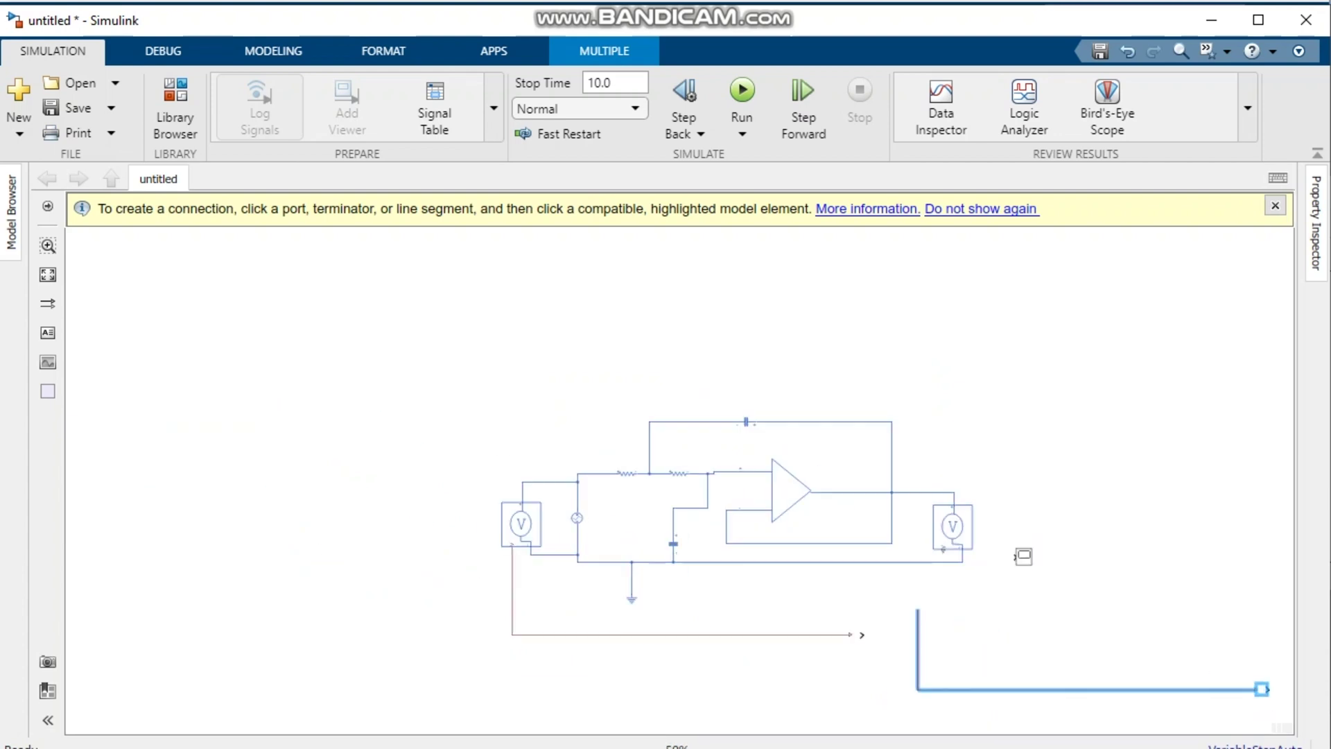
click(1009, 662)
click(1010, 689)
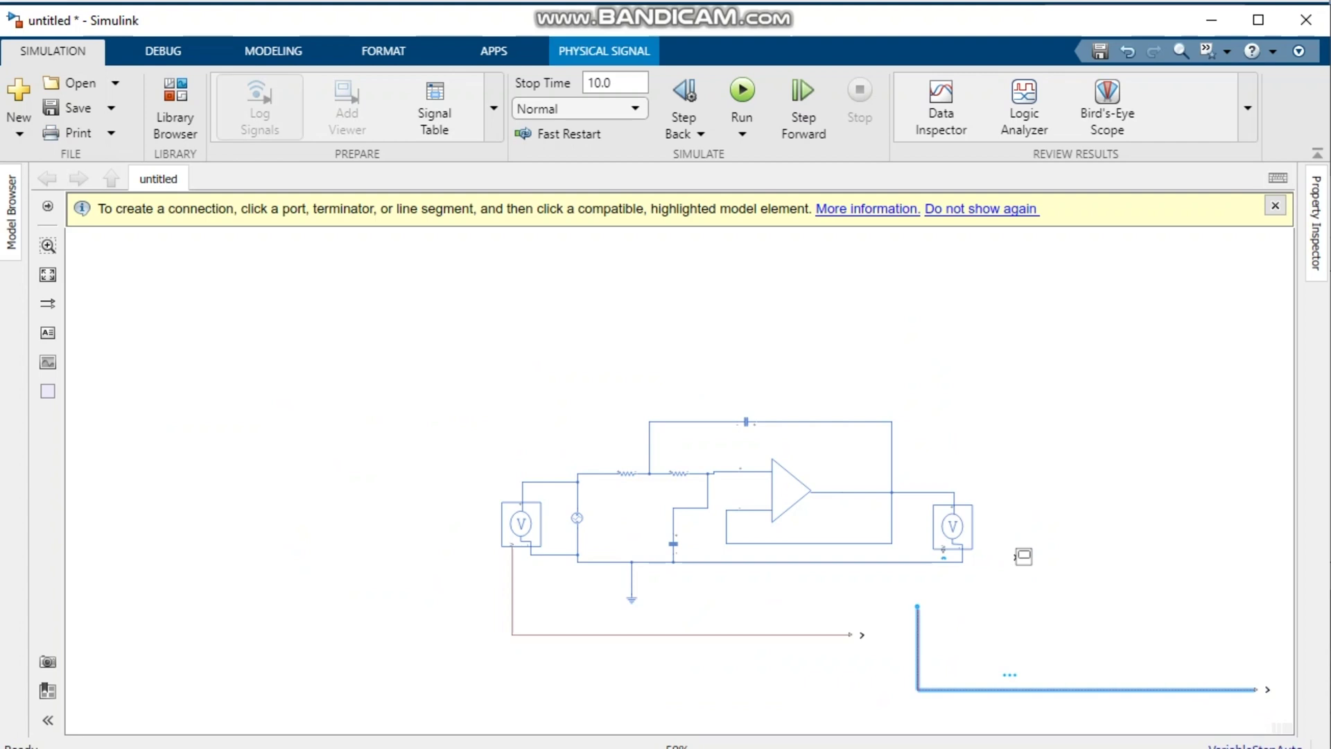
key(Delete)
drag(1180, 647, 1286, 711)
key(Delete)
drag(1213, 689, 1090, 685)
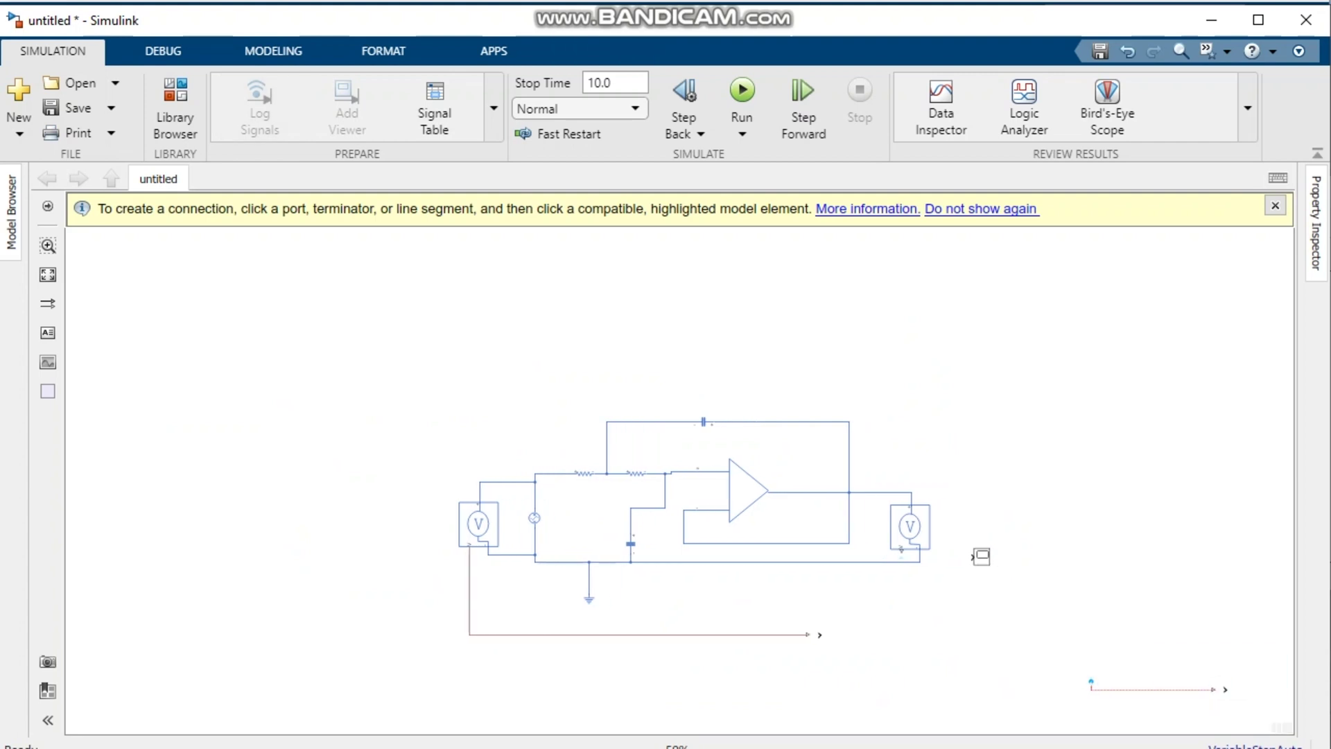
drag(1146, 632, 1180, 682)
drag(1056, 633, 1278, 711)
key(Delete)
Enlarge the PS-Simulink Converter block in both width and height.
drag(794, 604, 834, 638)
click(834, 639)
scroll(799, 631, up, 5)
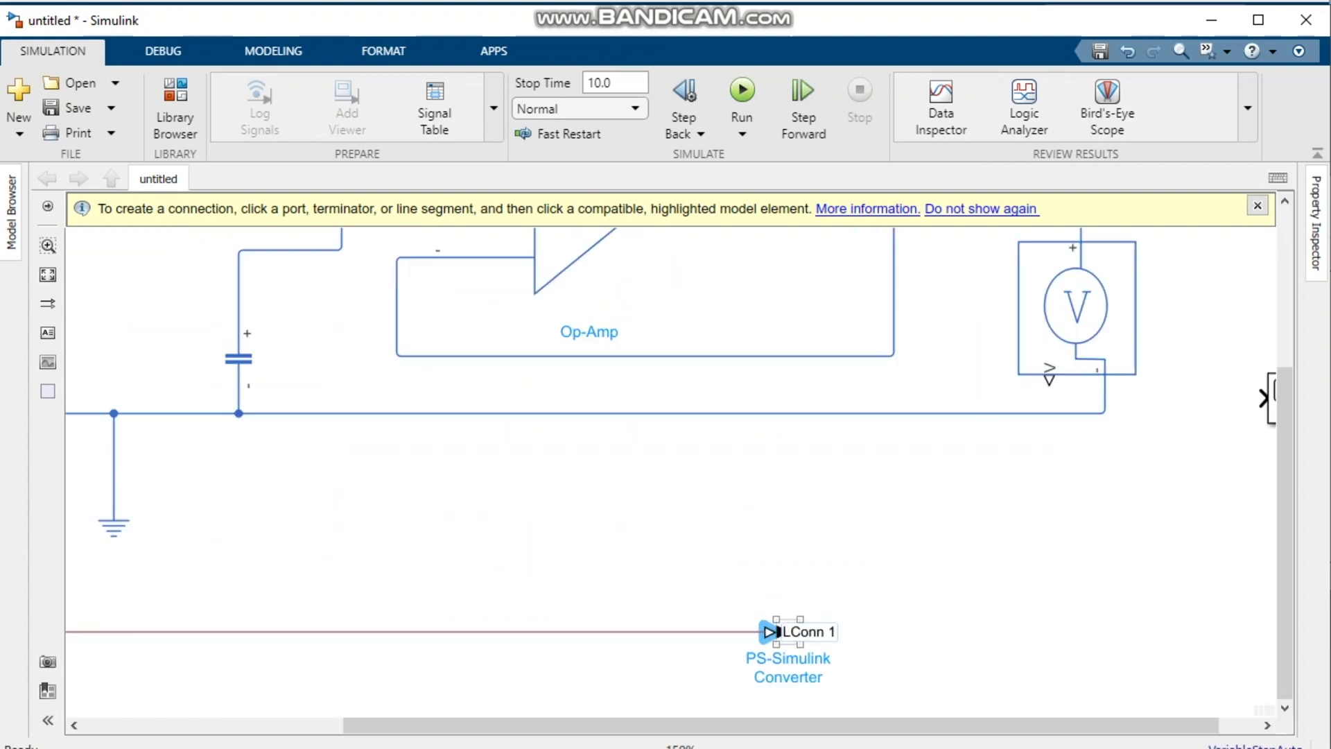
scroll(786, 630, up, 1)
drag(727, 573, 872, 679)
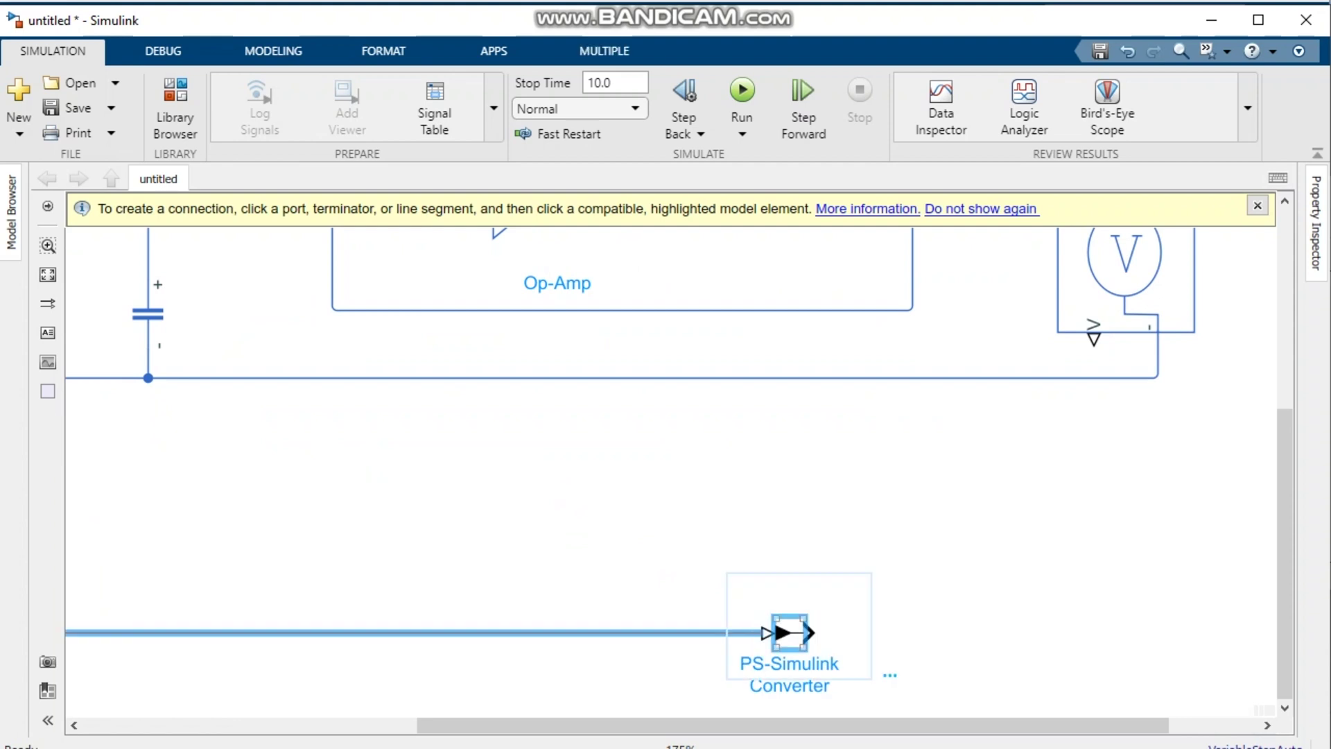
drag(805, 648, 916, 703)
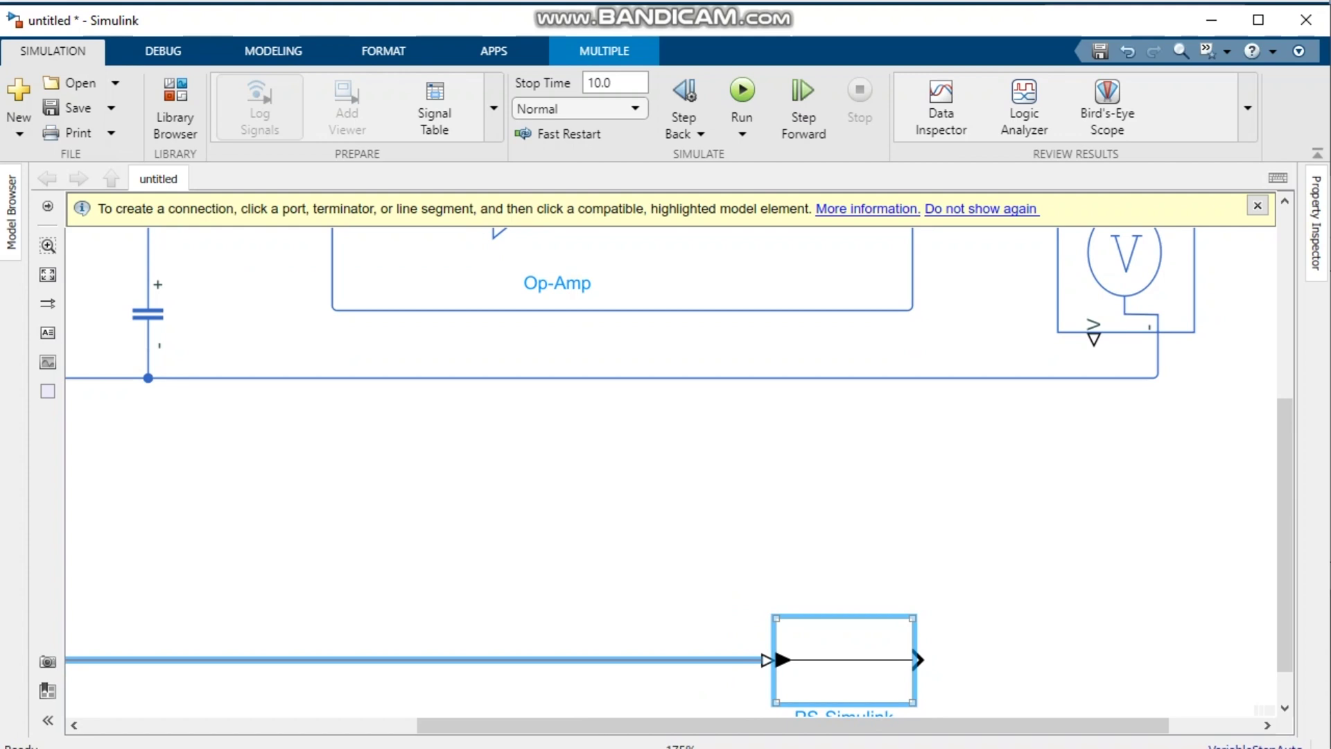
Duplicate the PS-Simulink Converter below the output-side voltage sensor and wire that sensor's V output to the copy.
scroll(887, 629, down, 2)
click(887, 631)
key(ctrl+c)
click(1084, 585)
key(ctrl+v)
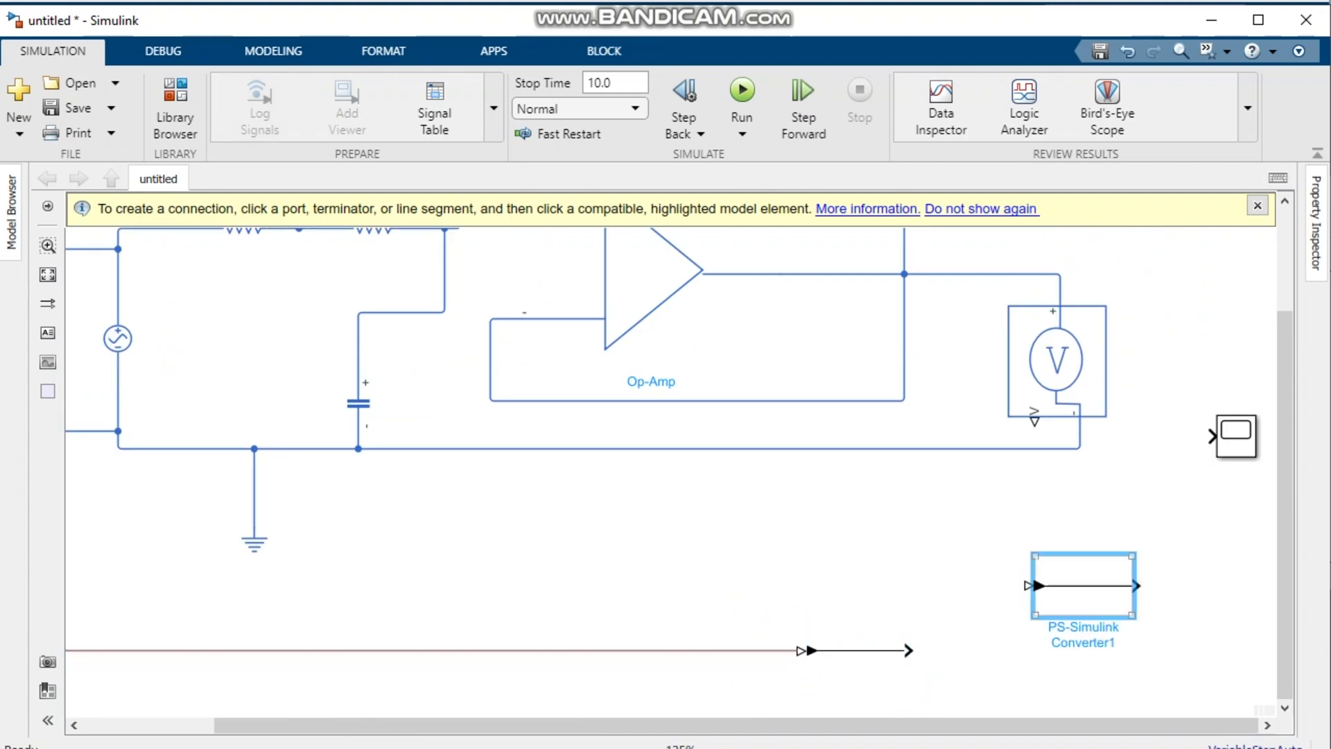
drag(1034, 419, 1028, 586)
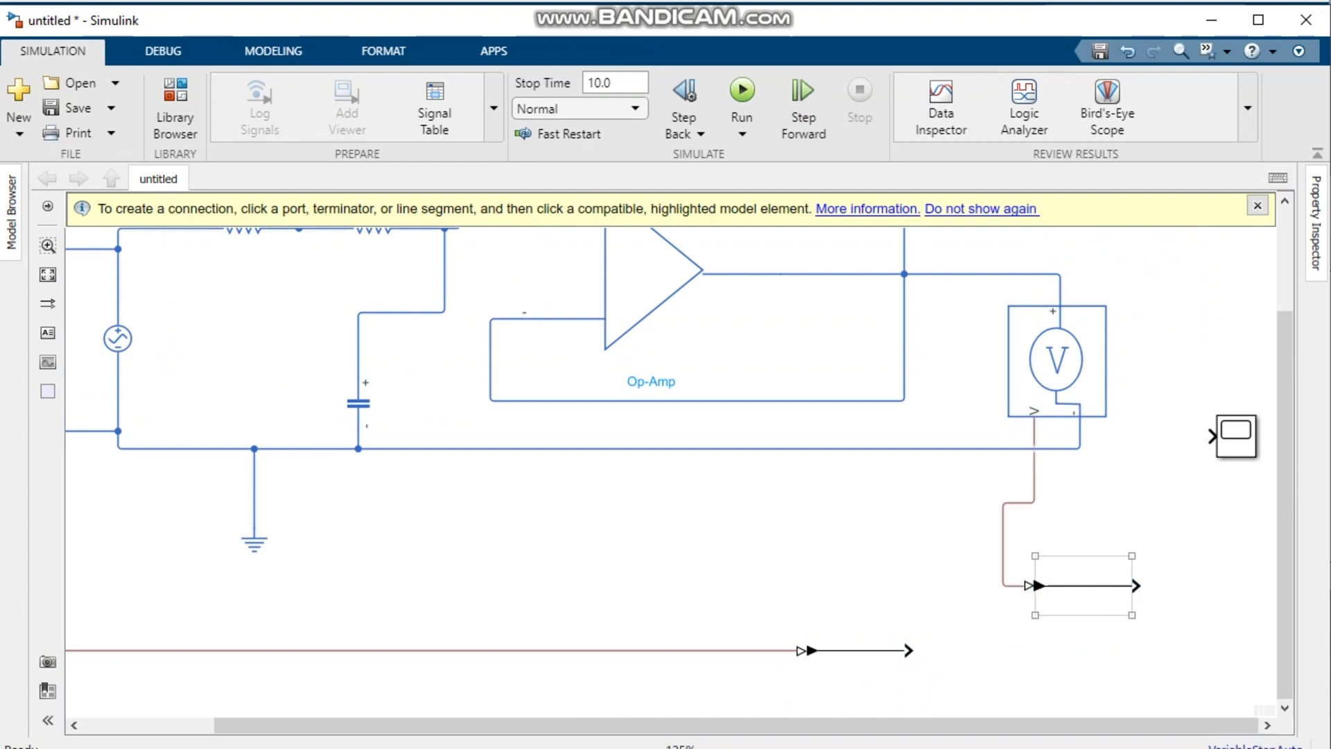
Move the Scope block down to the right of both PS-Simulink Converters and open its display window.
scroll(1044, 509, up, 1)
scroll(1043, 506, down, 5)
scroll(1153, 547, up, 2)
scroll(1141, 520, up, 1)
scroll(1141, 520, down, 2)
scroll(1144, 513, up, 1)
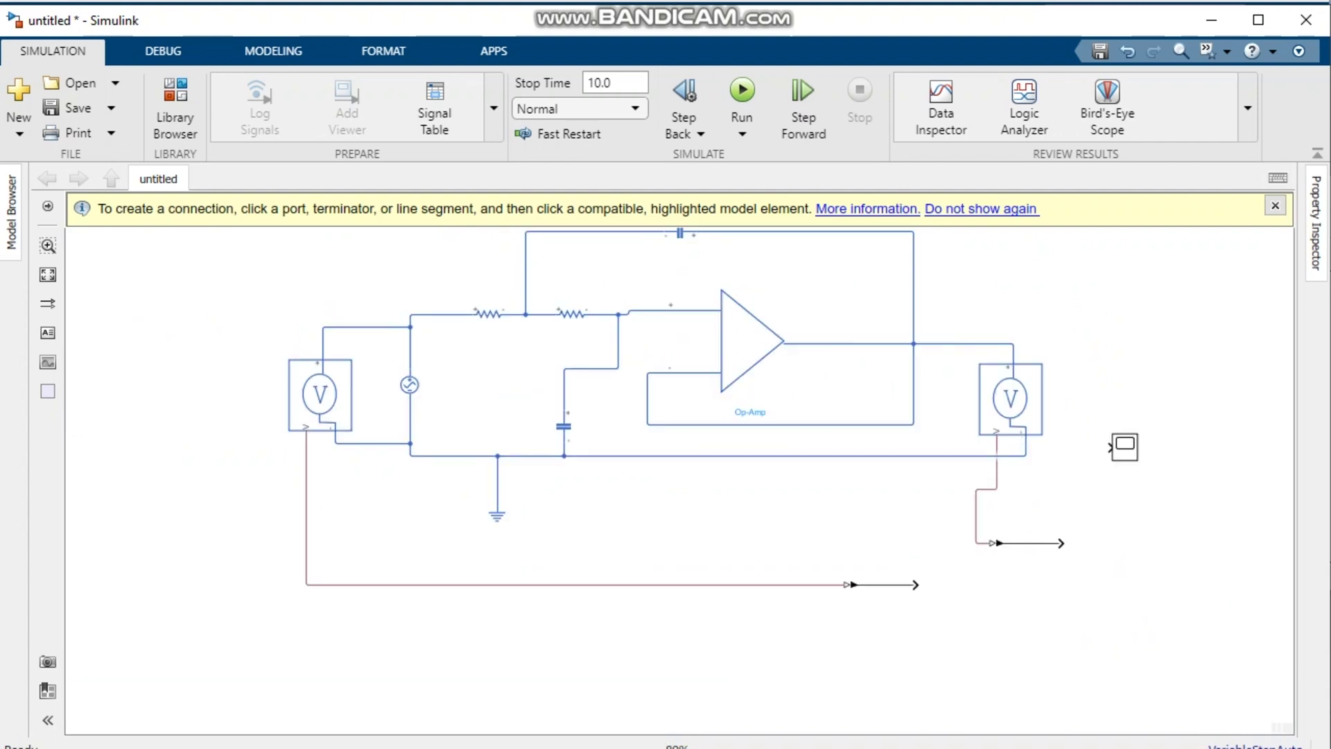
click(1124, 447)
drag(1125, 448, 1199, 568)
click(1127, 417)
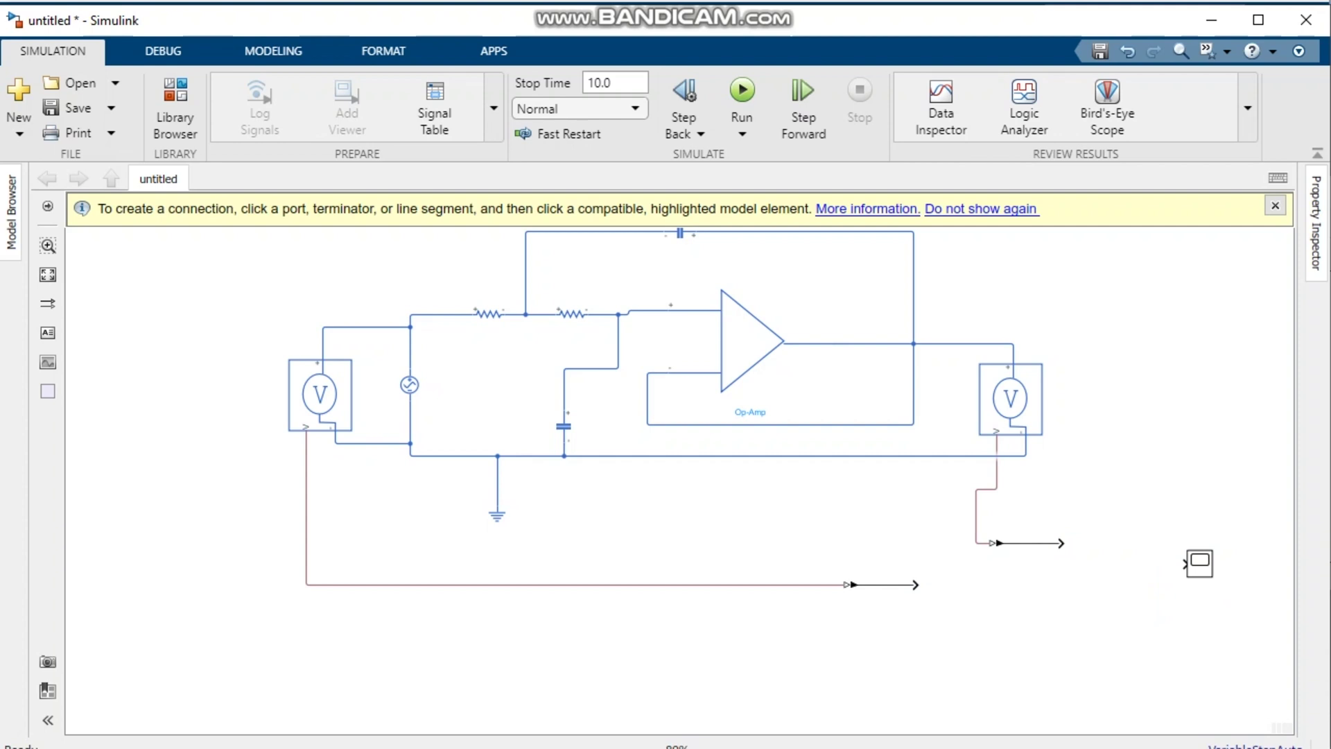
click(1200, 563)
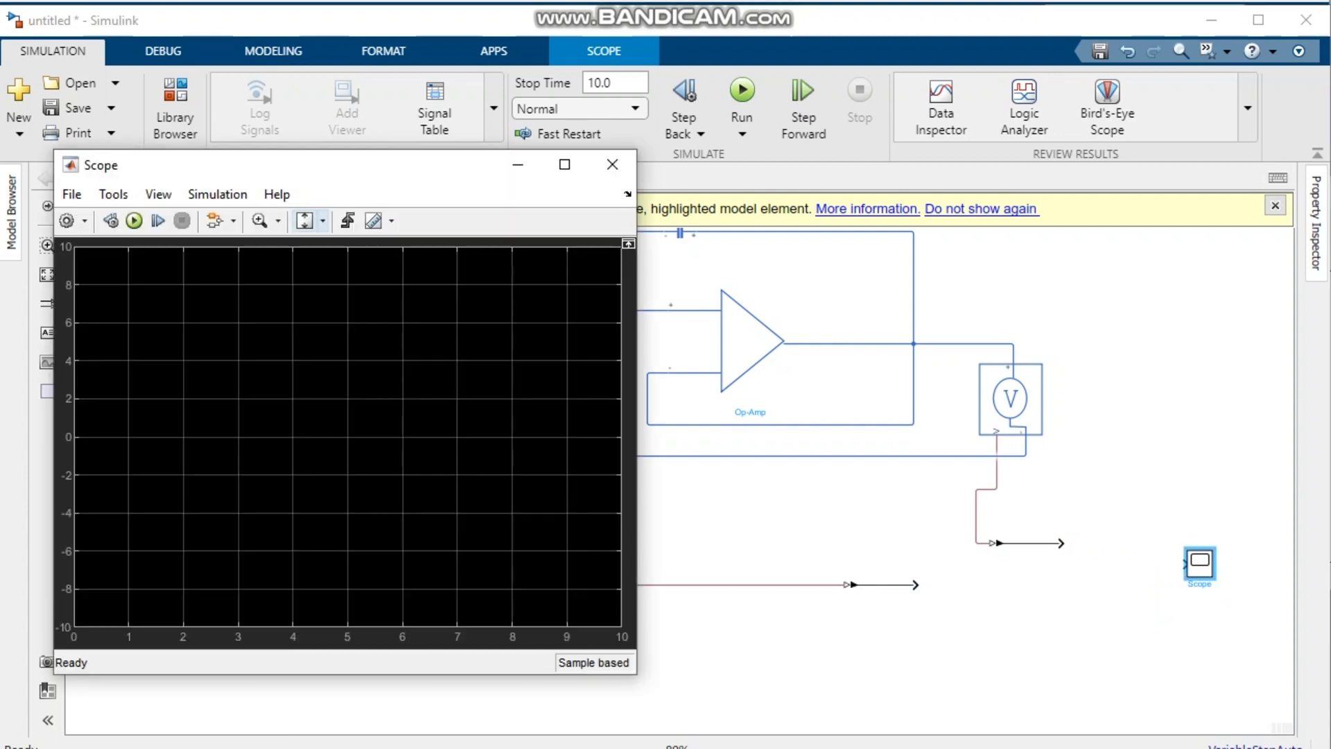
Set the Scope's number of input ports to 2 in its configuration properties.
drag(312, 169, 347, 159)
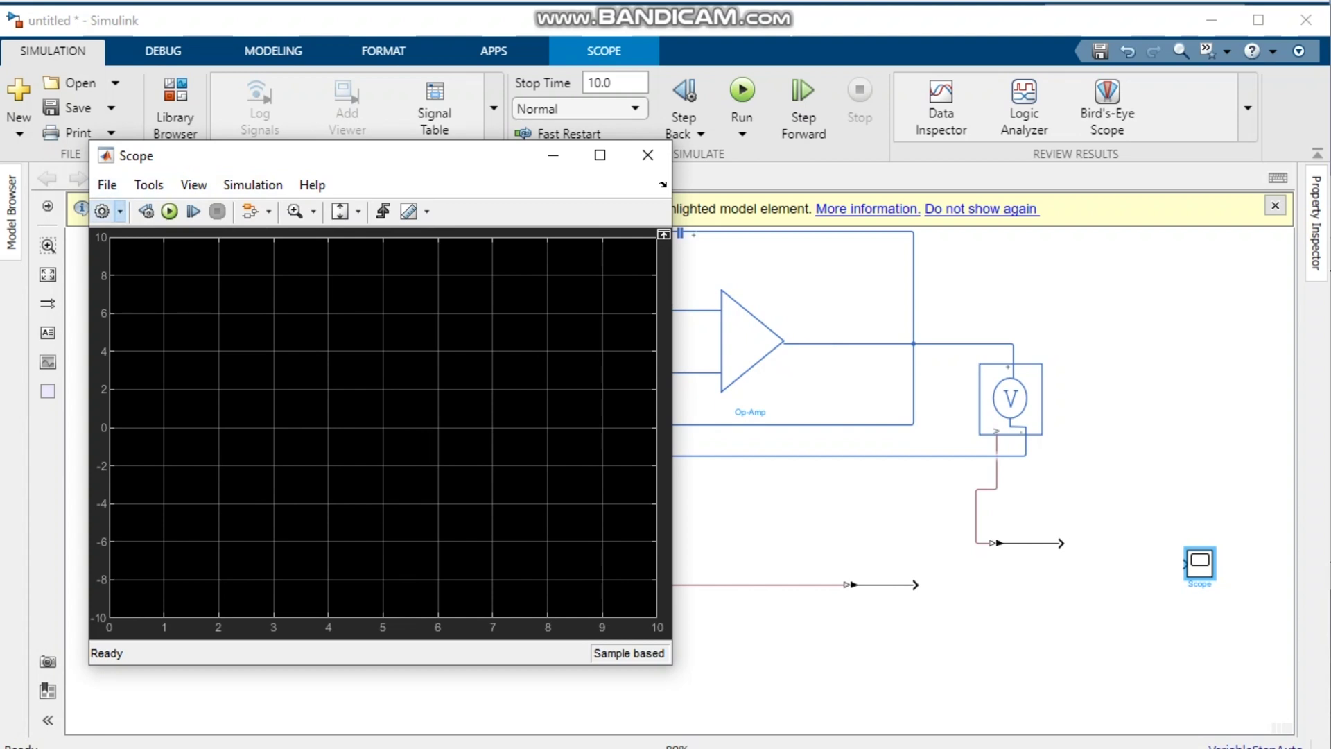
click(120, 212)
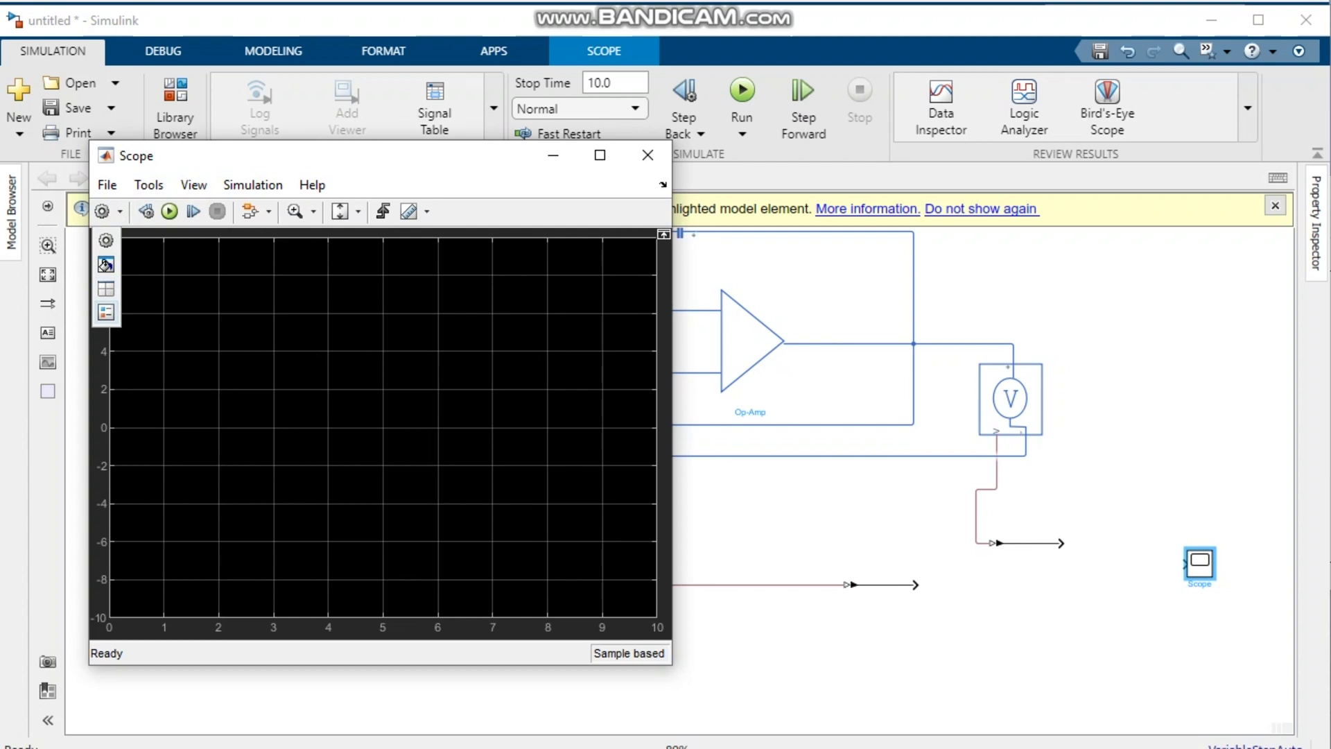
click(105, 312)
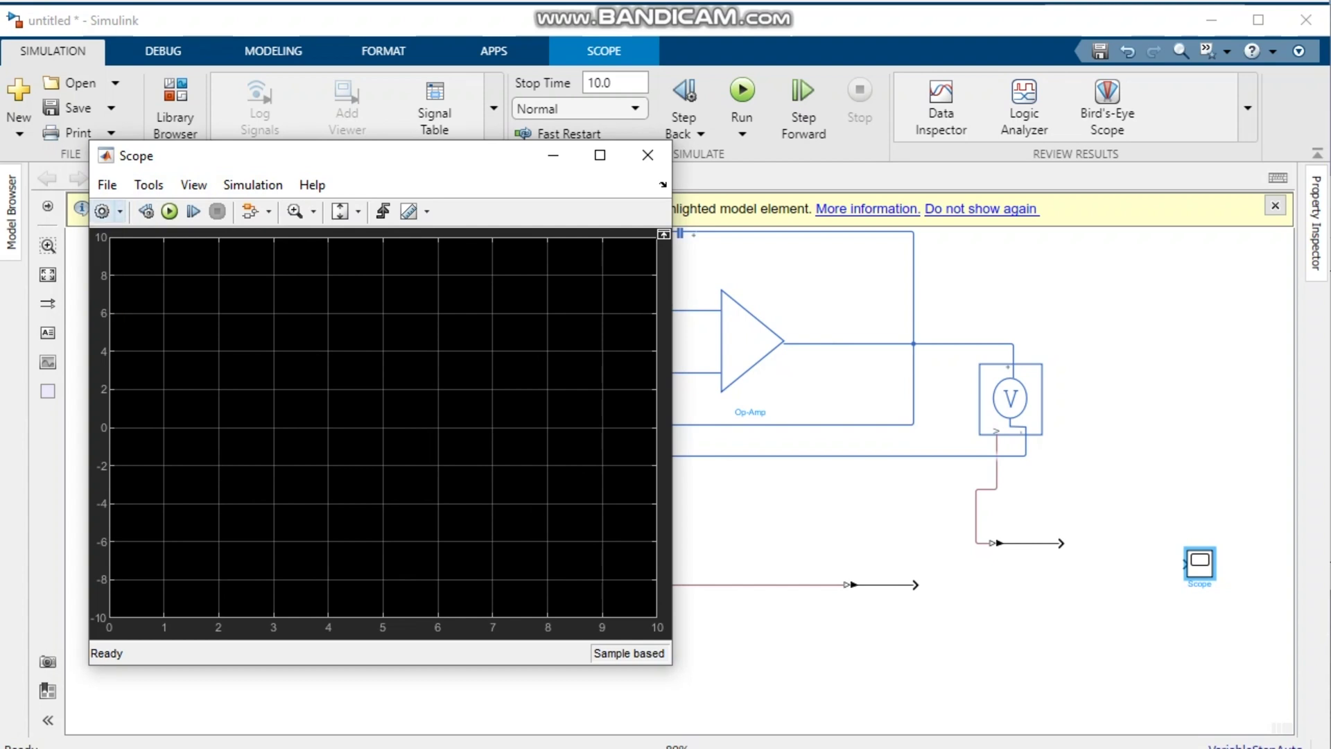
click(120, 211)
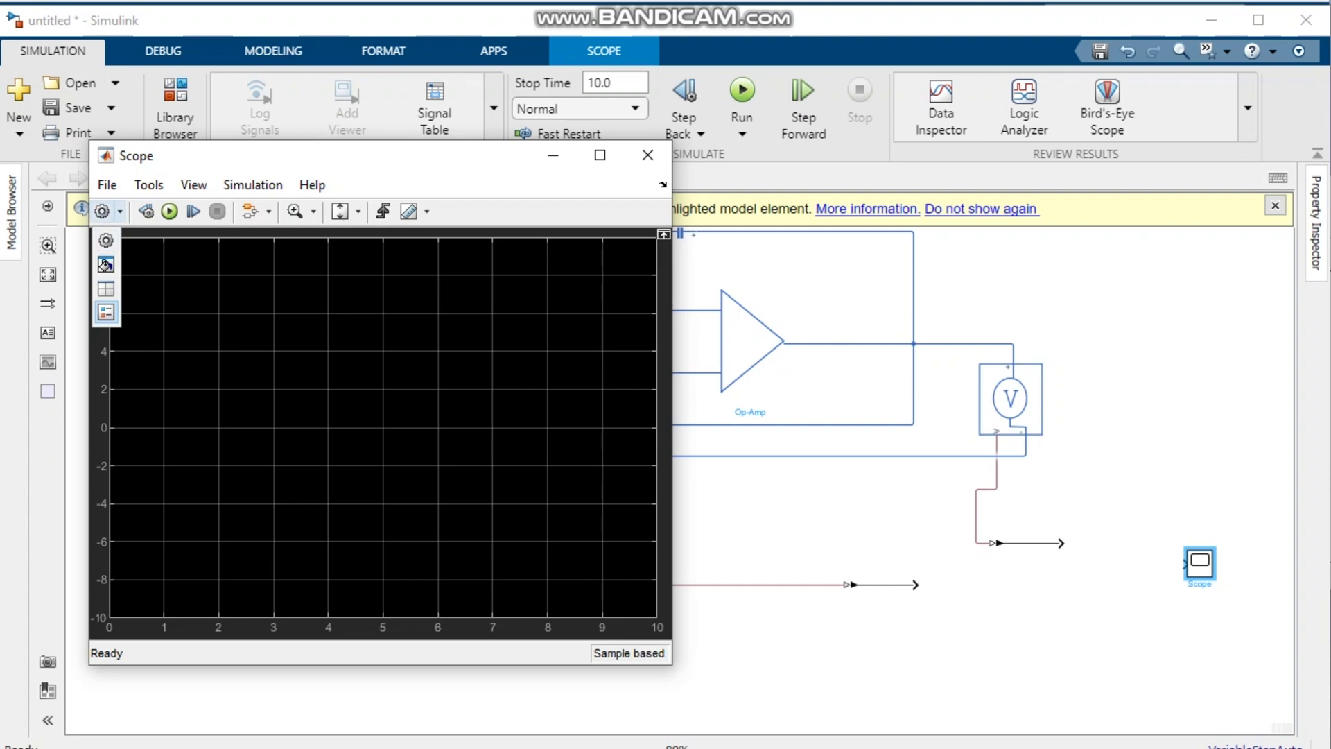
click(106, 240)
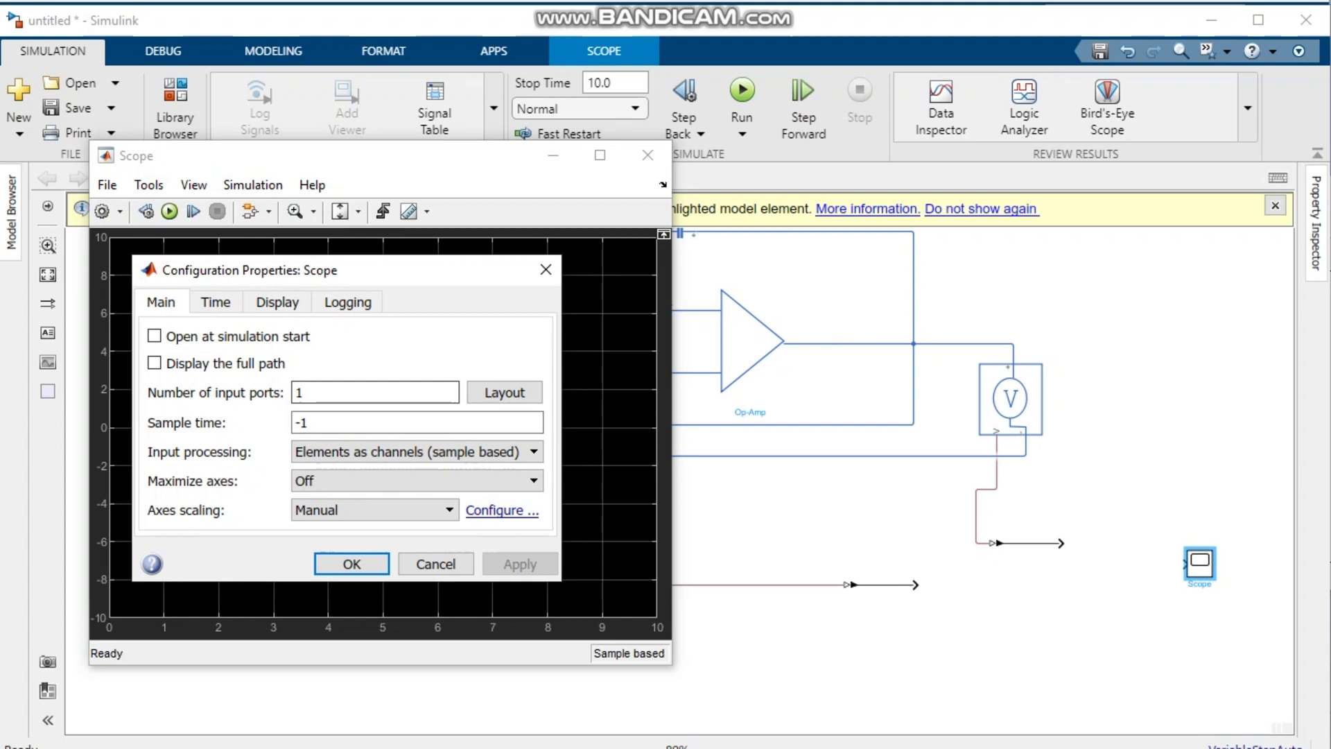
key(BackSpace)
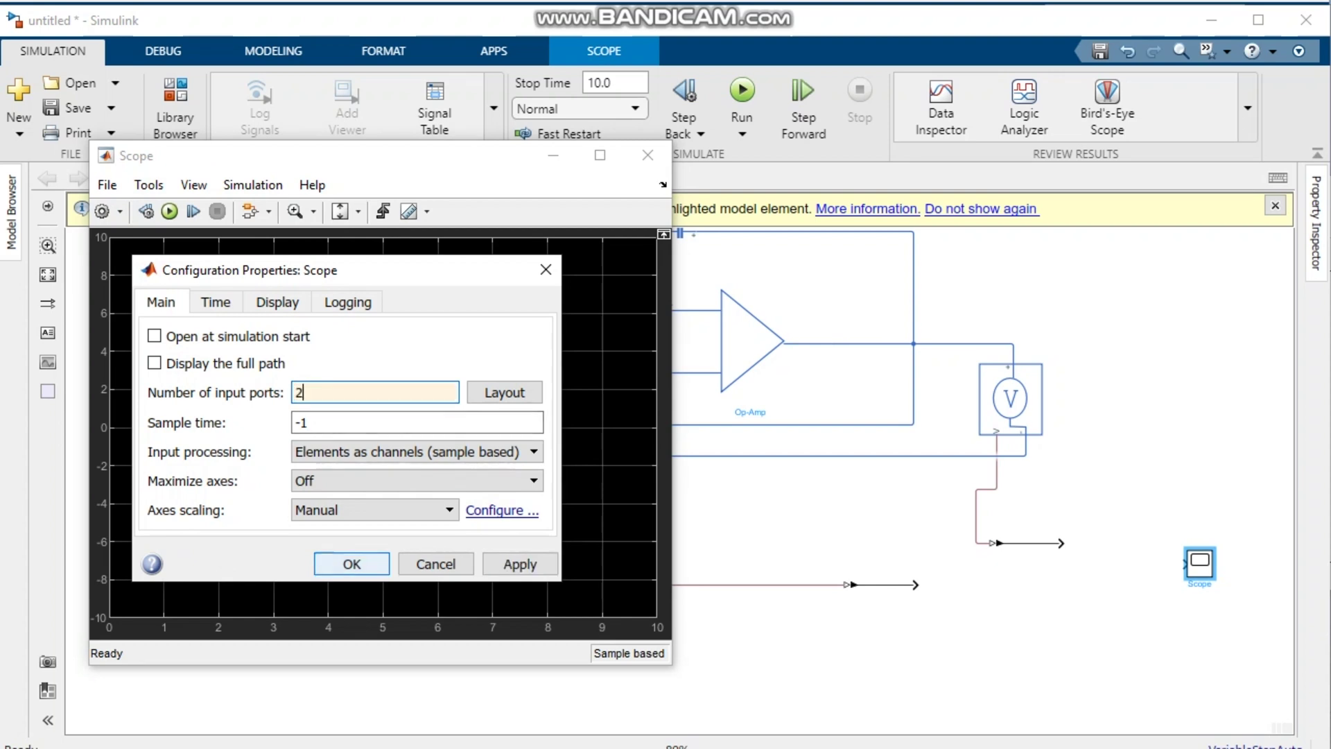
key(Return)
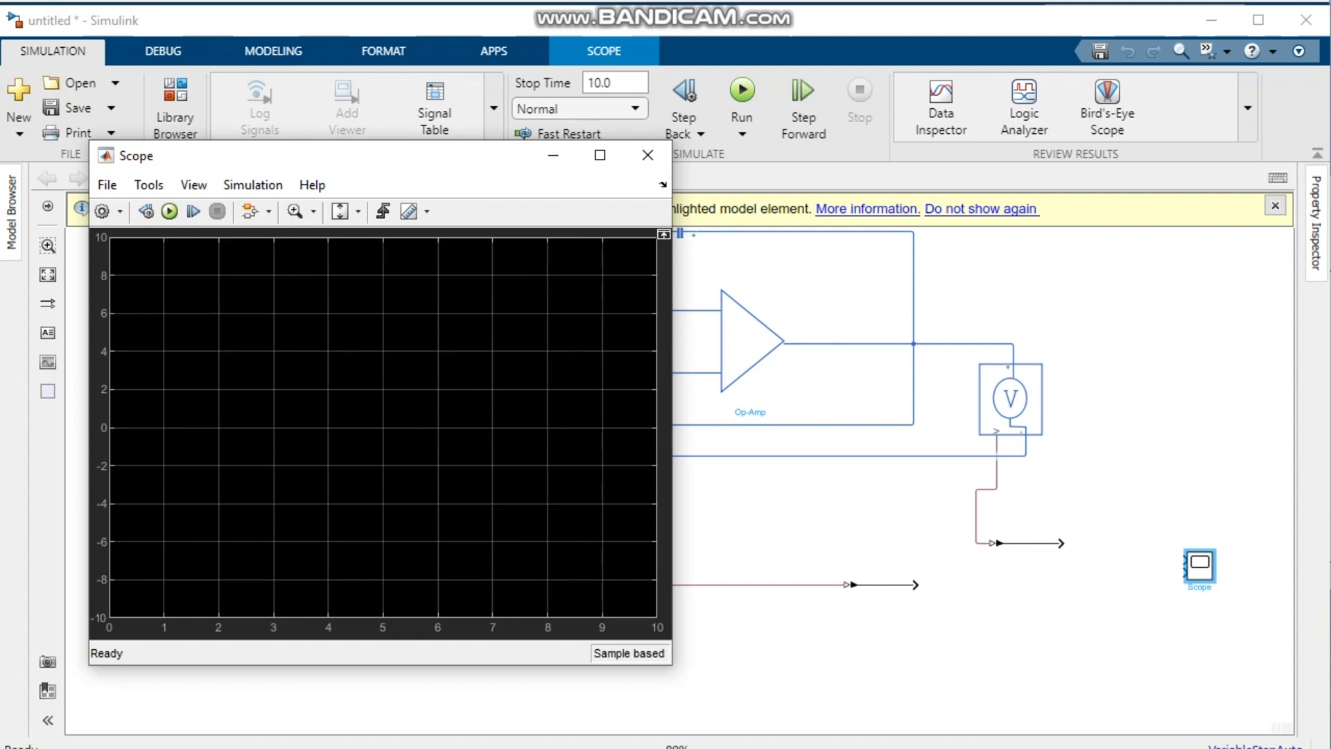
Check the Scope's input port setting again in its configuration properties and close the Scope window.
scroll(1204, 581, up, 4)
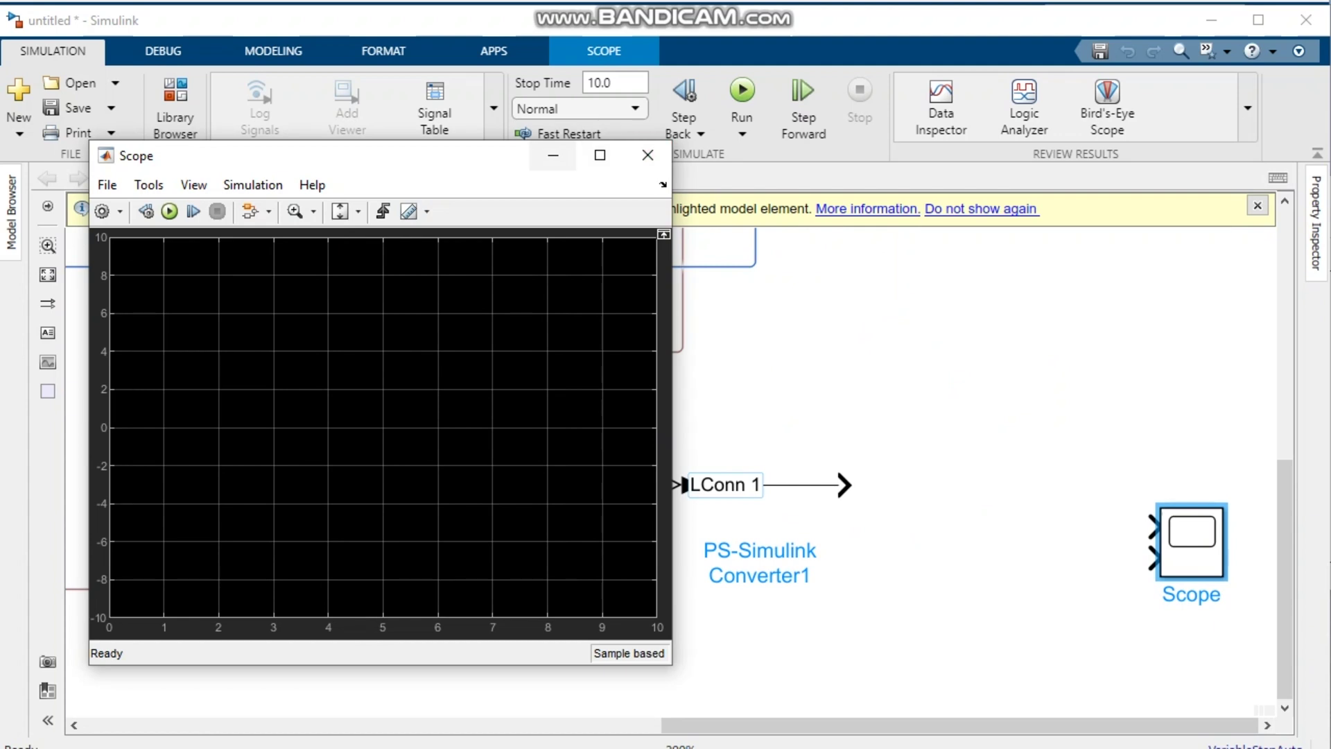
click(101, 211)
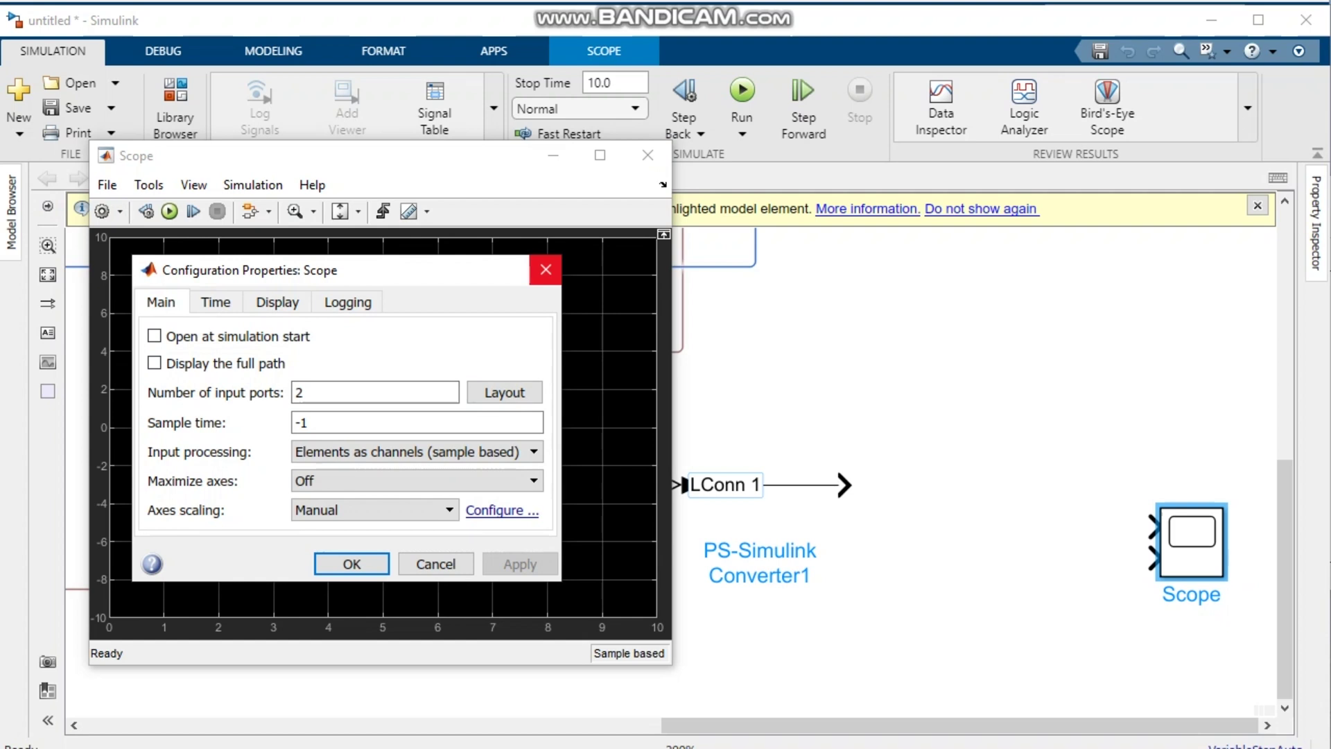
click(545, 269)
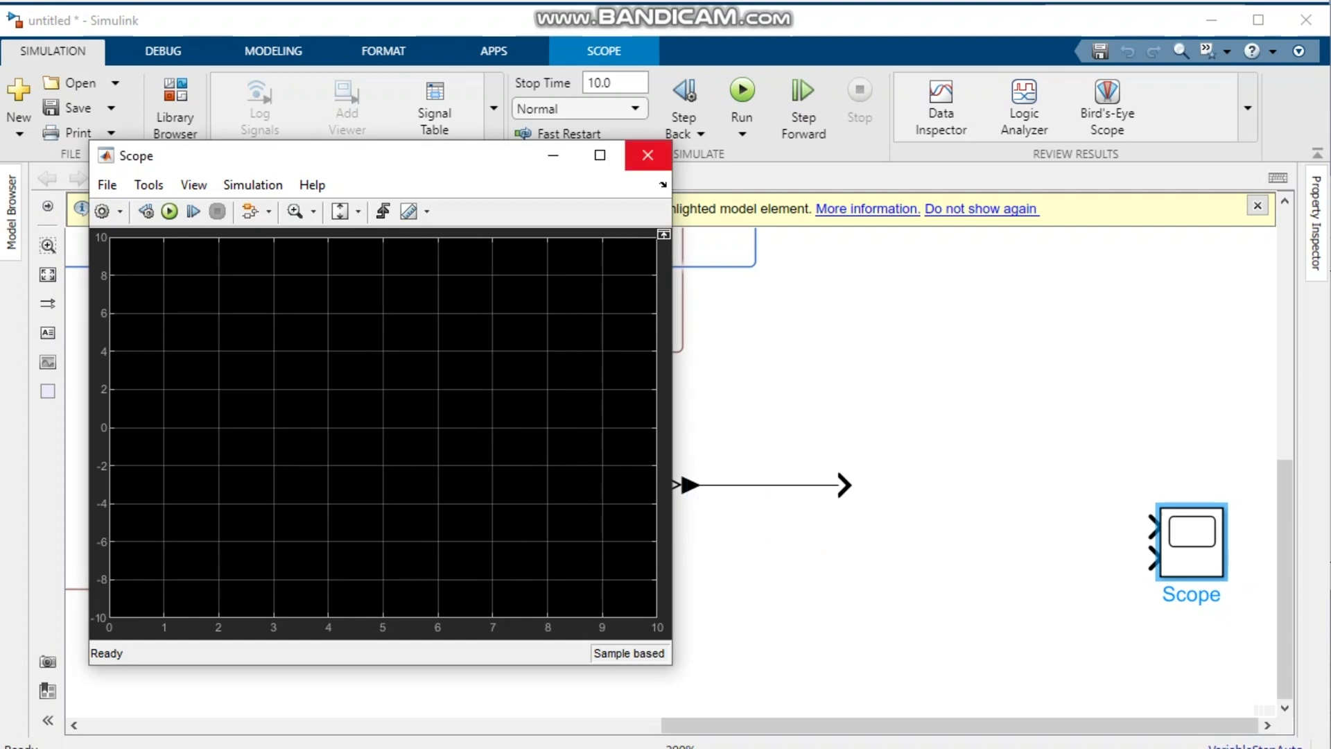
click(647, 155)
Wire the output-side PS-Simulink Converter's output to the Scope's first input port.
scroll(989, 471, down, 2)
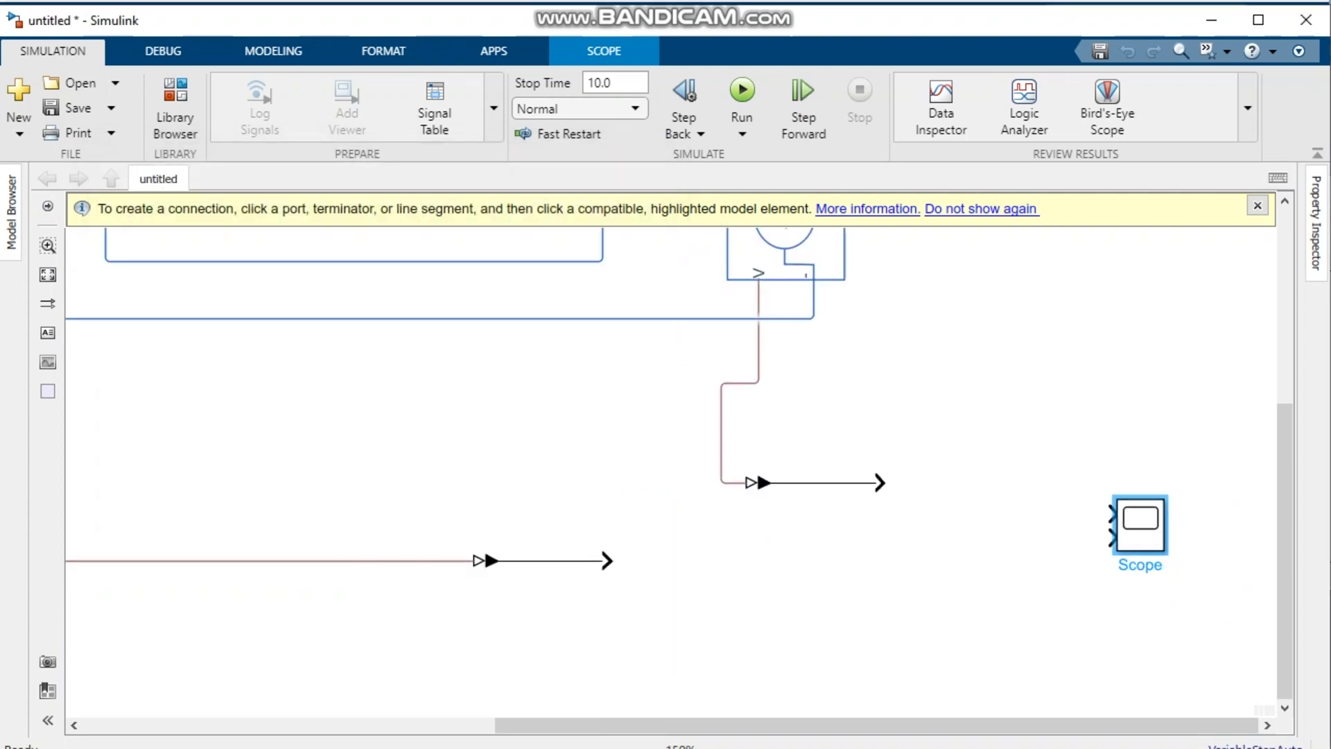
drag(880, 482, 1088, 515)
scroll(1070, 502, down, 1)
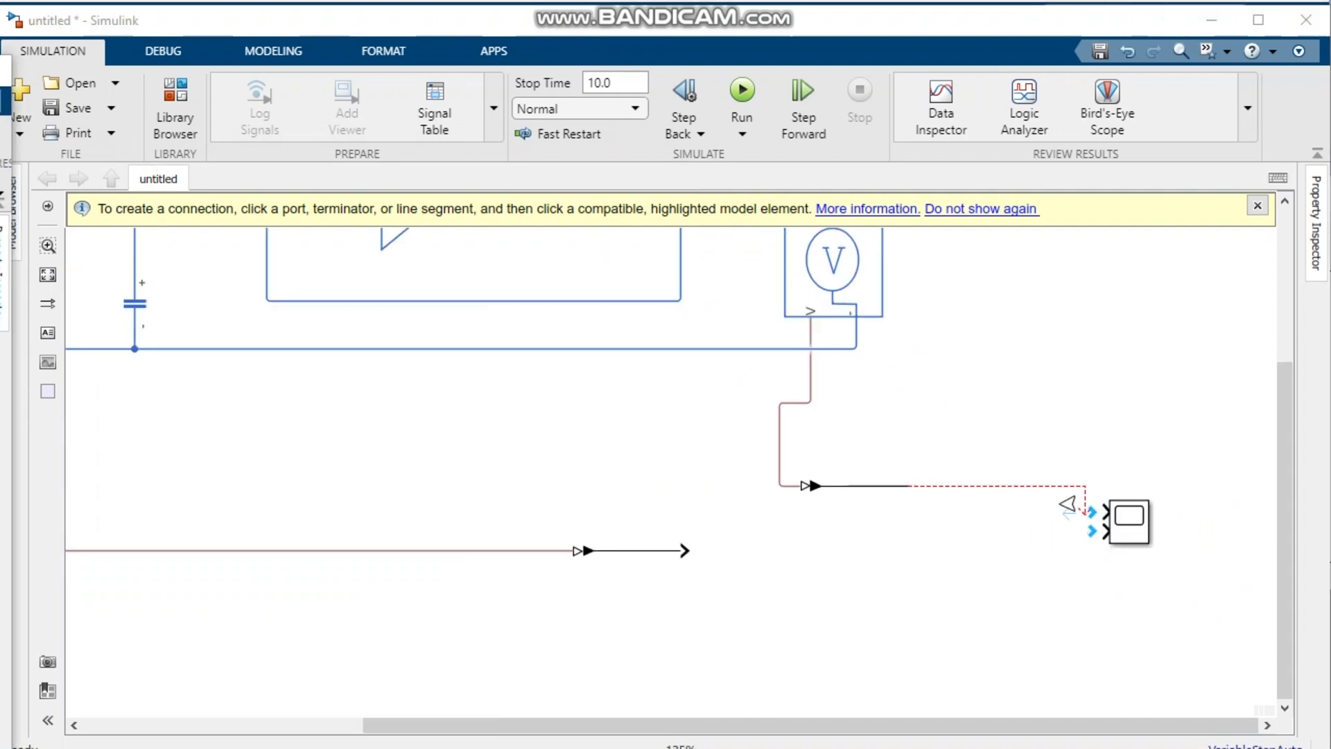
click(1084, 495)
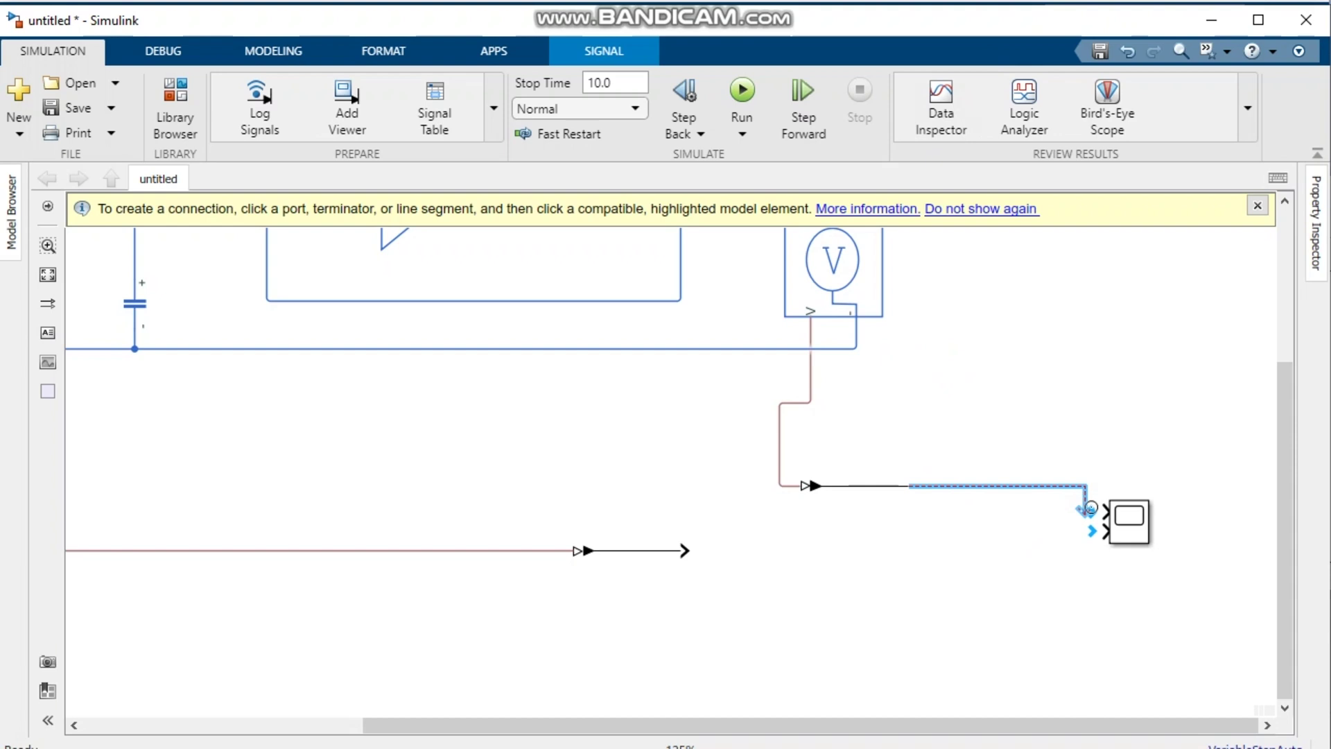
mouse_move(1086, 506)
mouse_down()
mouse_move(1065, 506)
mouse_move(1101, 511)
mouse_up()
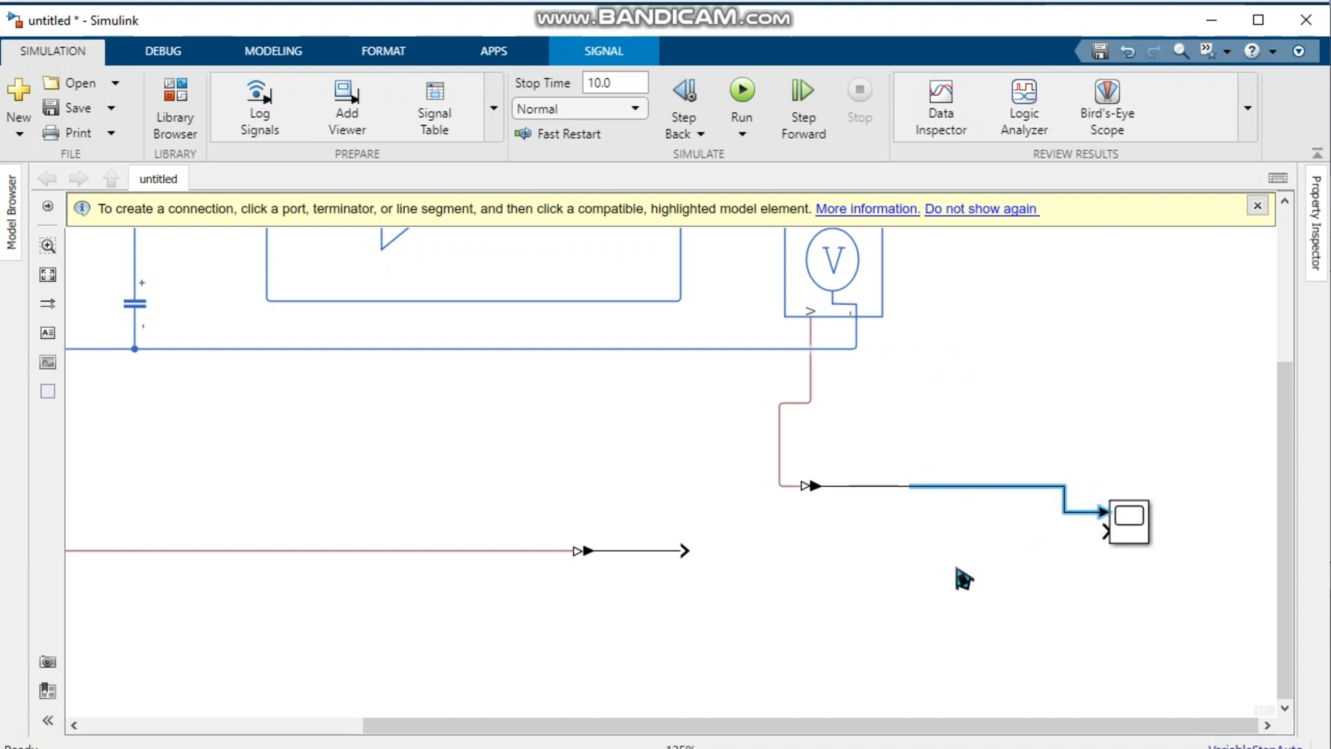
Wire the input-side PS-Simulink Converter's output to the Scope's second input port.
click(959, 573)
drag(689, 550, 1099, 533)
click(841, 471)
Examine the whole circuit, including the wiring from both voltage sensors through the converters to the Scope.
scroll(841, 470, up, 1)
scroll(841, 470, down, 3)
scroll(841, 472, up, 1)
scroll(713, 410, down, 2)
scroll(823, 326, up, 1)
scroll(797, 315, up, 2)
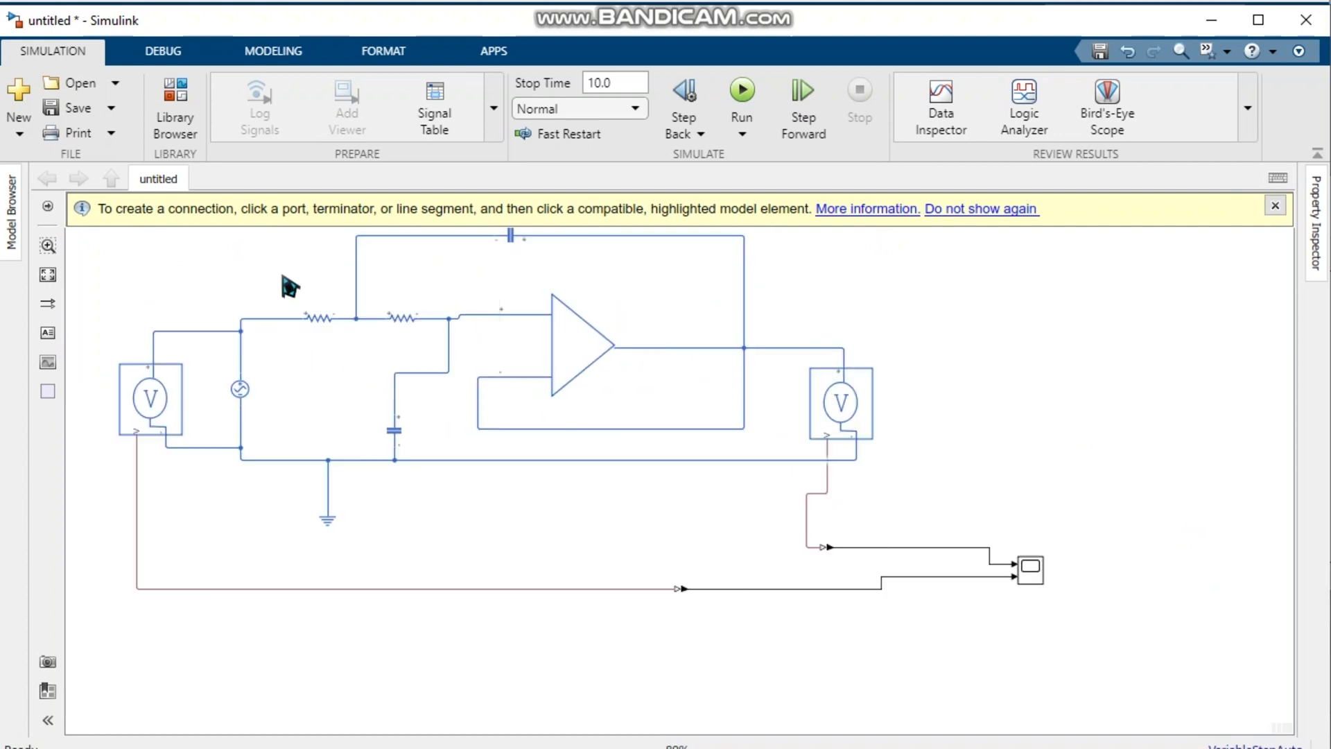
scroll(693, 416, down, 2)
scroll(458, 370, up, 1)
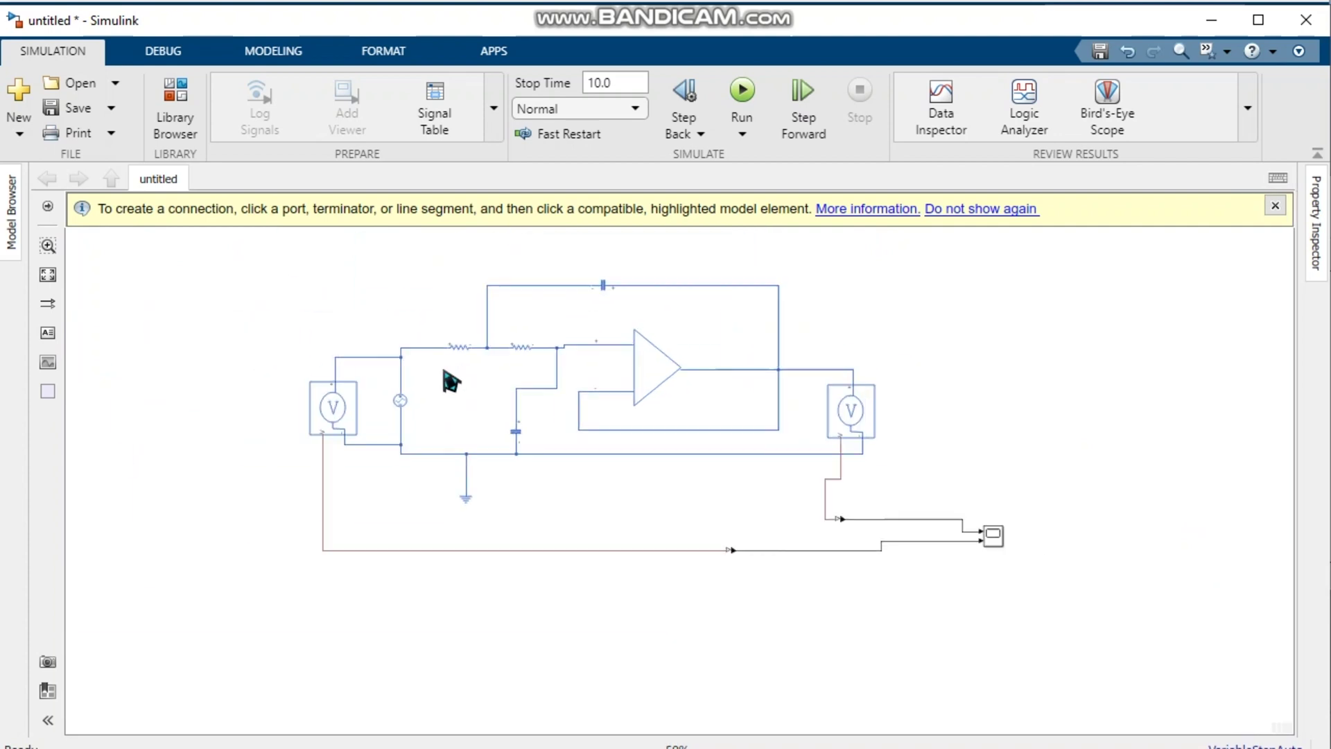
click(335, 401)
click(371, 385)
Place a Solver Configuration block from the Simscape Utilities library in the circuit between the source and the lower capacitor.
click(175, 108)
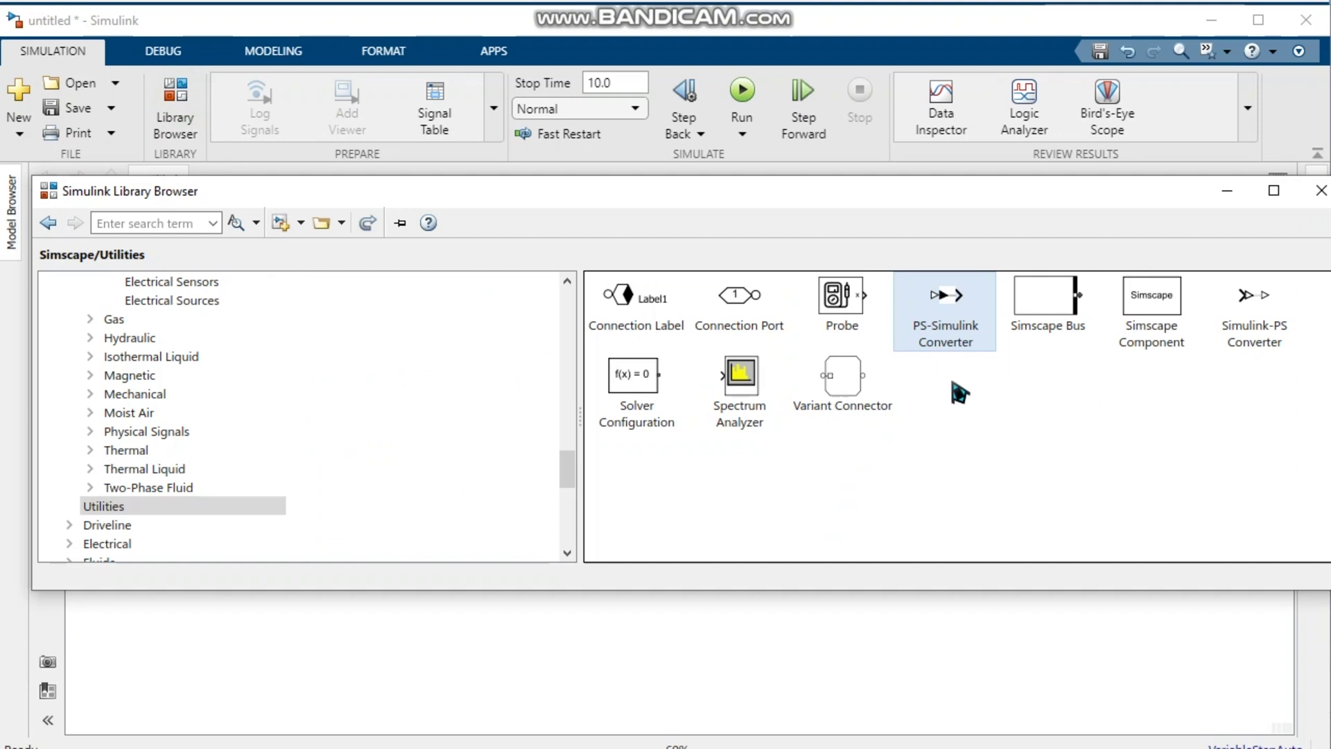
scroll(139, 444, down, 2)
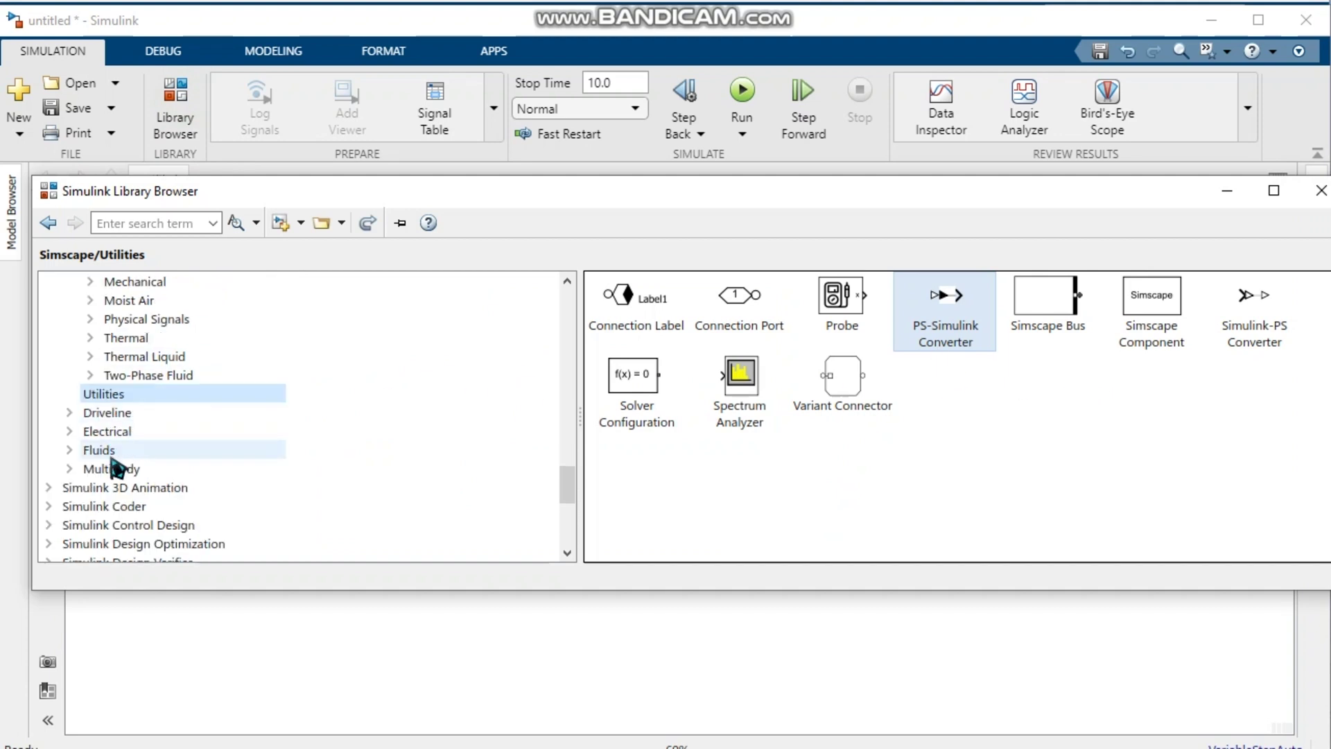
scroll(148, 491, down, 2)
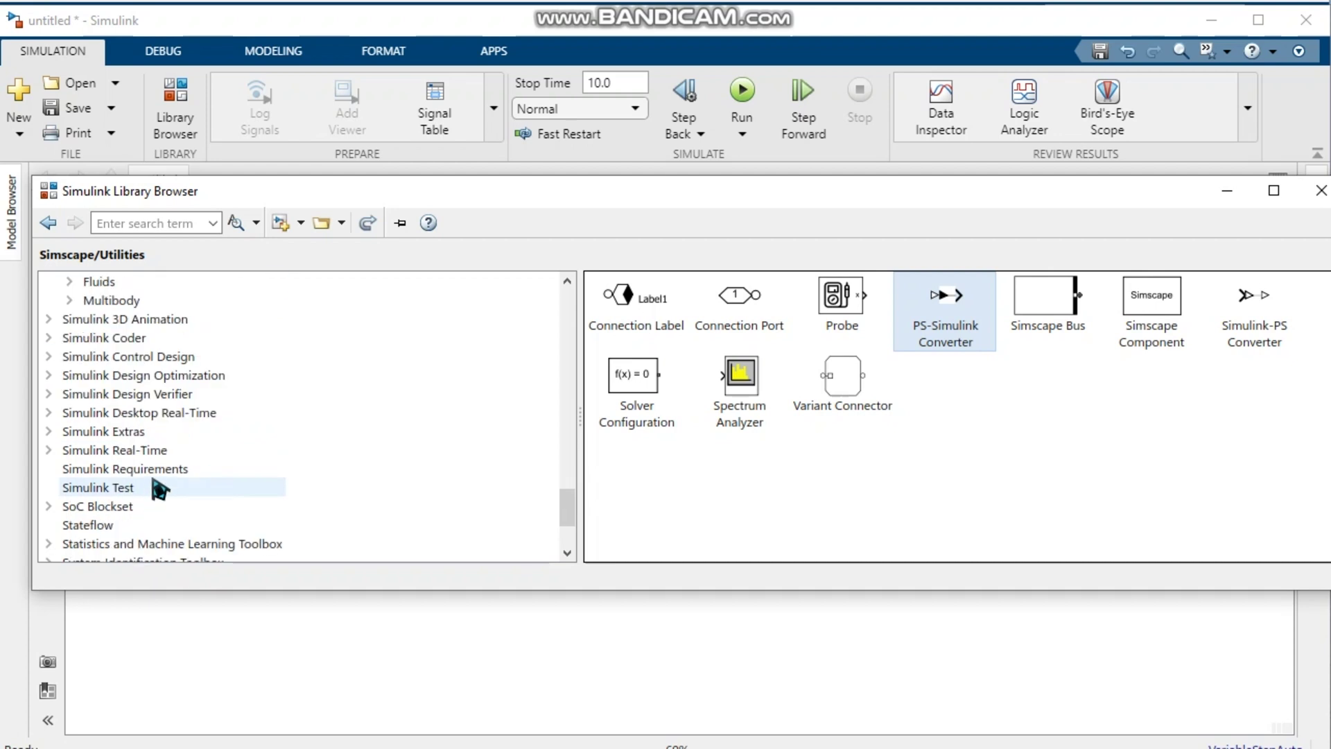
scroll(156, 486, up, 5)
scroll(174, 444, up, 2)
scroll(178, 430, down, 3)
drag(632, 375, 485, 399)
Connect the Solver Configuration block's port to the circuit's bottom ground line, between the ground branch and the lower capacitor.
scroll(489, 399, up, 5)
click(471, 466)
drag(523, 395, 506, 549)
scroll(610, 487, up, 2)
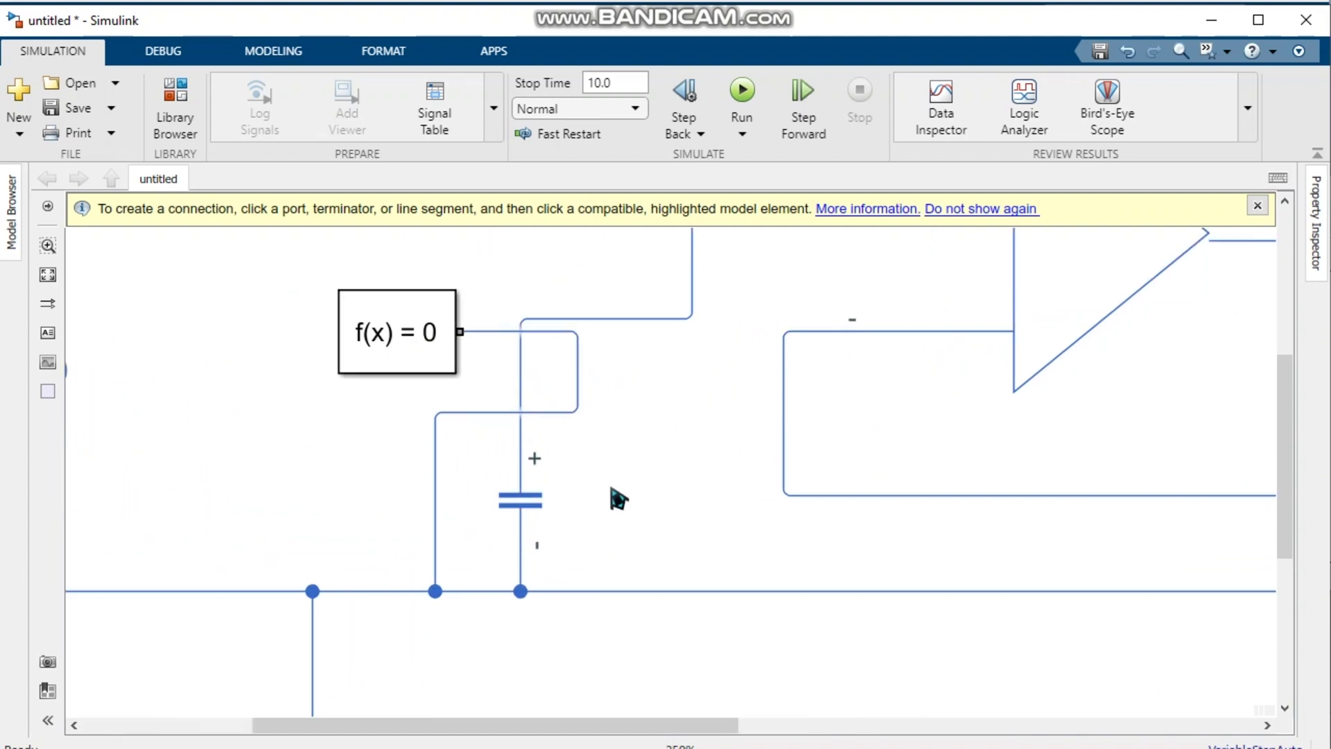
scroll(634, 485, down, 5)
scroll(1014, 483, up, 1)
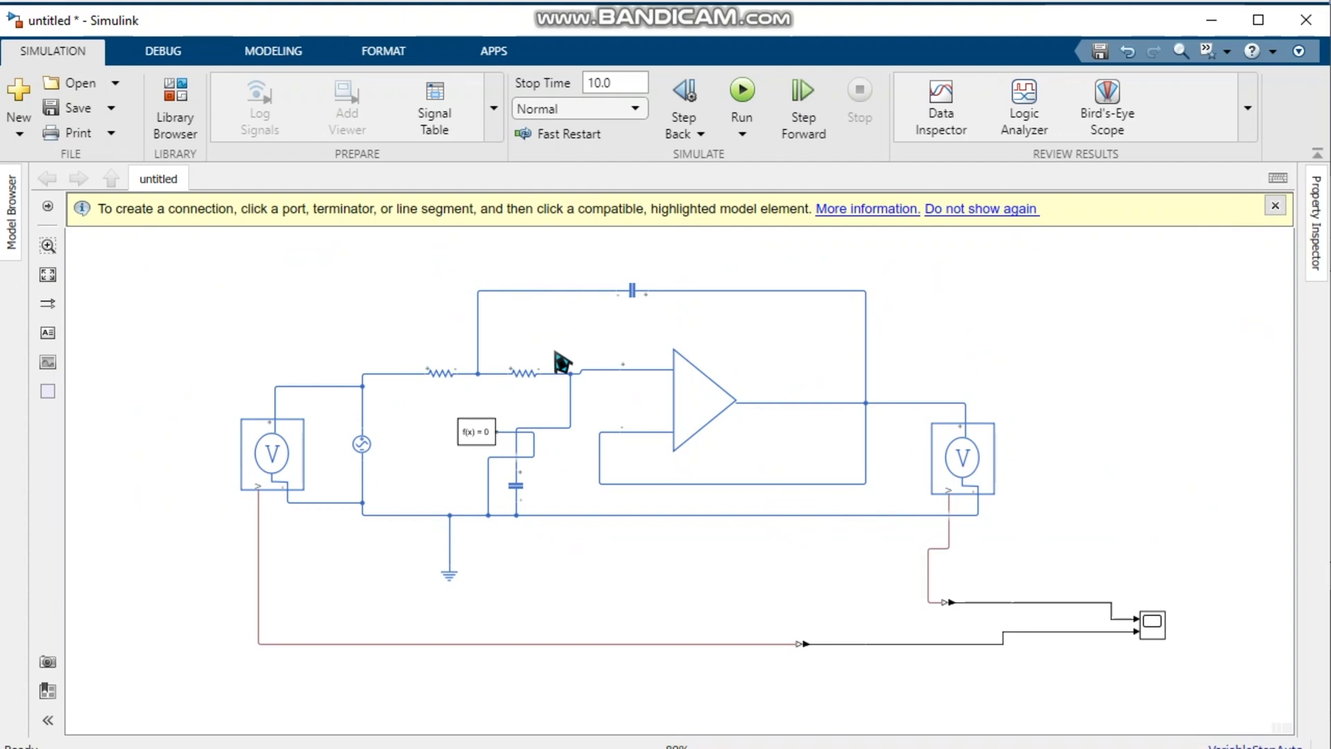
Set the resistance of the first resistor, next to the voltage source, to 100 Ohm.
double_click(435, 374)
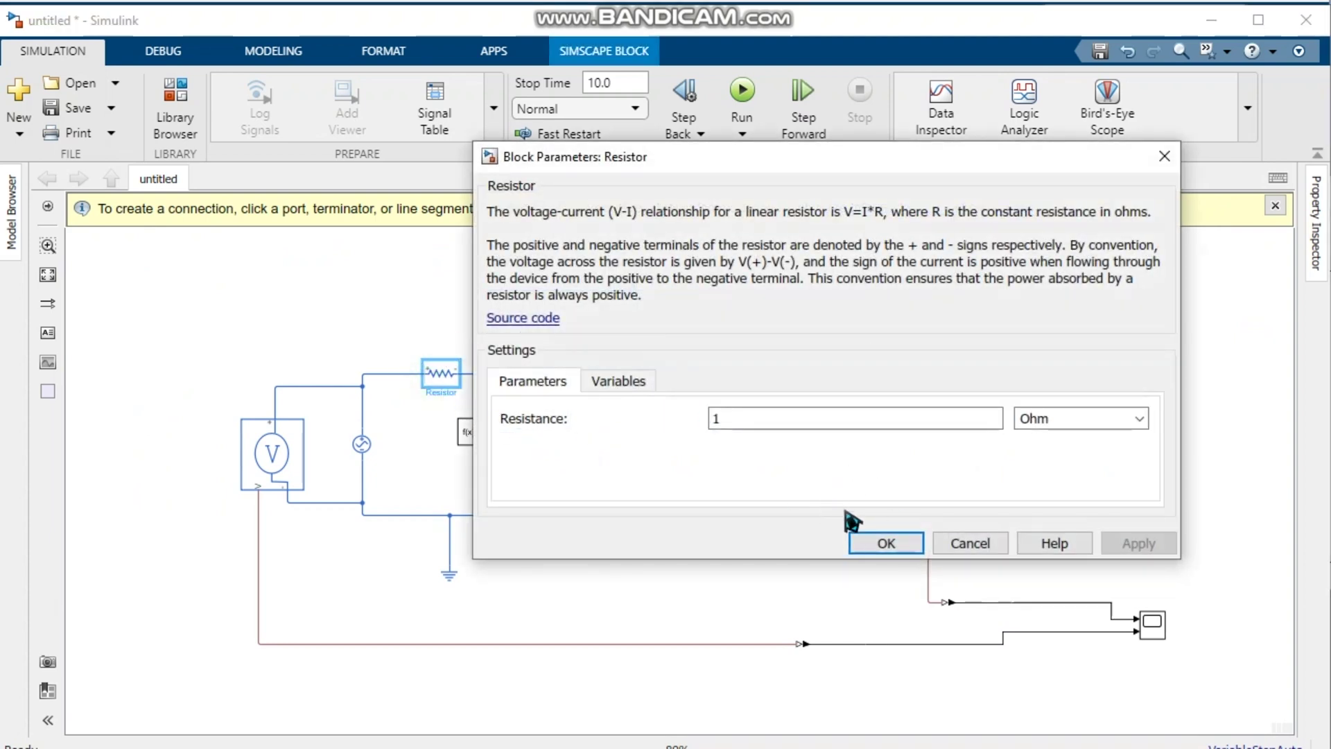
click(760, 418)
click(753, 422)
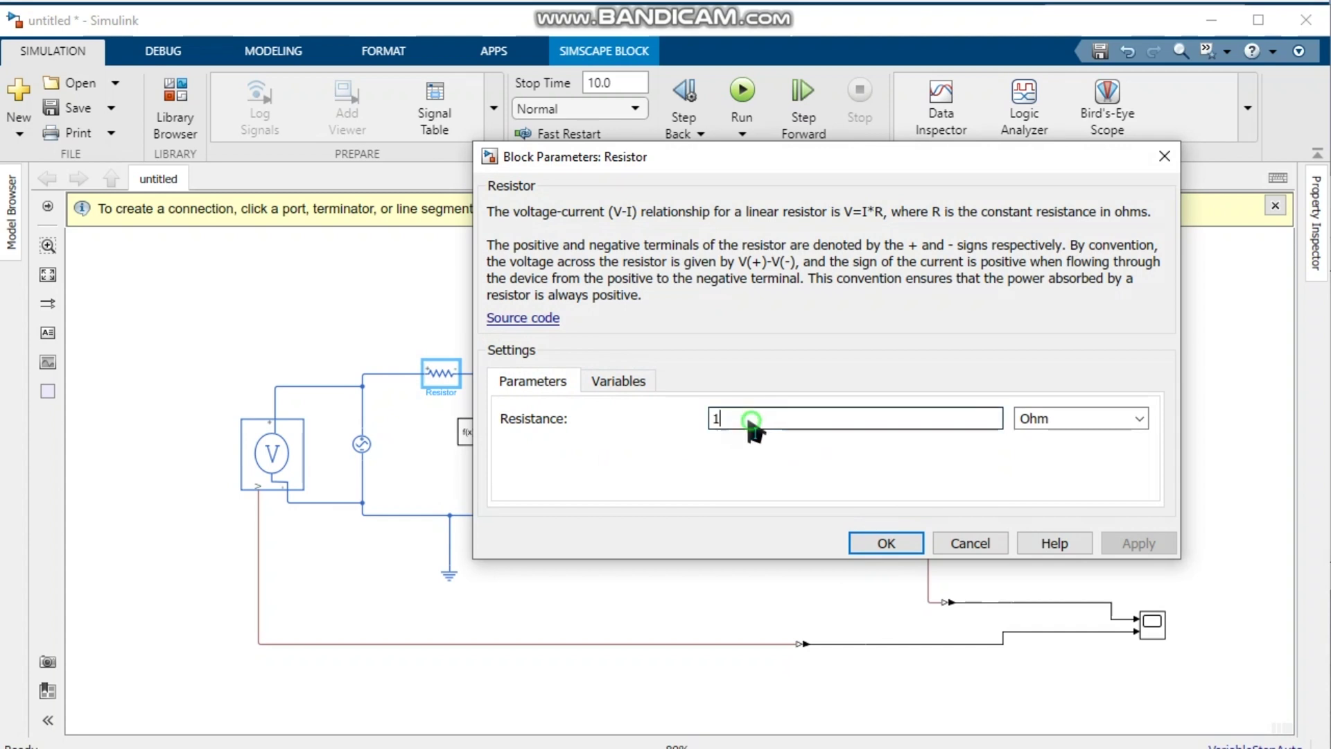
double_click(717, 419)
text(100)
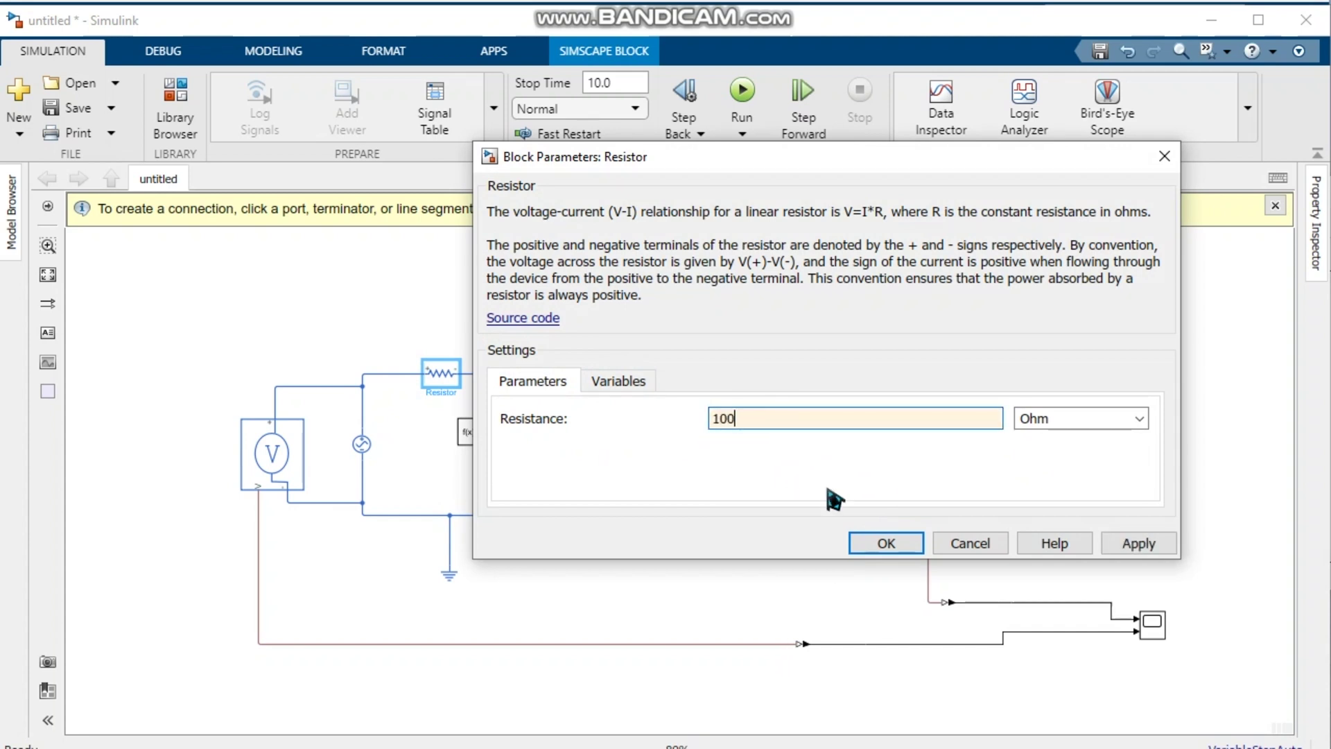
click(894, 544)
Set the resistance of the second resistor, nearer the op-amp input, to 100 Ohm.
click(534, 383)
double_click(524, 383)
double_click(831, 426)
text(00)
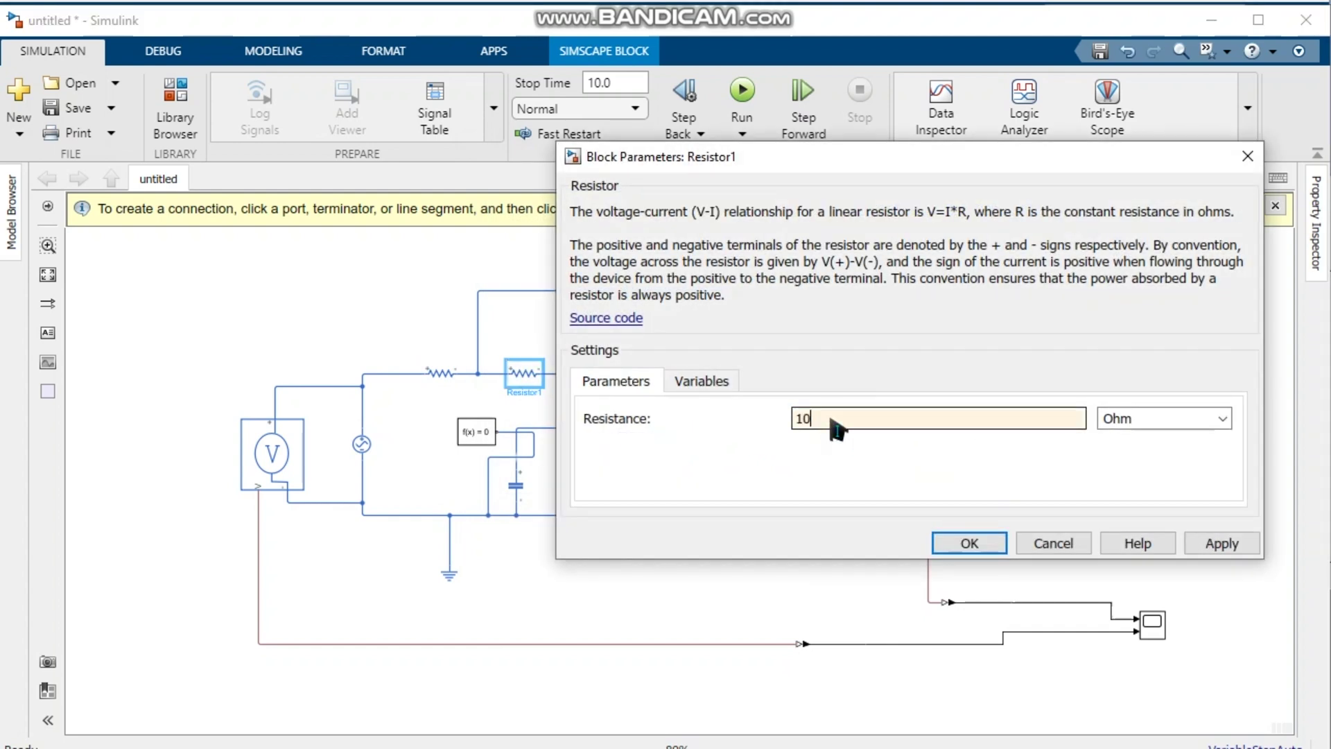
click(953, 544)
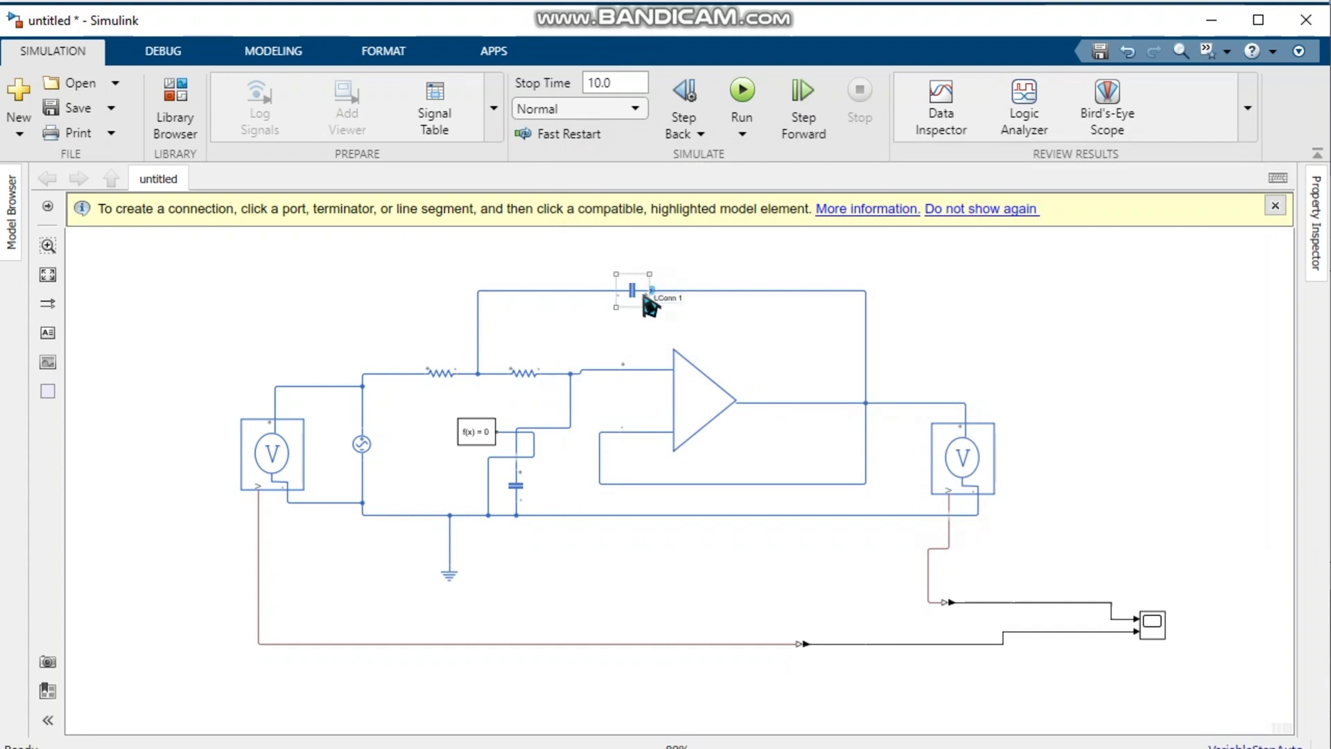
Set the capacitance of the feedback capacitor above the op-amp to 10 uF.
double_click(632, 290)
double_click(147, 328)
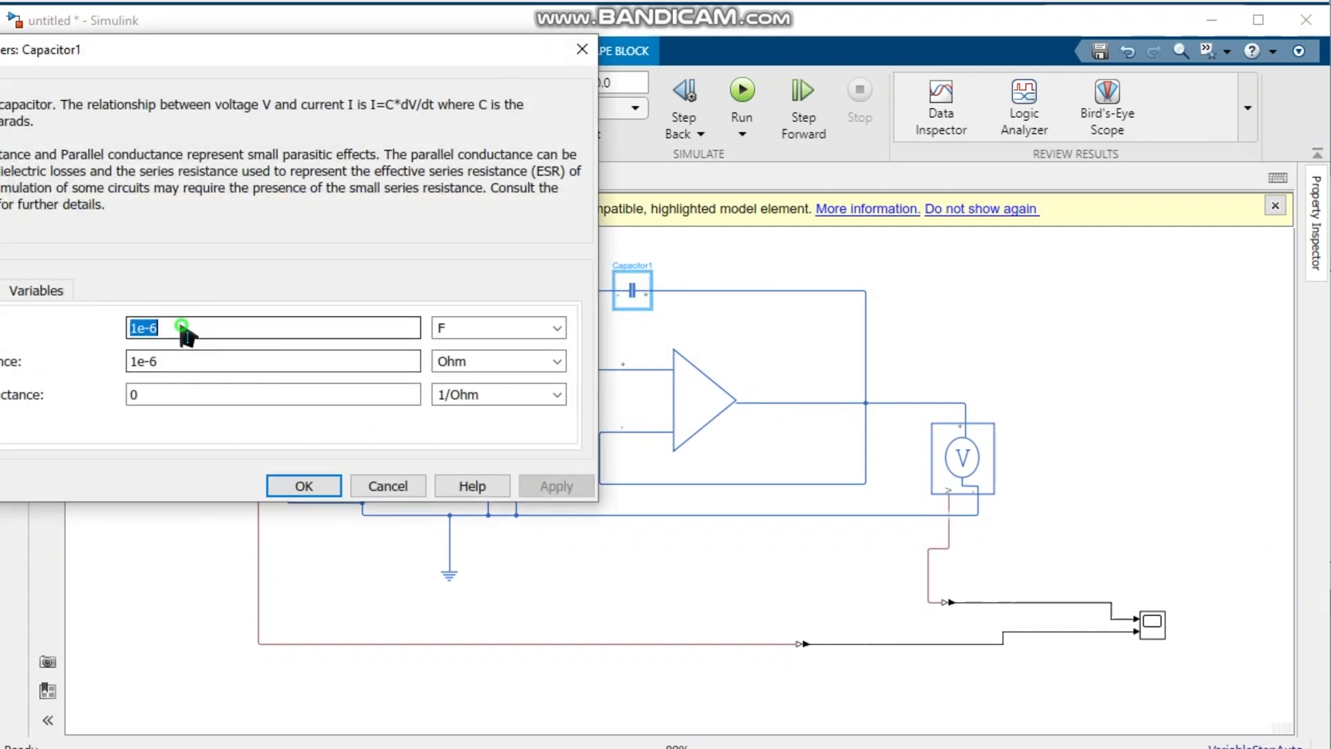
double_click(150, 328)
drag(321, 64, 507, 68)
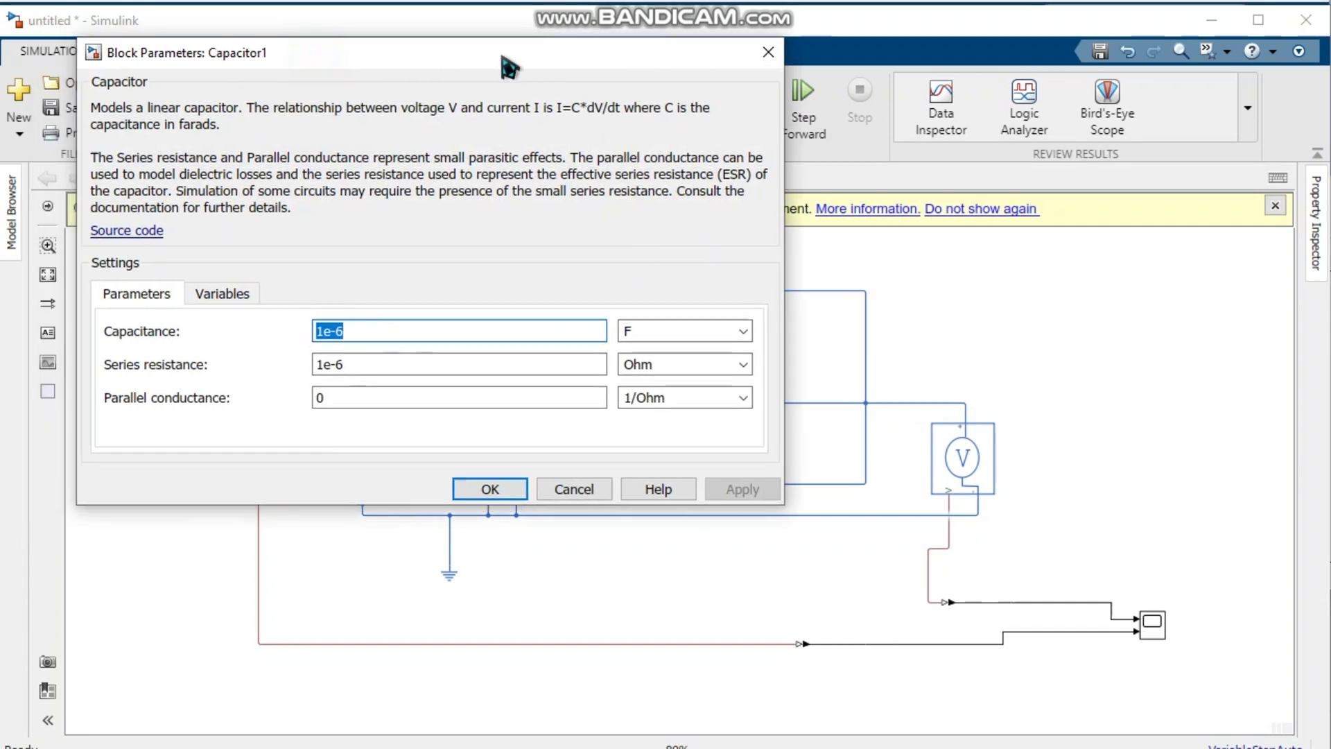
text(10)
click(683, 331)
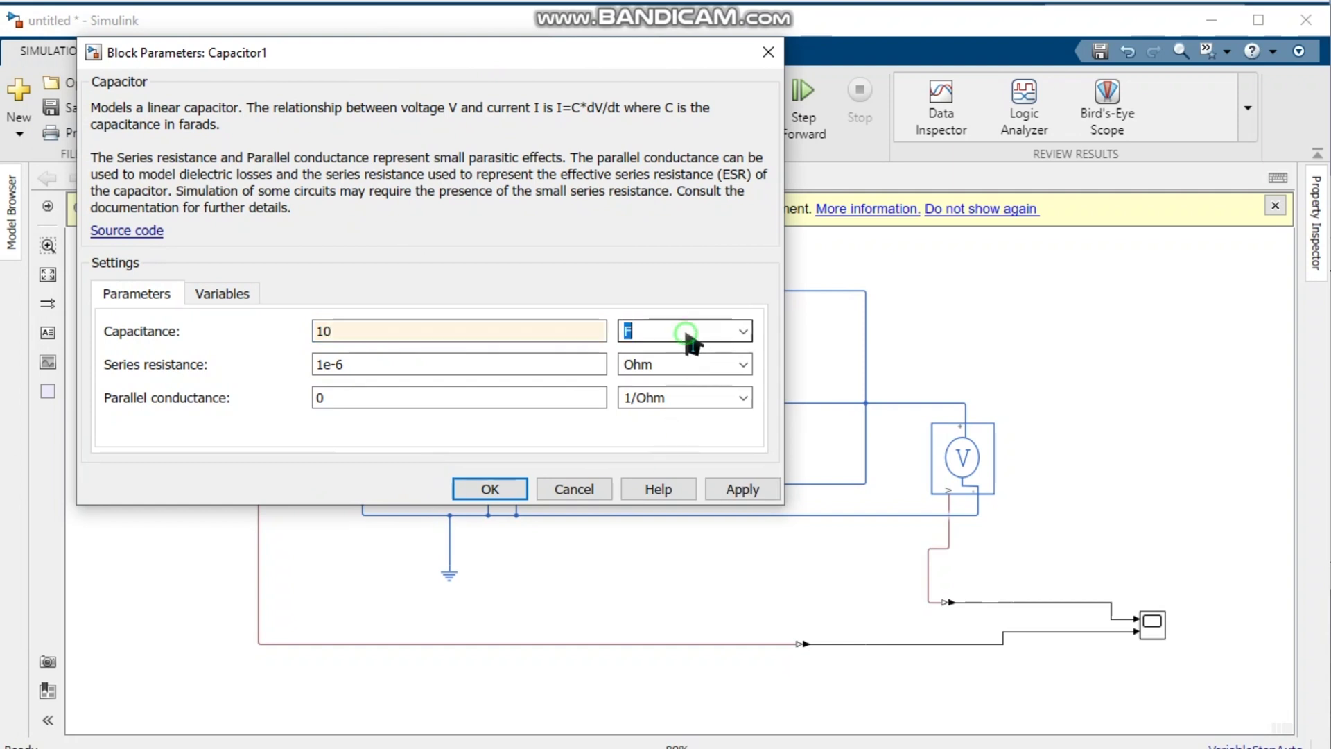
click(743, 332)
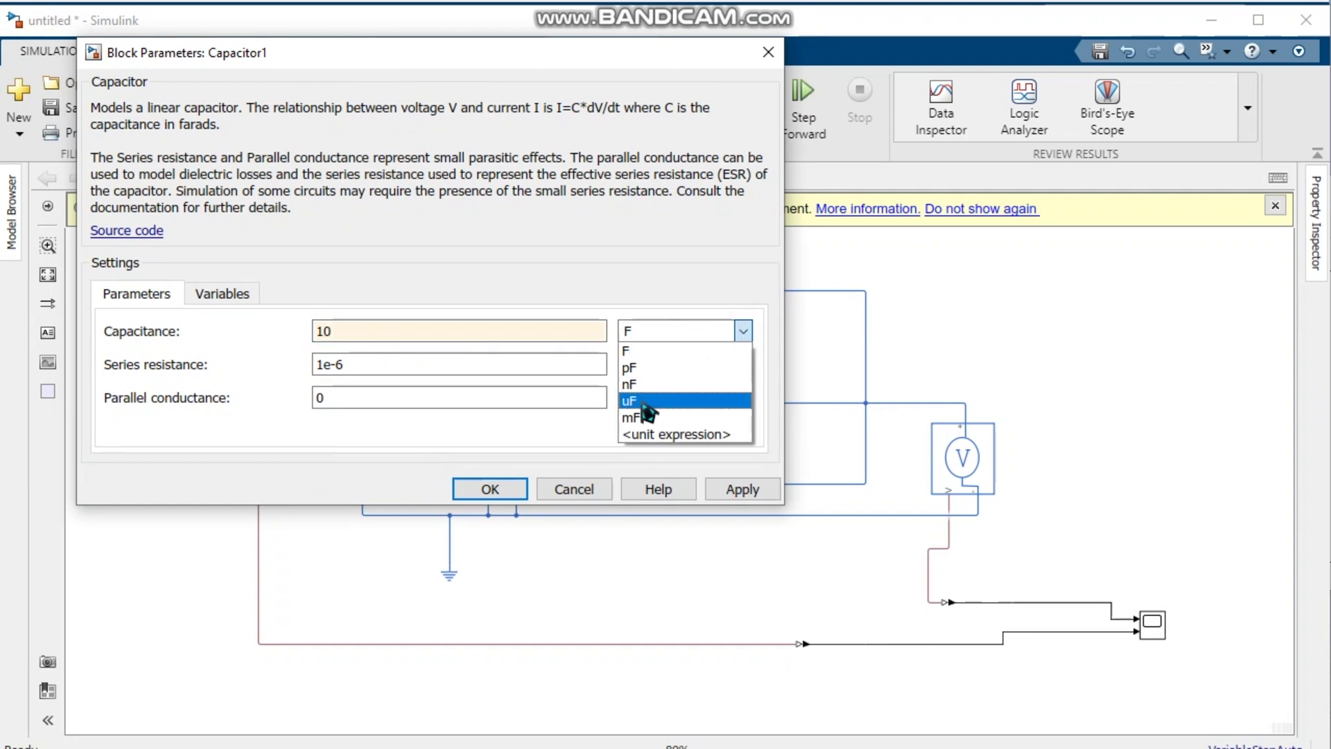
click(648, 400)
click(501, 491)
Set the capacitance of the lower capacitor, connected to the ground line, to 10 uF.
double_click(519, 487)
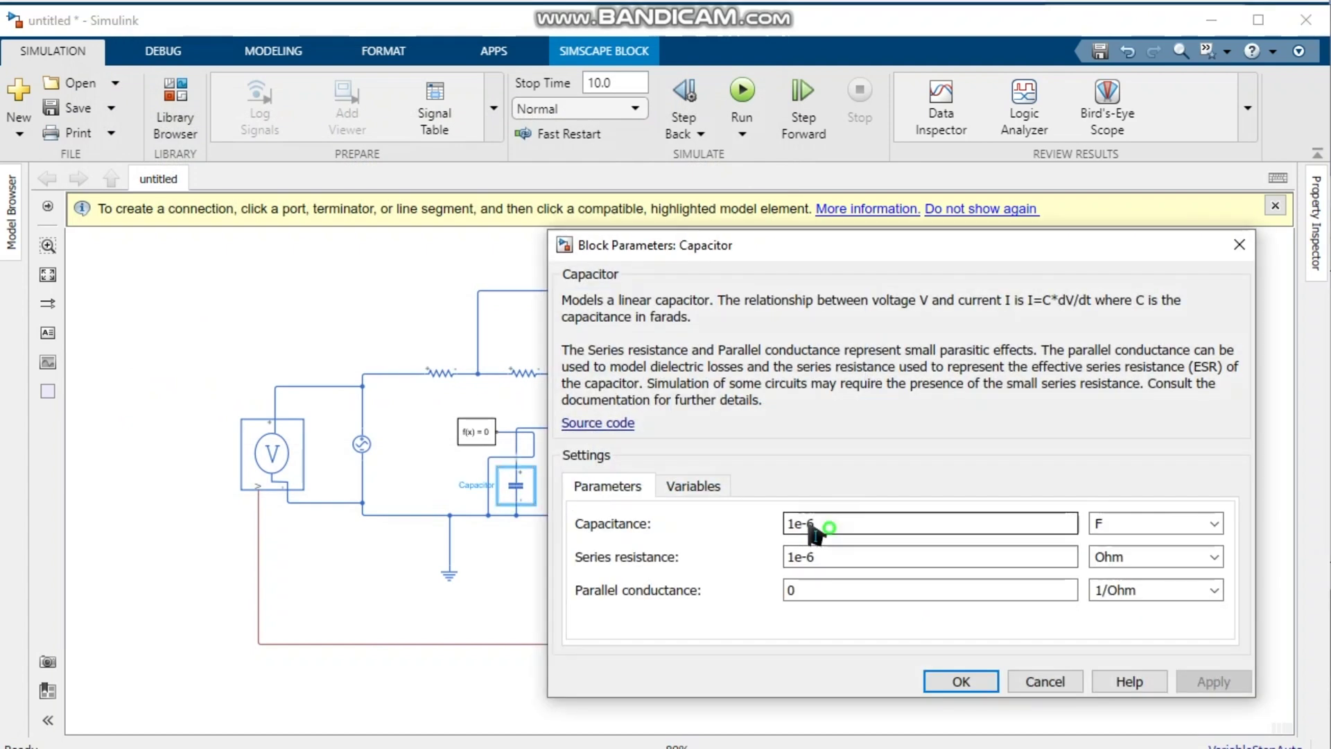
drag(785, 524, 836, 527)
text(10)
click(1171, 524)
click(1213, 524)
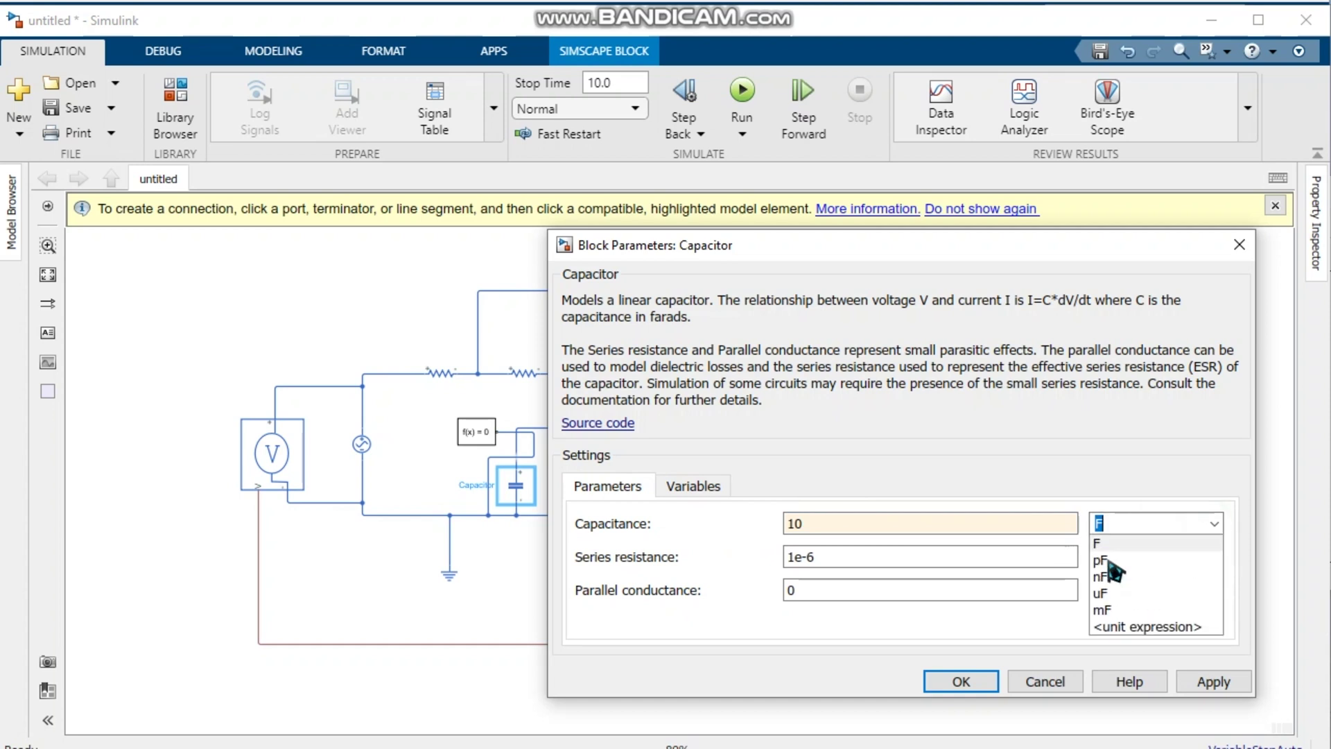
click(1113, 584)
click(977, 683)
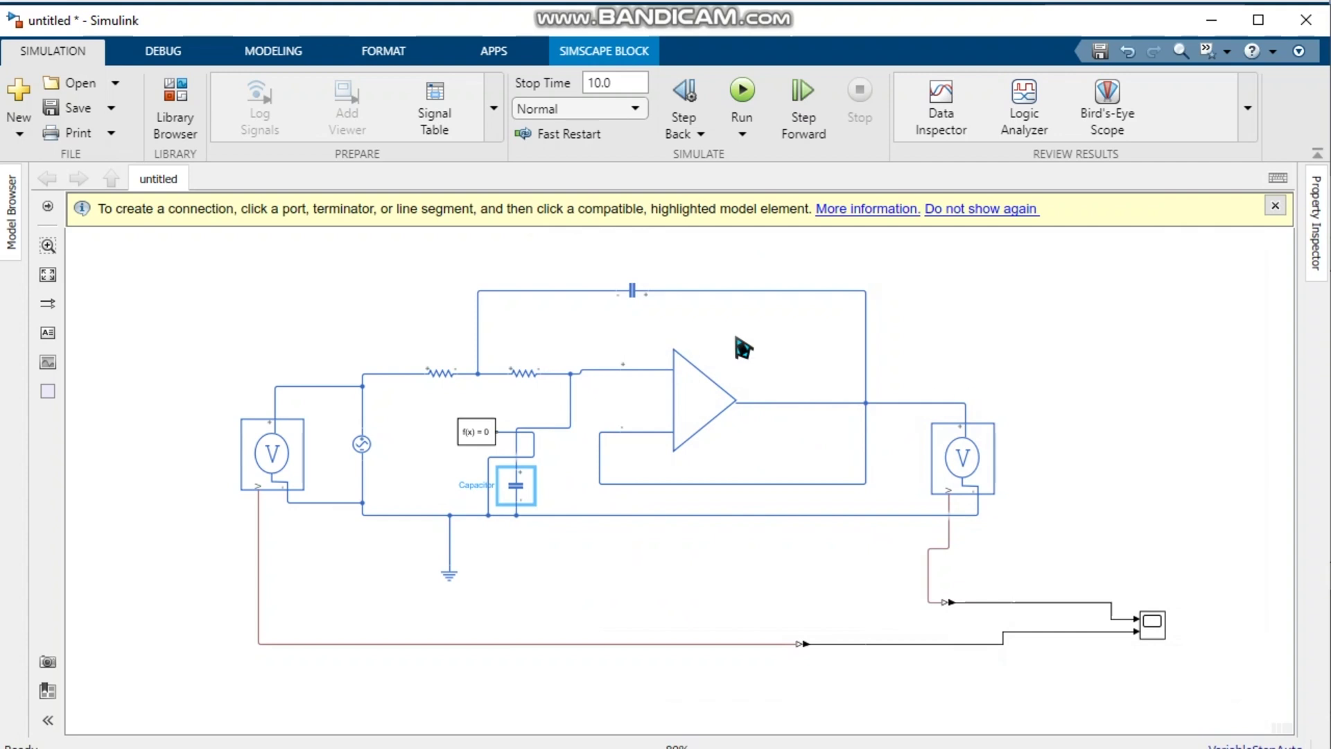
Deselect the capacitor and run the simulation of the circuit.
click(672, 563)
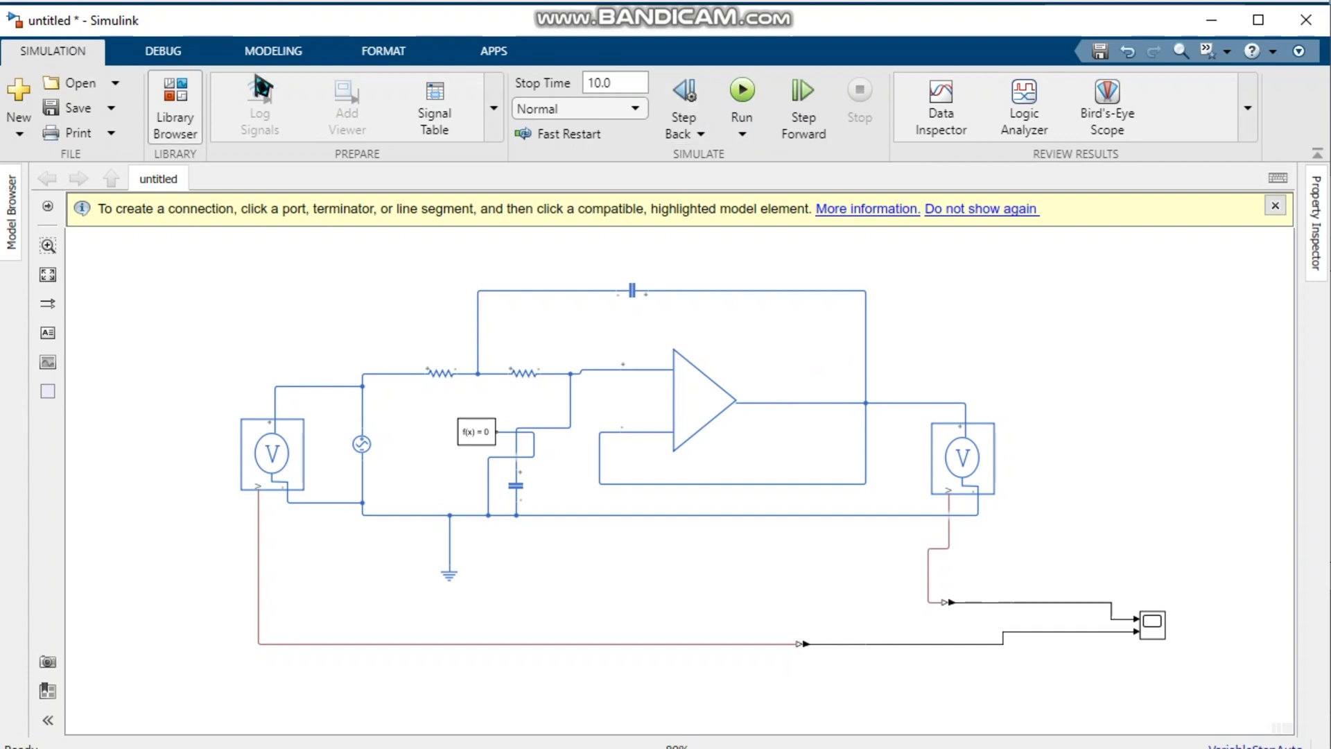
click(743, 104)
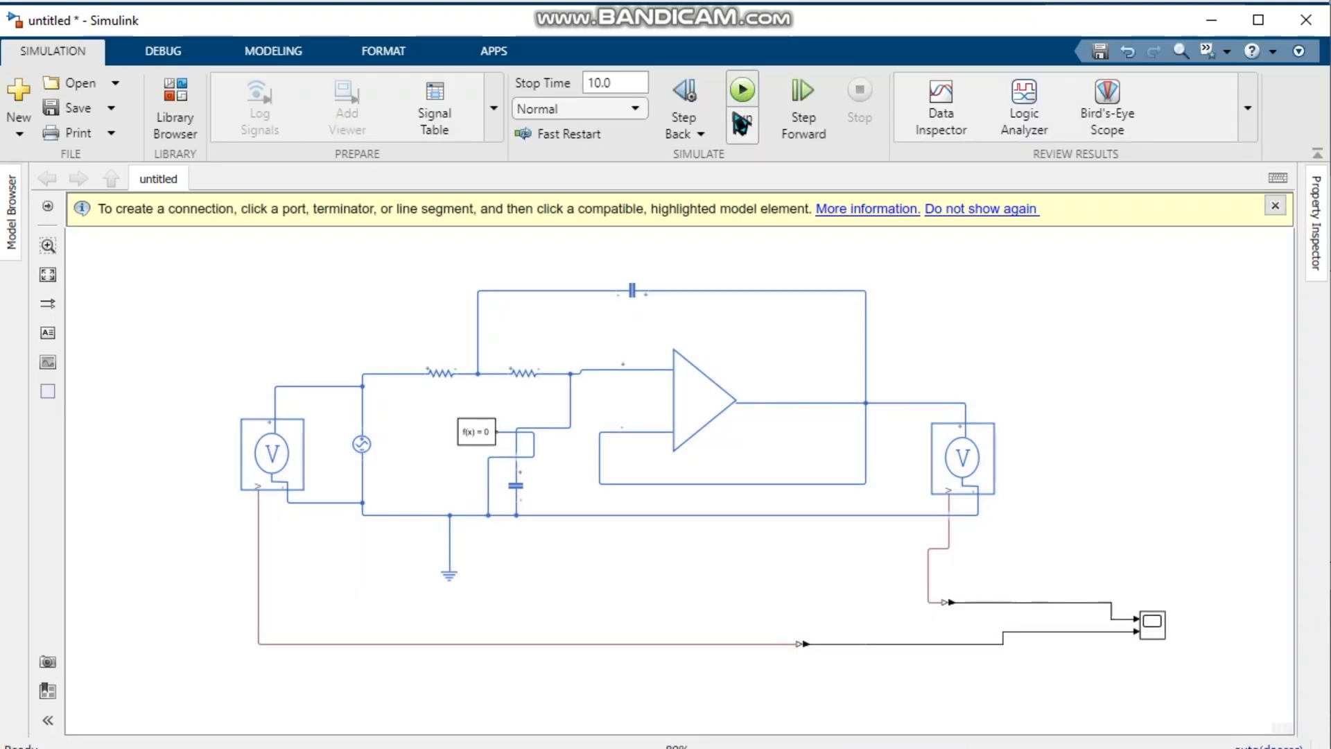
Run the circuit simulation and open the Scope to examine the voltage waveforms.
click(737, 103)
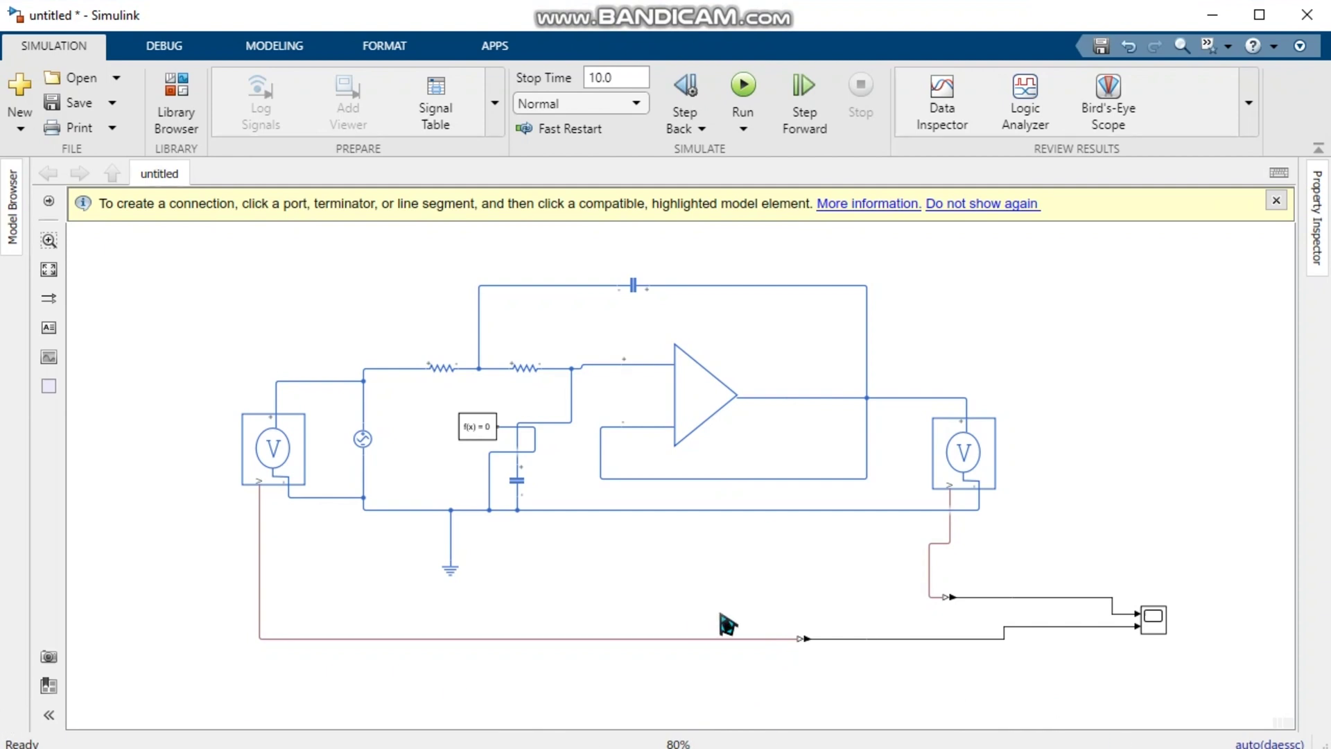
double_click(1152, 618)
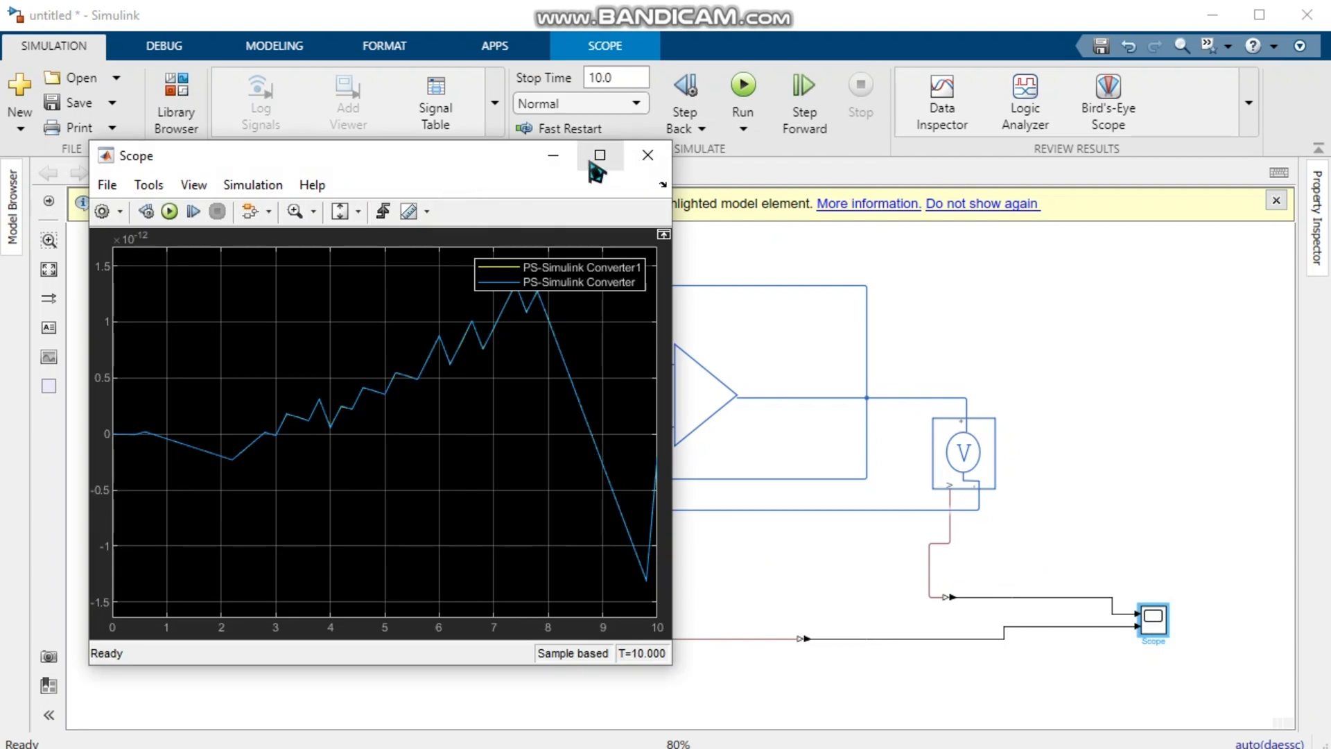
click(598, 172)
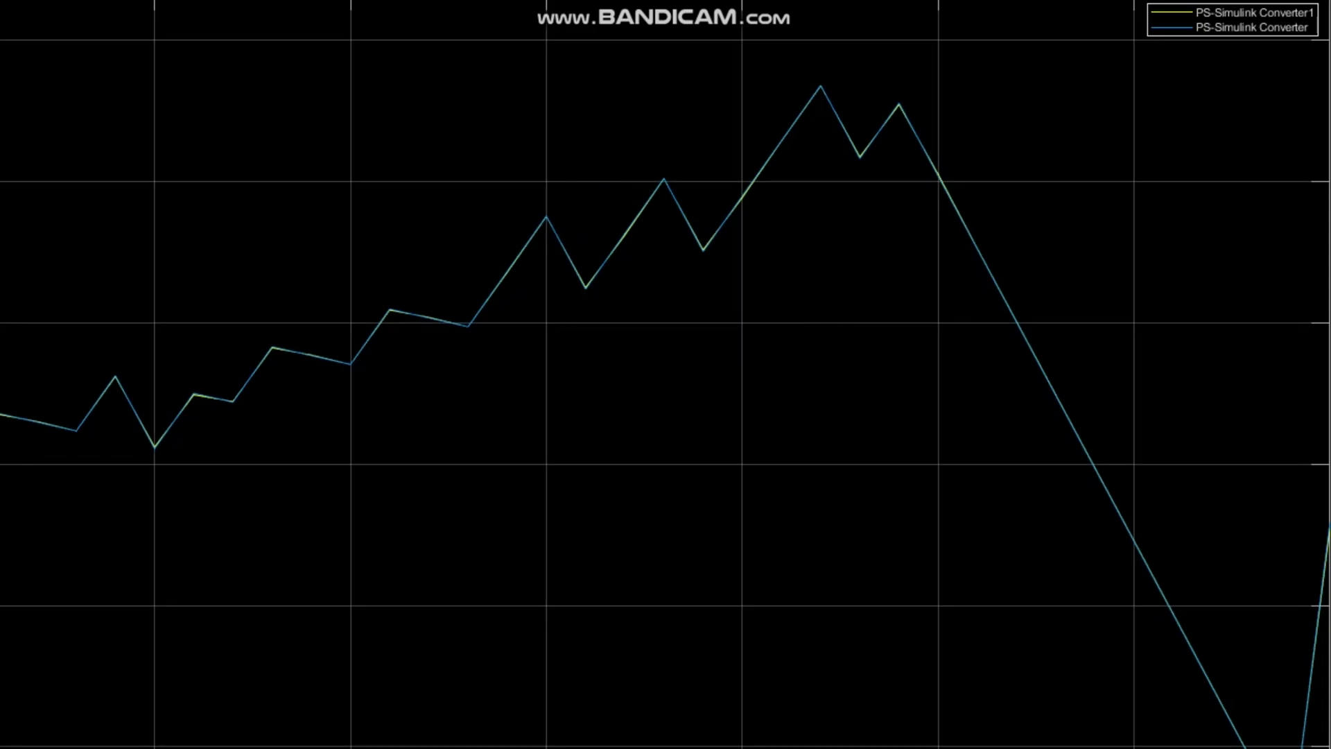
drag(332, 2, 546, 83)
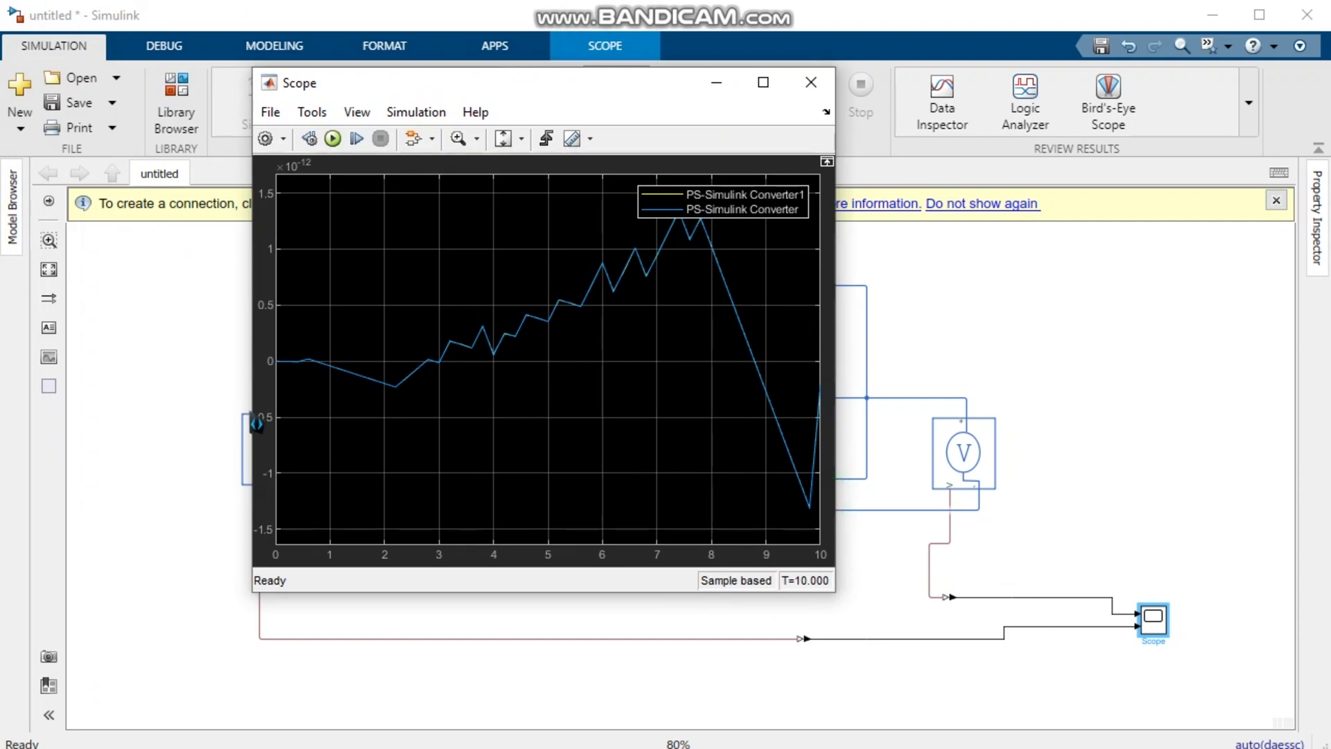
drag(526, 83, 534, 132)
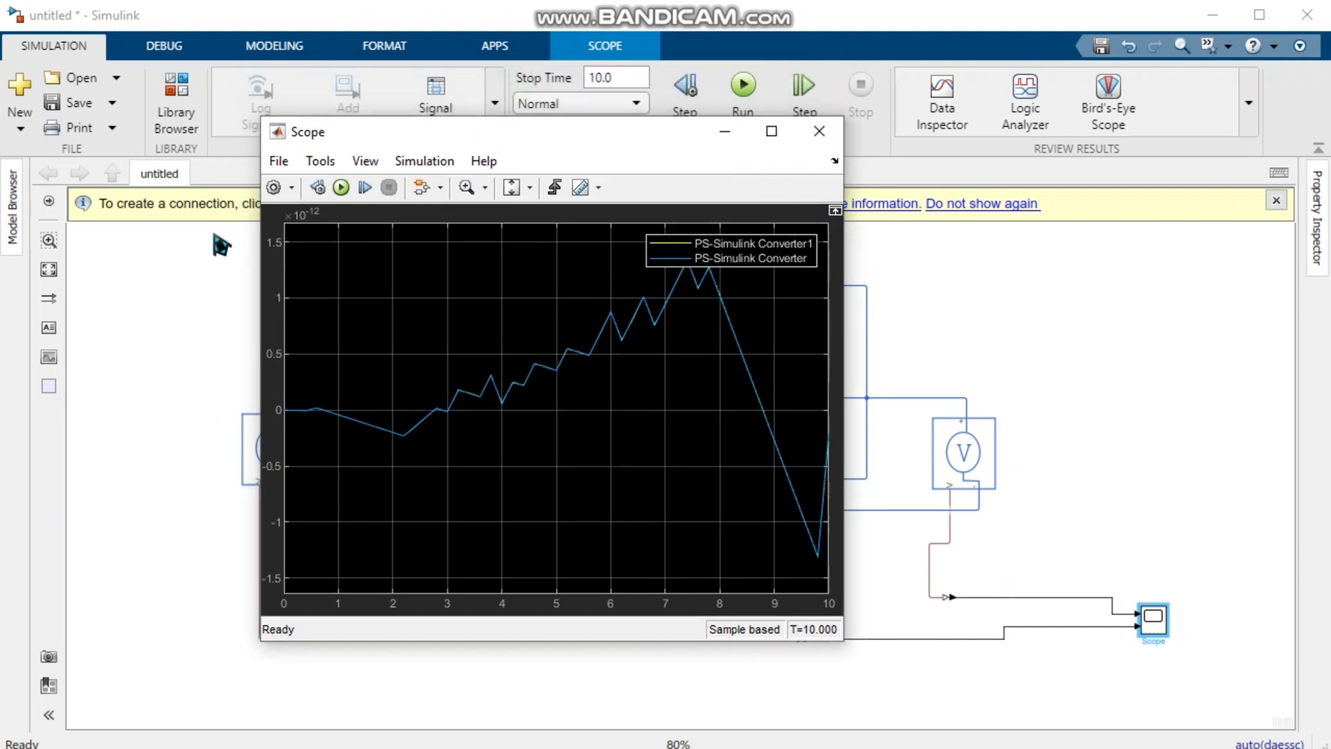
Hide the Scope's legend and show it again, closing the Scope when done.
click(276, 189)
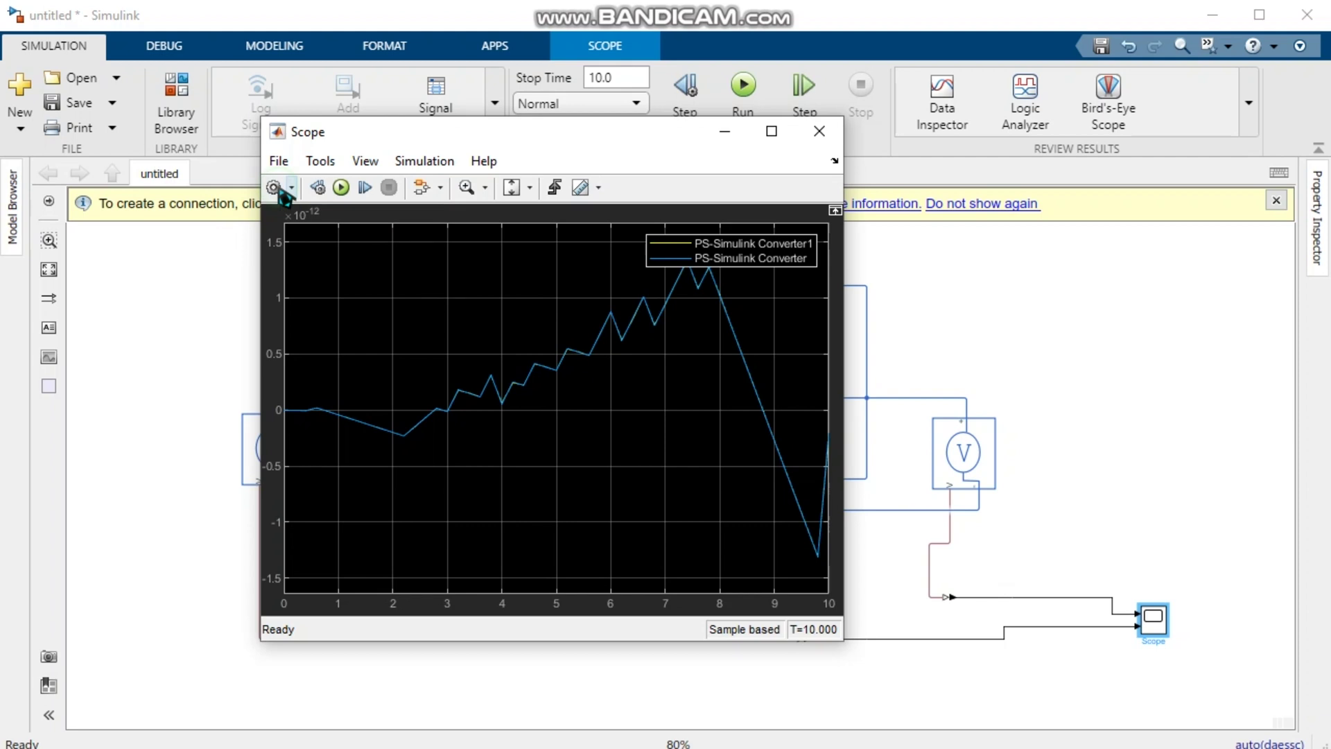
click(545, 269)
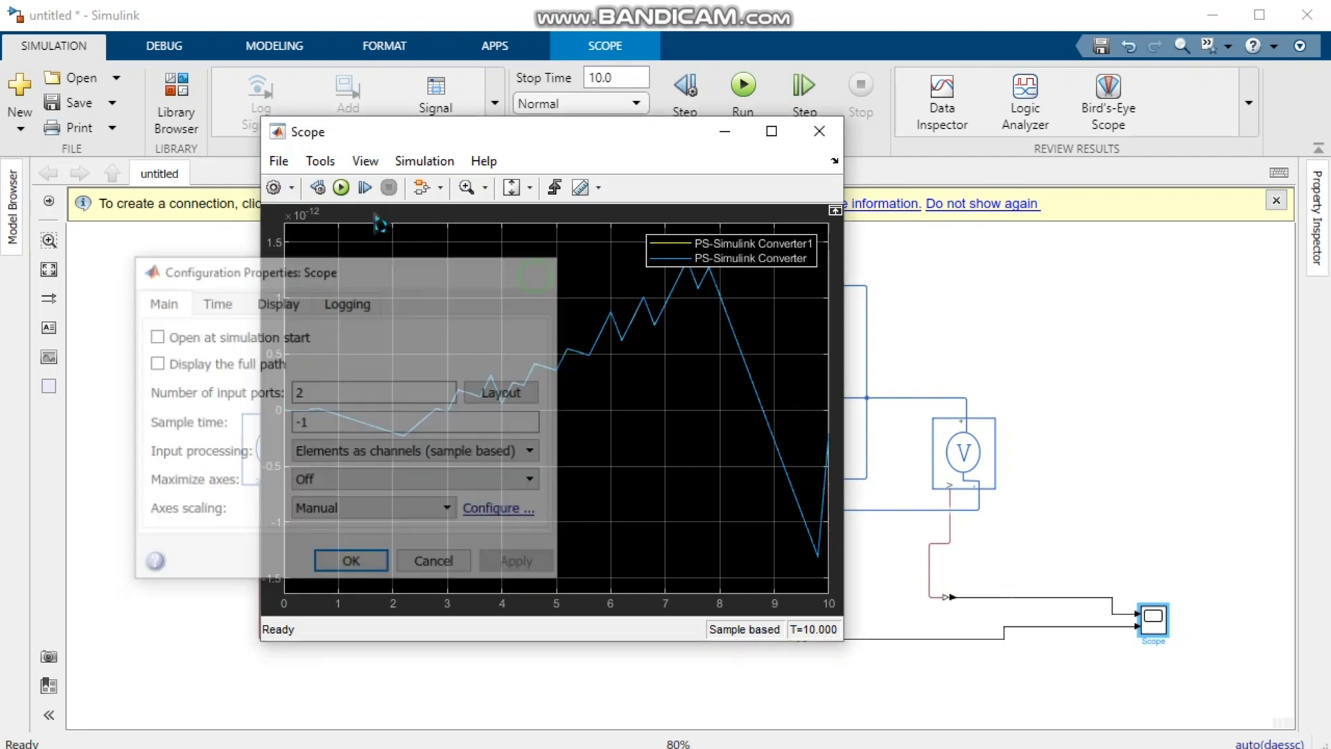
click(290, 188)
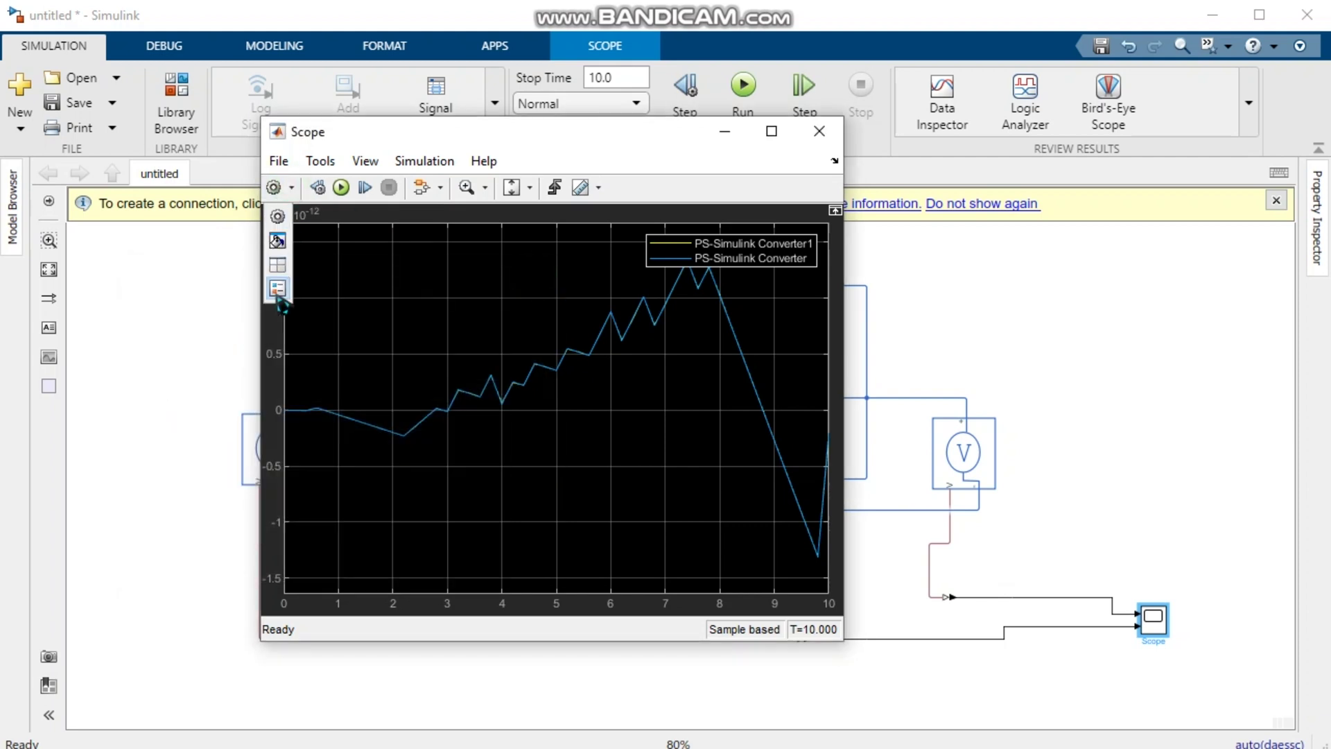
click(278, 290)
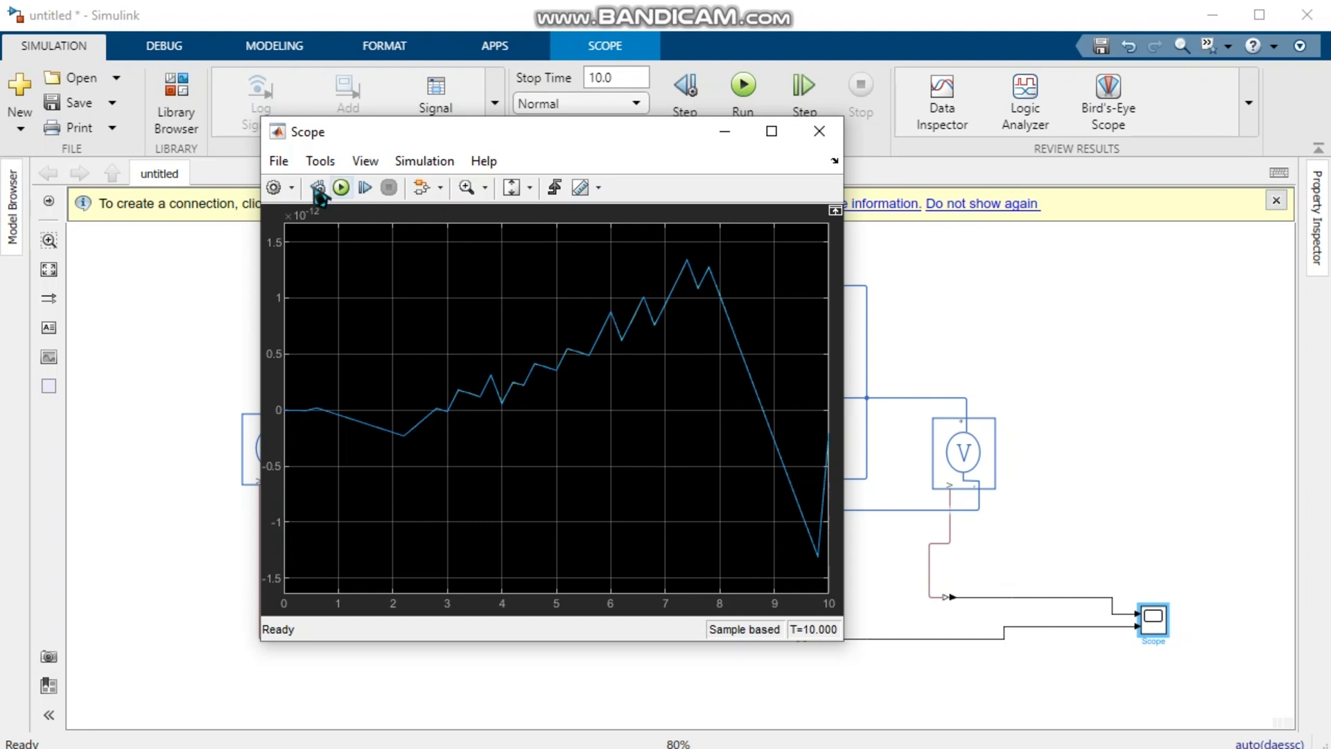
click(290, 187)
click(278, 289)
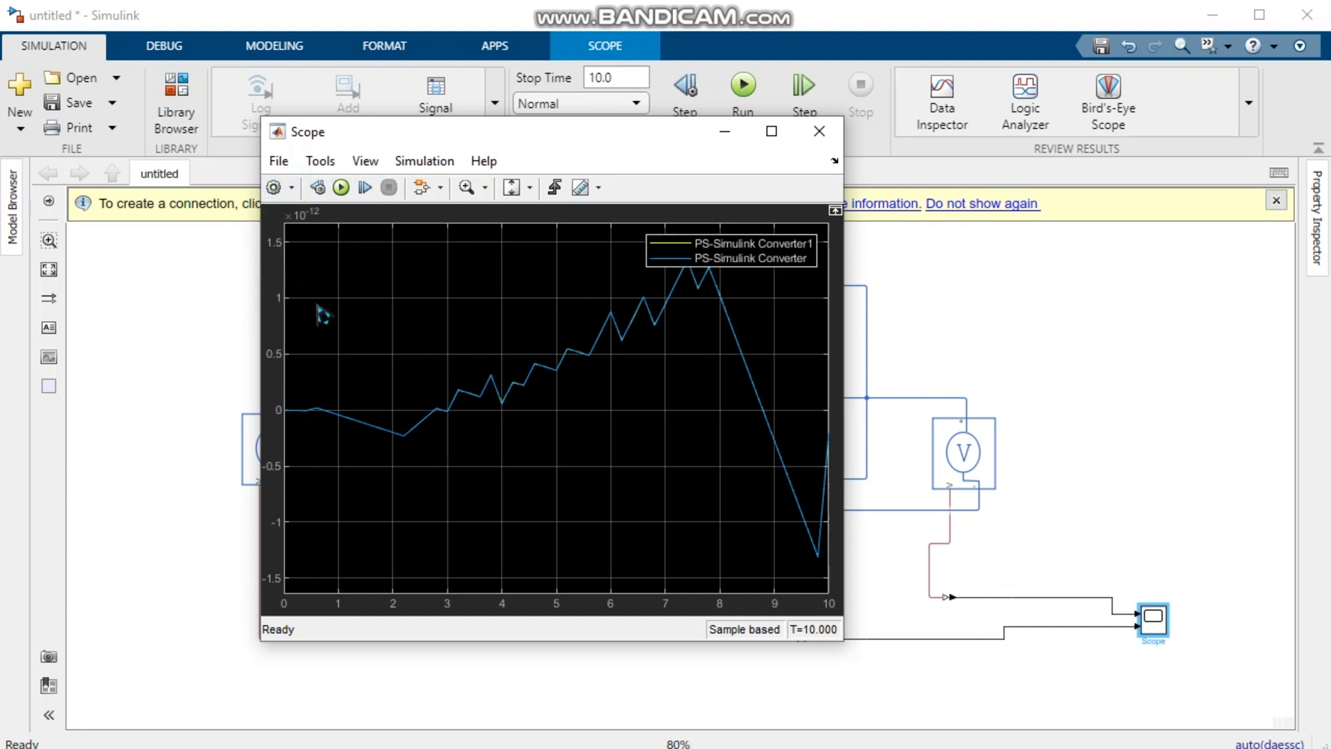
click(818, 132)
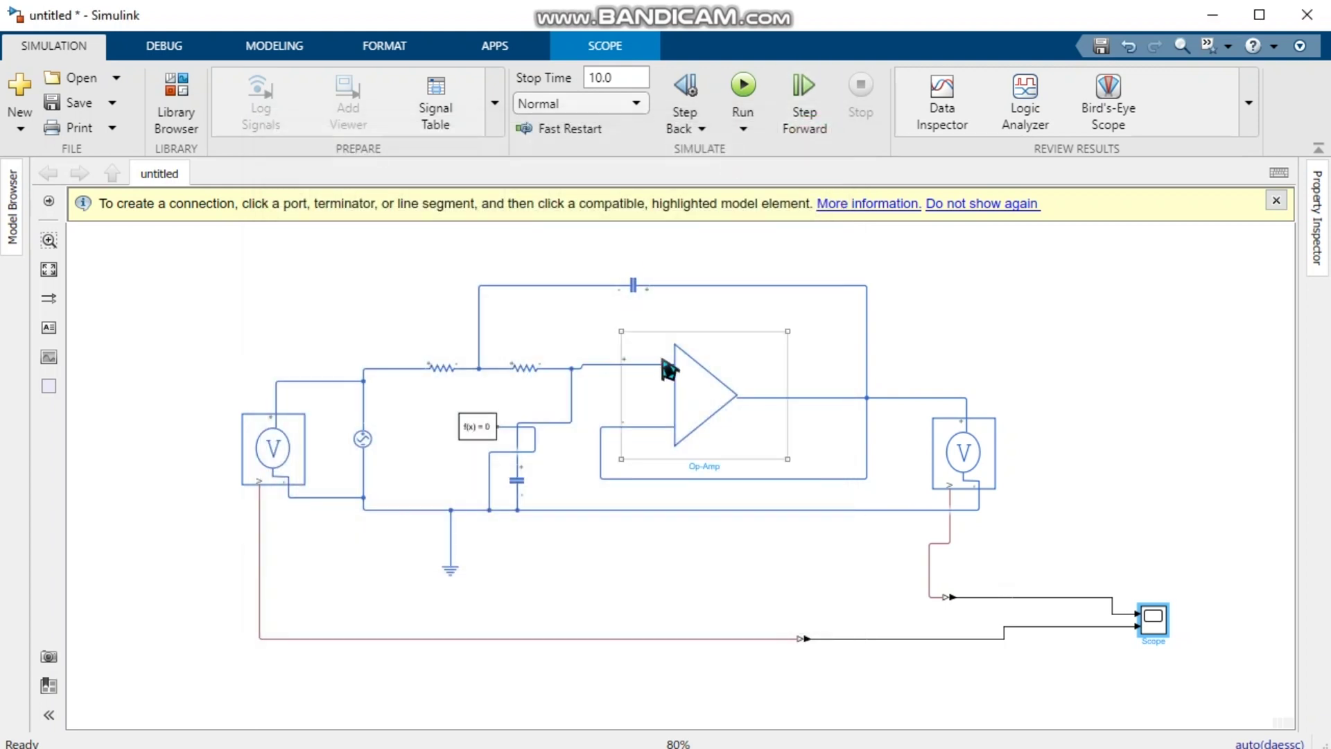
Set the model's solver to ode45 (Dormand-Prince) with a maximum step size of 0.0001.
double_click(667, 371)
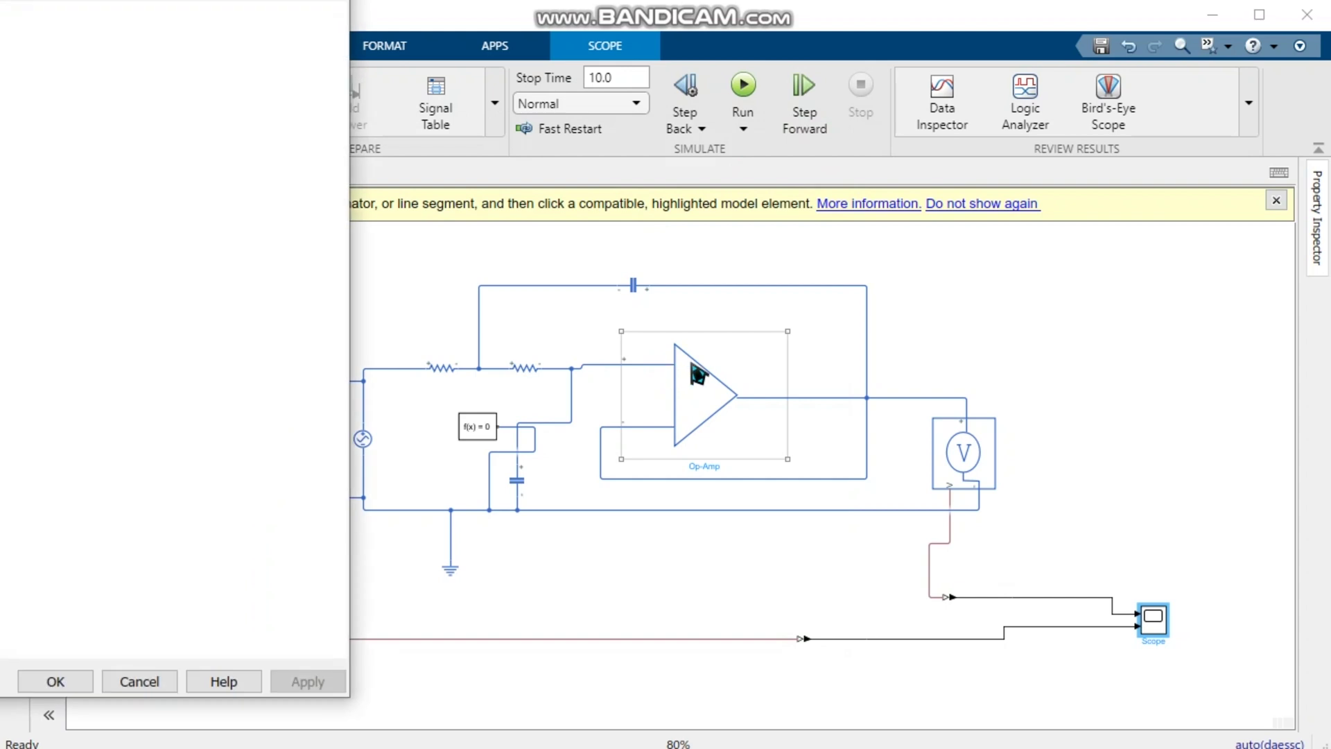
drag(420, 98, 463, 30)
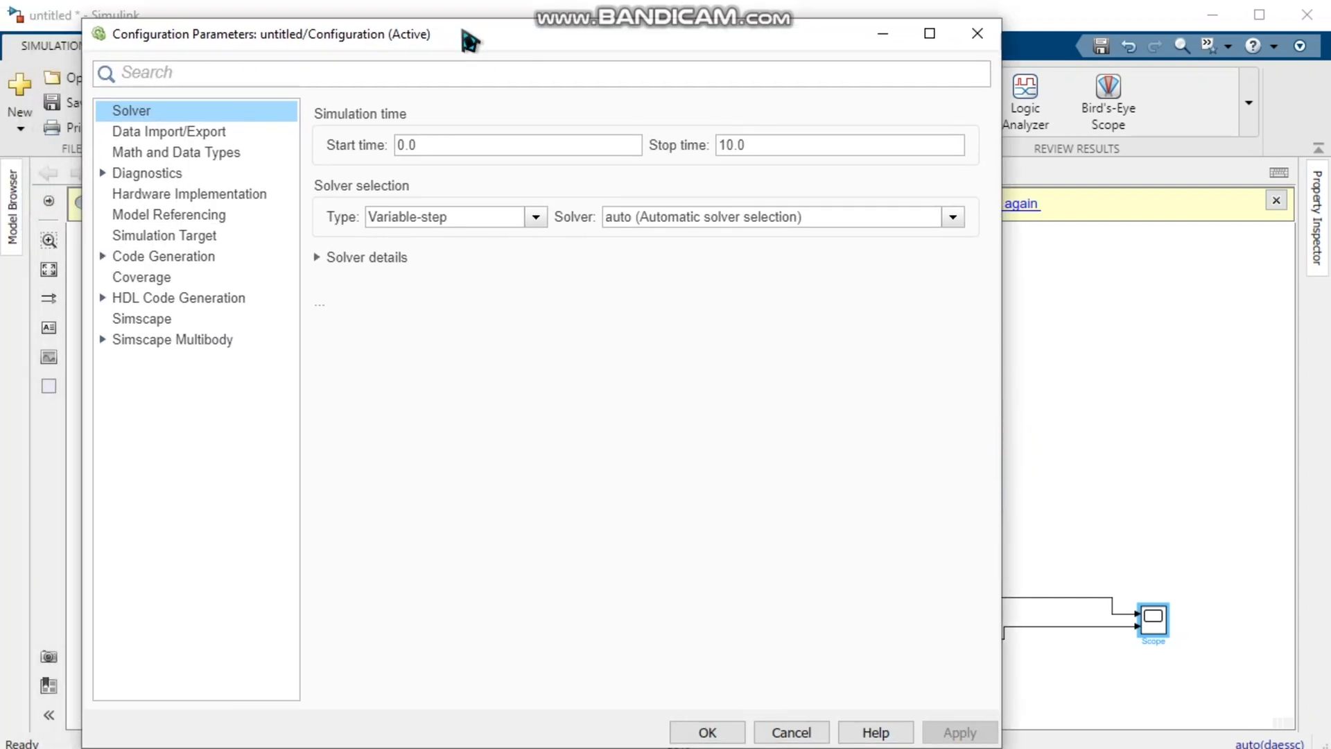
click(953, 216)
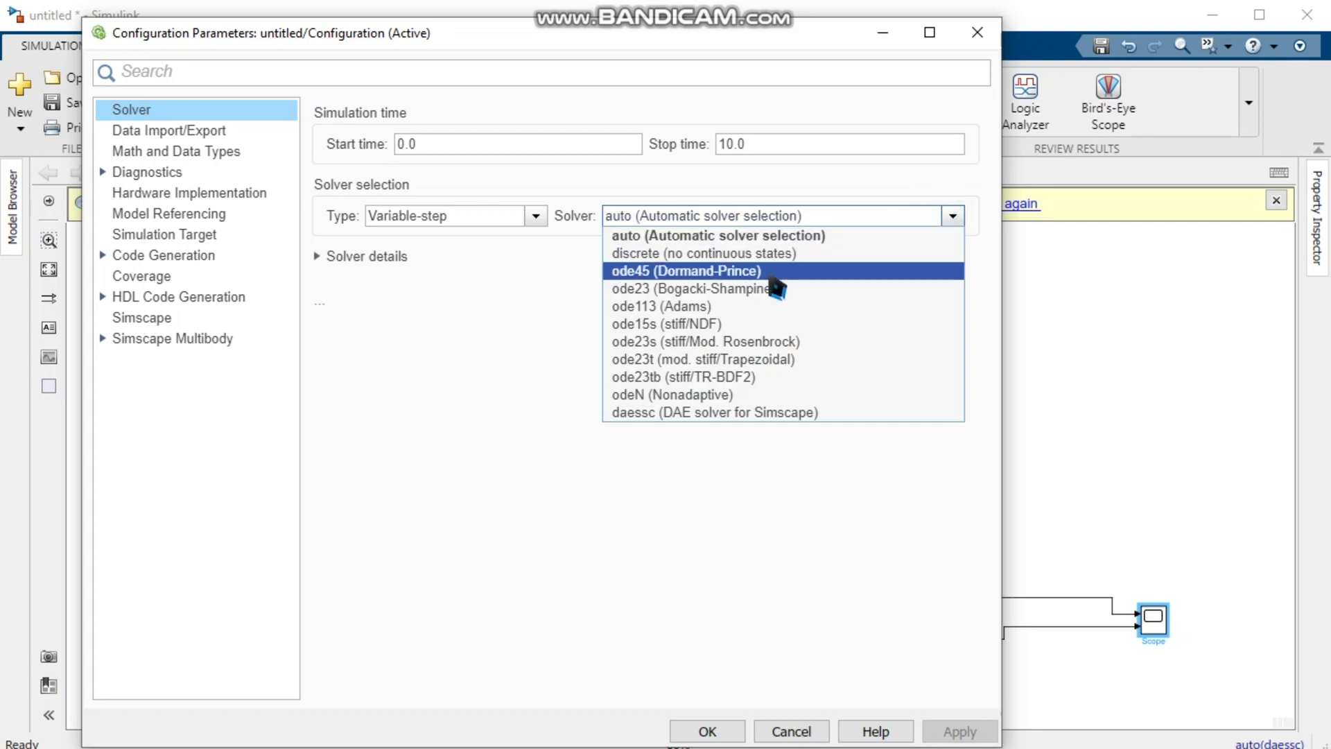
click(769, 272)
click(321, 259)
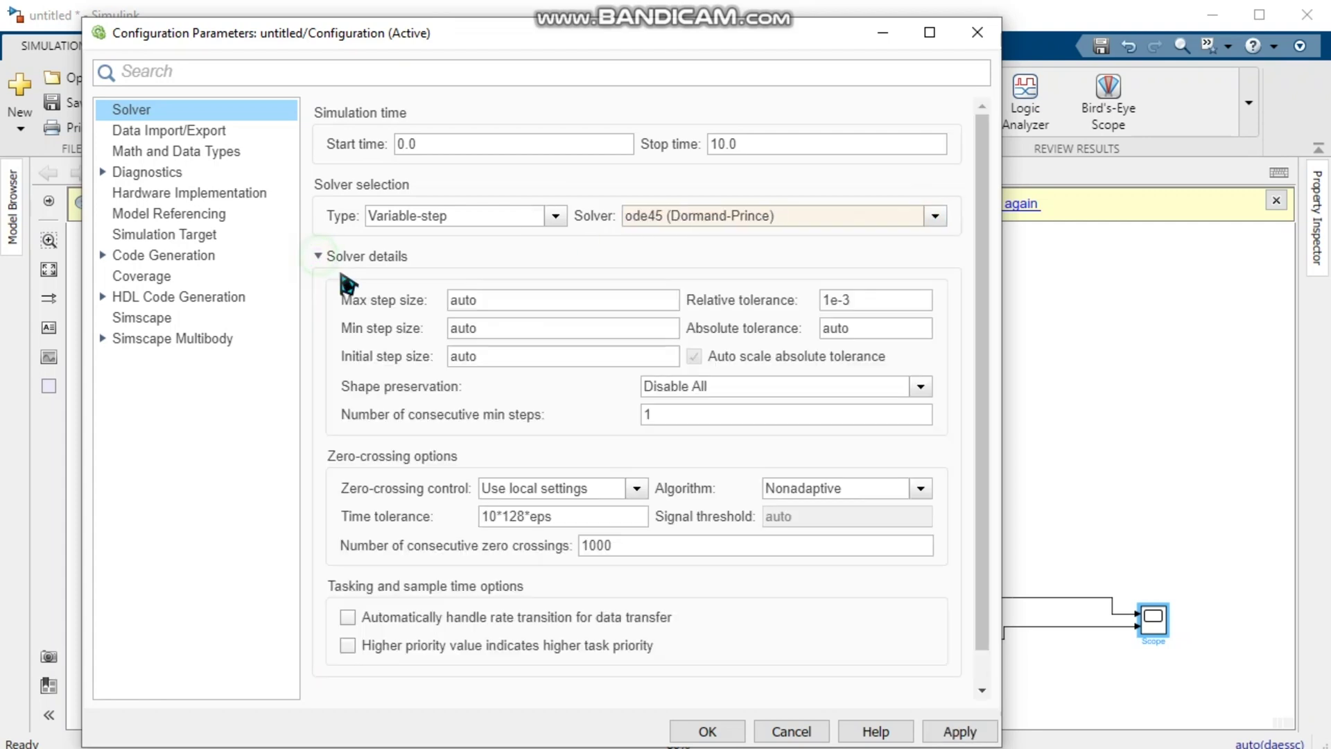
drag(512, 302, 457, 301)
text(0.0001)
click(707, 732)
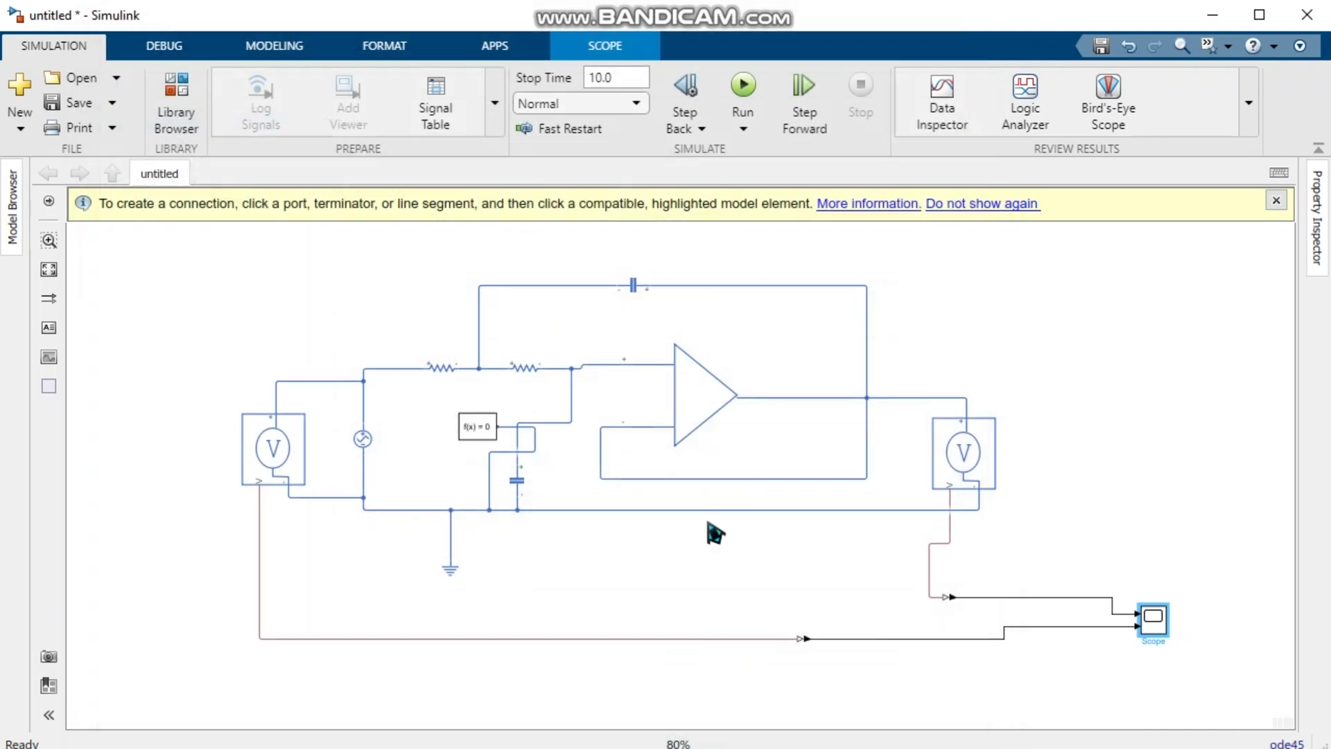
Rerun the simulation with the new solver settings and open the Scope to view the waveforms.
double_click(1154, 624)
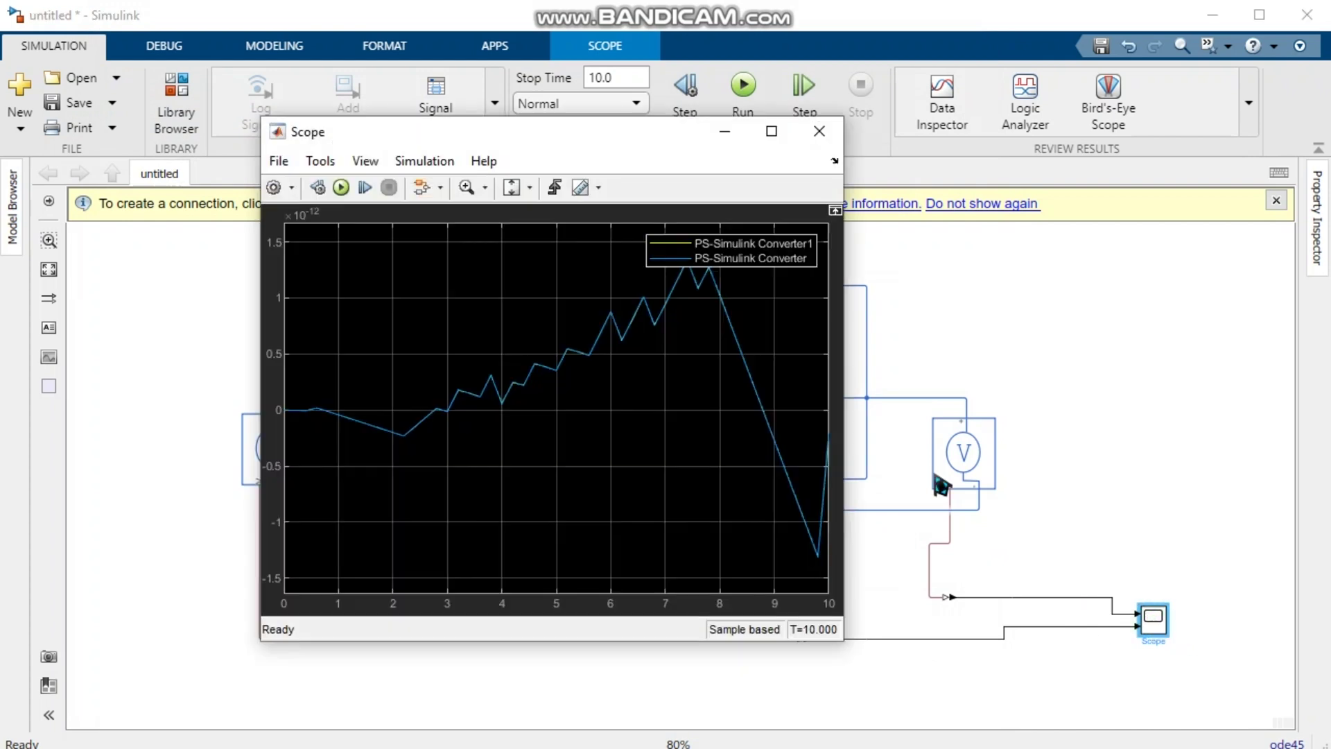
drag(597, 138, 638, 139)
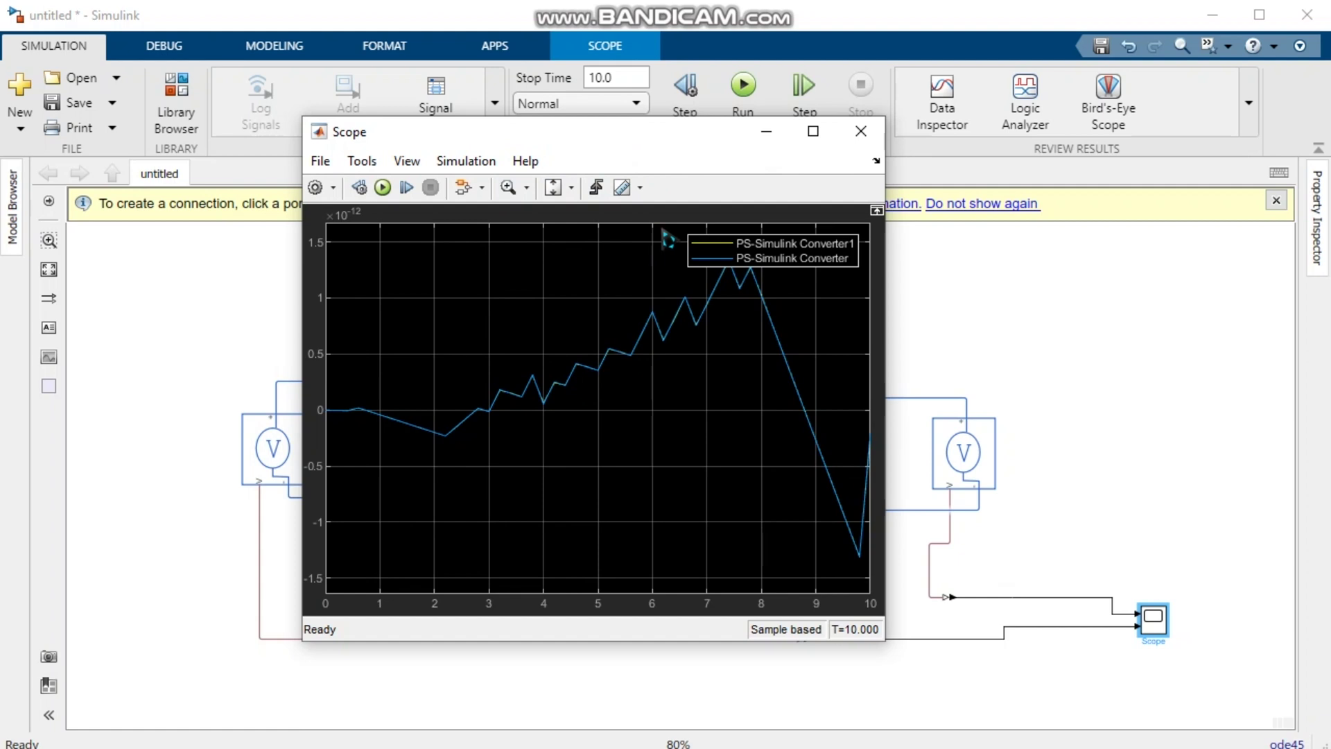
click(861, 131)
click(743, 86)
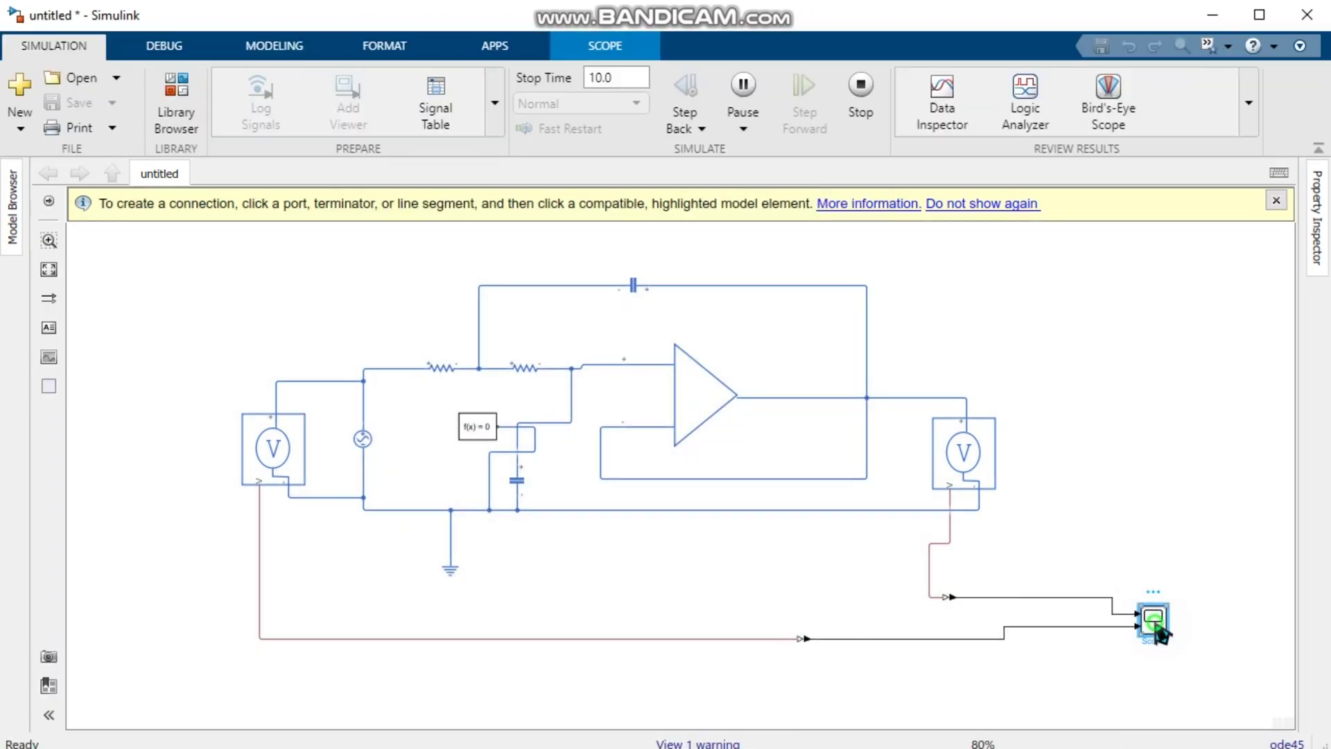
double_click(1153, 618)
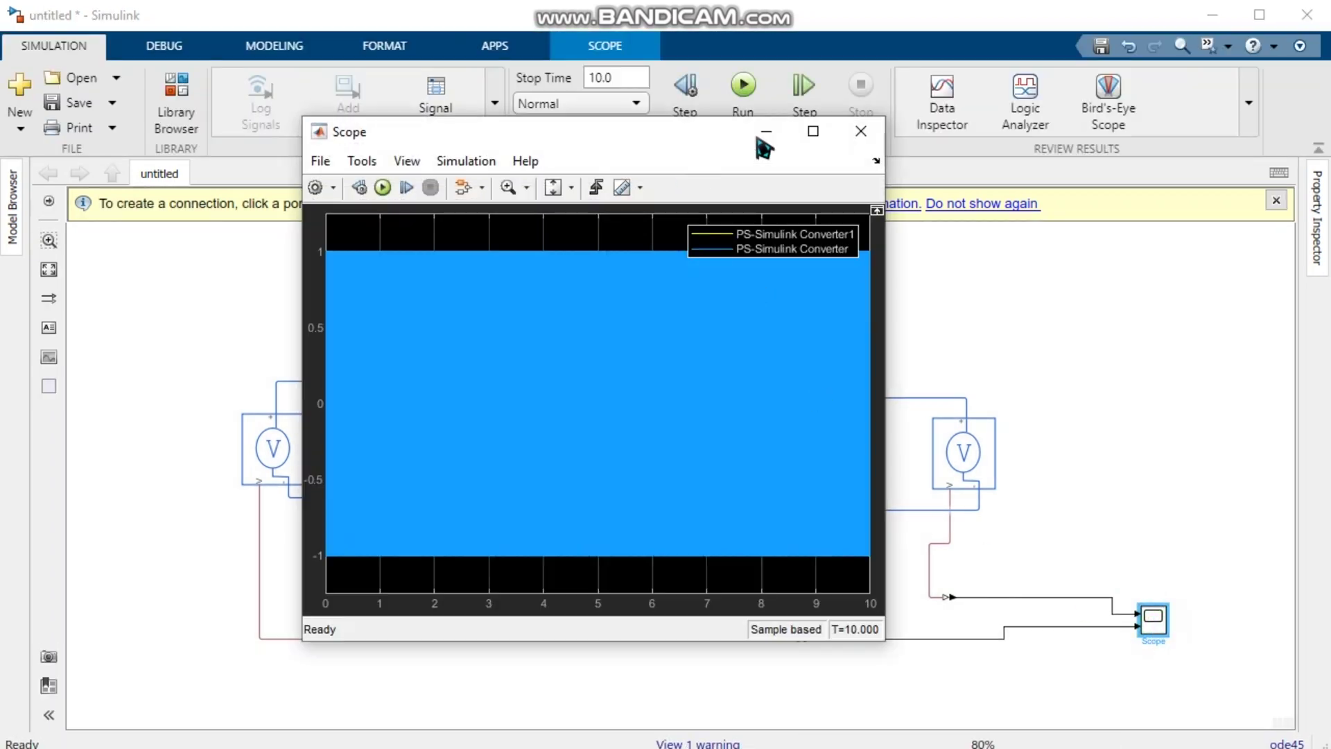
drag(618, 133, 690, 134)
Arrange the Scope layout as two stacked displays, one for each converter signal.
click(644, 189)
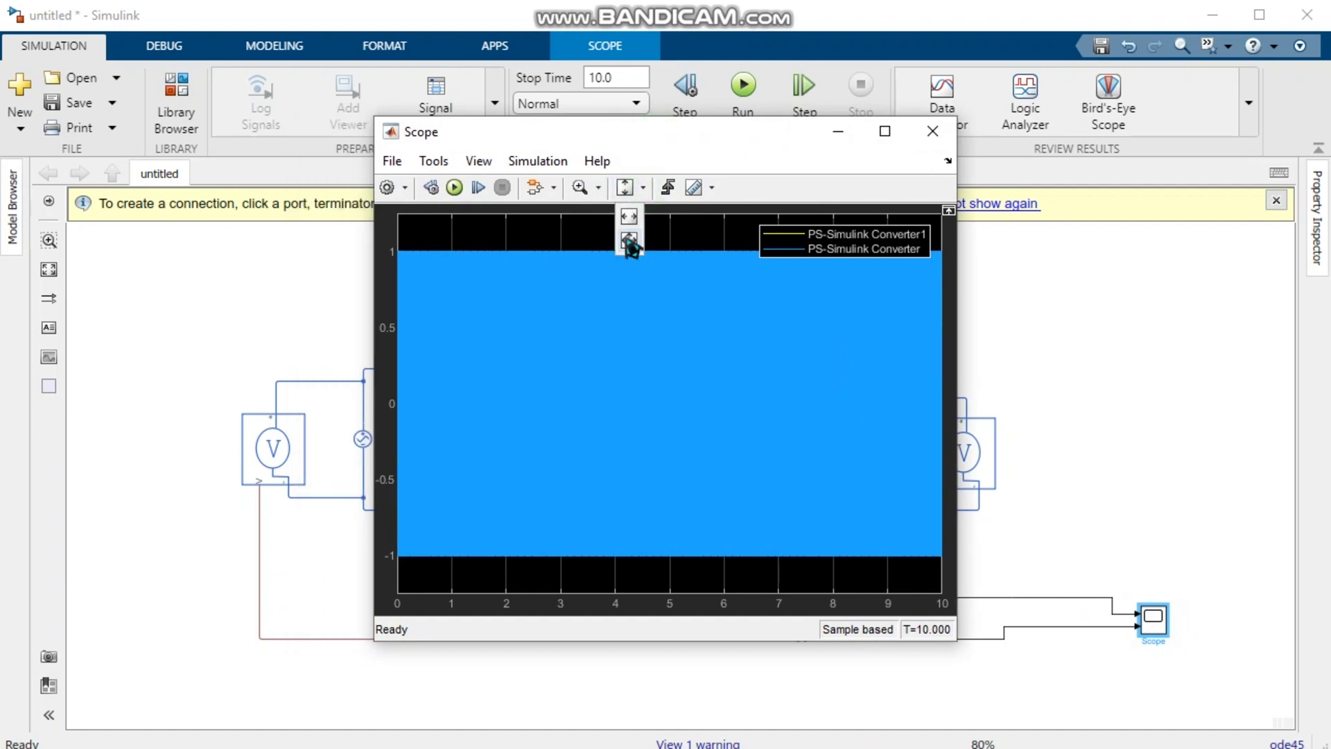
click(629, 217)
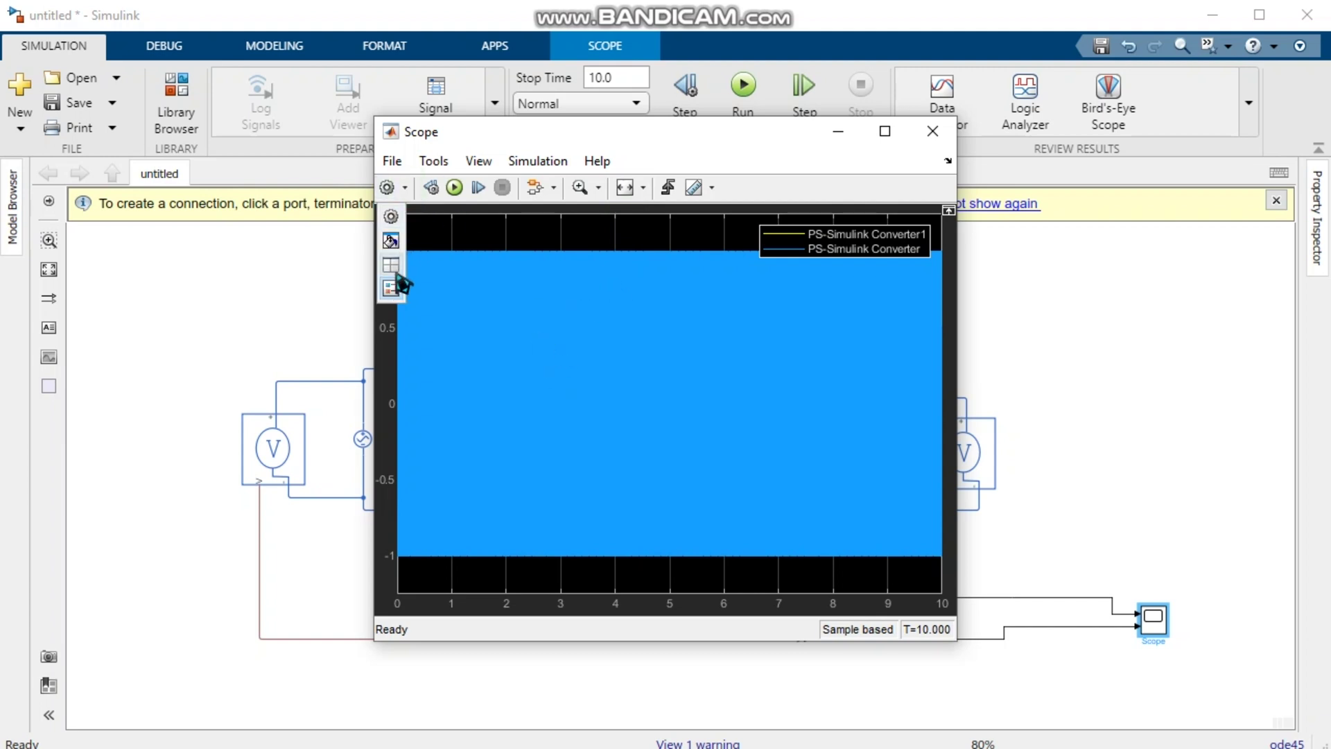
click(391, 266)
click(419, 326)
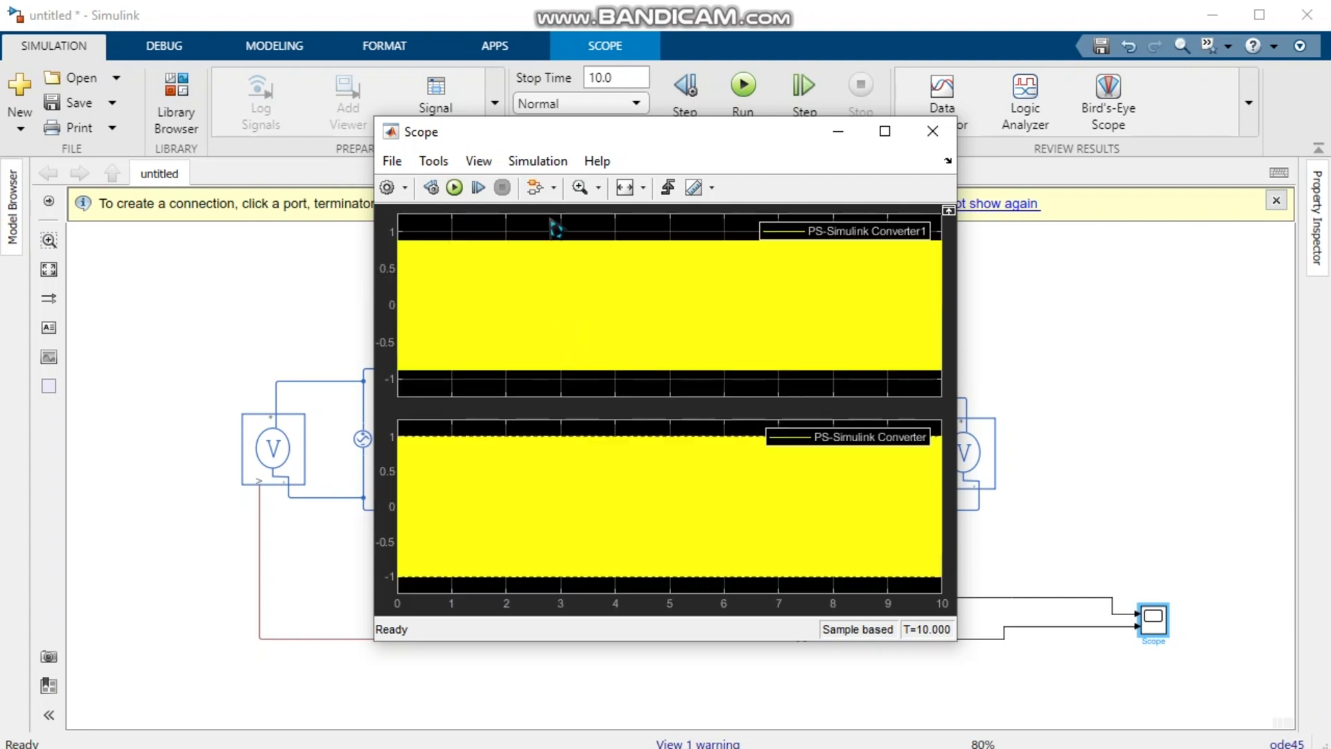
Enlarge the Scope and zoom both displays along the time axis to about 1.81 to 2.1 s to examine the sine waves.
click(638, 190)
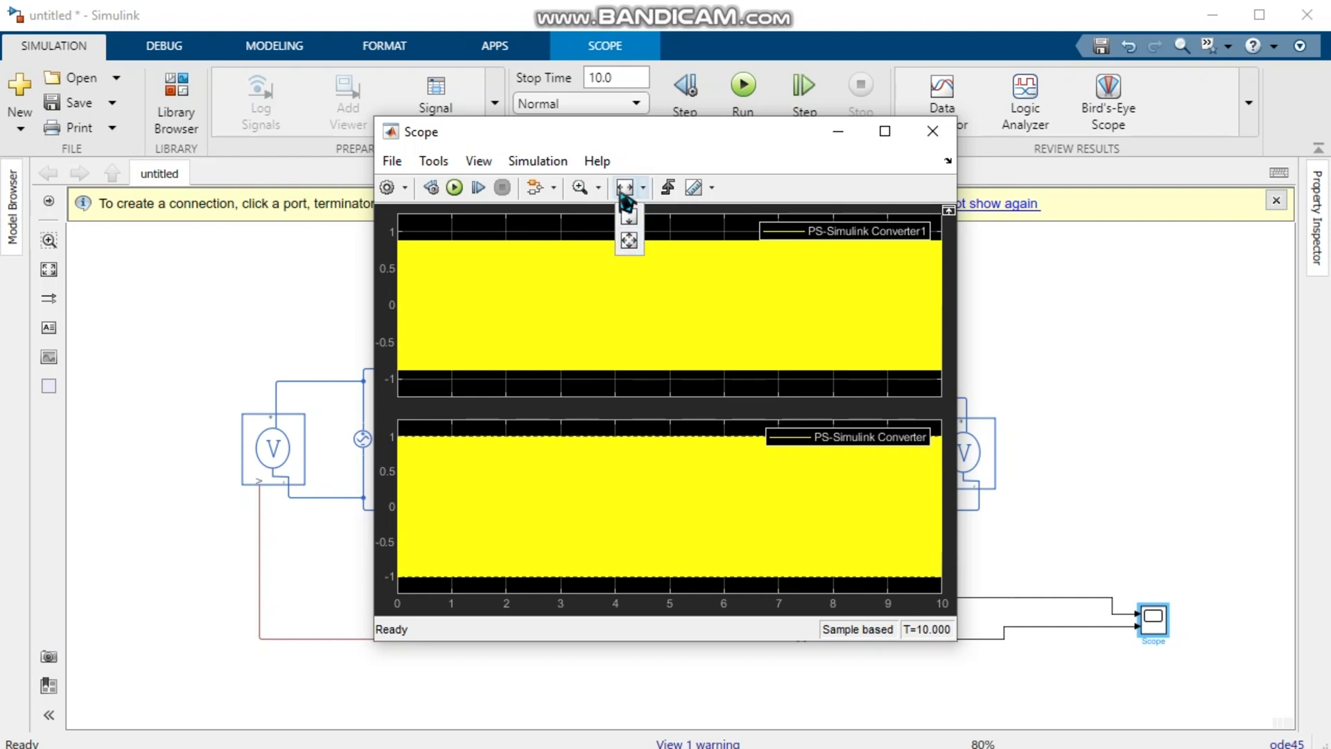
click(629, 217)
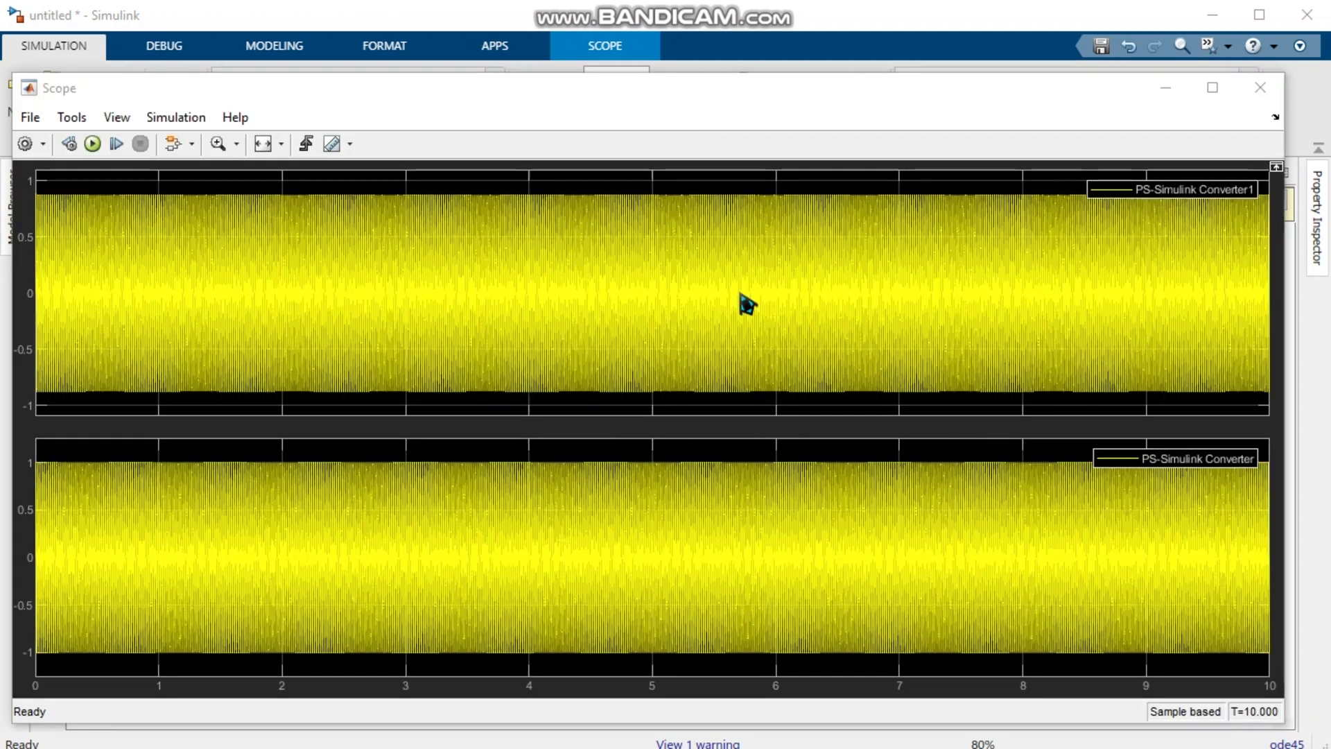
click(262, 144)
click(269, 306)
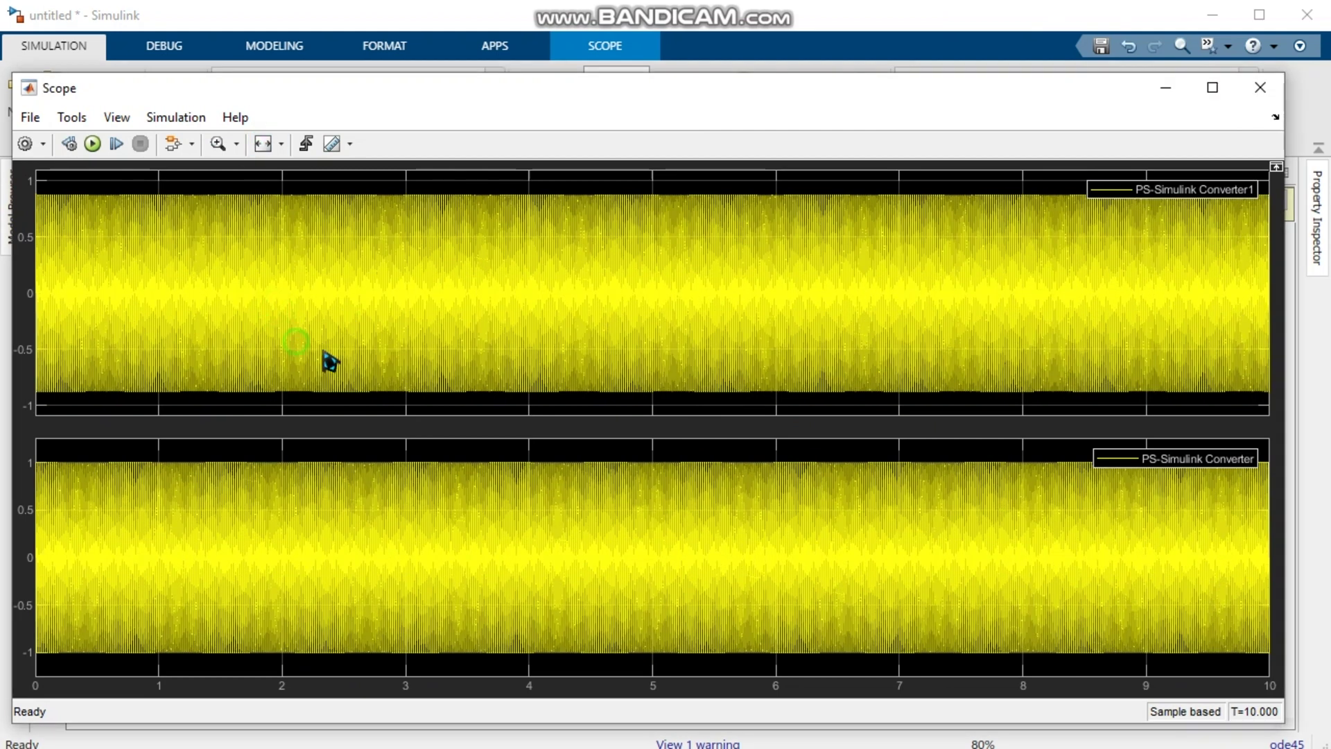
click(235, 143)
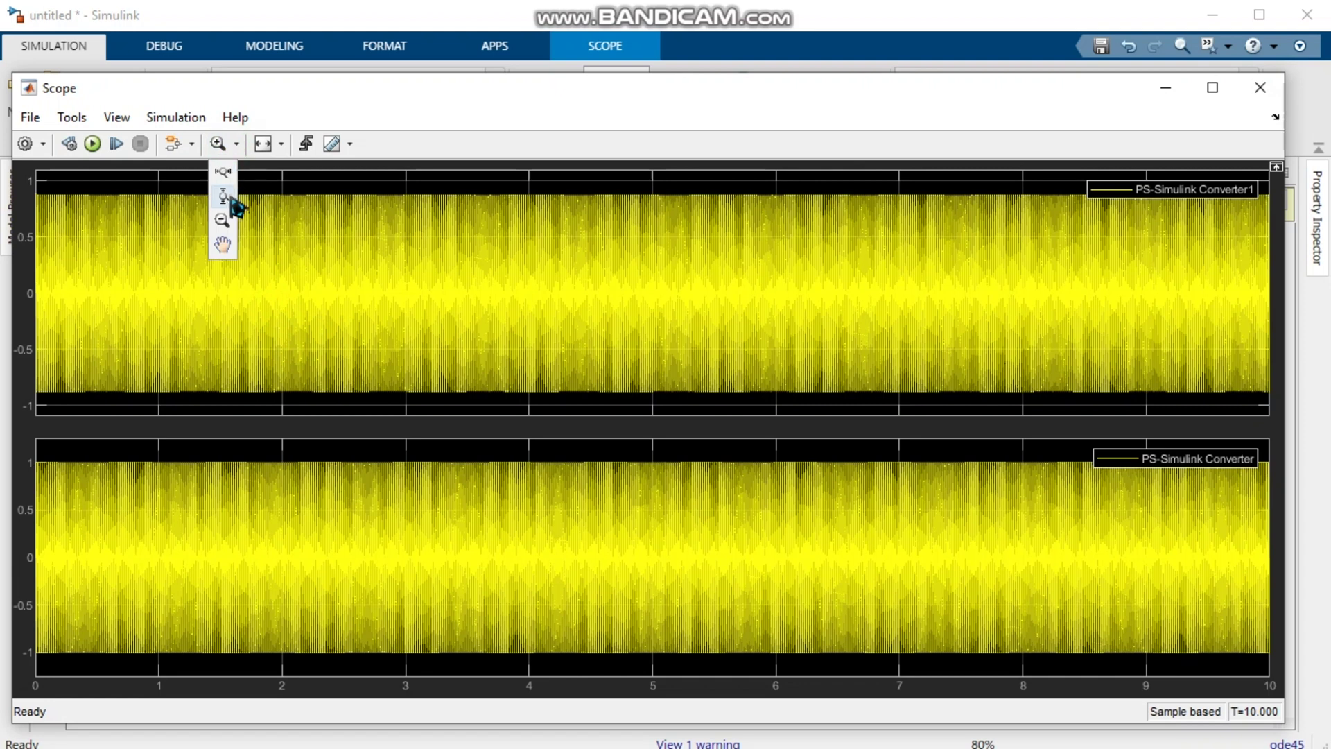
click(228, 179)
drag(258, 270, 295, 274)
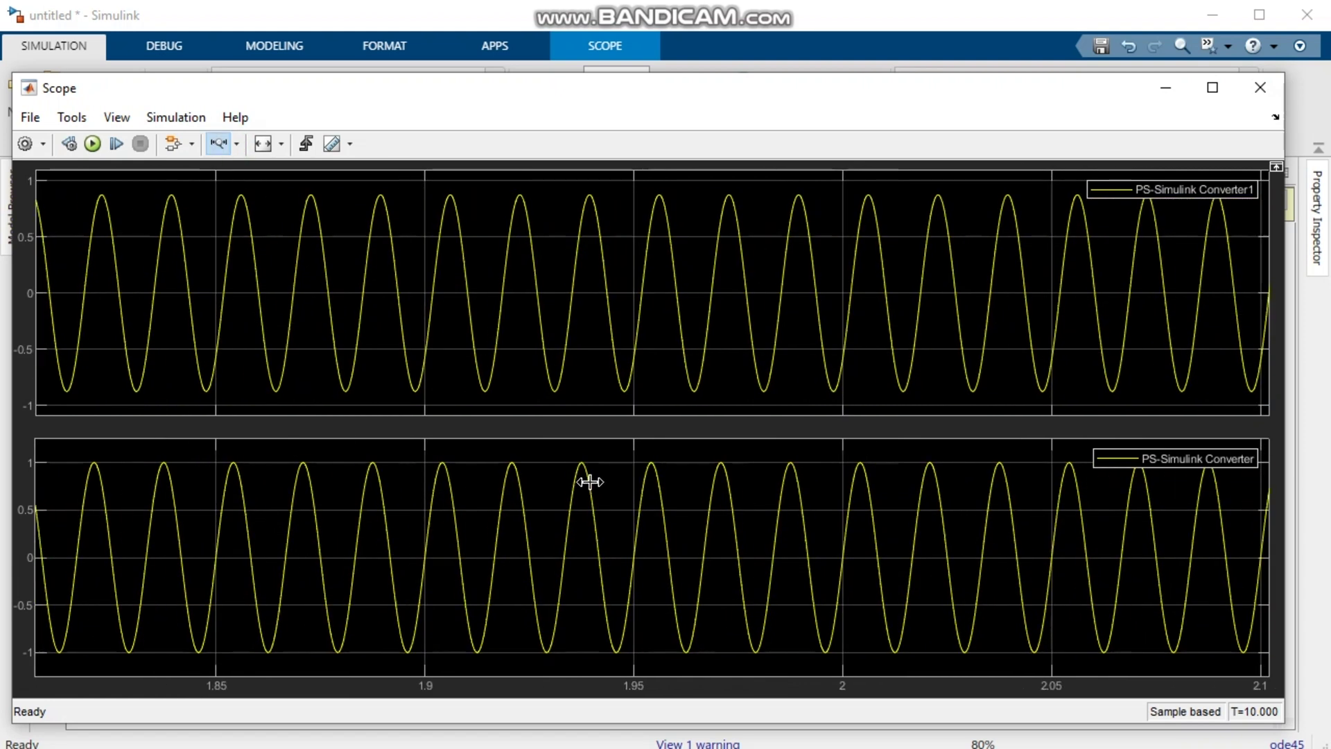
click(749, 446)
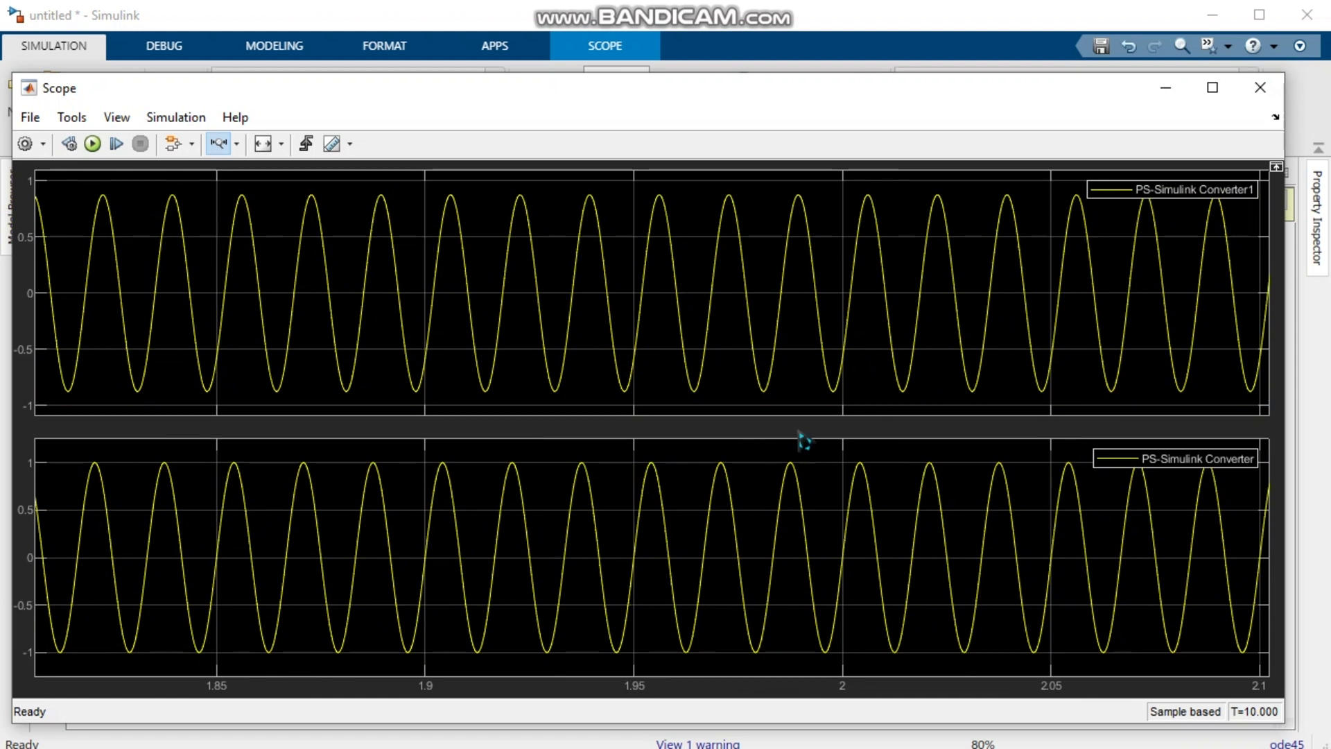
click(1153, 196)
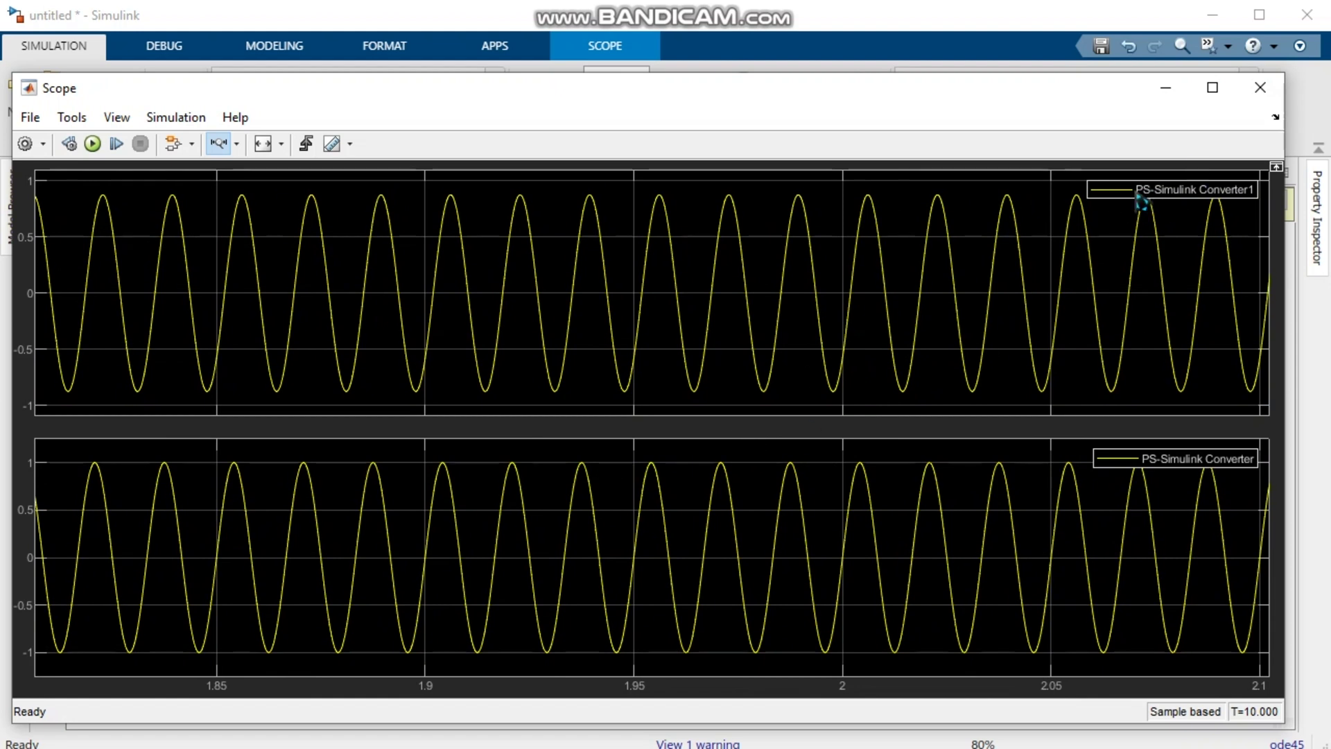
Fit the full signals back into view and zoom the upper display vertically to about 0.09 to 0.4.
click(280, 145)
click(268, 196)
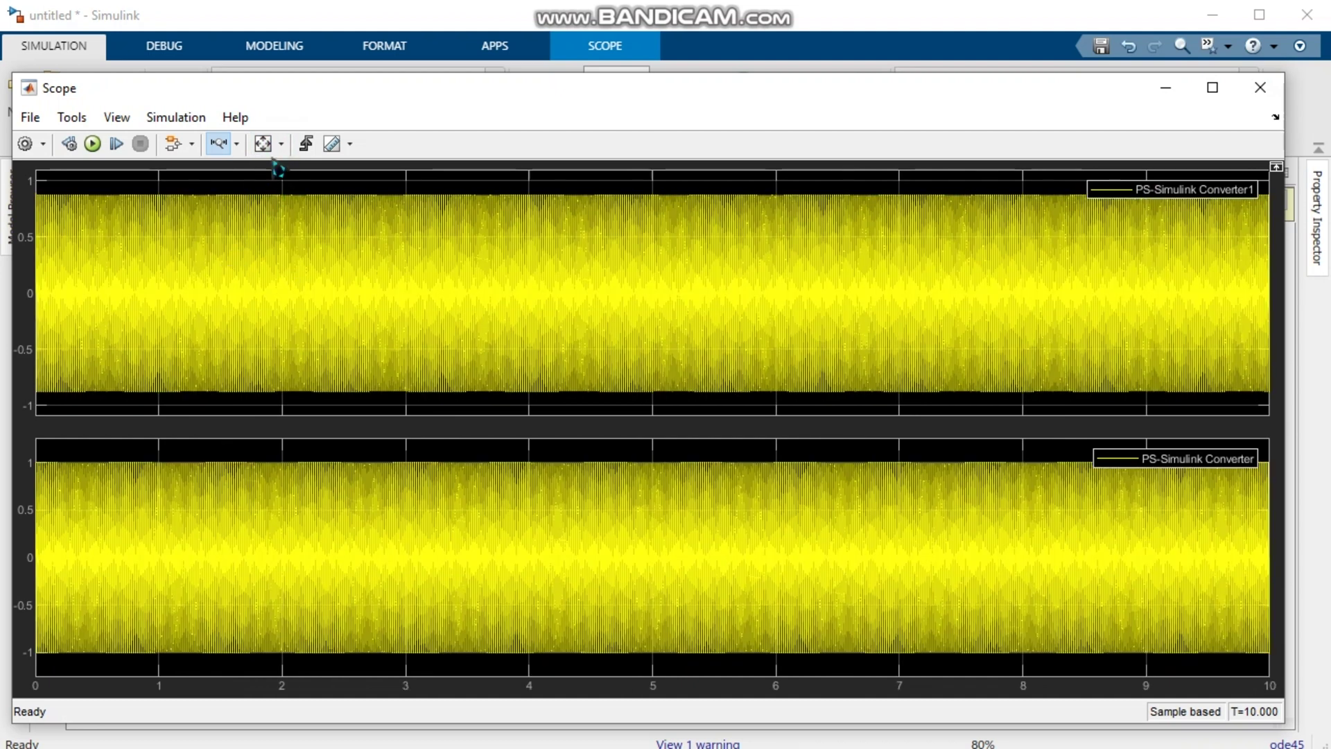
click(237, 144)
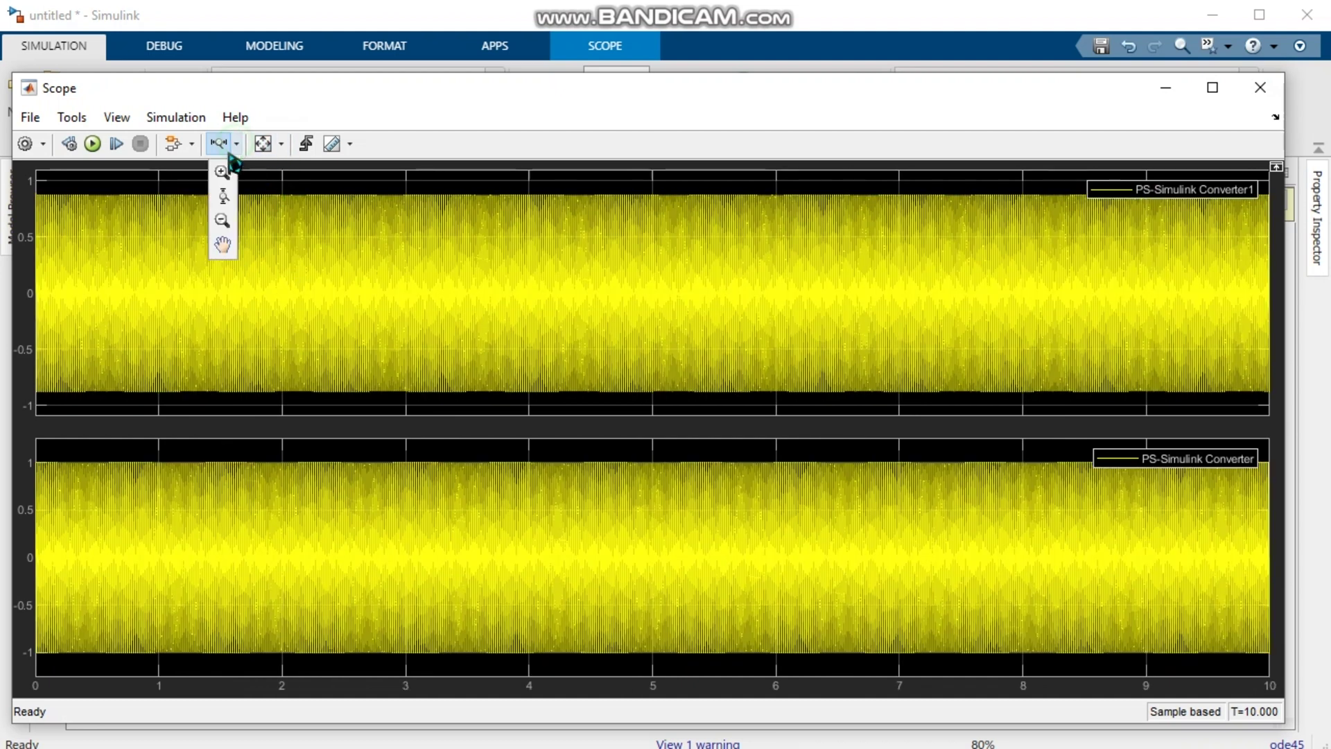
click(223, 196)
drag(289, 248, 289, 285)
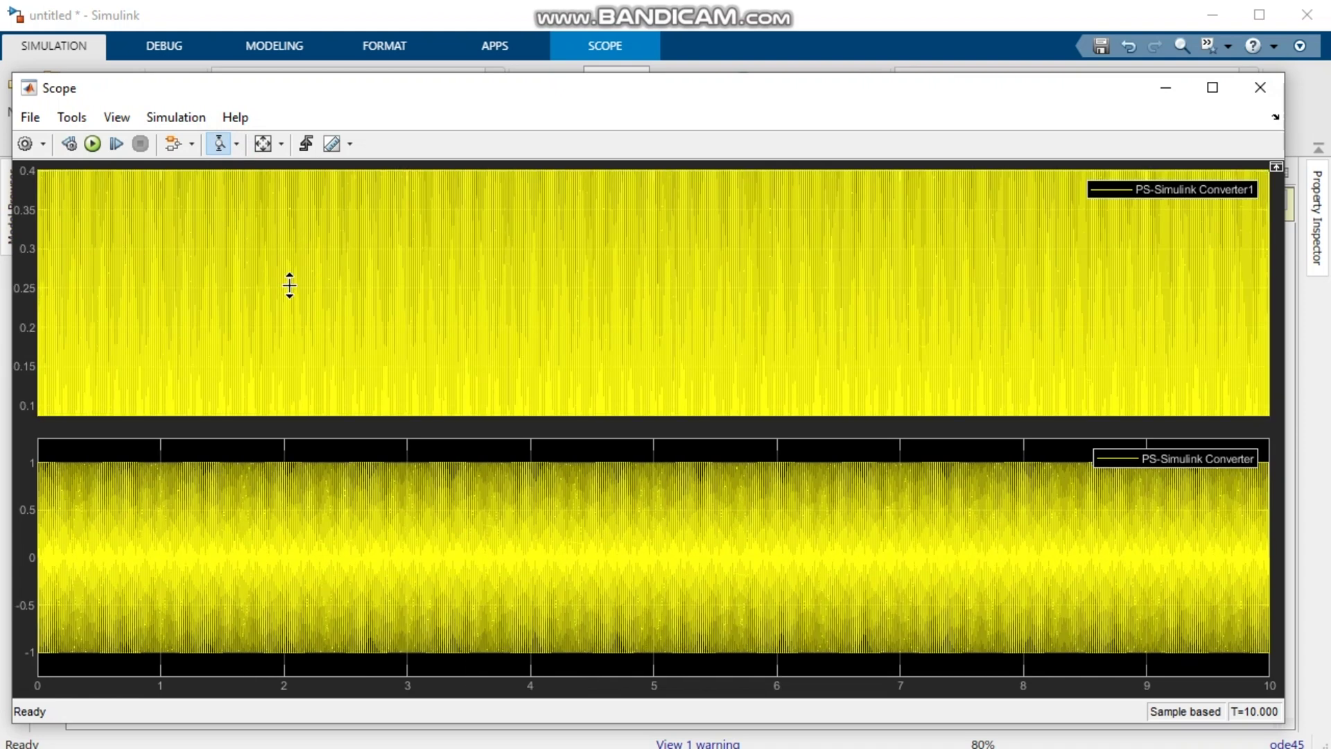
Zoom both Scope displays along the time axis to about 1.52 to 1.74 s.
click(235, 147)
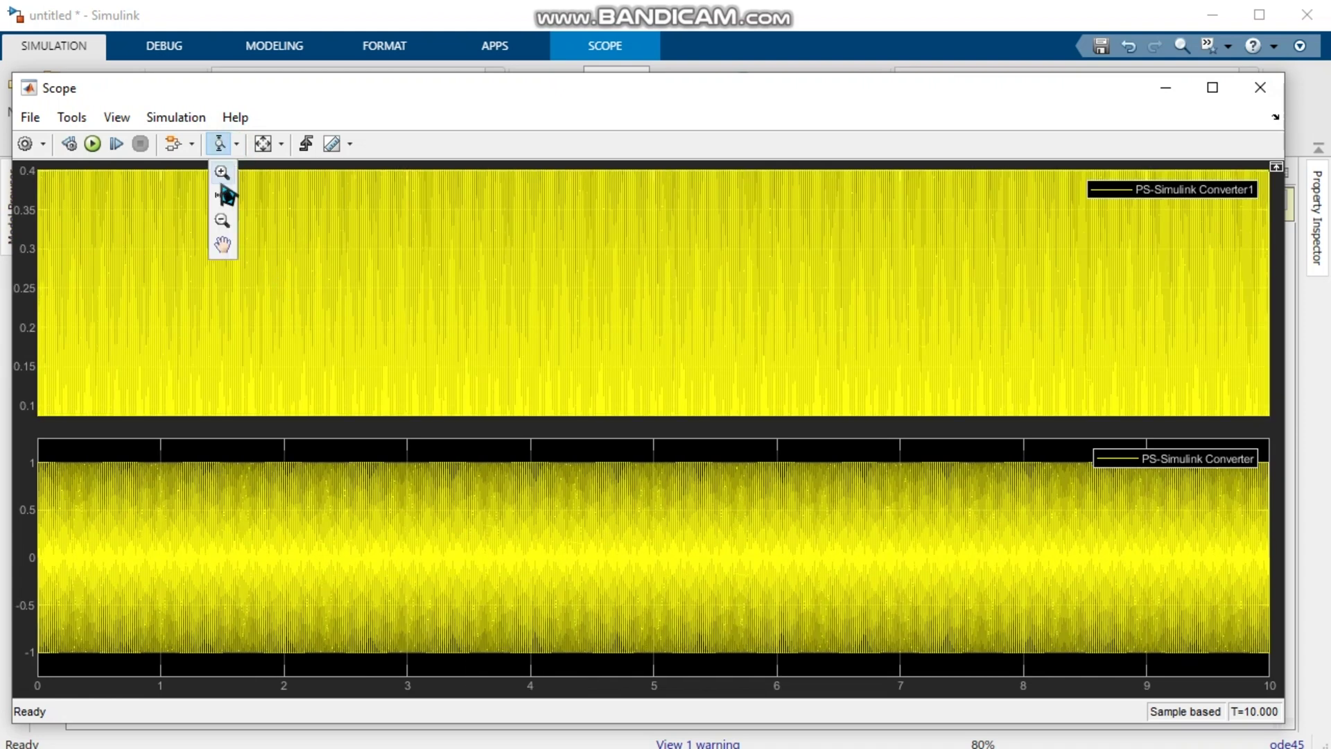
click(226, 209)
drag(227, 260, 253, 267)
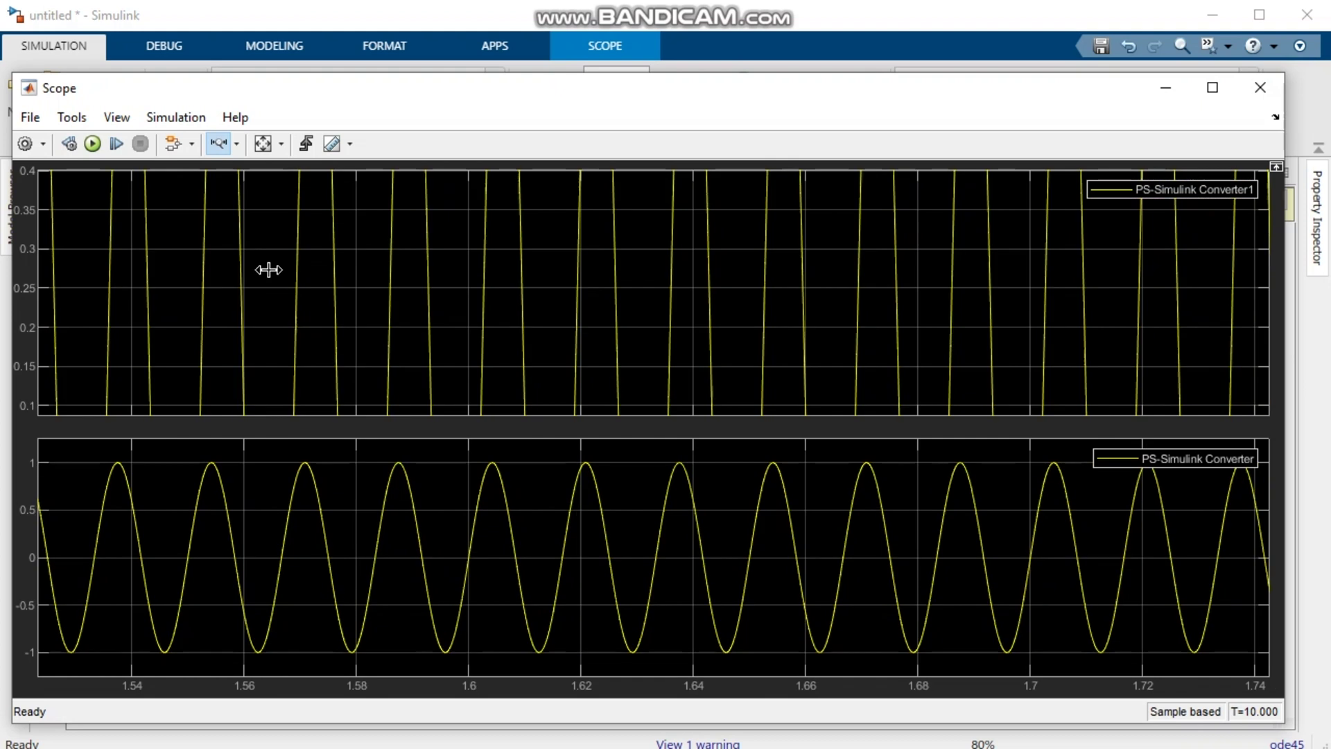
Widen the time range of both Scope displays to about 1.51 to 1.79 s, and fit the full signals back into view.
scroll(290, 274, up, 2)
scroll(289, 274, down, 8)
scroll(443, 284, up, 1)
scroll(443, 282, up, 1)
click(236, 144)
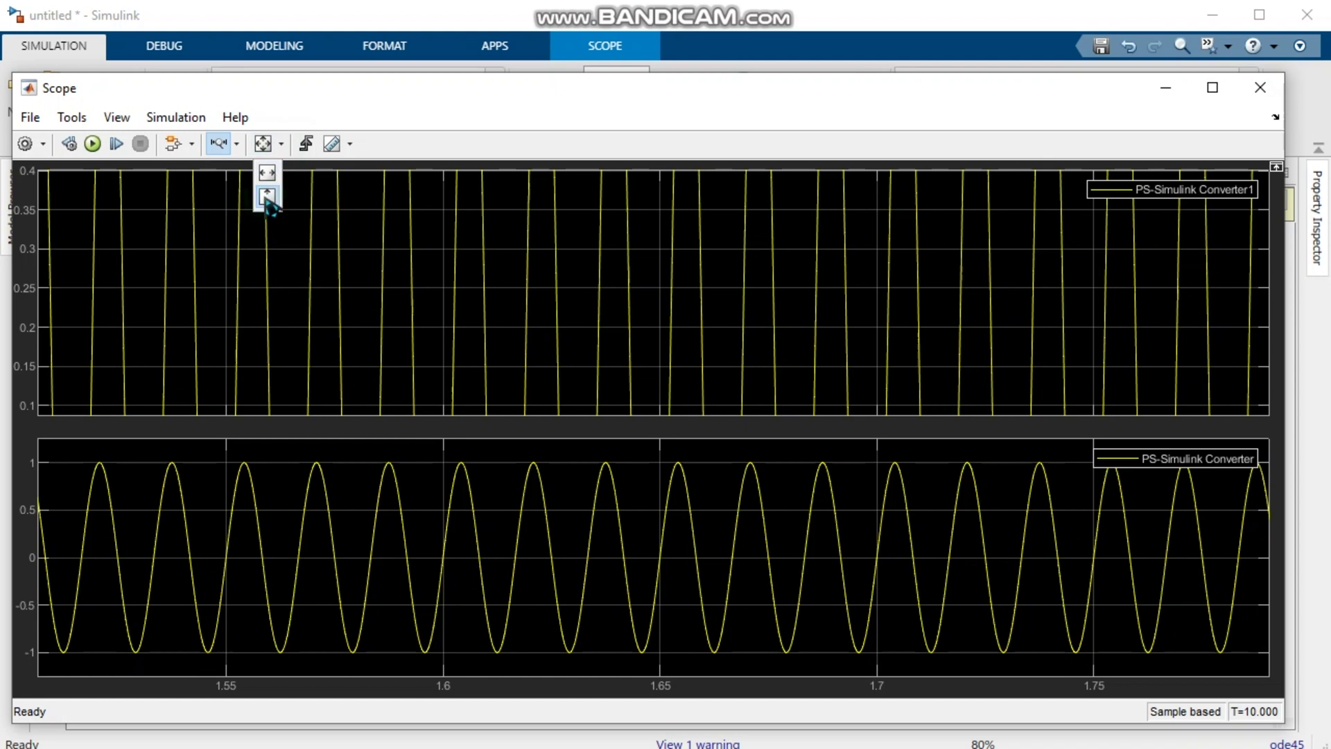
click(270, 185)
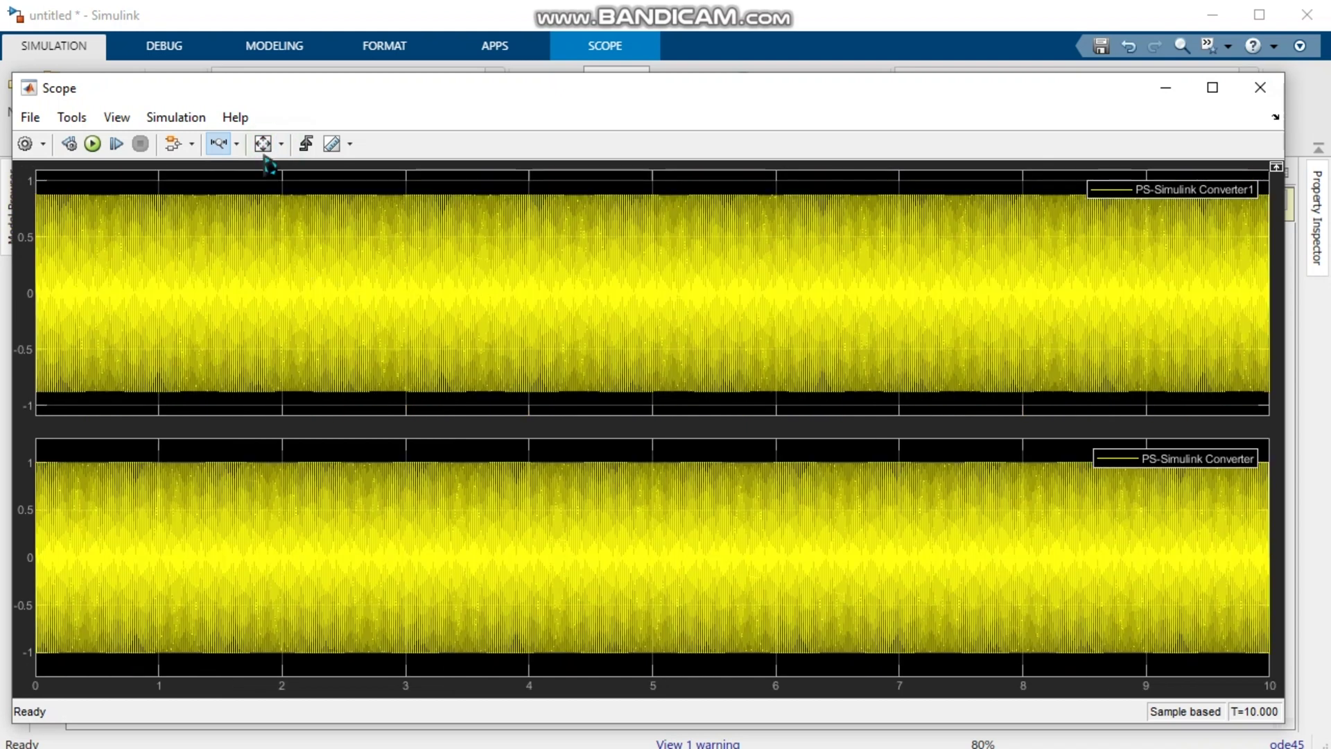
Zoom both Scope displays along the time axis to about 1.53 to 1.74 s to compare the two sine waves.
click(237, 143)
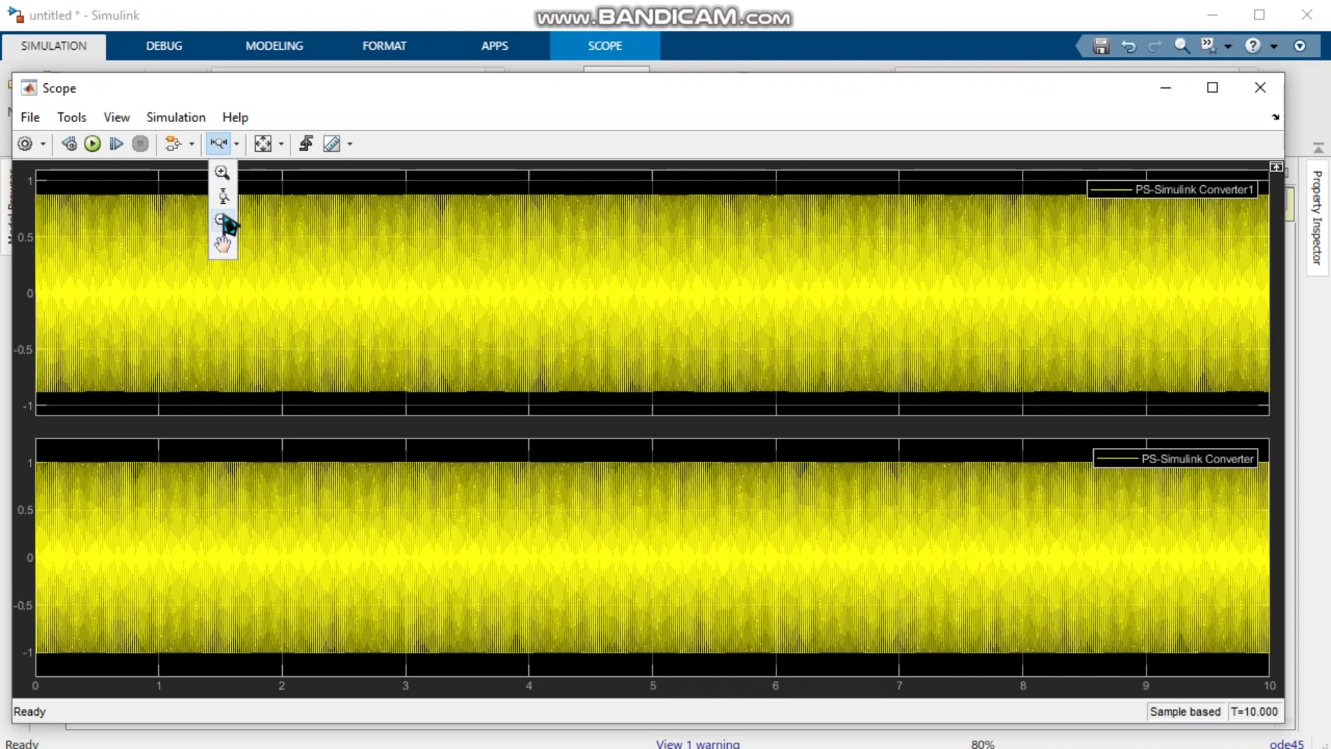
click(229, 144)
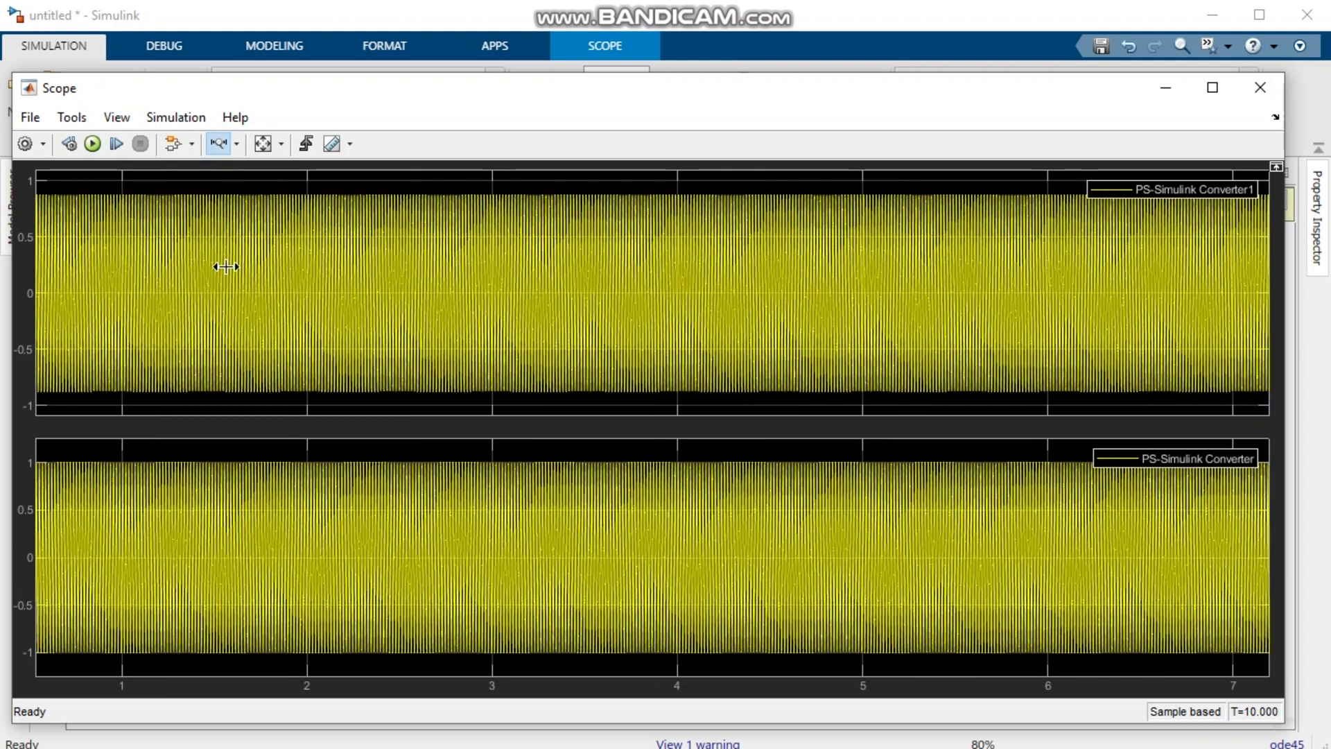
drag(228, 264, 243, 269)
click(407, 340)
scroll(409, 340, down, 5)
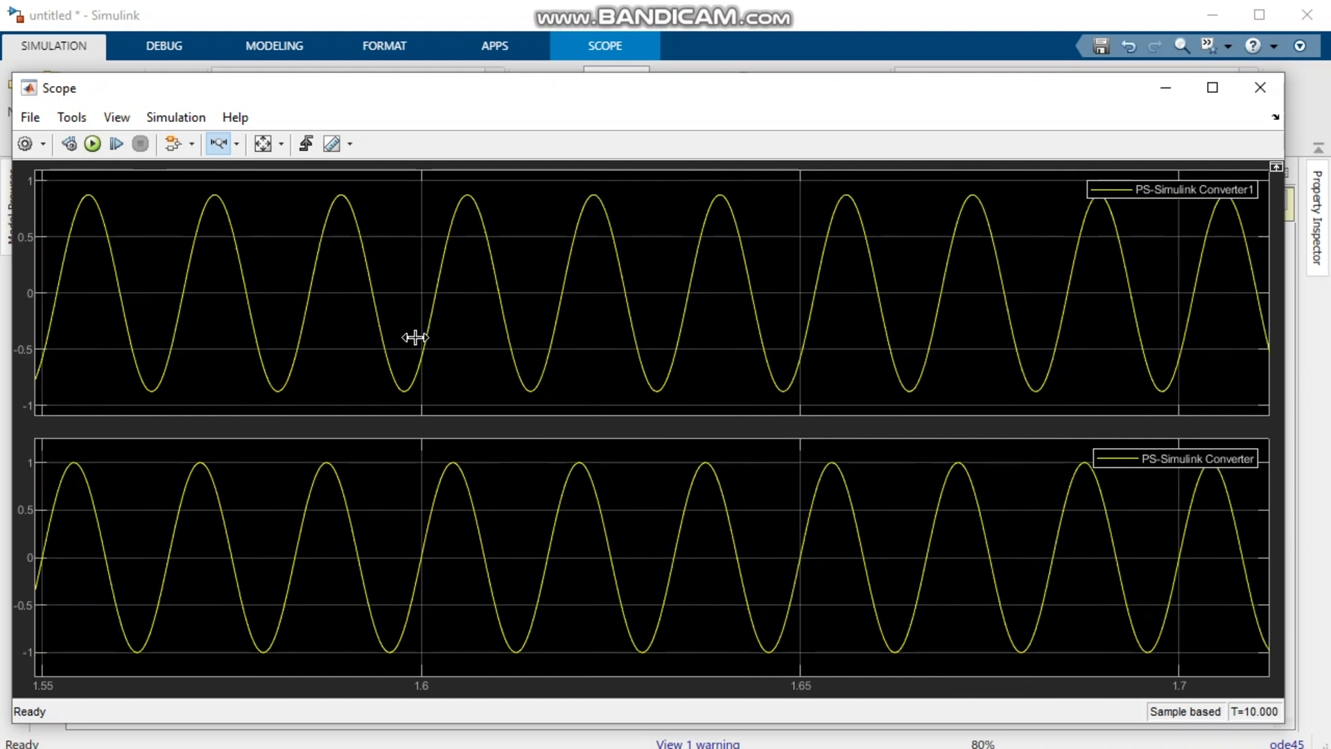
scroll(414, 338, down, 1)
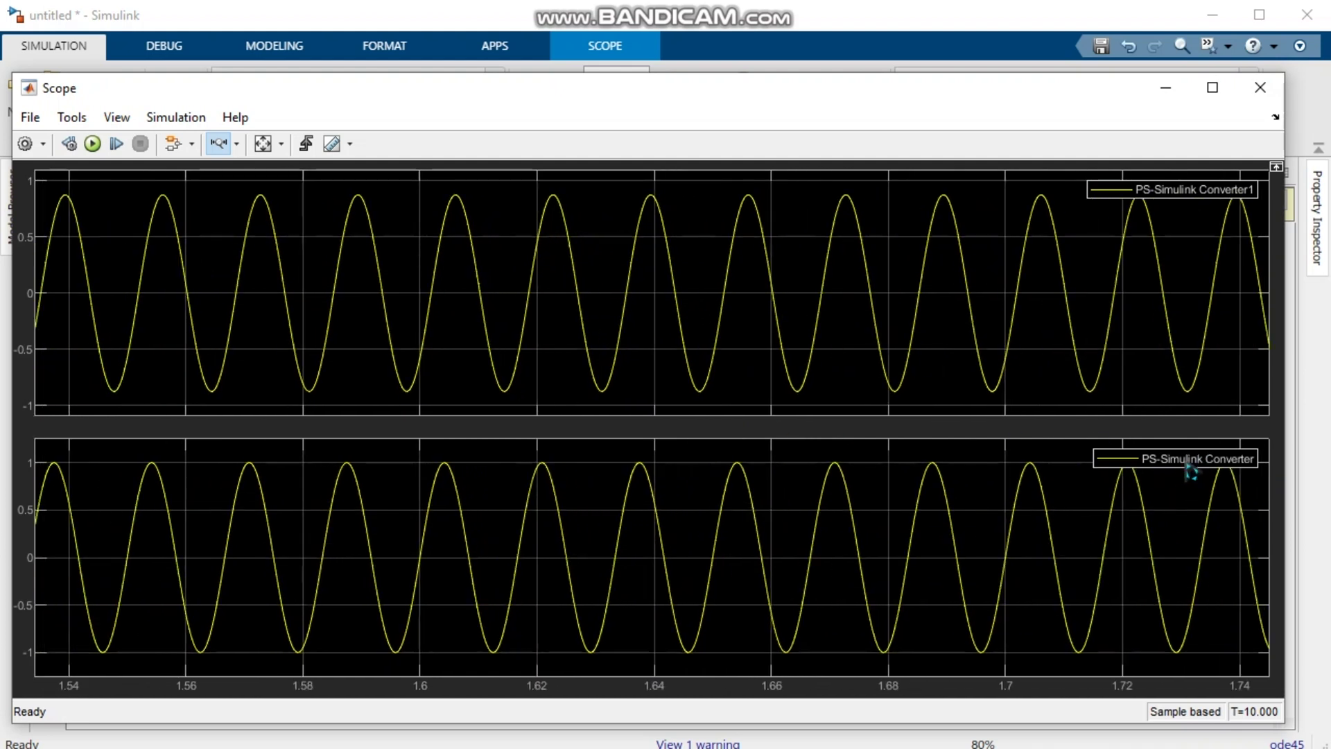
Minimize the Scope and rename the converter fed by the source-side voltage sensor as PS-Simulink input.
drag(1013, 103, 966, 97)
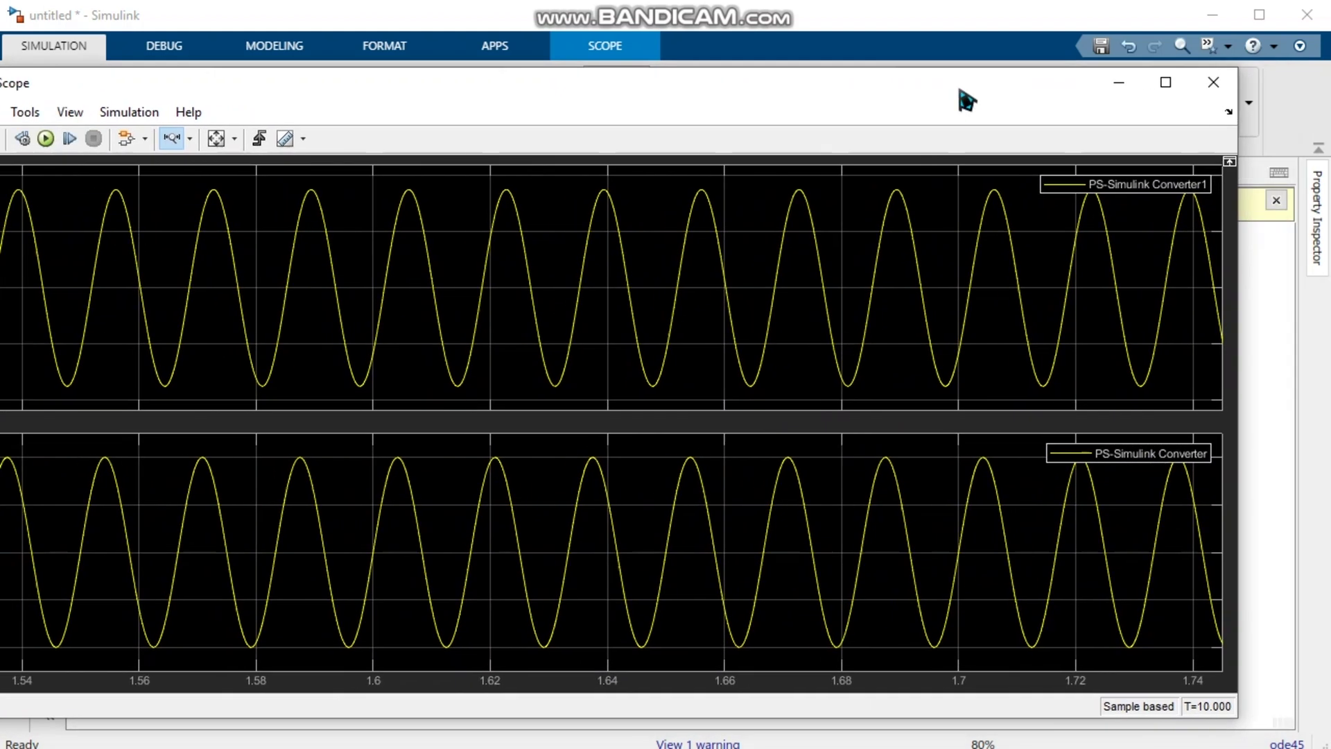
click(1109, 88)
scroll(953, 575, up, 2)
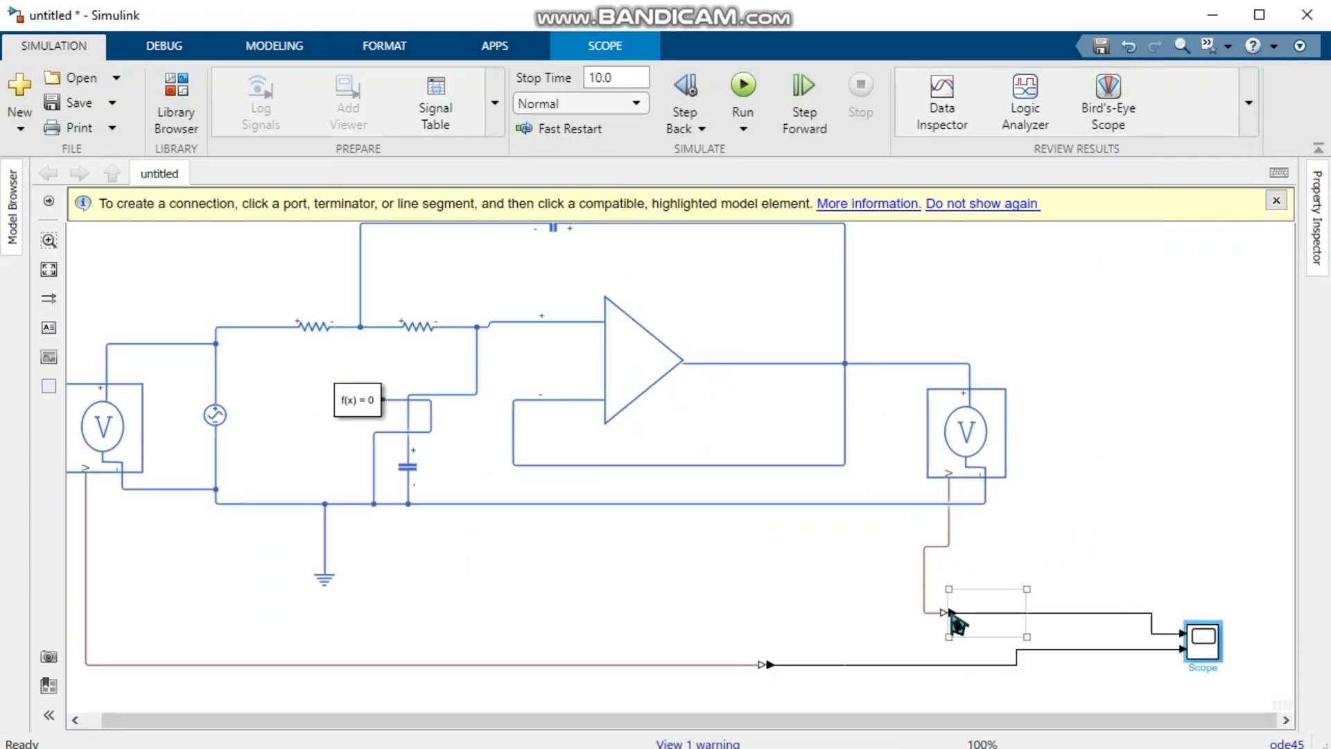
click(943, 612)
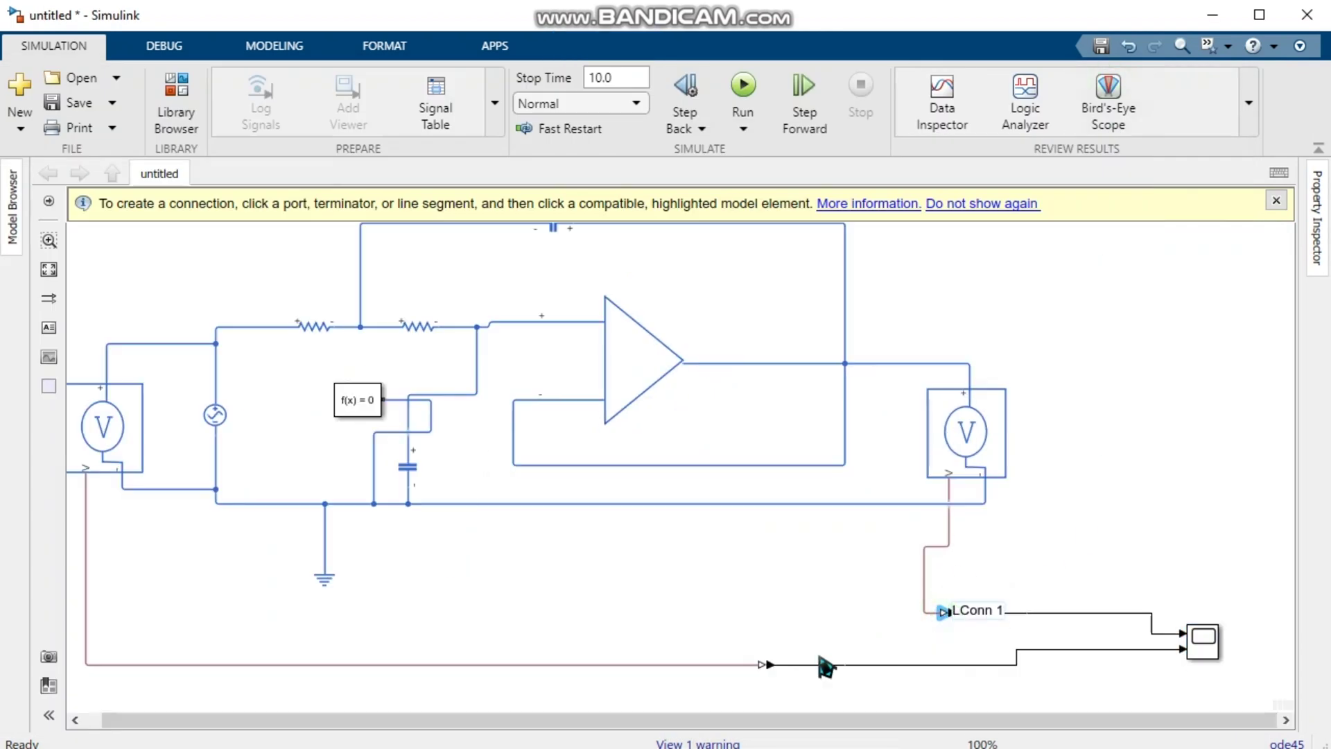
click(772, 668)
scroll(772, 668, up, 2)
scroll(775, 676, up, 2)
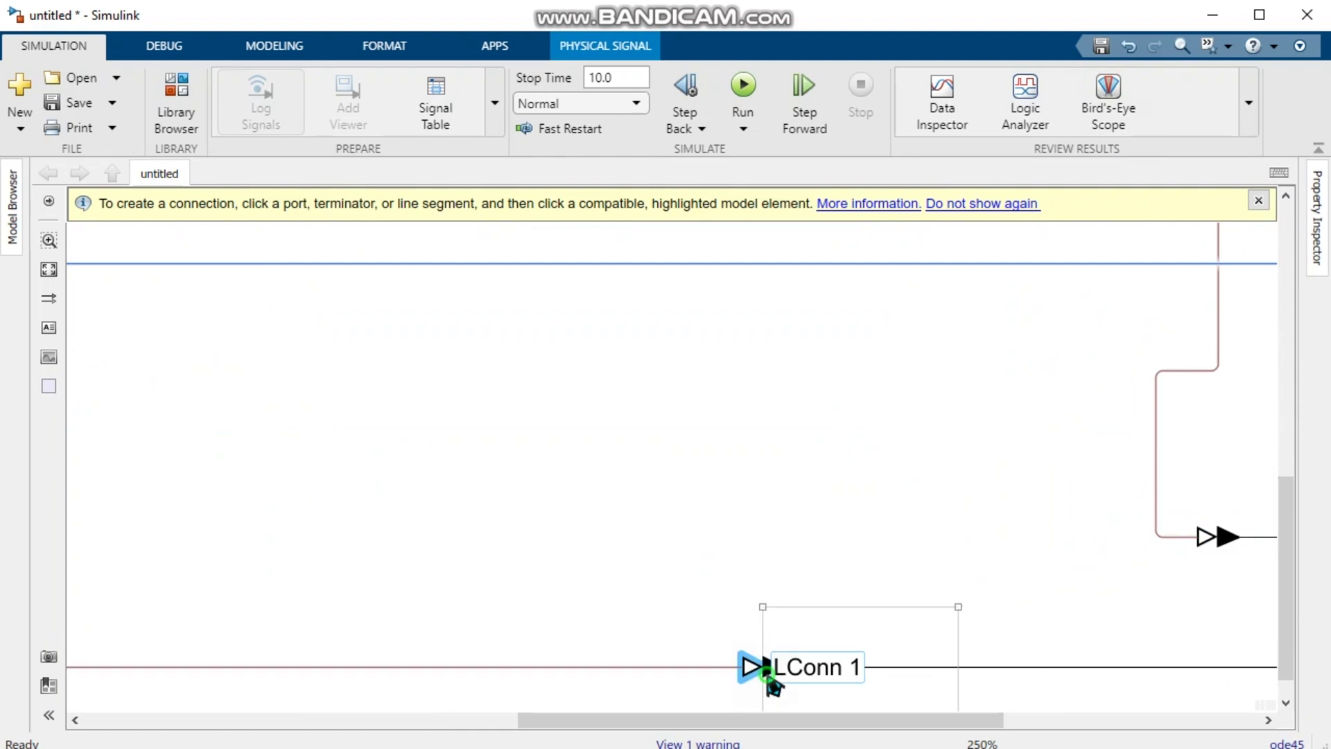
scroll(788, 690, down, 4)
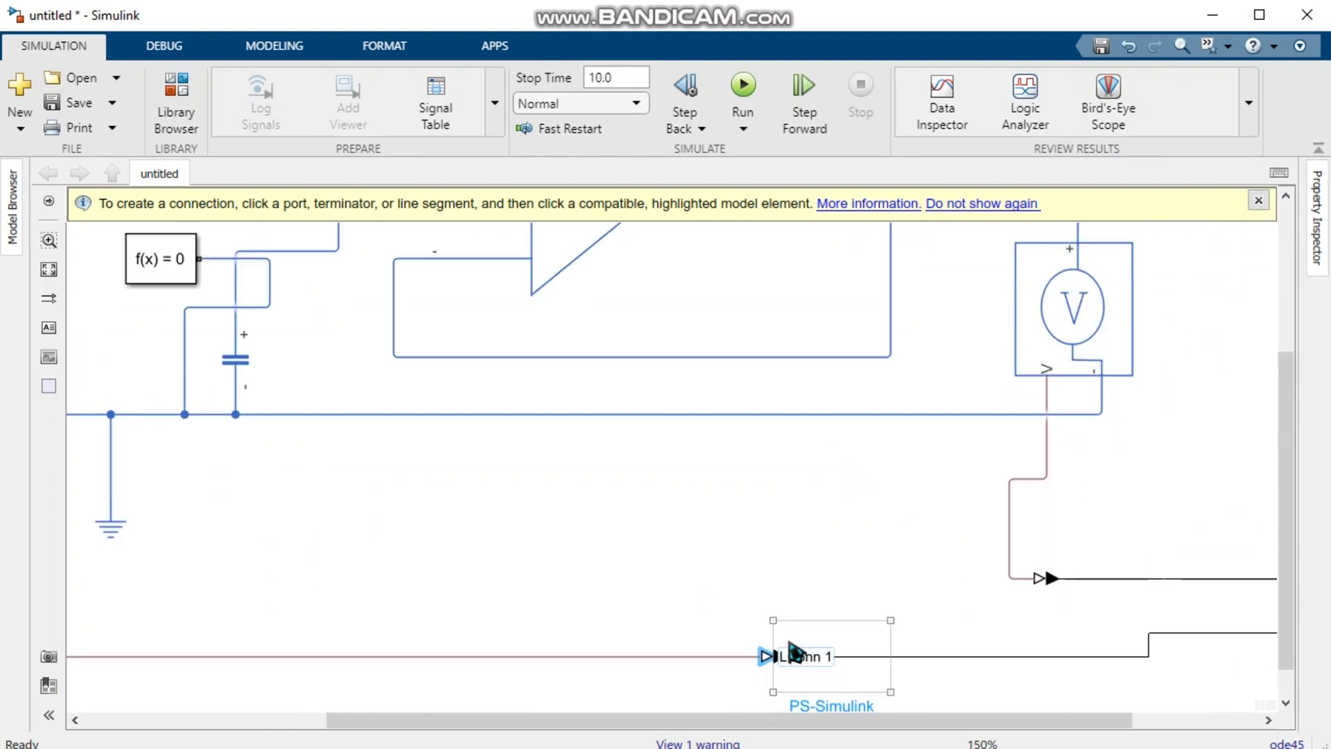
click(836, 693)
scroll(839, 697, down, 2)
scroll(837, 702, up, 1)
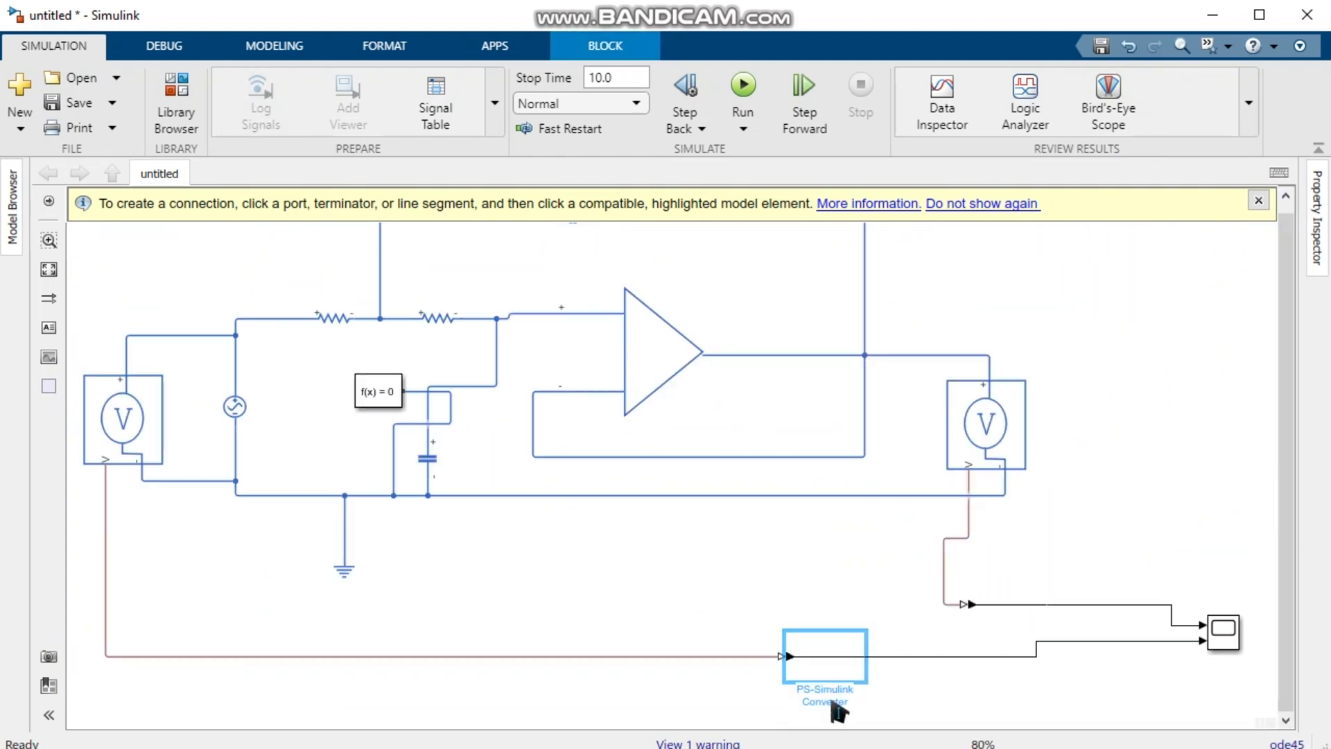
drag(846, 702, 803, 704)
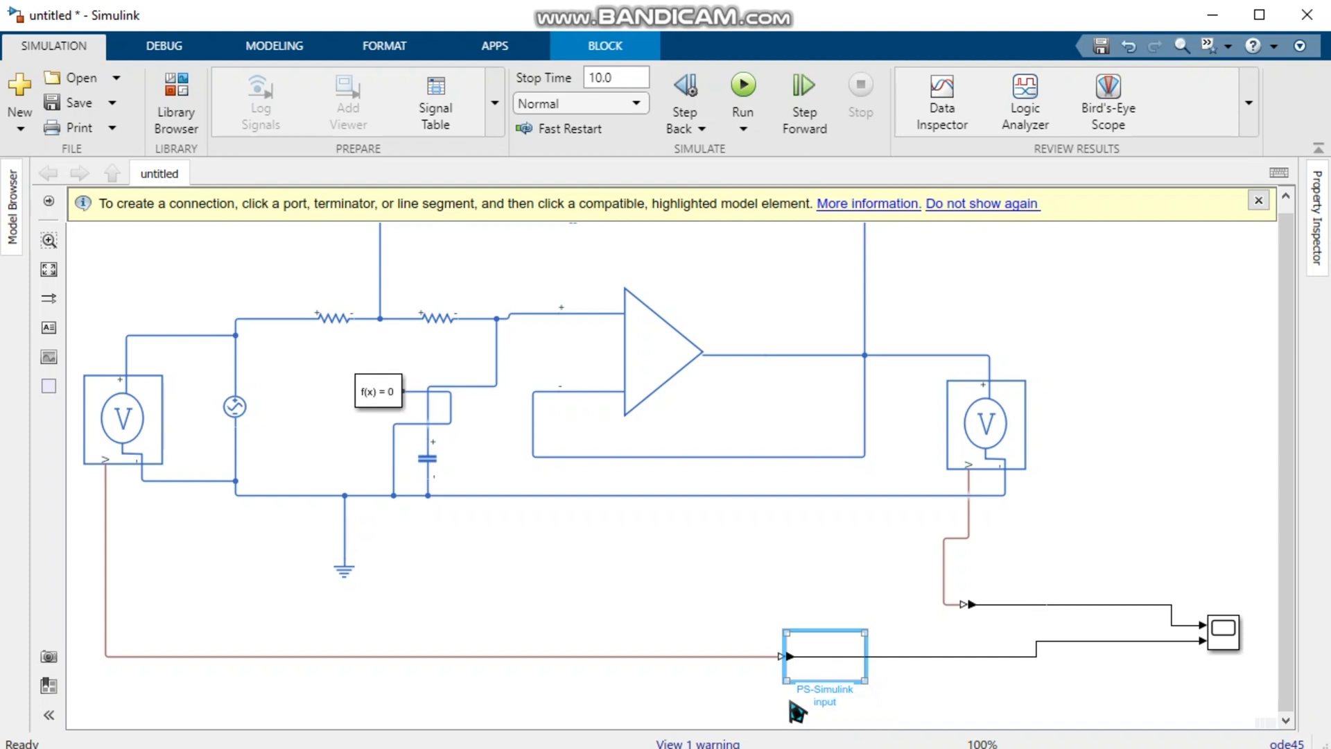
Rename the converter fed by the op-amp output's voltage sensor as PS-Simulink output.
click(988, 712)
click(967, 604)
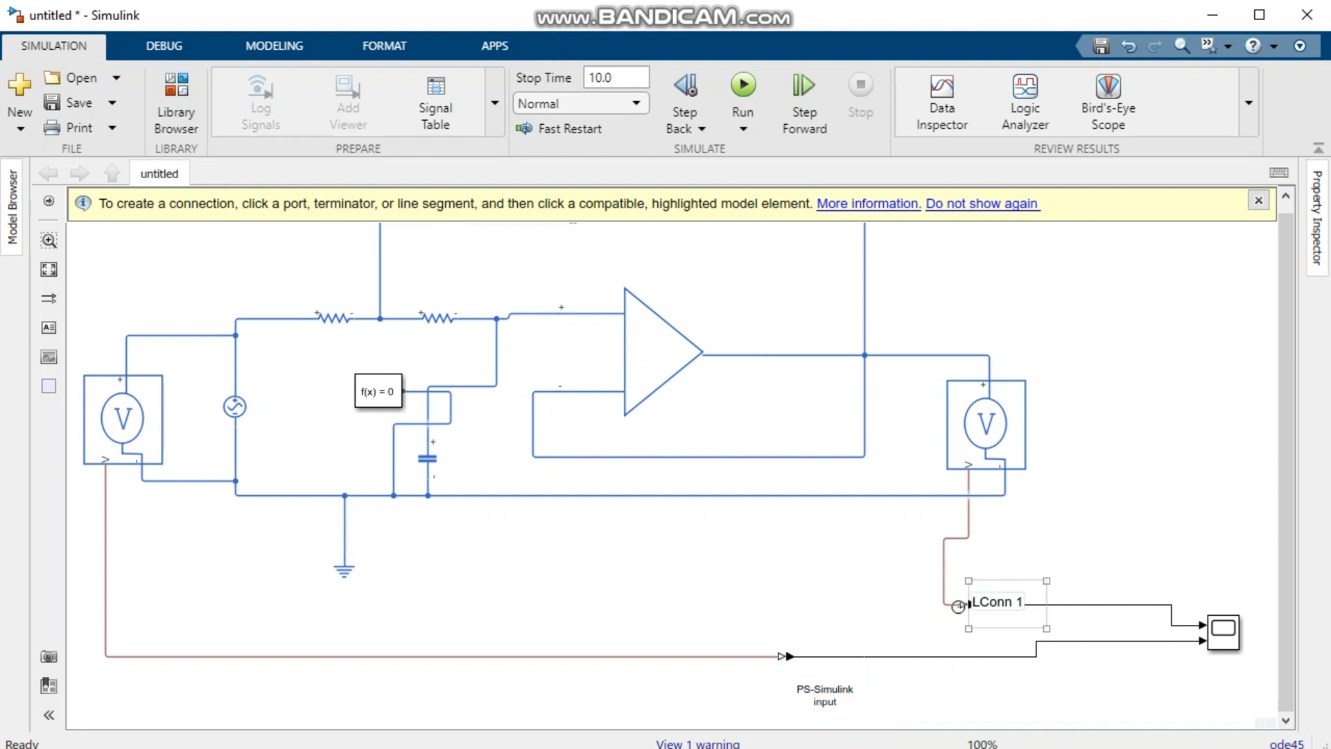
scroll(959, 606, up, 4)
scroll(959, 638, down, 4)
click(954, 636)
click(957, 624)
scroll(967, 642, down, 1)
scroll(971, 645, up, 4)
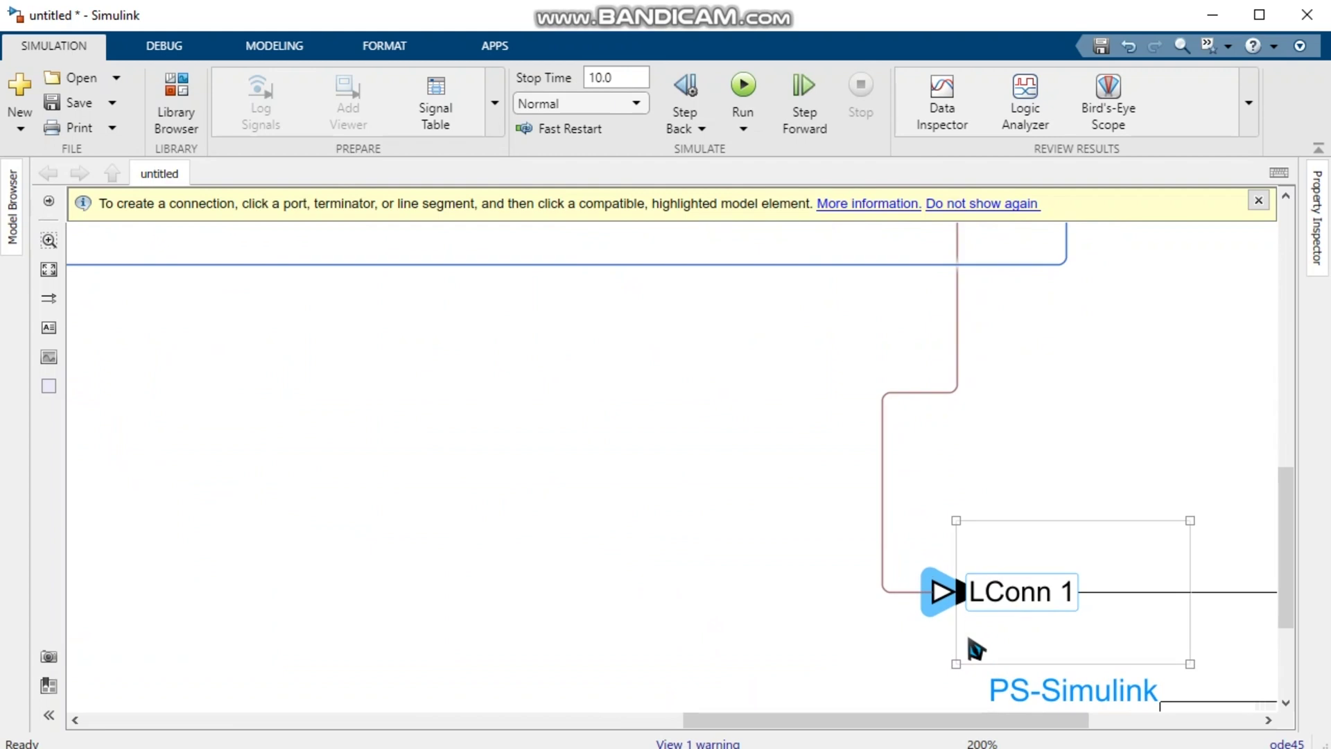
scroll(976, 649, down, 1)
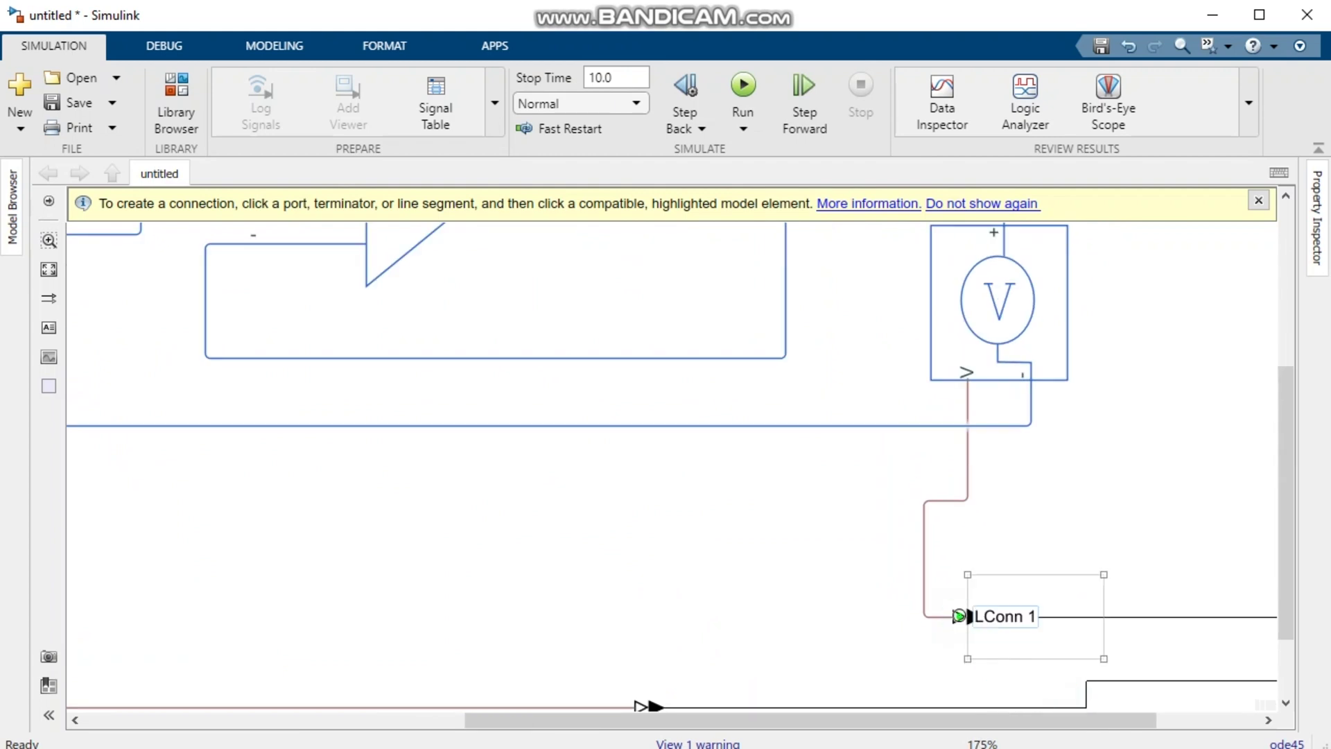
click(979, 623)
click(1072, 697)
drag(1083, 709, 996, 707)
text(ou)
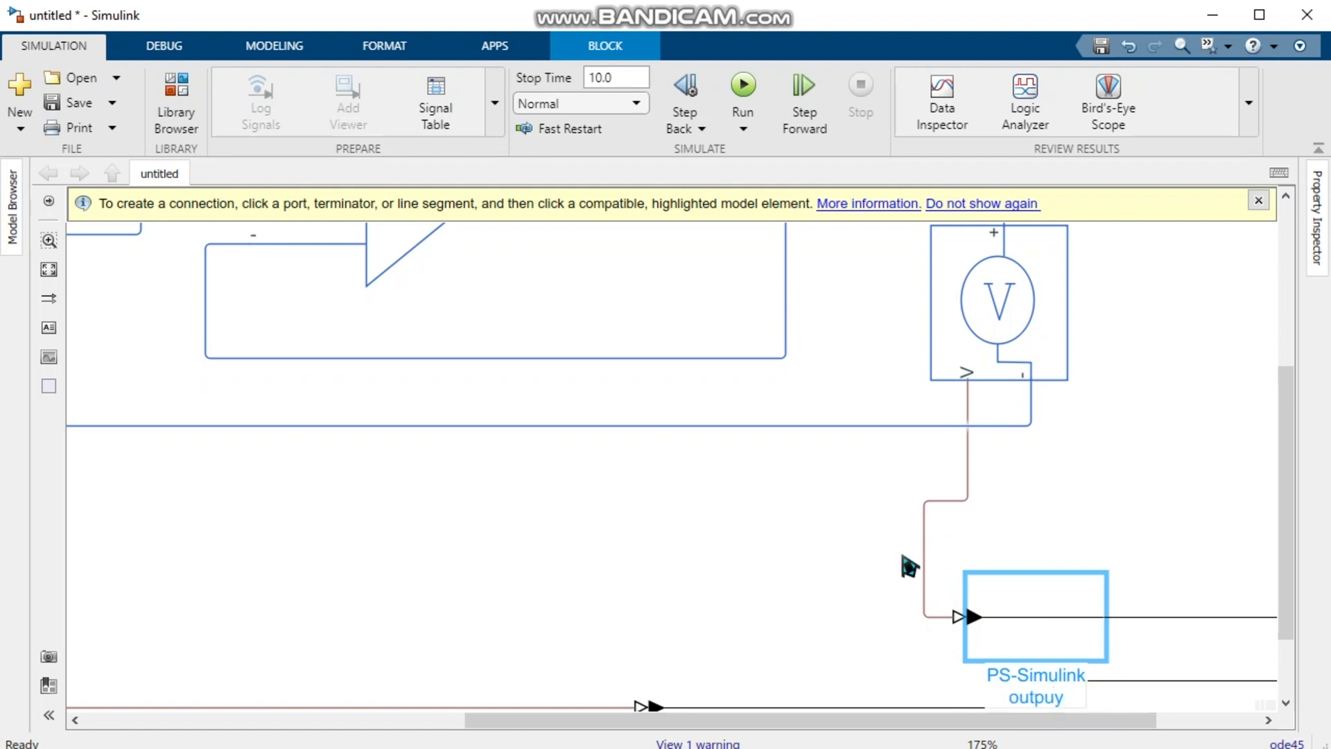
text(tput)
click(1150, 514)
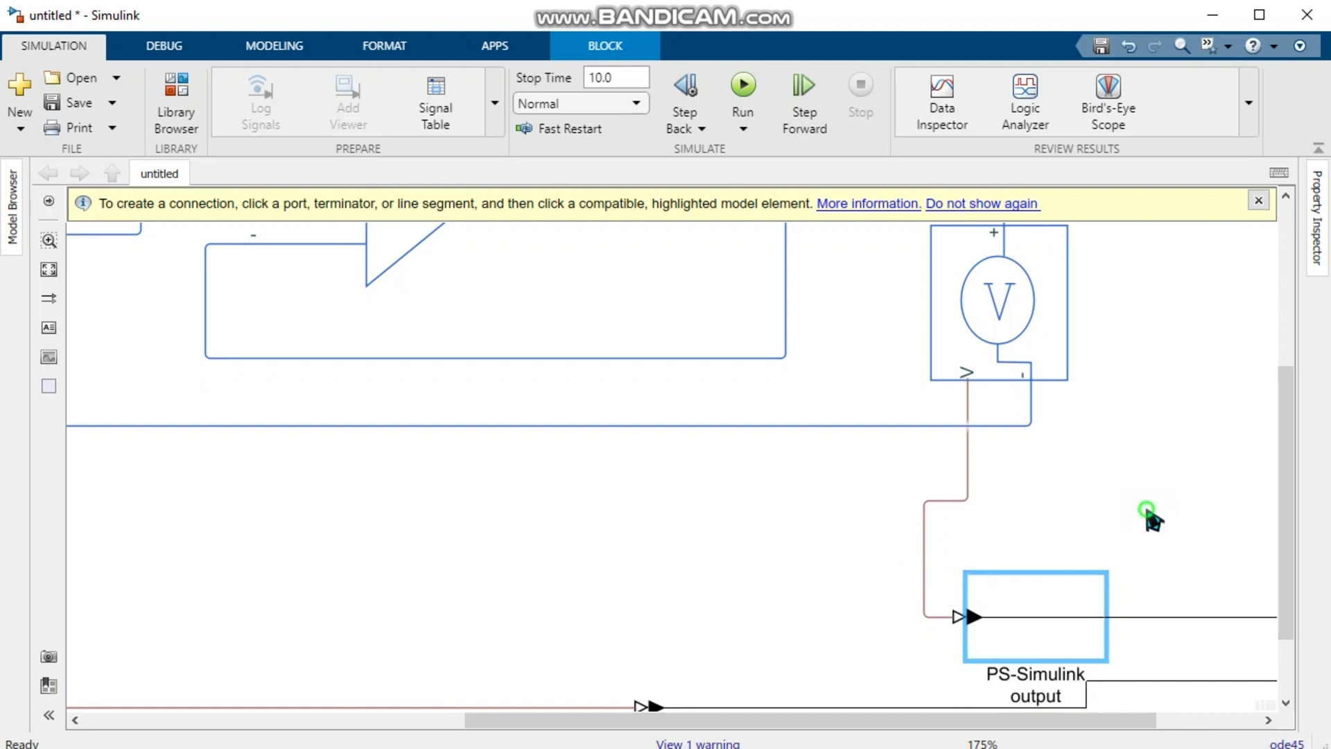
Check the Scope, close it and rerun the simulation with the renamed converters.
scroll(975, 526, down, 4)
double_click(1178, 591)
drag(297, 83, 382, 75)
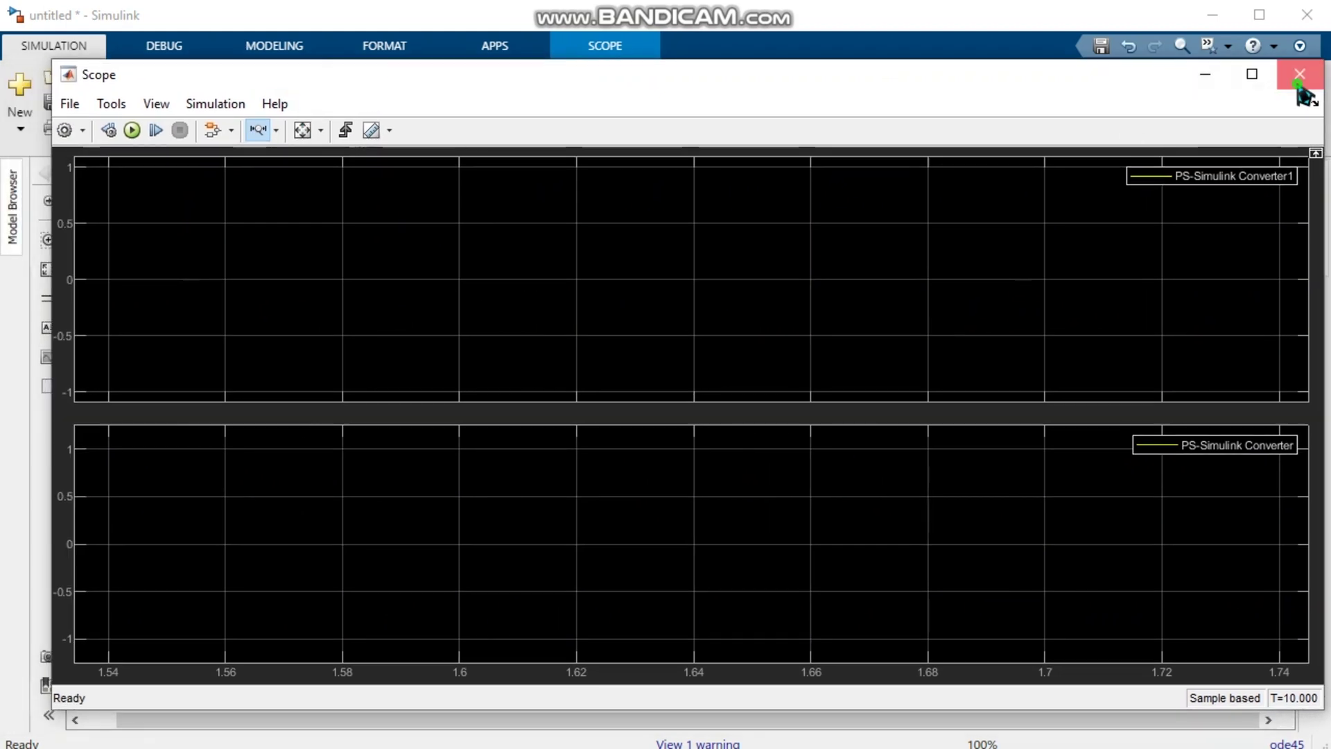
click(1300, 74)
click(742, 90)
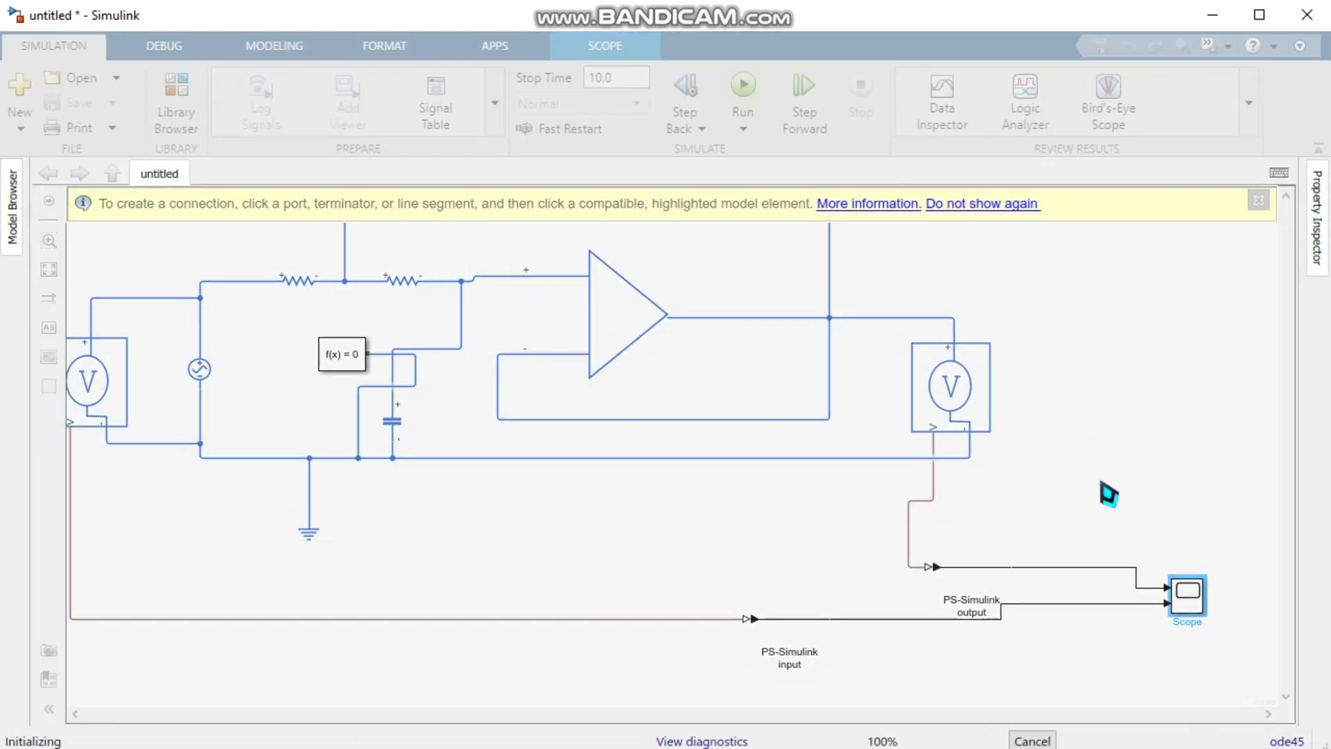
Reopen the Scope and zoom both displays along the time axis to about 1.7 to 1.88 s.
double_click(1187, 593)
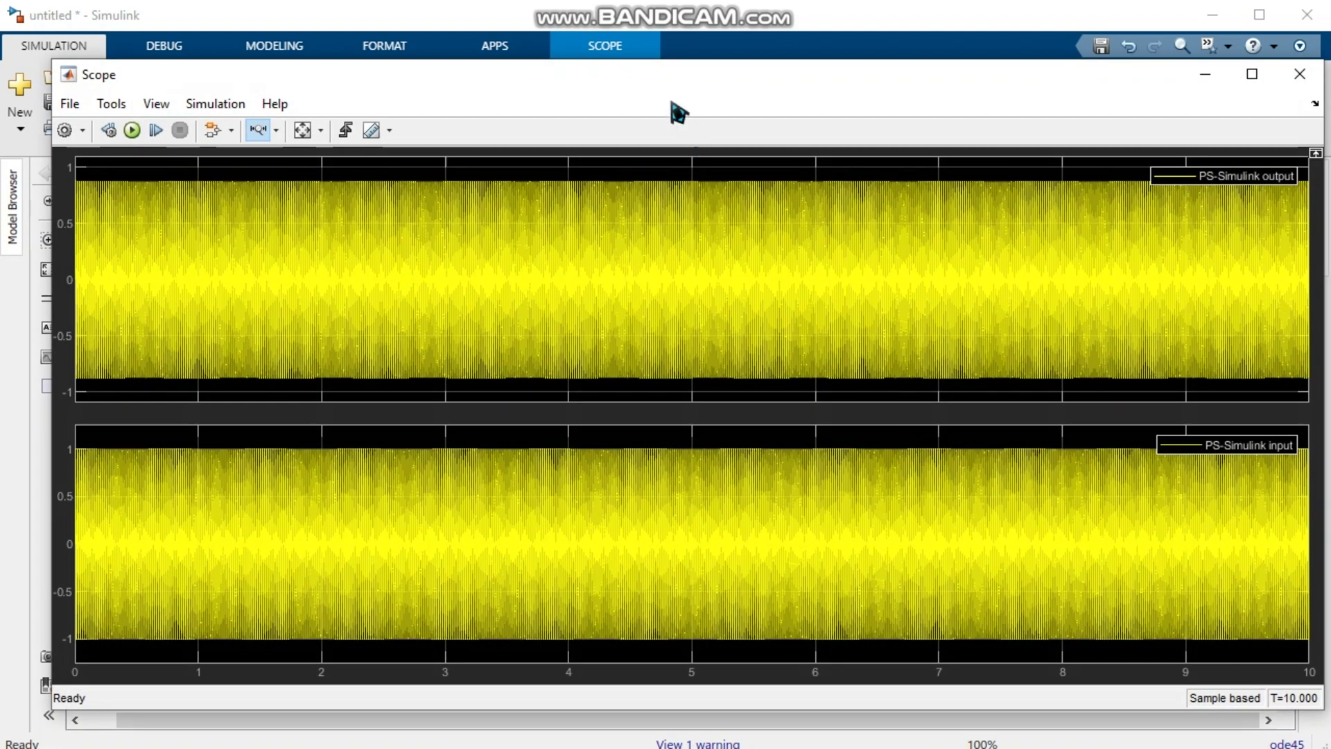
click(277, 237)
drag(320, 265, 320, 266)
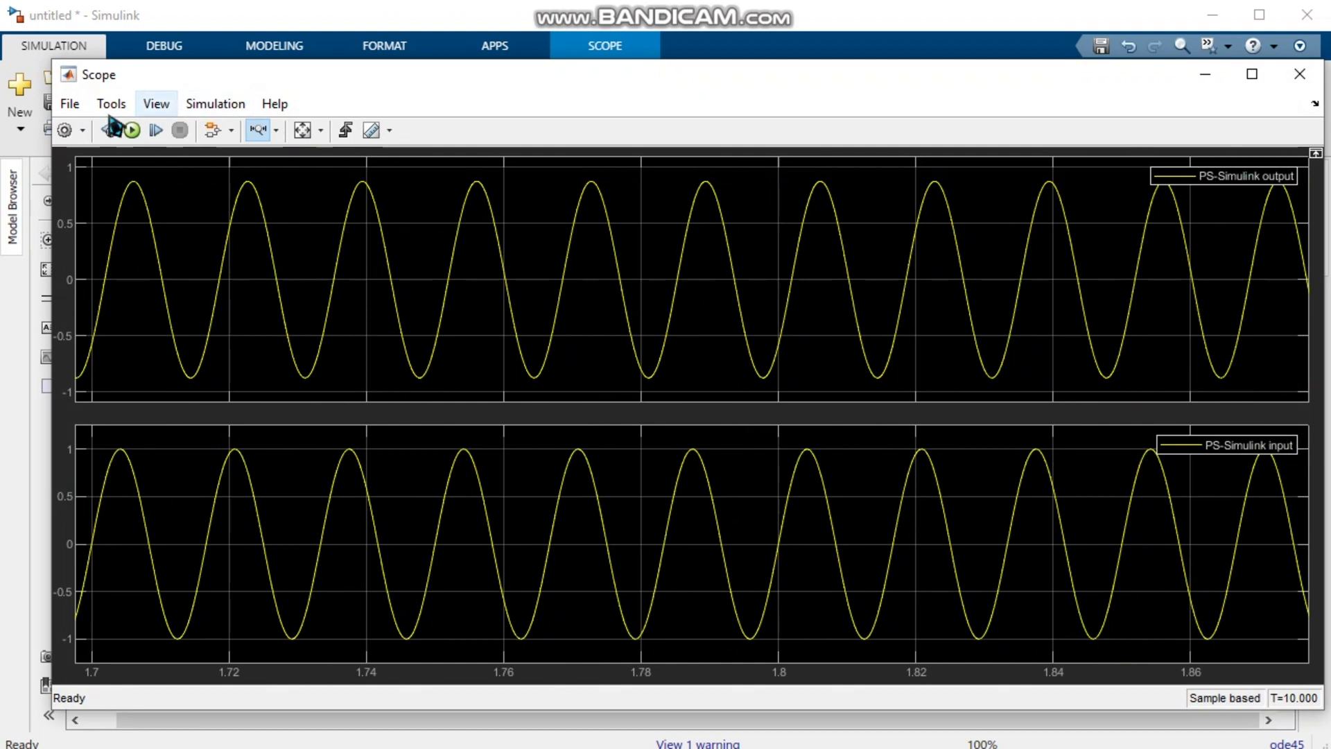
Review the Scope's layout grid and its main configuration properties, including the number of input ports.
click(82, 131)
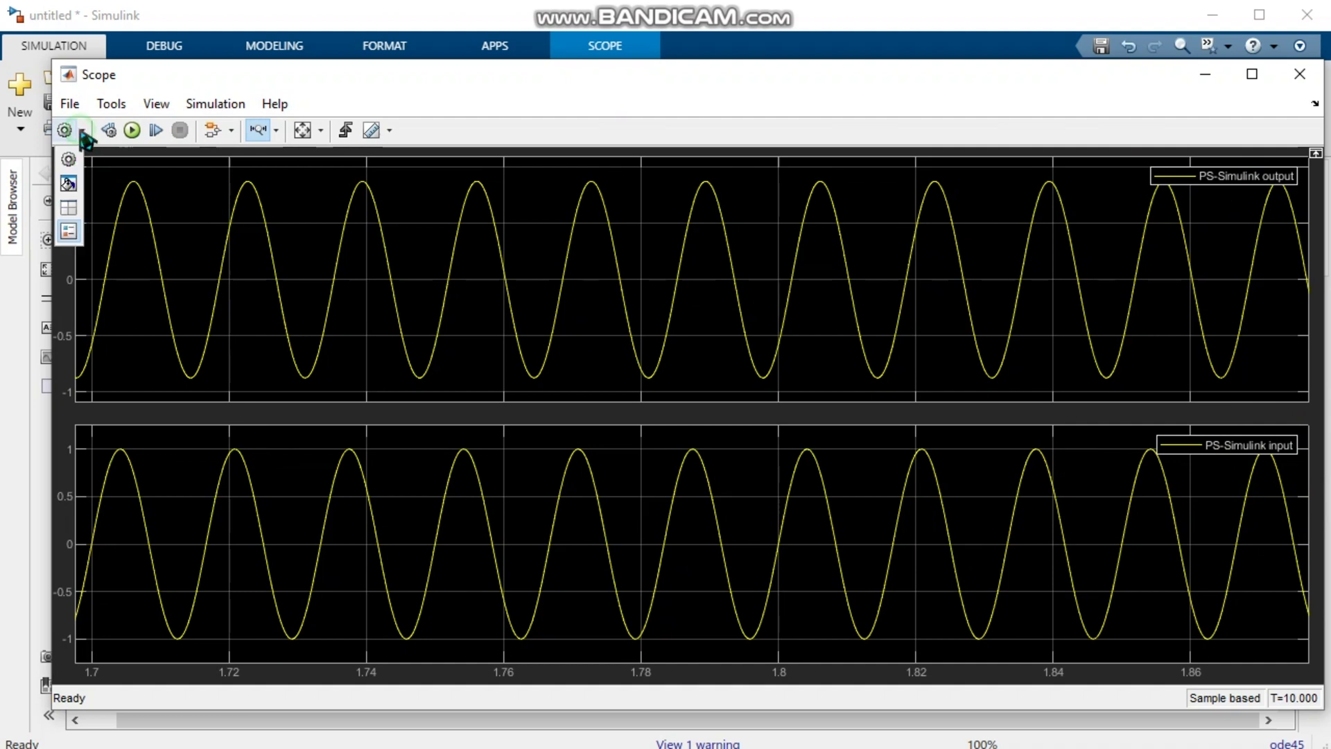
click(70, 210)
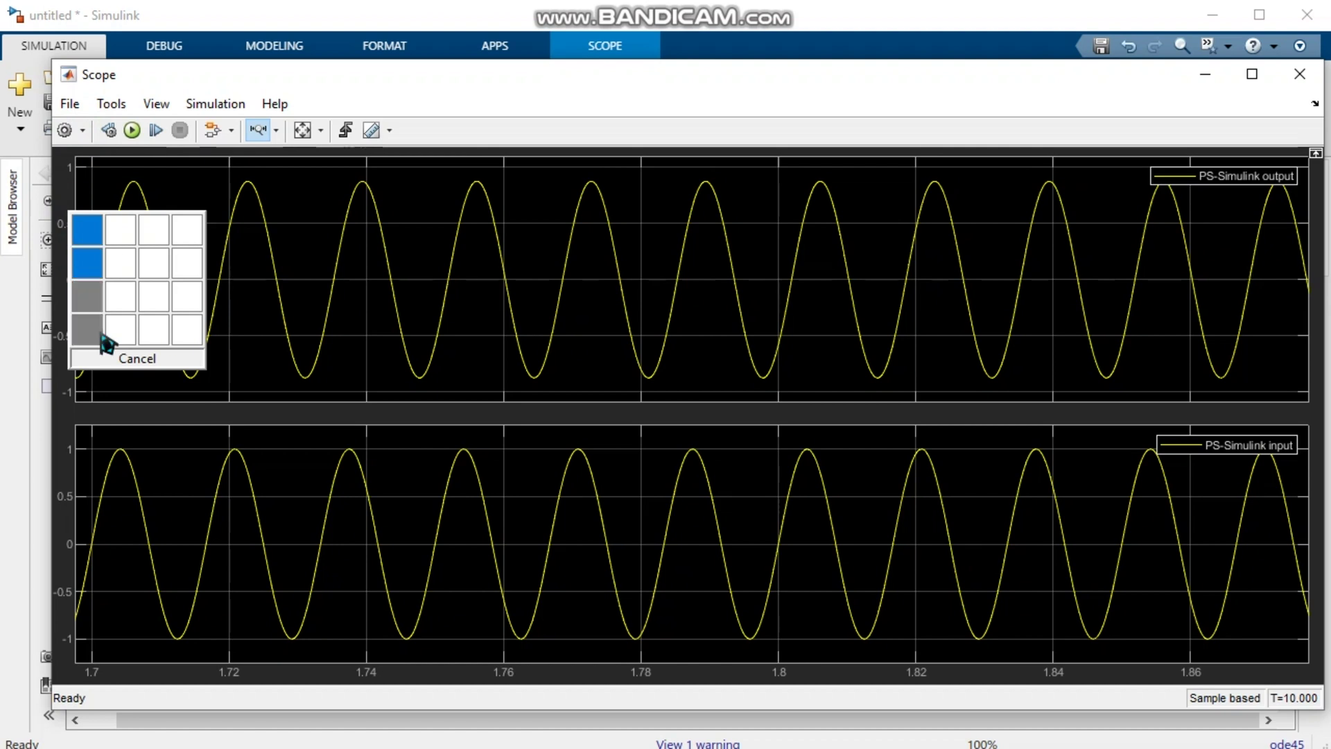
click(136, 360)
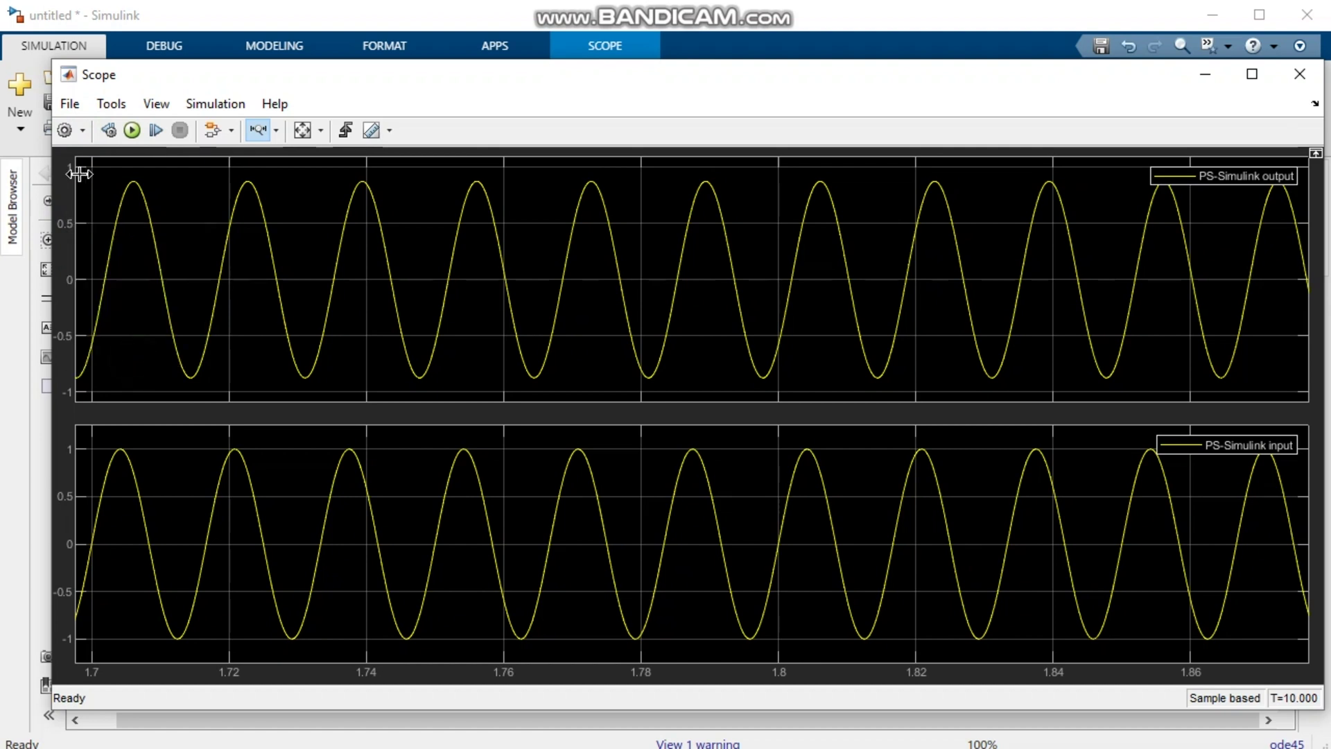
click(63, 130)
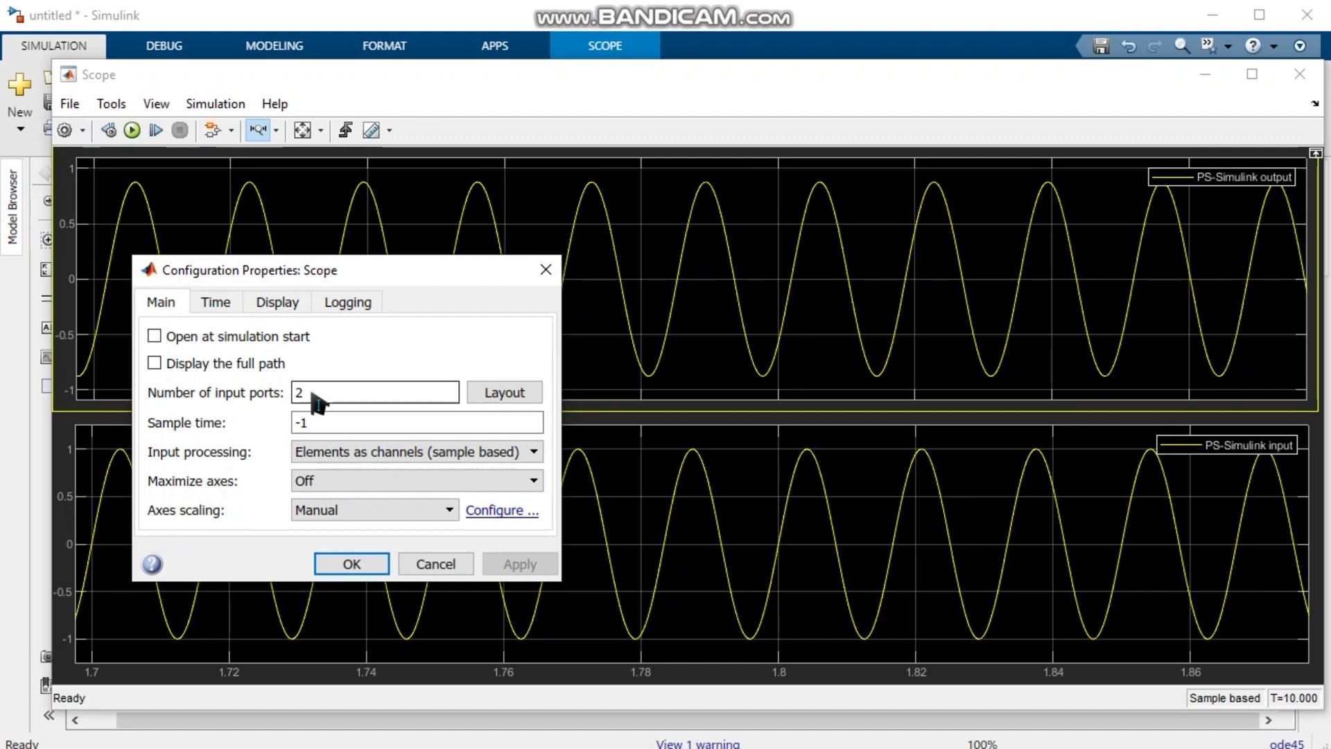
click(546, 270)
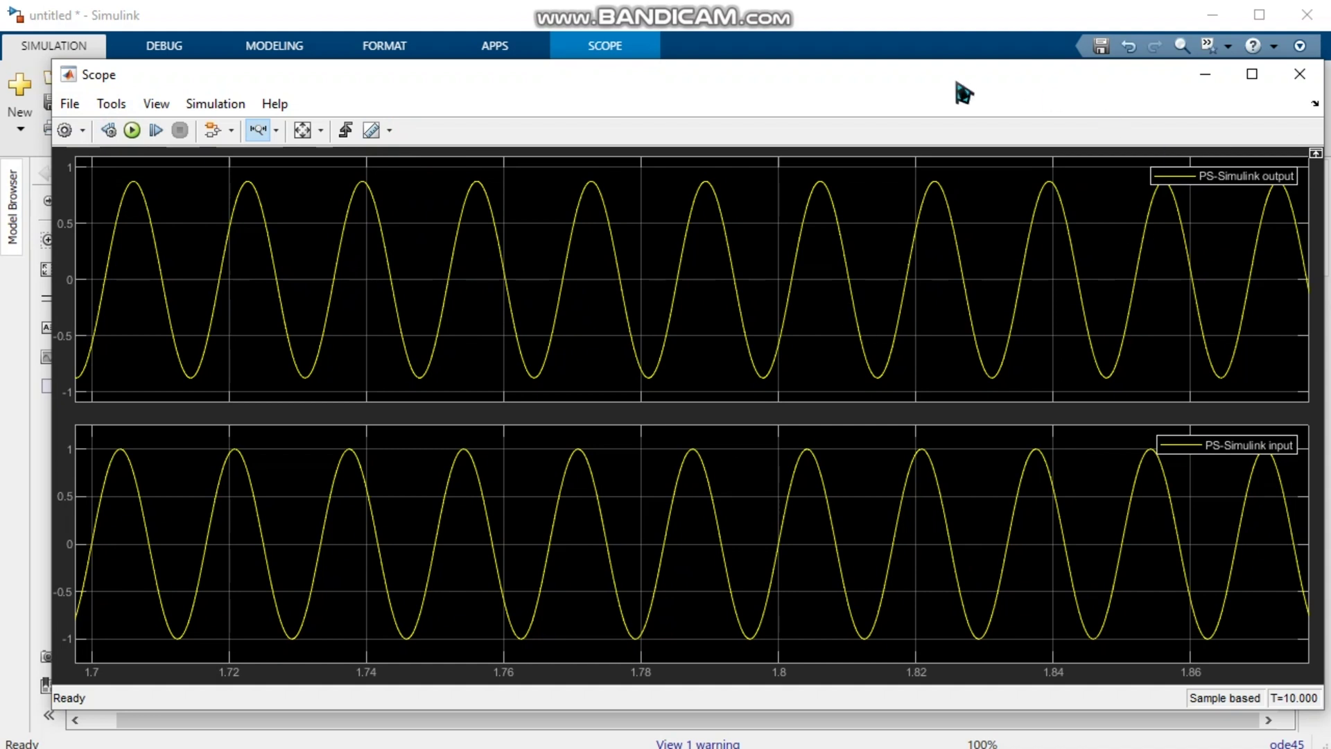
Widen the time range of both Scope displays to about 1.63 to 1.93 s and close the Scope.
scroll(719, 301, down, 4)
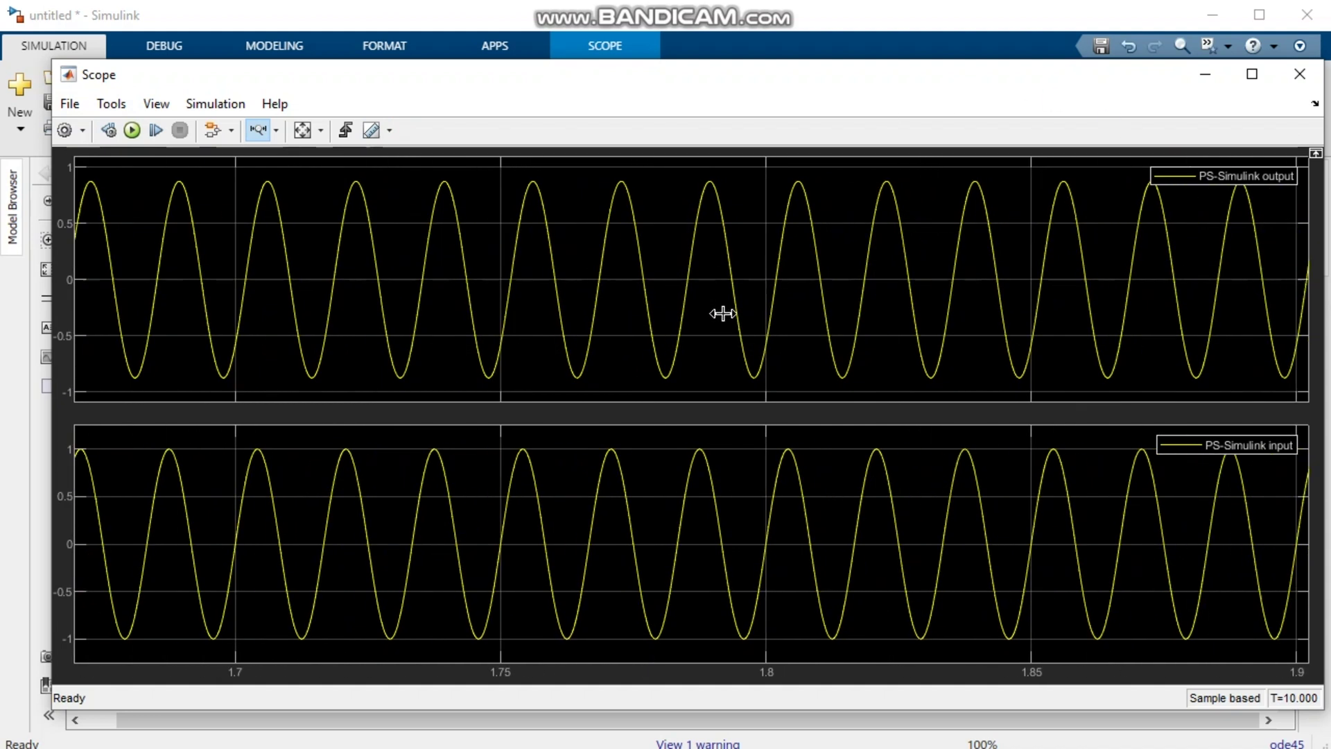
scroll(723, 318, down, 1)
drag(772, 102, 727, 104)
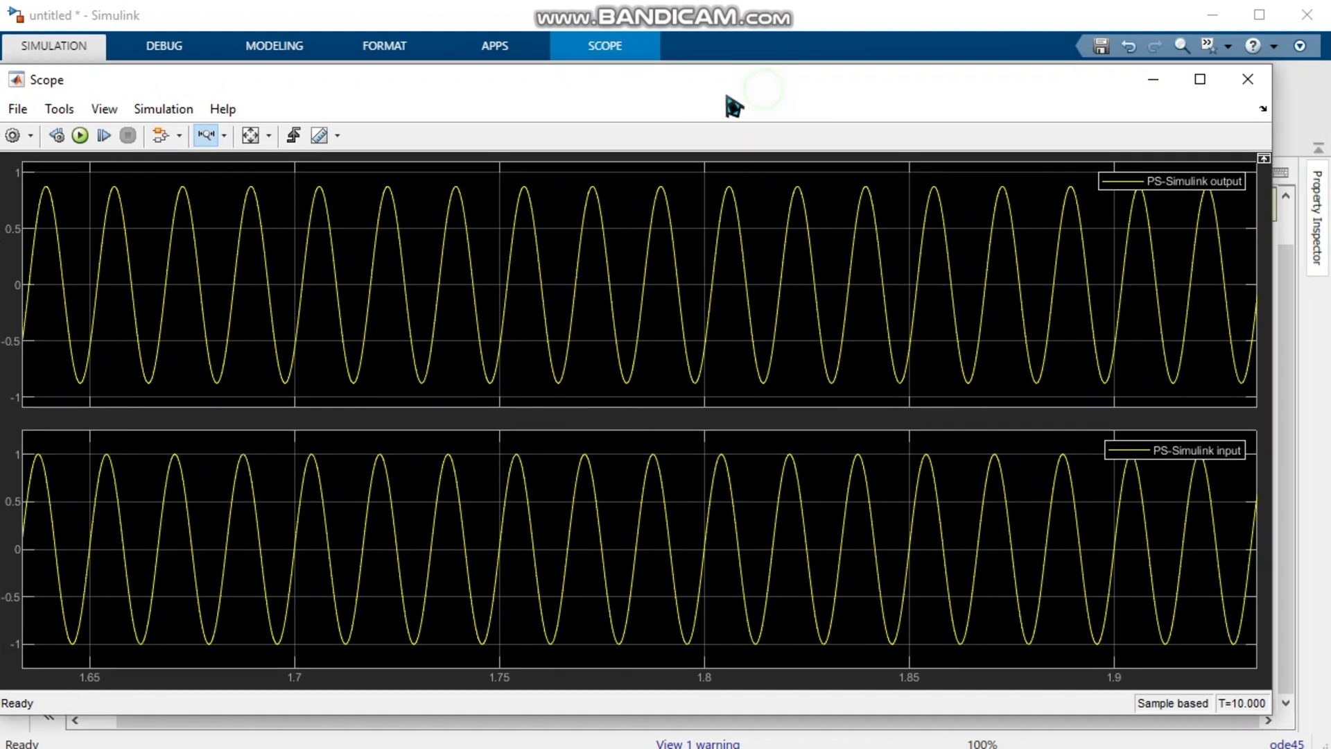
click(1248, 78)
Move the AC Voltage Source up along its branch and delete the wire segment beneath it.
click(357, 475)
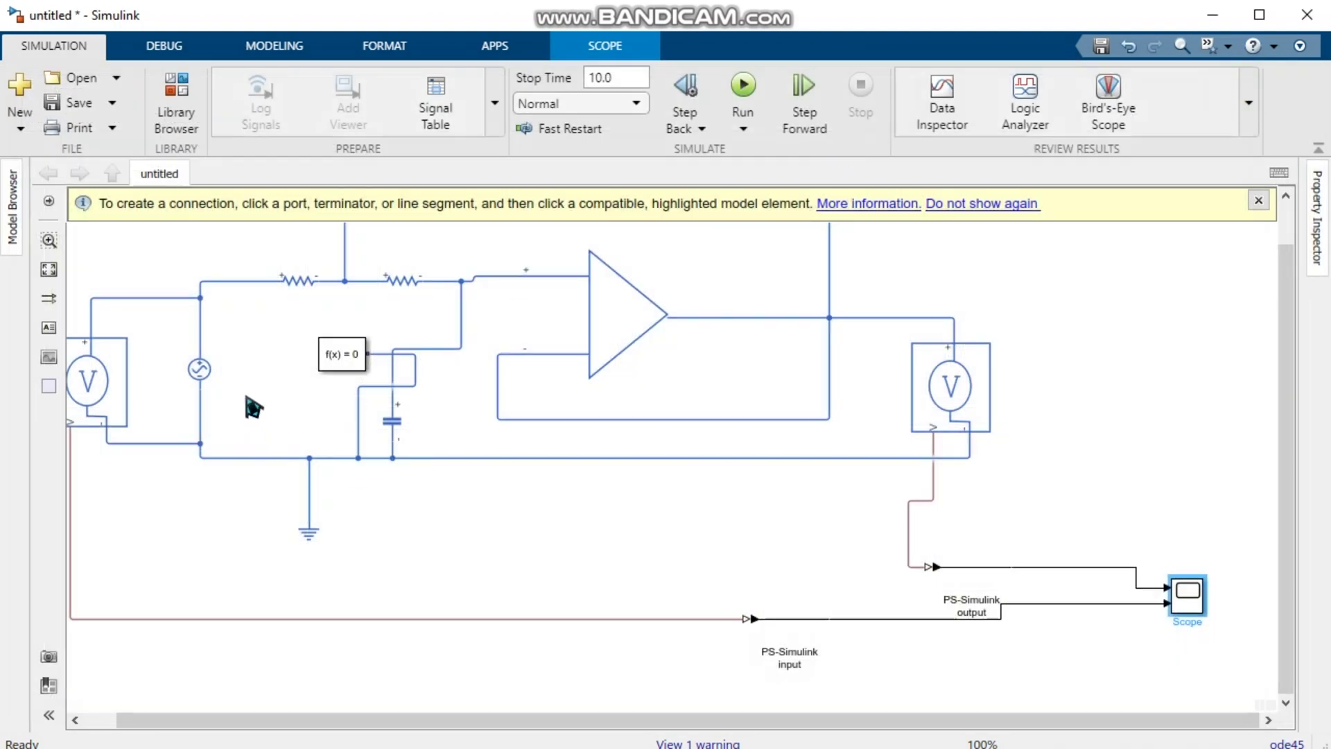
click(204, 387)
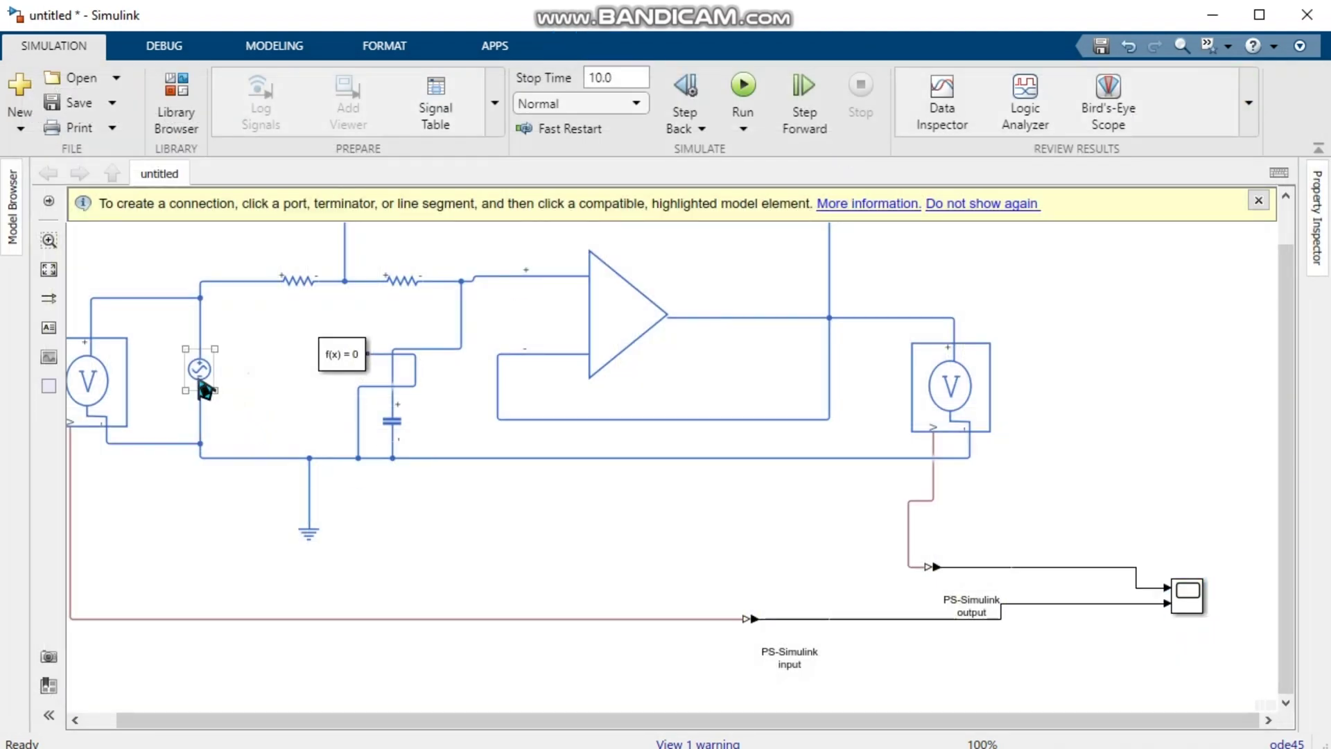
drag(204, 390, 200, 344)
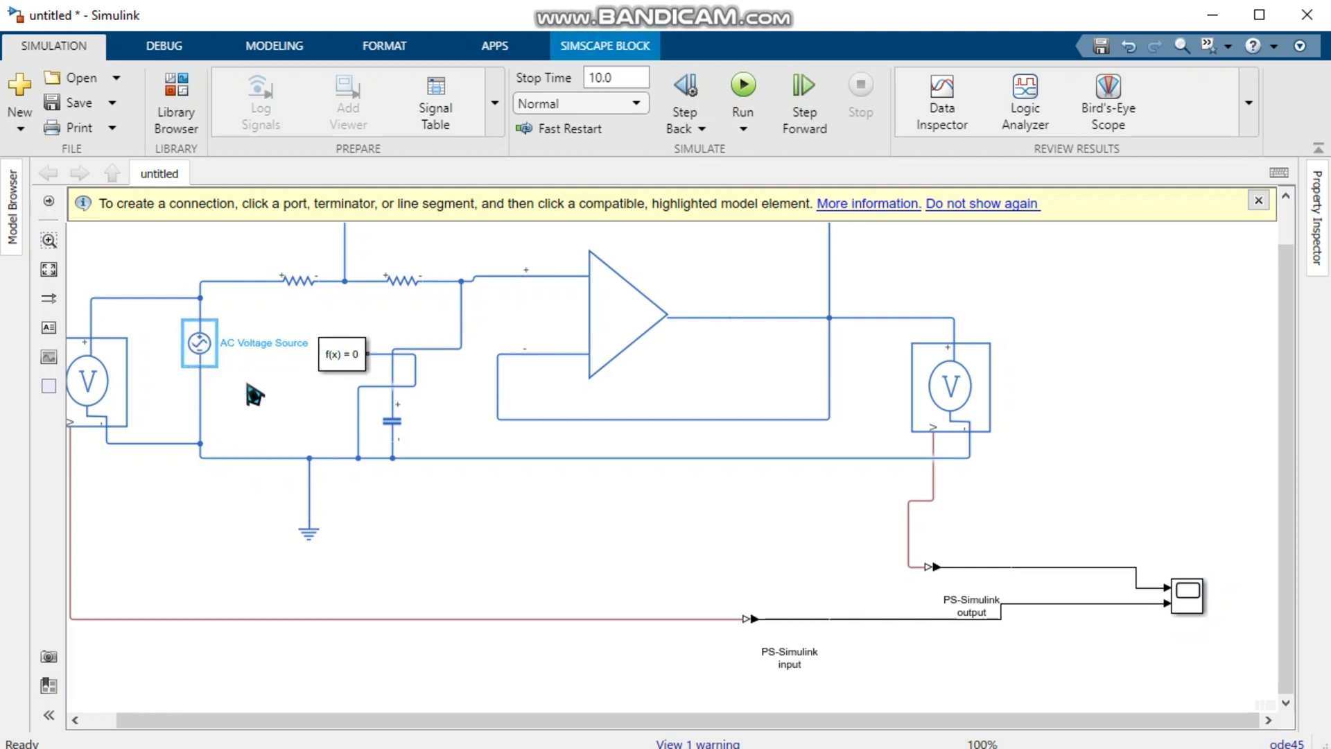
click(216, 409)
click(200, 405)
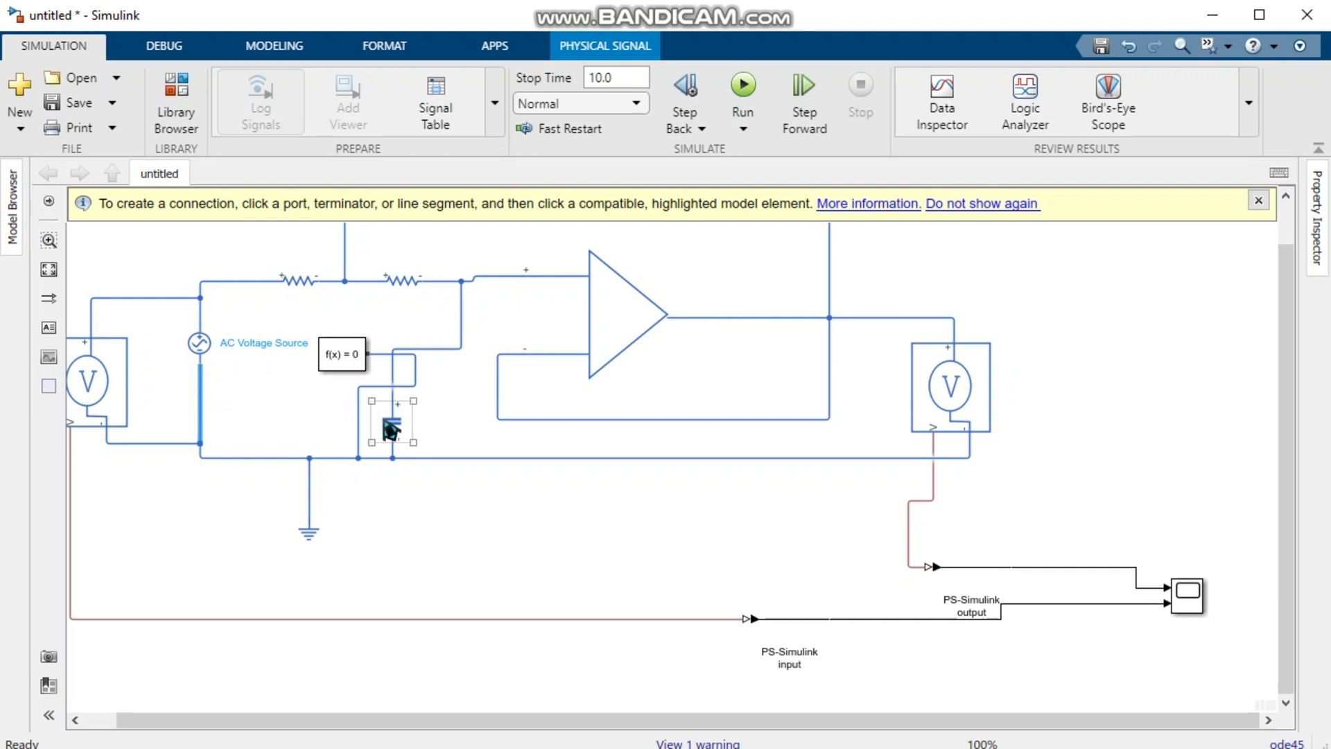
key(Delete)
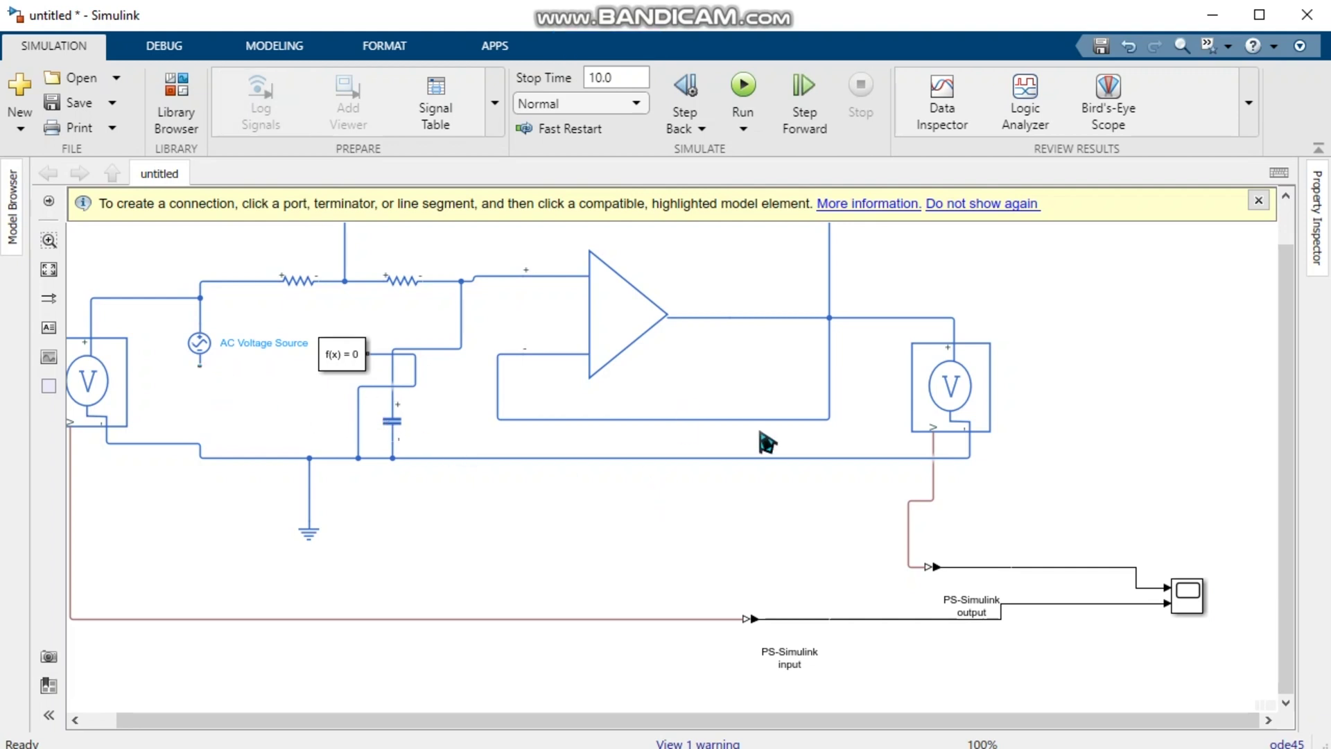
Add a second Foundation Library AC Voltage Source and place it in series beneath the existing one, closing the gap in the branch.
double_click(1045, 320)
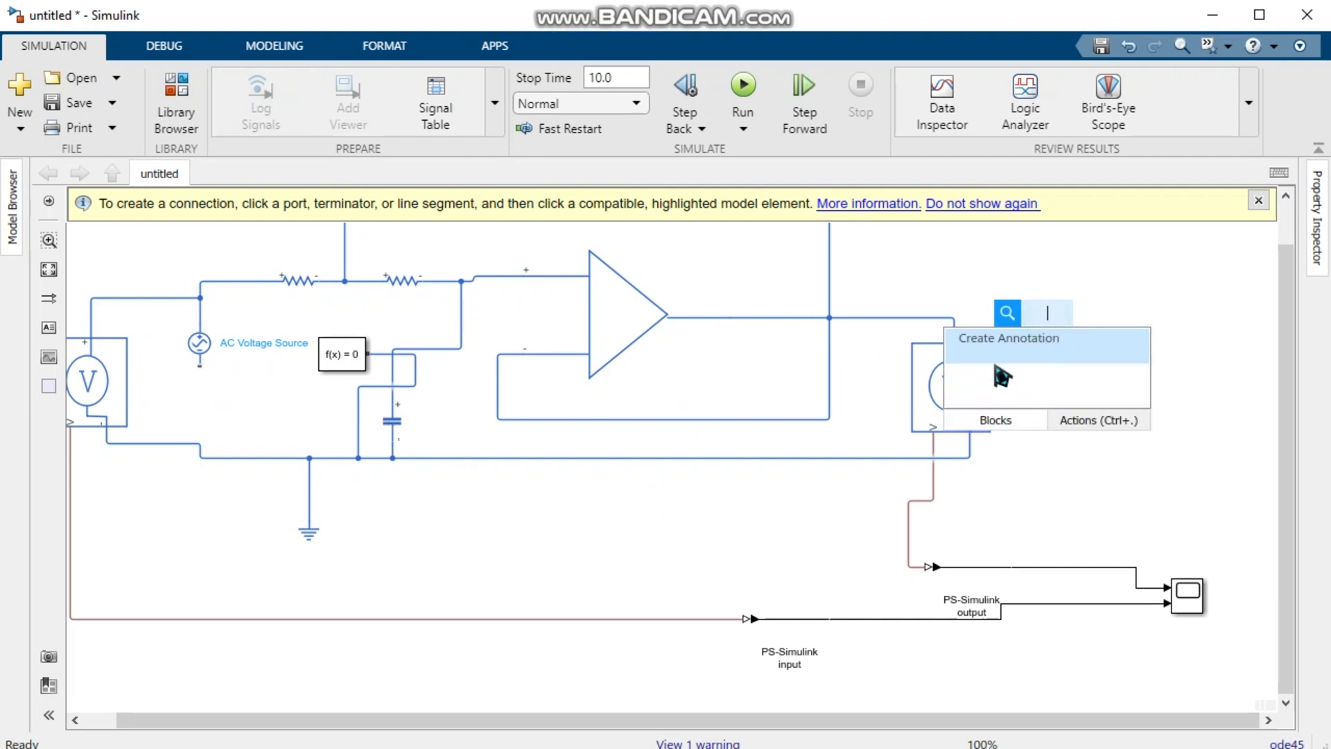
text(ac)
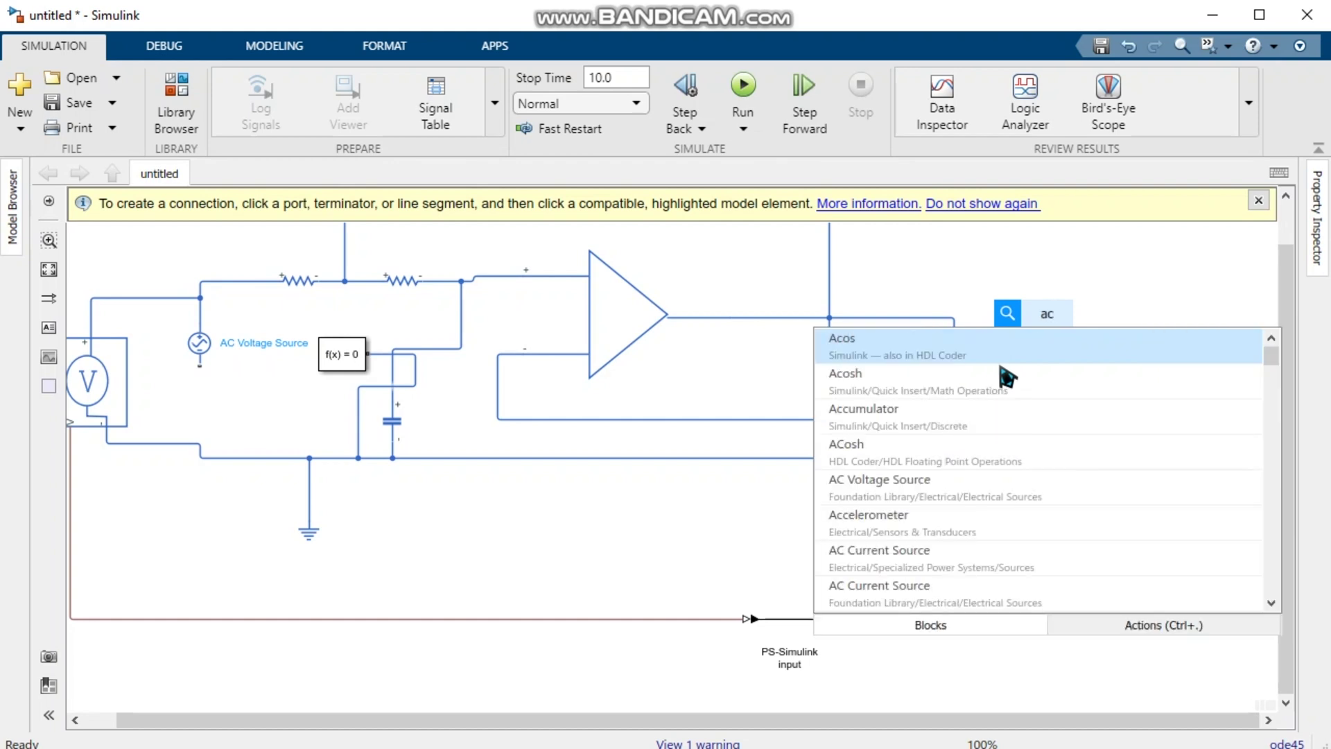
text( soyu)
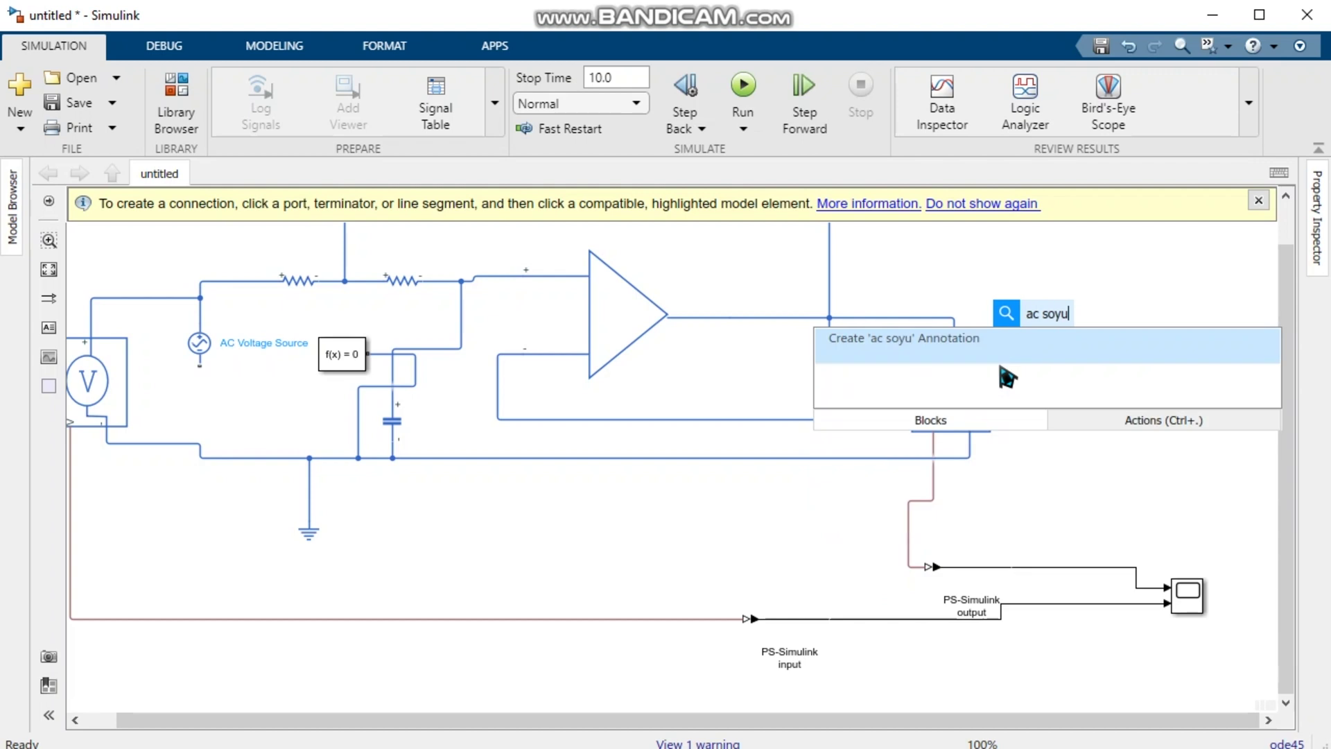
key(BackSpace)
key(BackSpace)
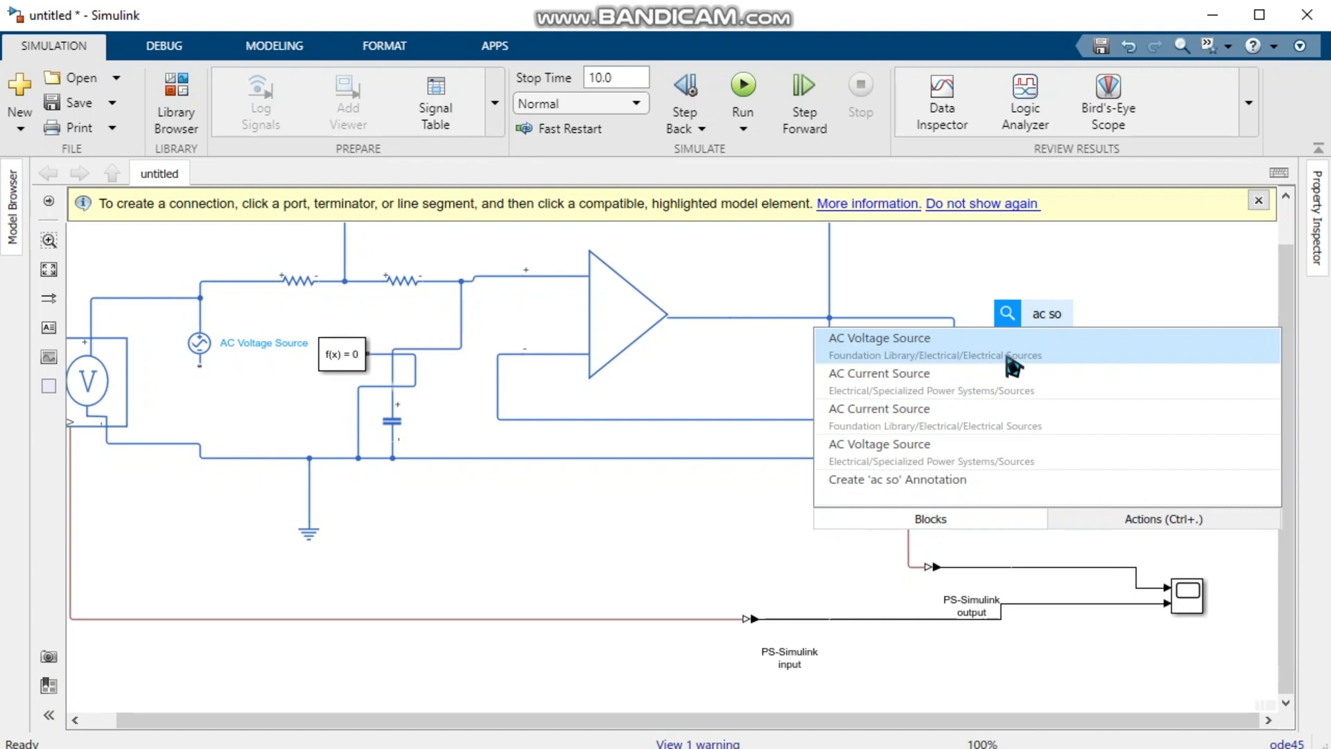
click(1012, 366)
drag(1043, 351, 200, 441)
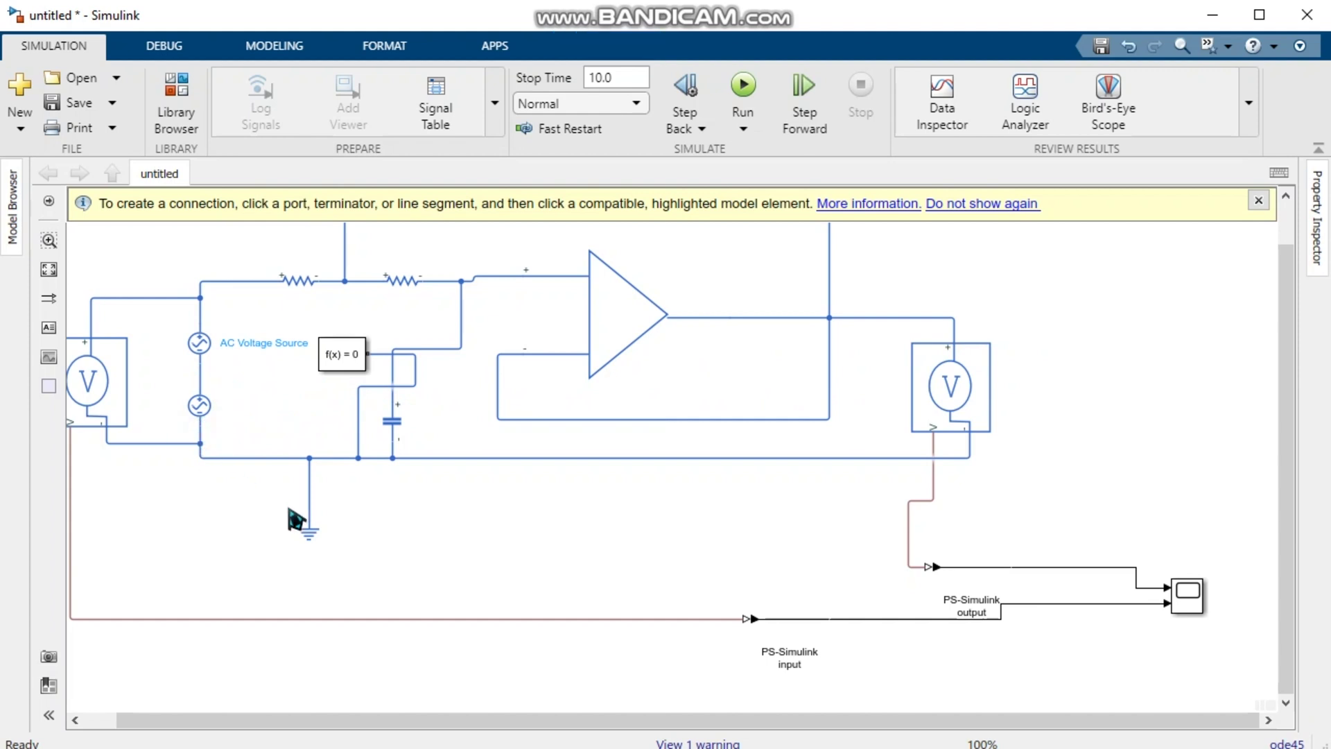
Set the peak amplitude of the lower AC Voltage Source to 2 V.
click(201, 407)
double_click(202, 420)
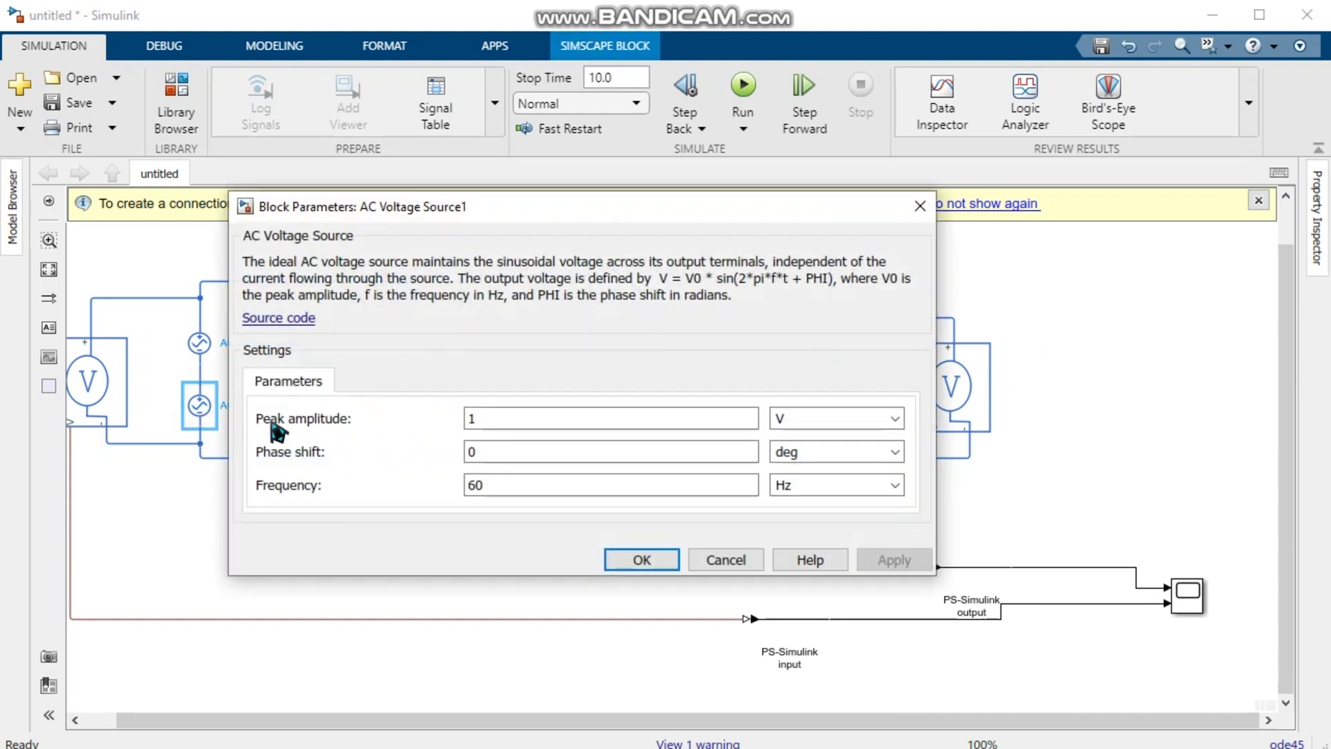
double_click(497, 418)
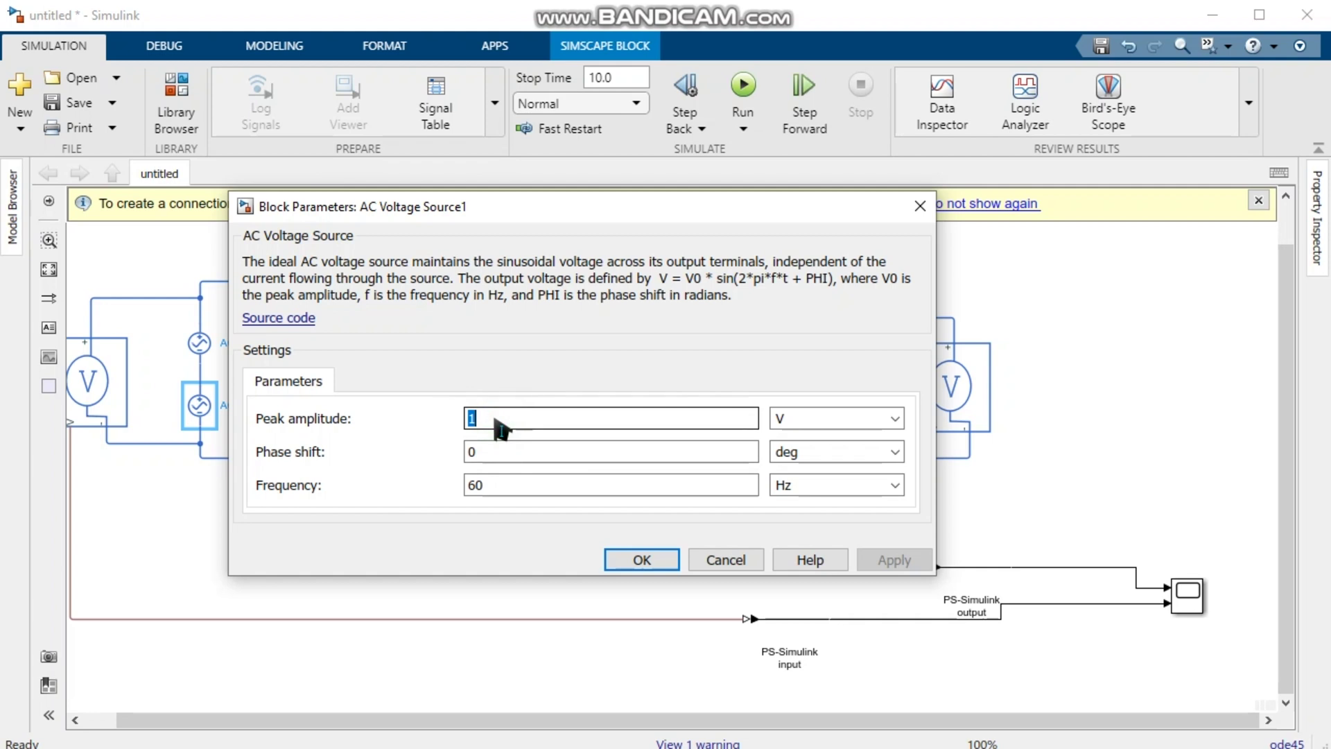
drag(497, 419, 464, 422)
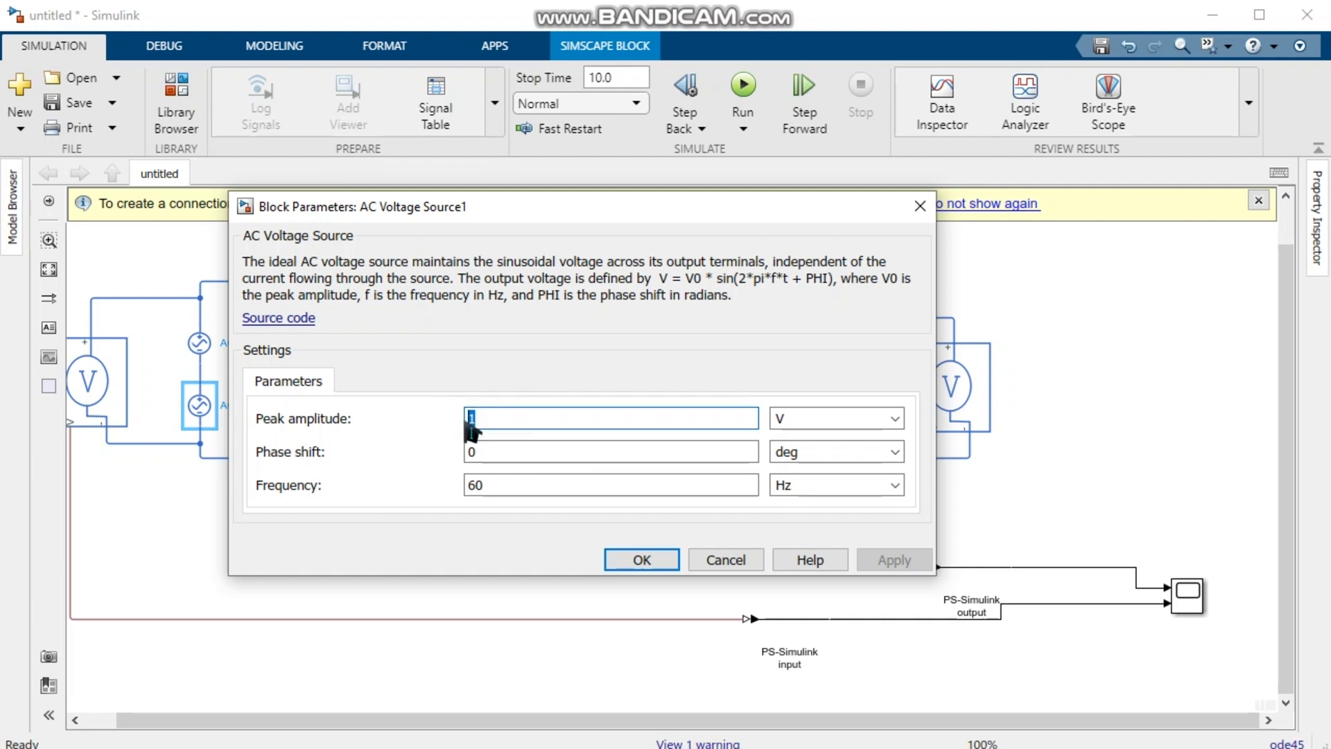
text(2)
click(644, 560)
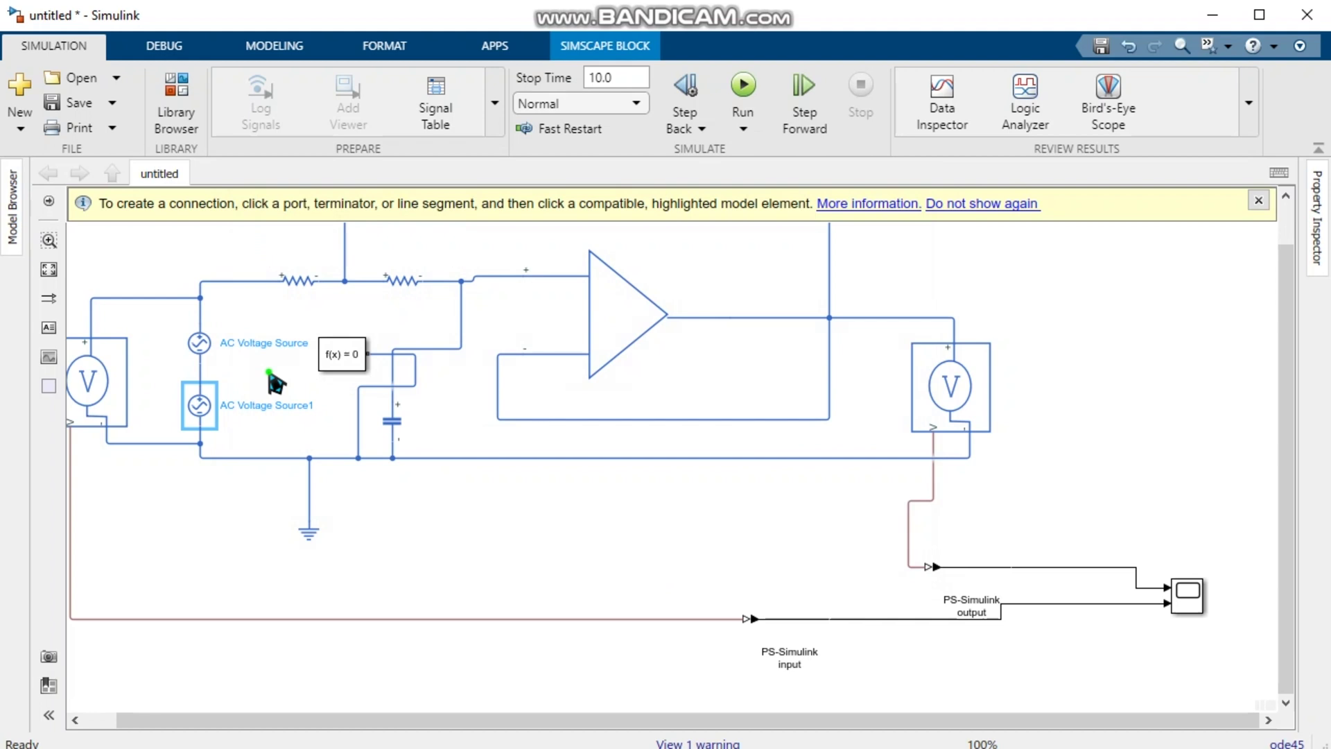
Set the peak amplitude of the upper AC Voltage Source to 10 V.
click(201, 347)
double_click(201, 347)
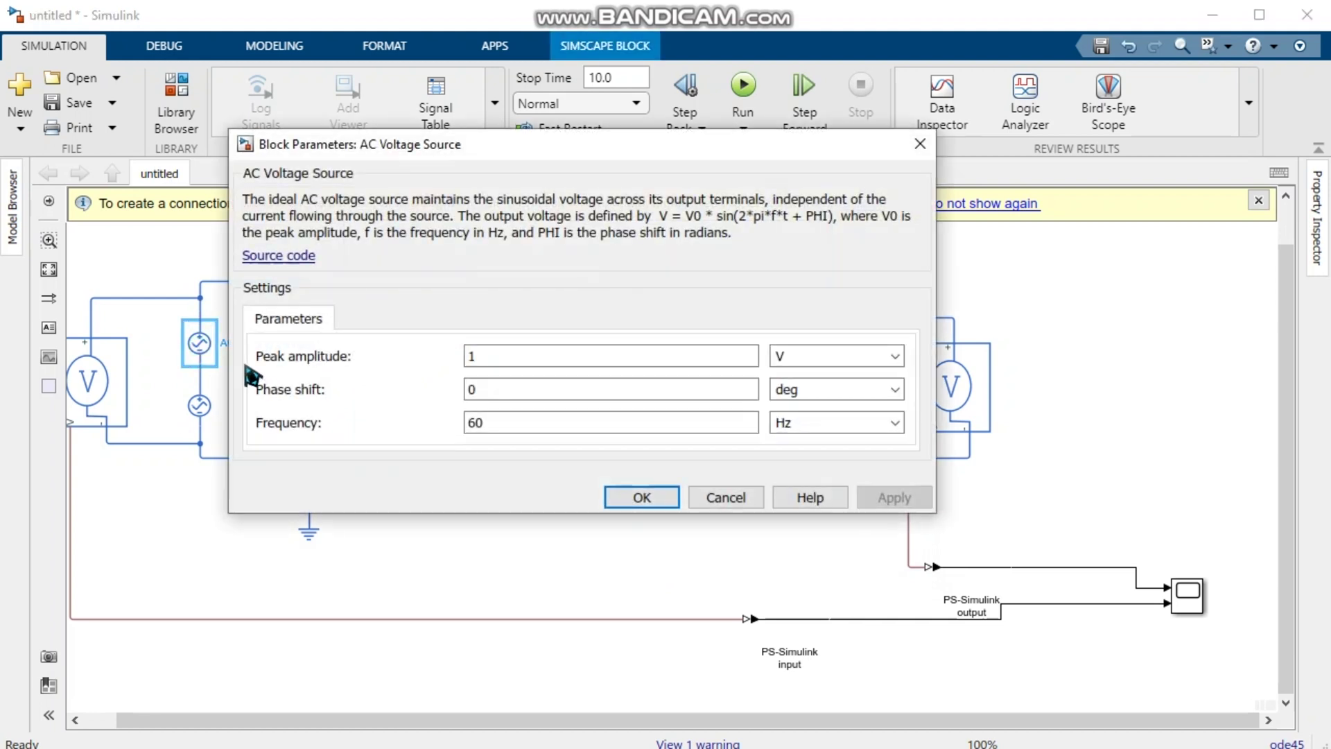
click(494, 359)
double_click(493, 359)
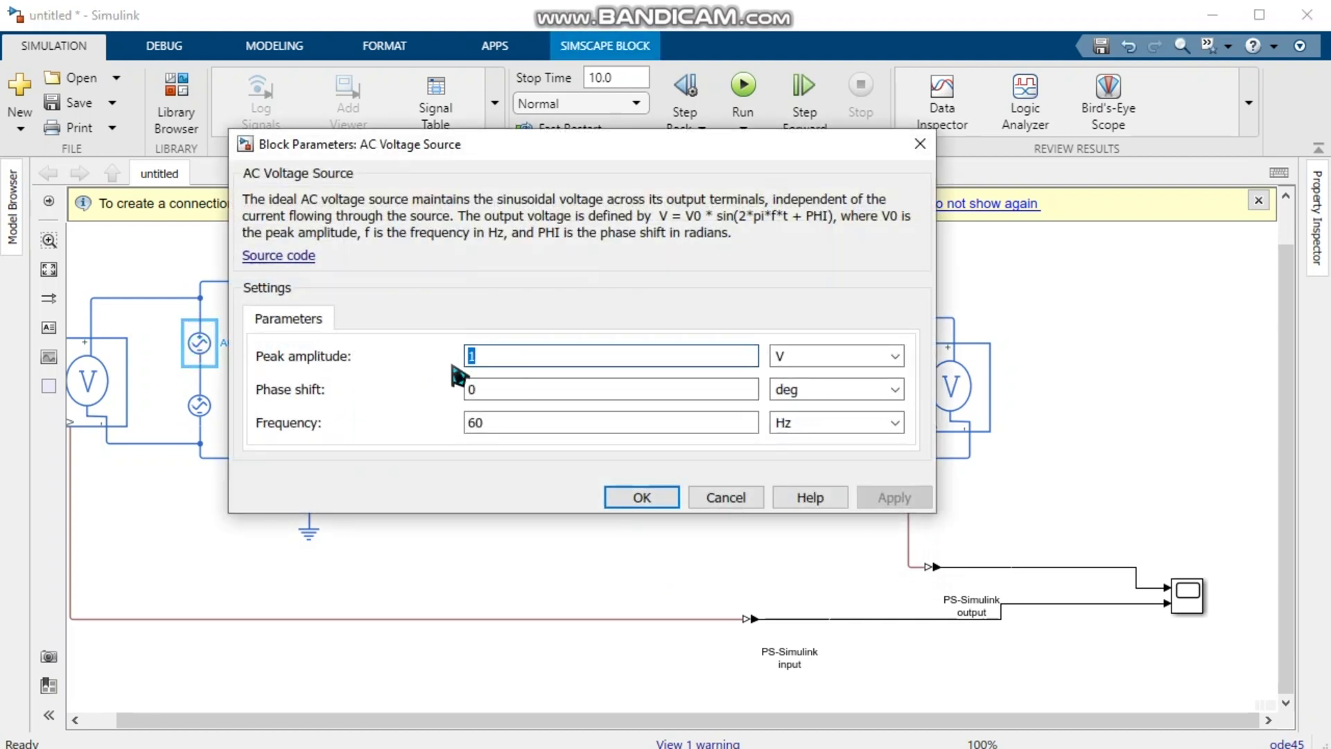
text(10)
click(635, 498)
Rename the lower AC Voltage Source as noise.
click(206, 407)
double_click(241, 405)
click(318, 409)
key(ctrl+a)
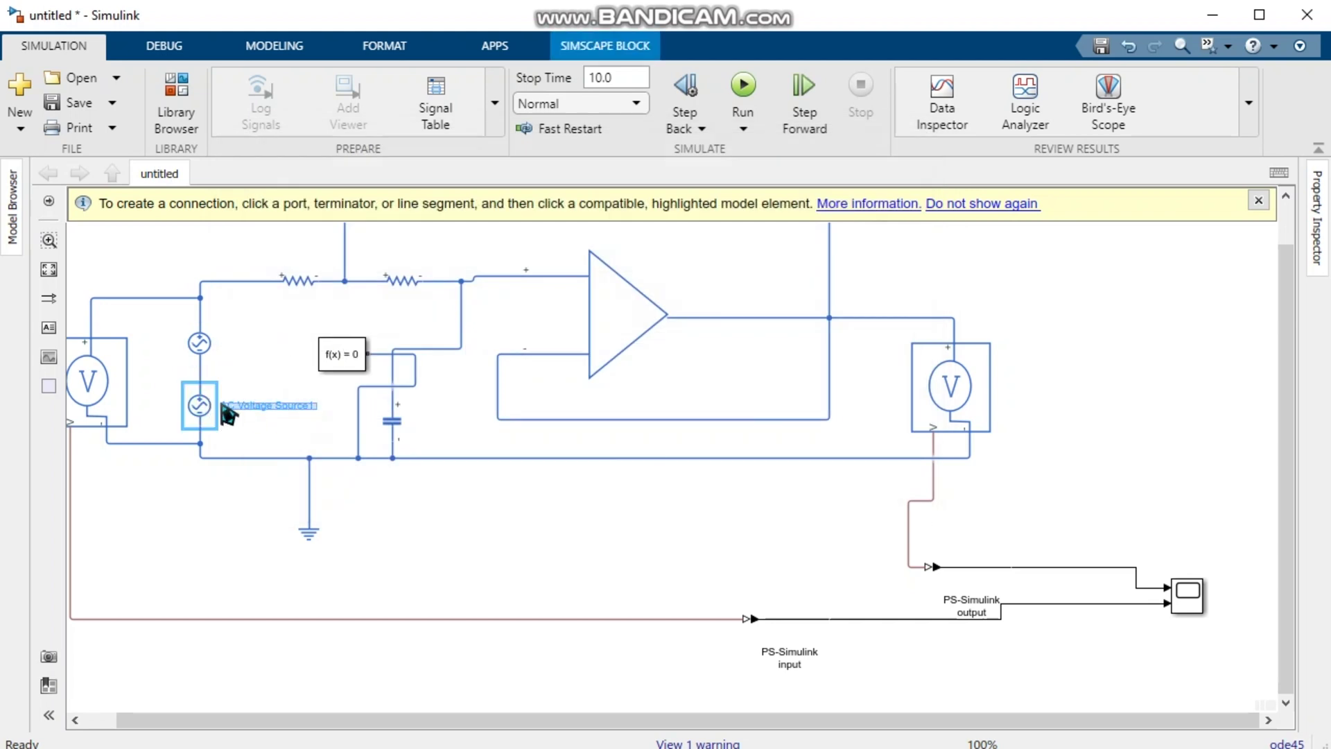
click(282, 409)
drag(309, 410, 282, 409)
click(312, 411)
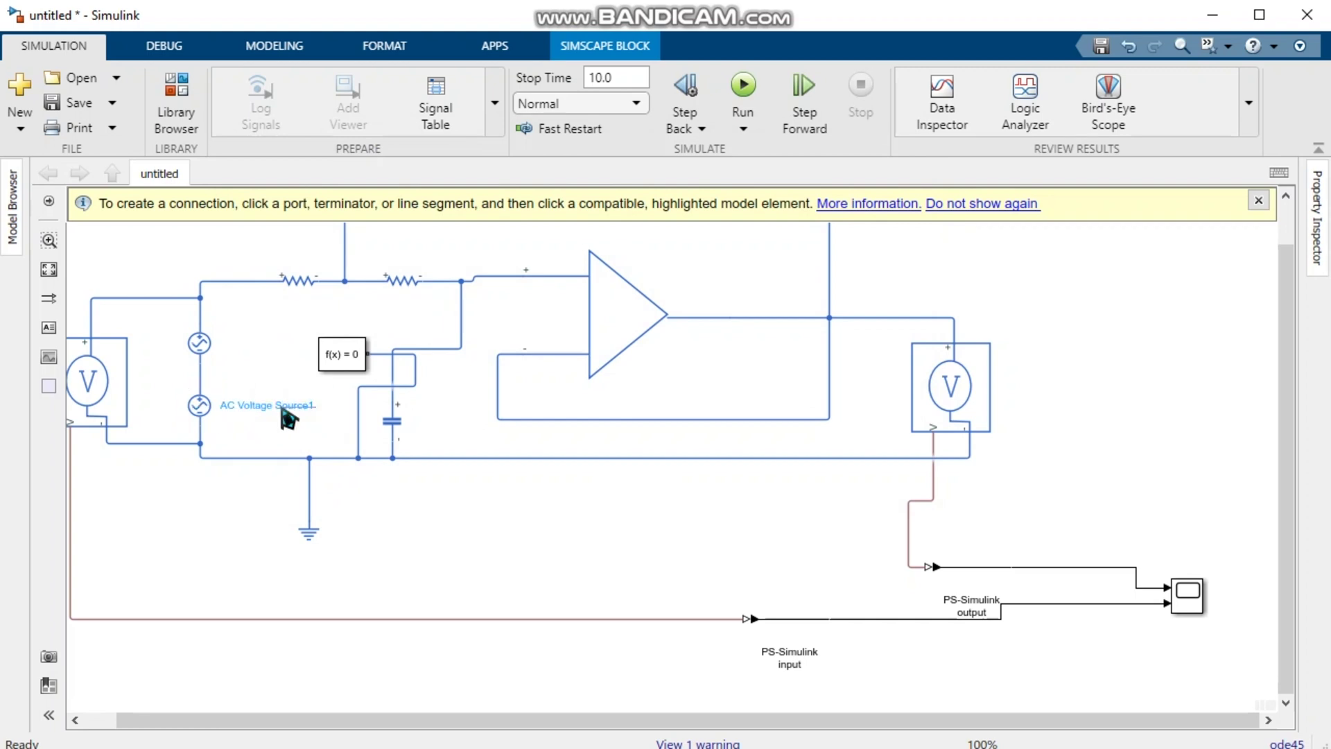
click(318, 410)
double_click(198, 408)
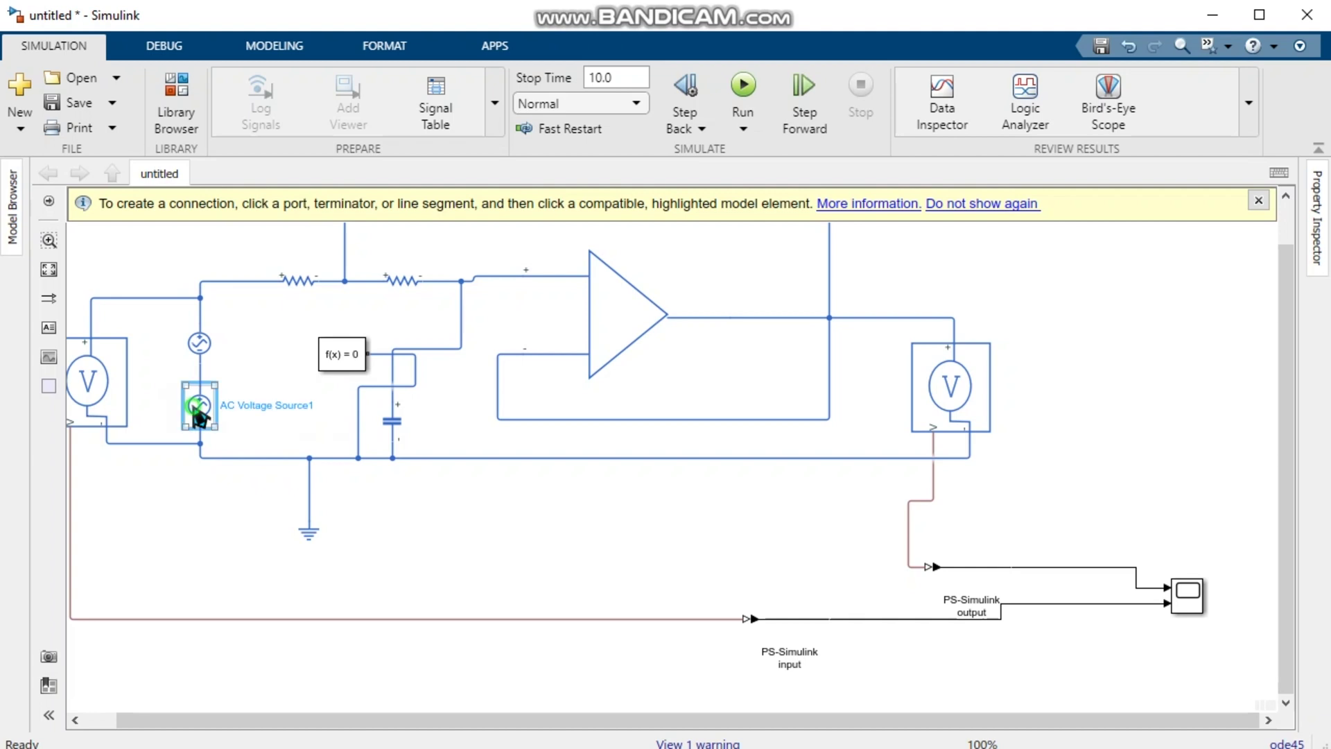
click(920, 206)
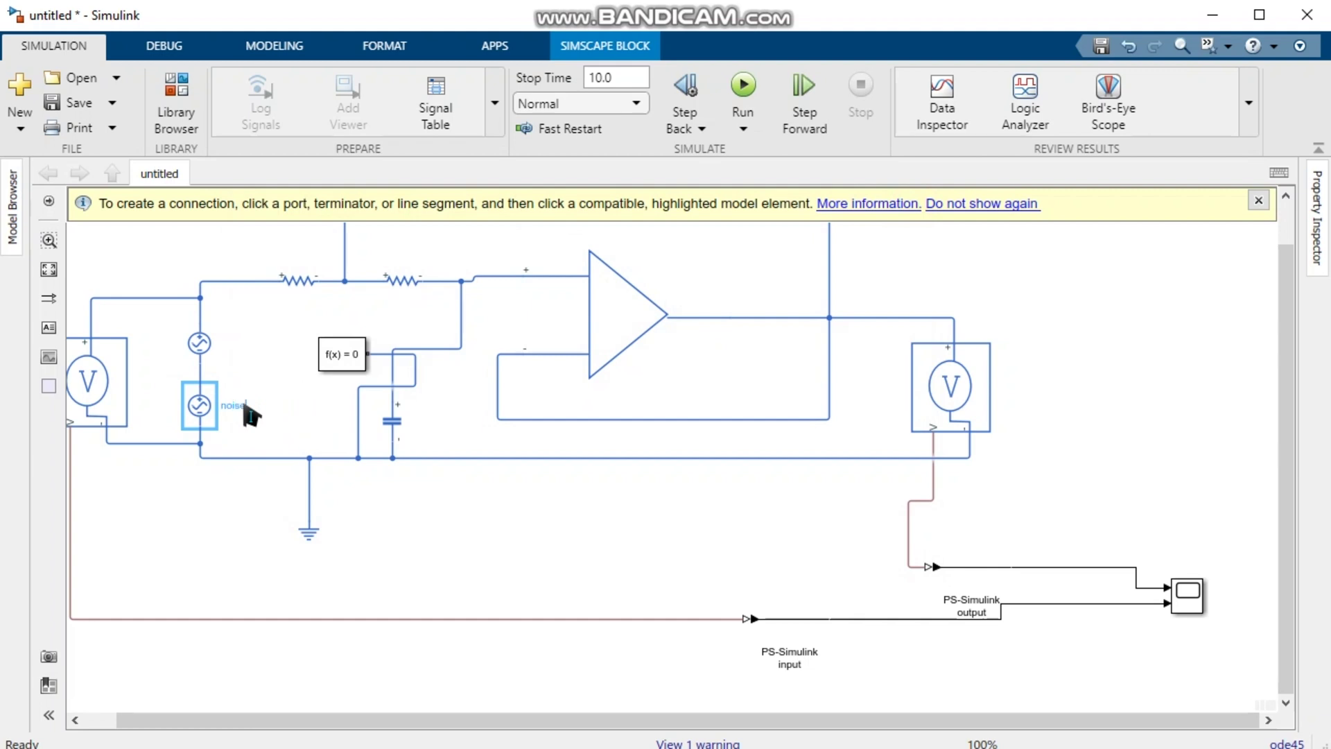
click(276, 413)
click(205, 349)
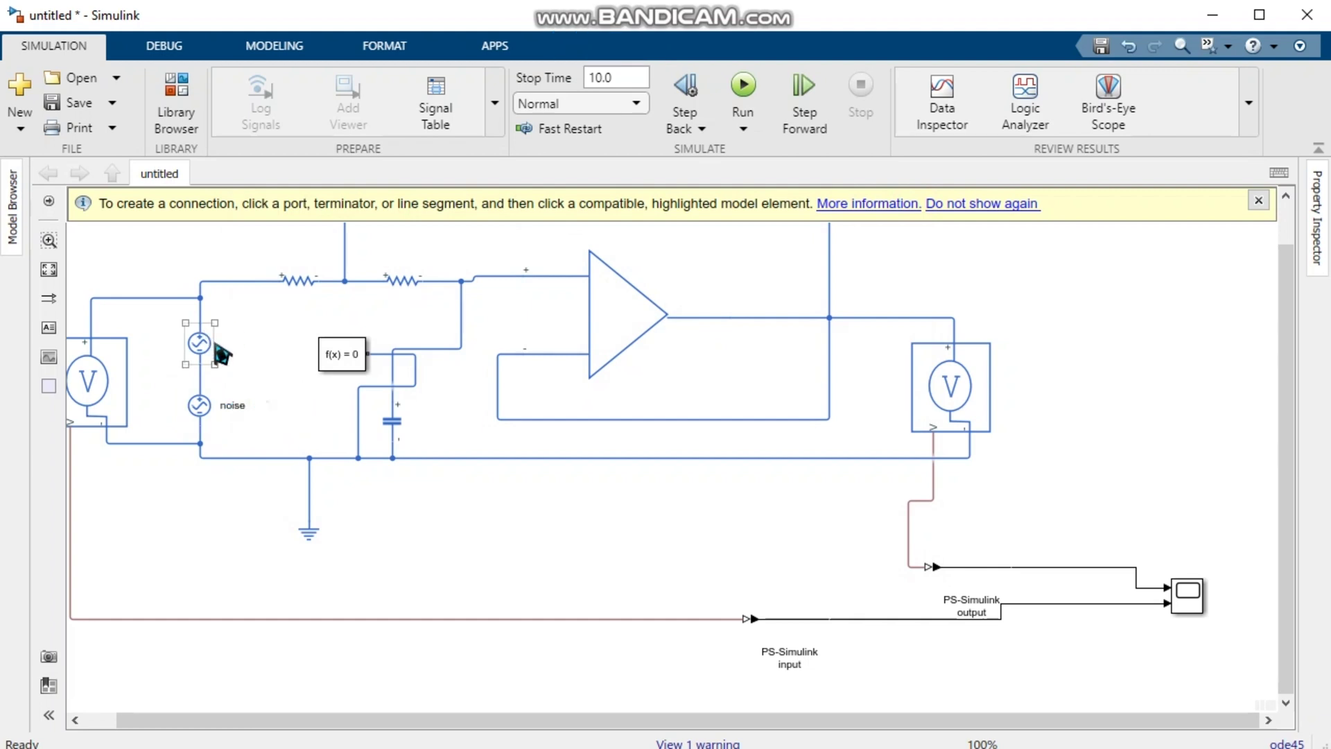
click(310, 413)
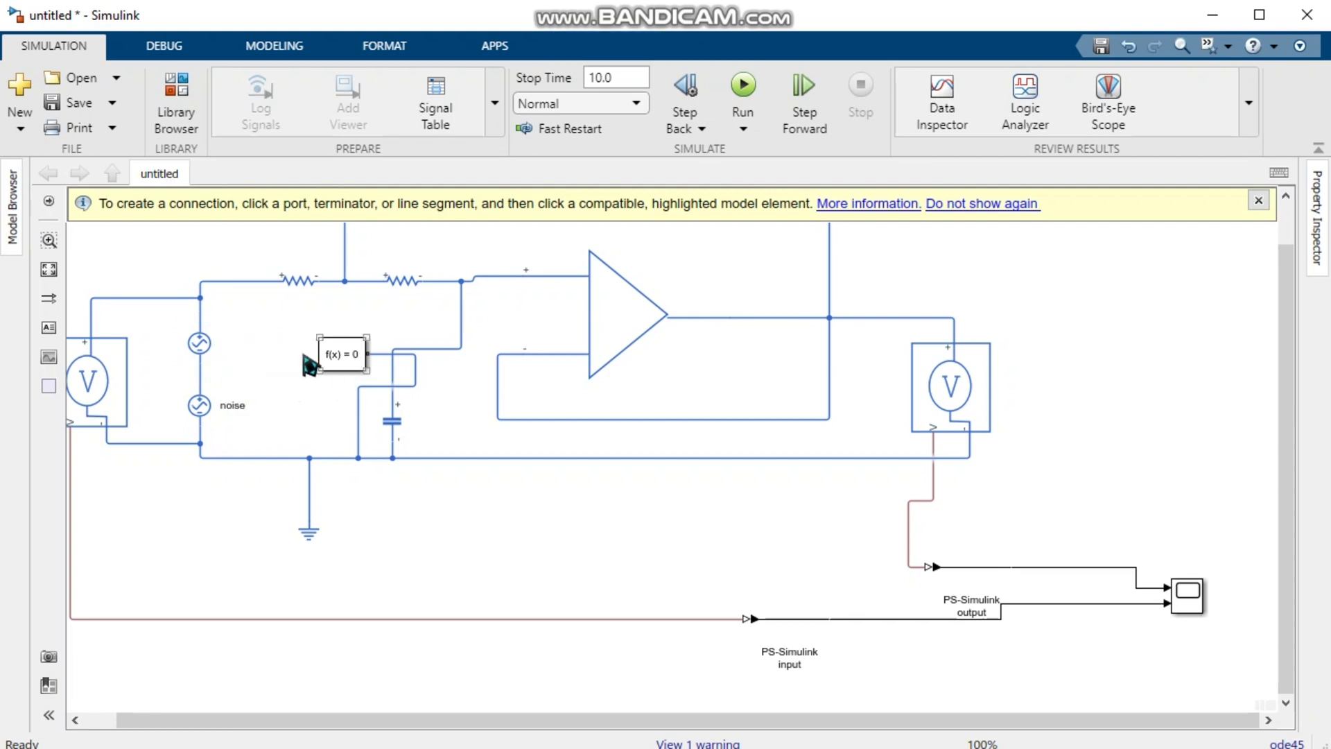
Run the simulation with the two series sources and open the Scope.
scroll(605, 408, down, 1)
click(742, 86)
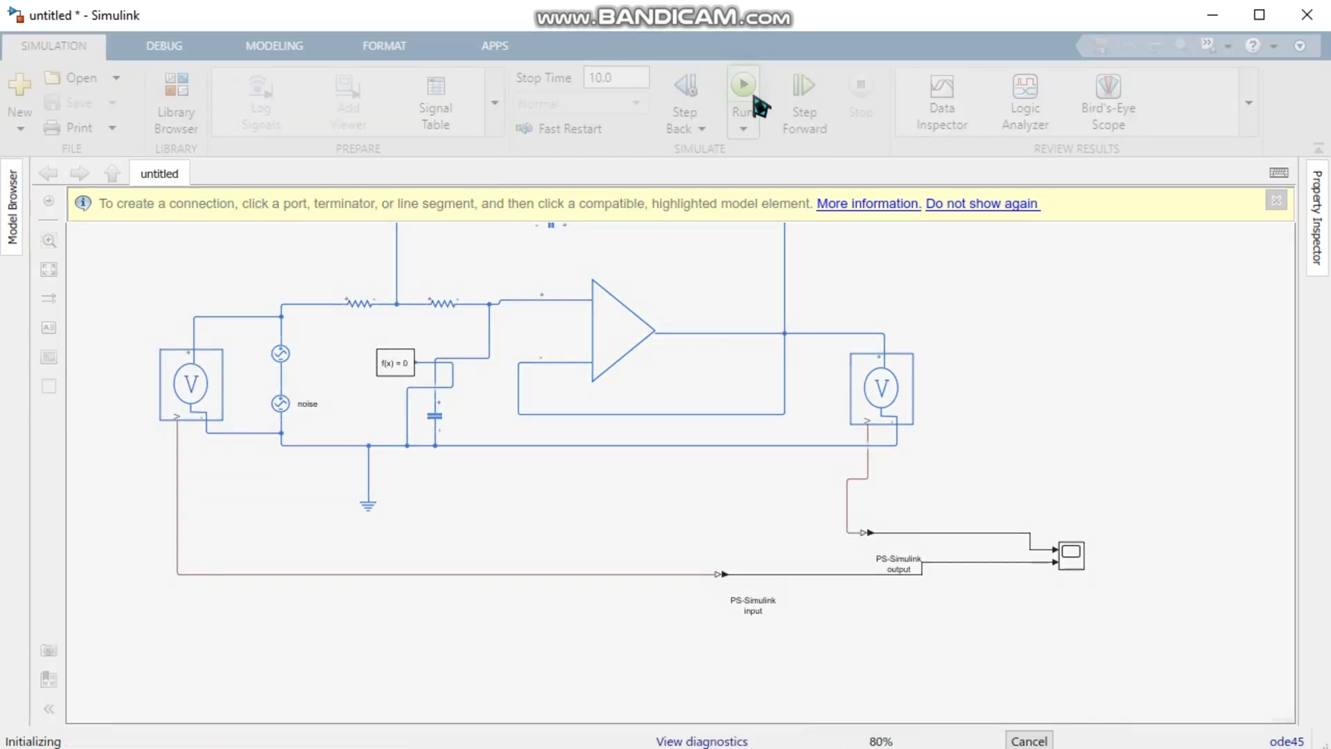
double_click(1083, 549)
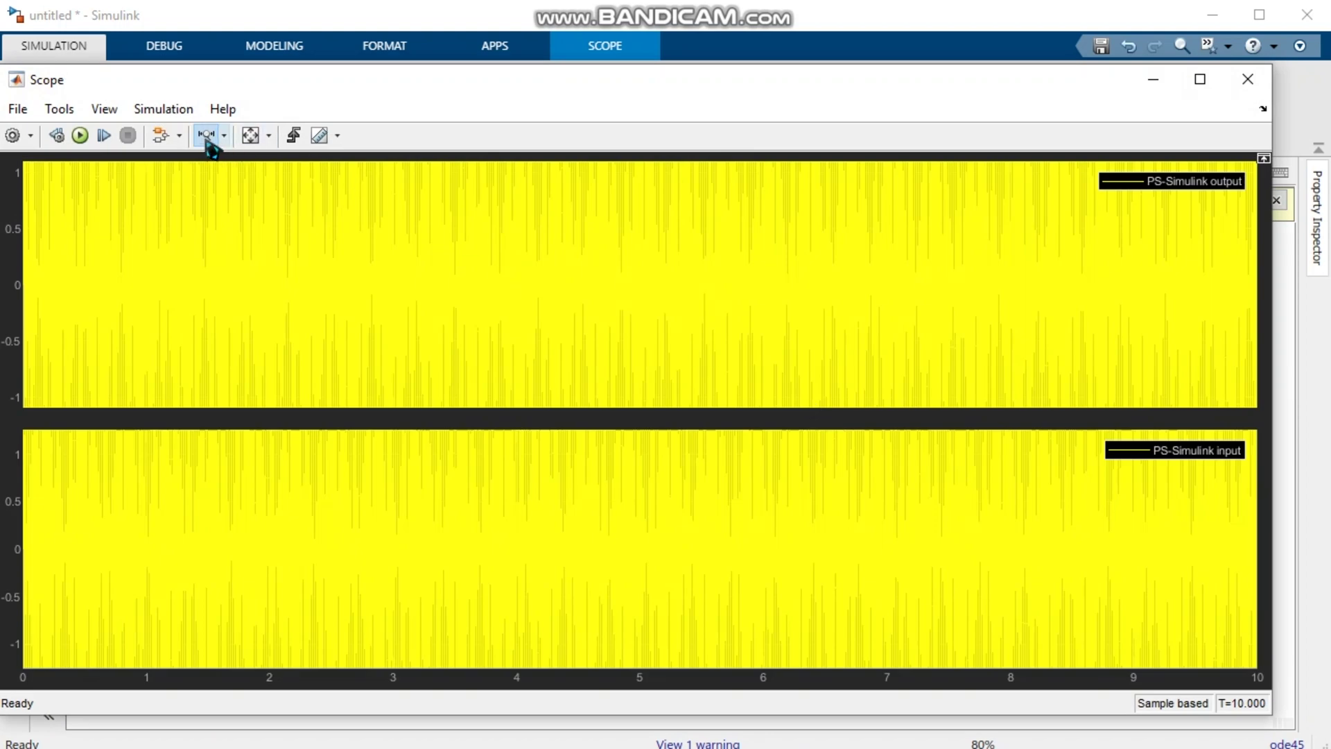
Fit both Scope displays to the full signals and zoom the time axis to about 2.02 to 2.88 s.
drag(225, 231, 257, 234)
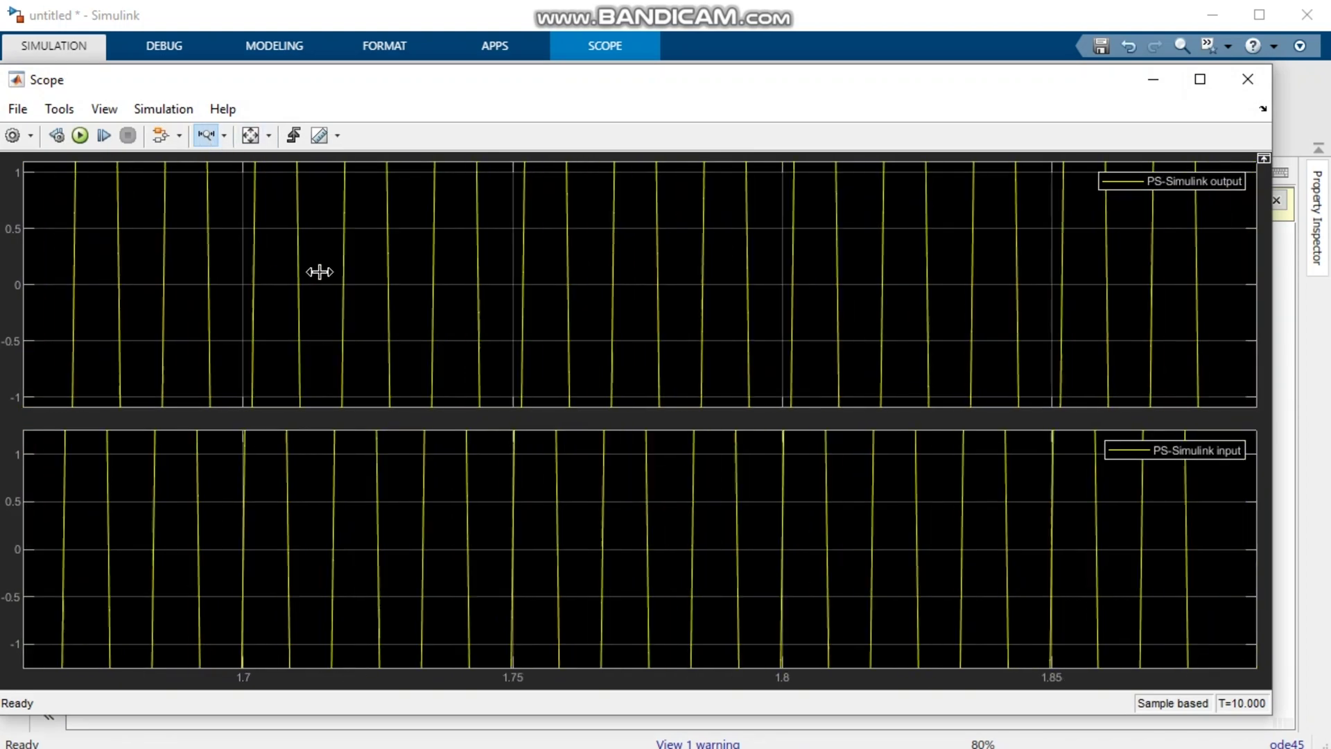
click(251, 136)
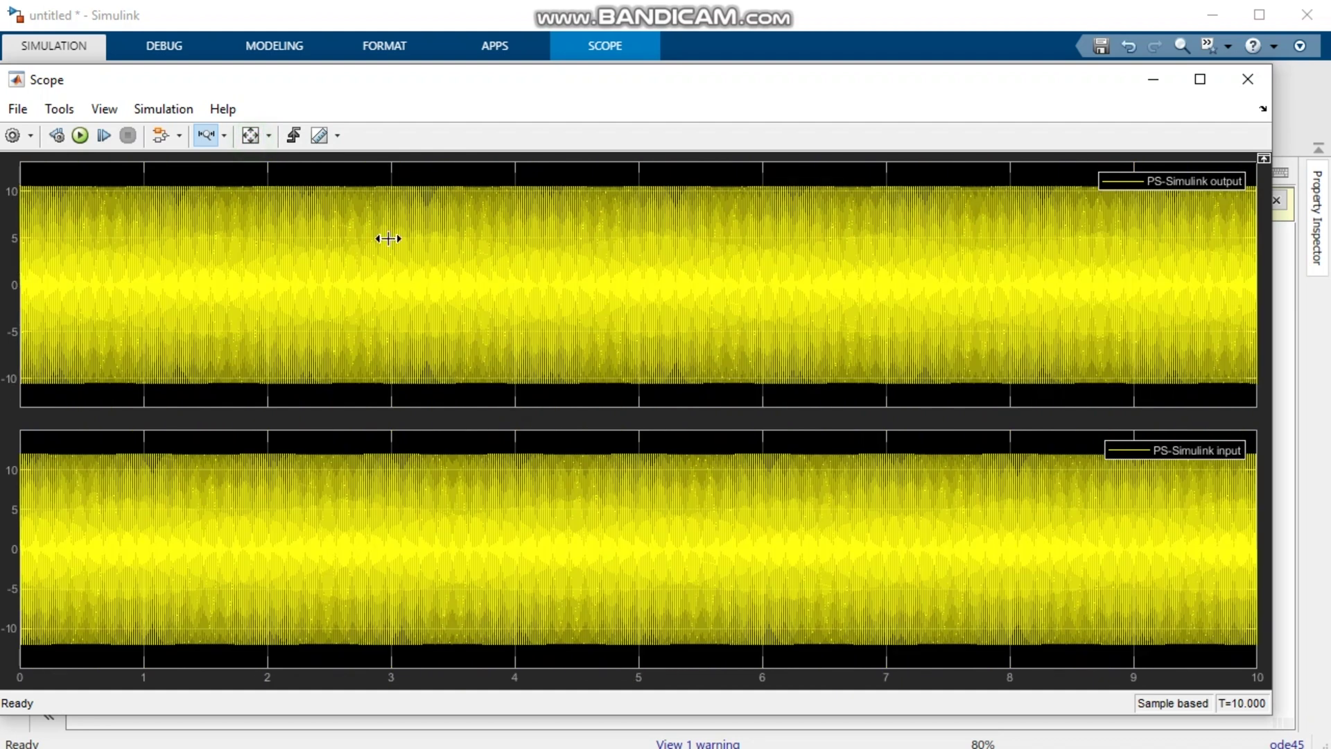
scroll(273, 243, up, 4)
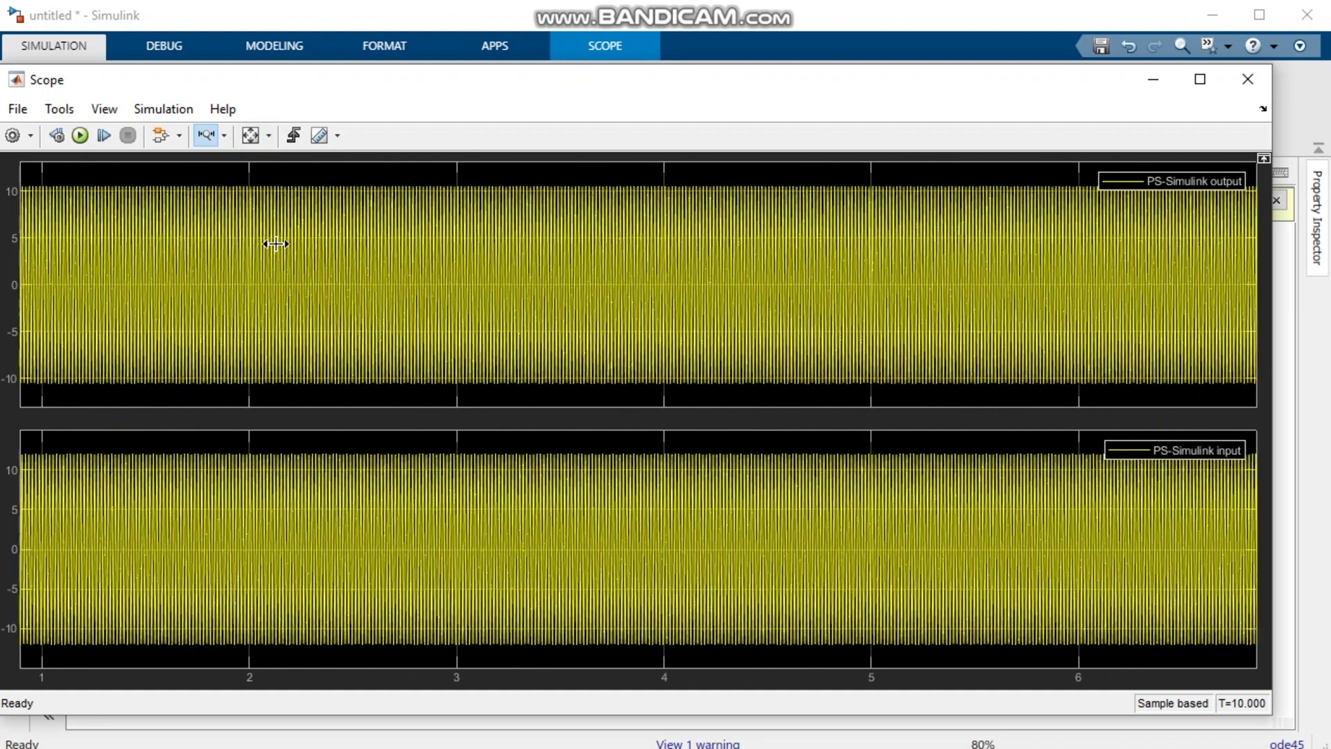
scroll(308, 257, up, 4)
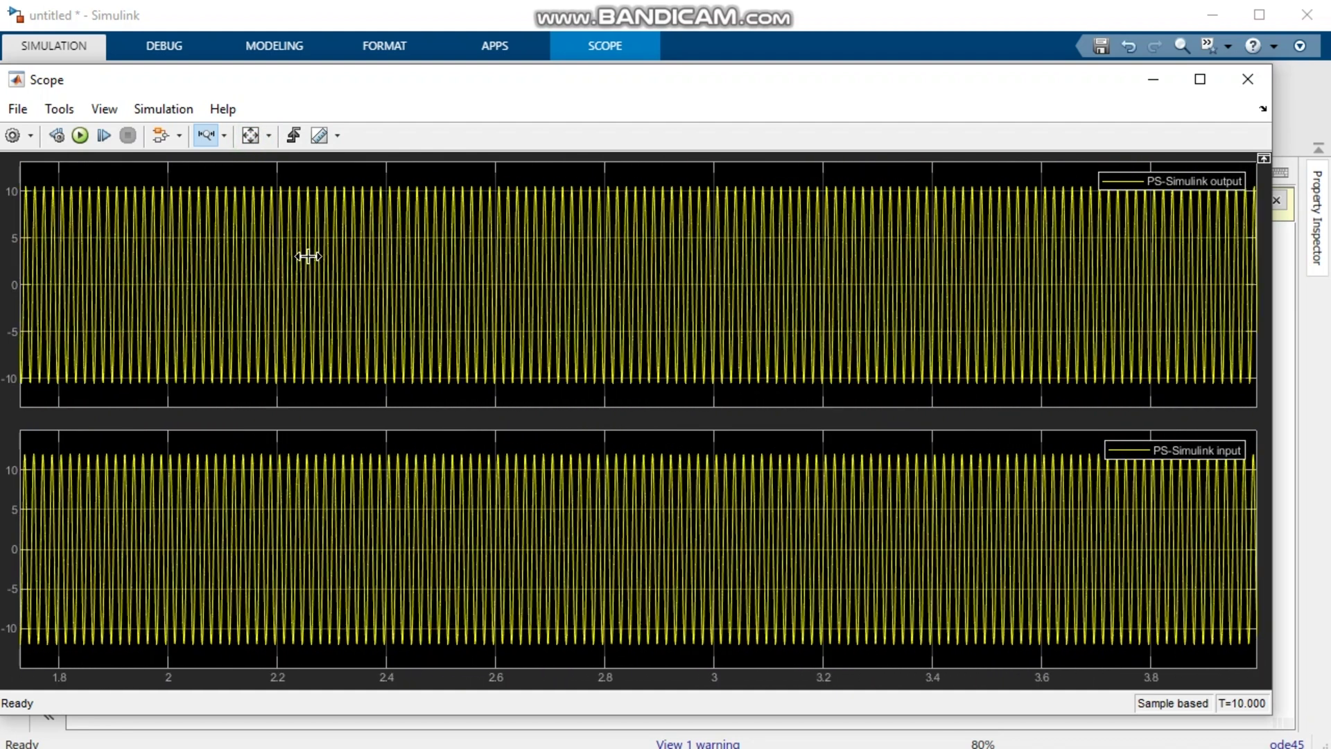
scroll(318, 256, up, 4)
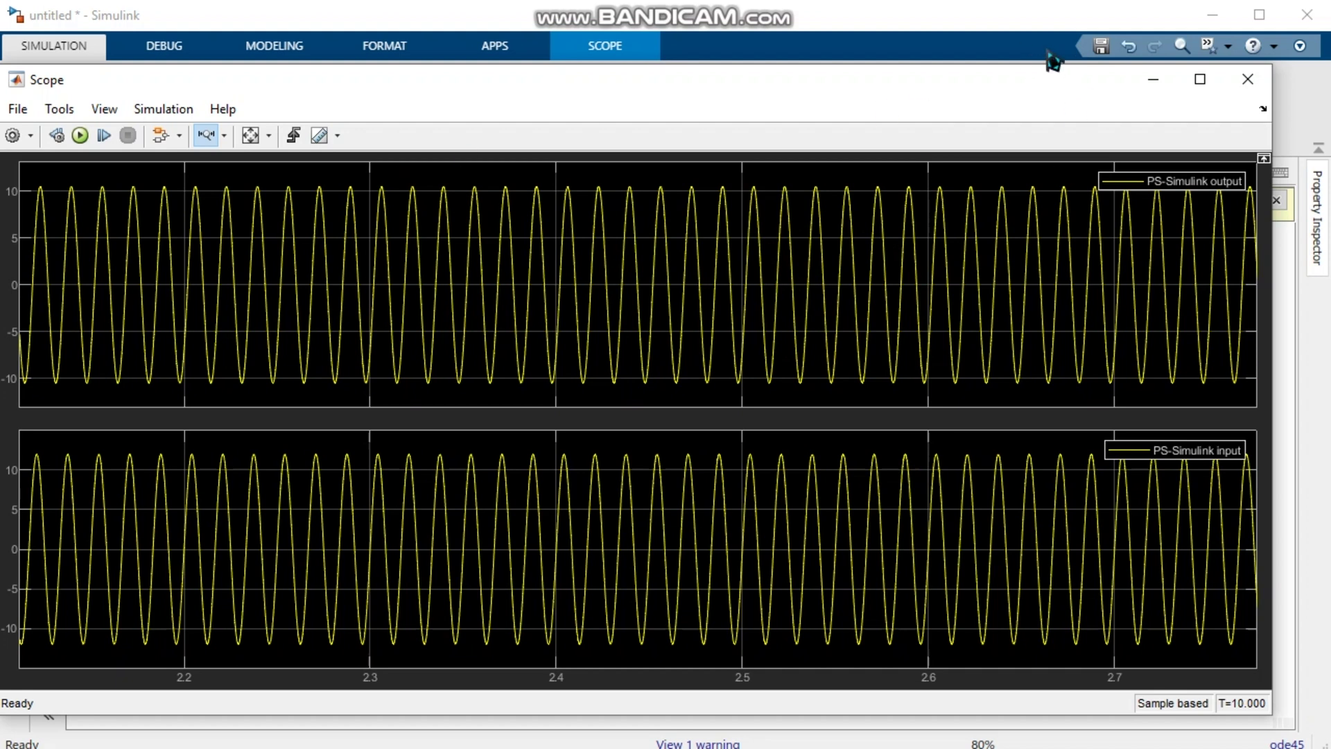
scroll(597, 194, down, 1)
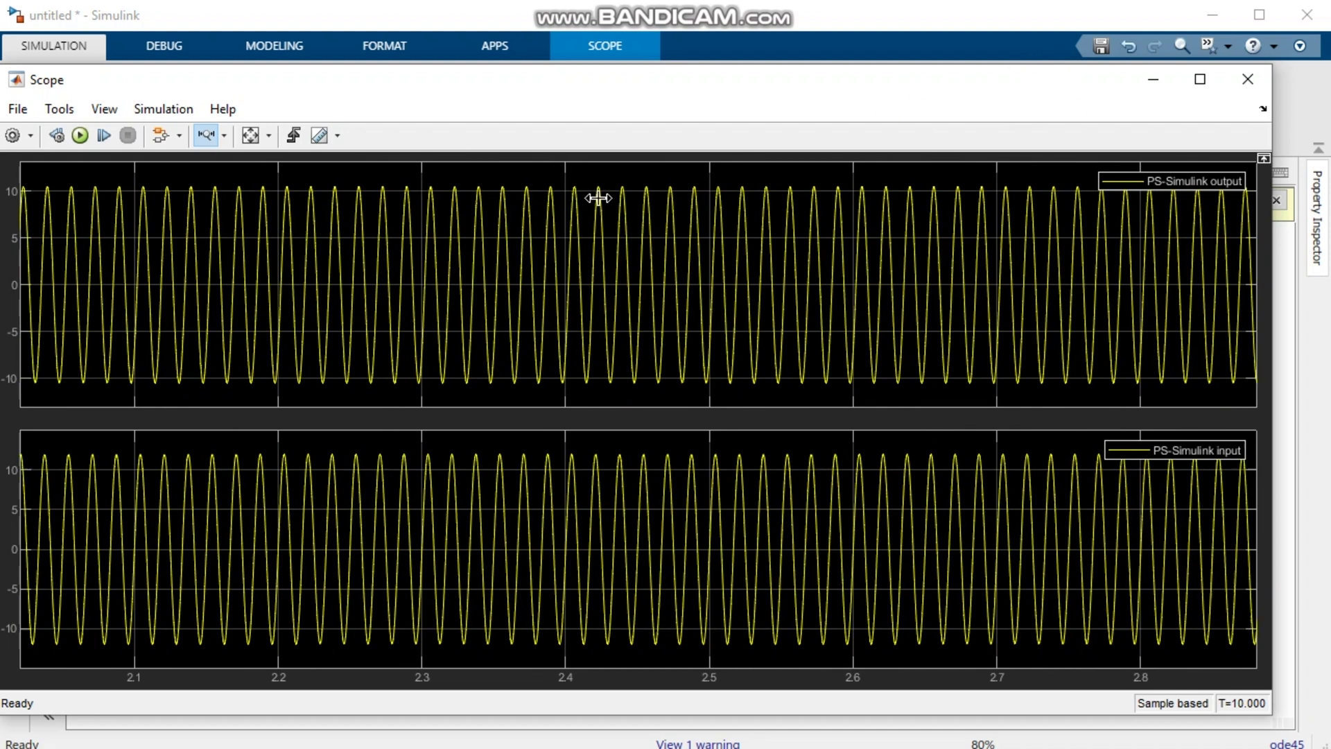